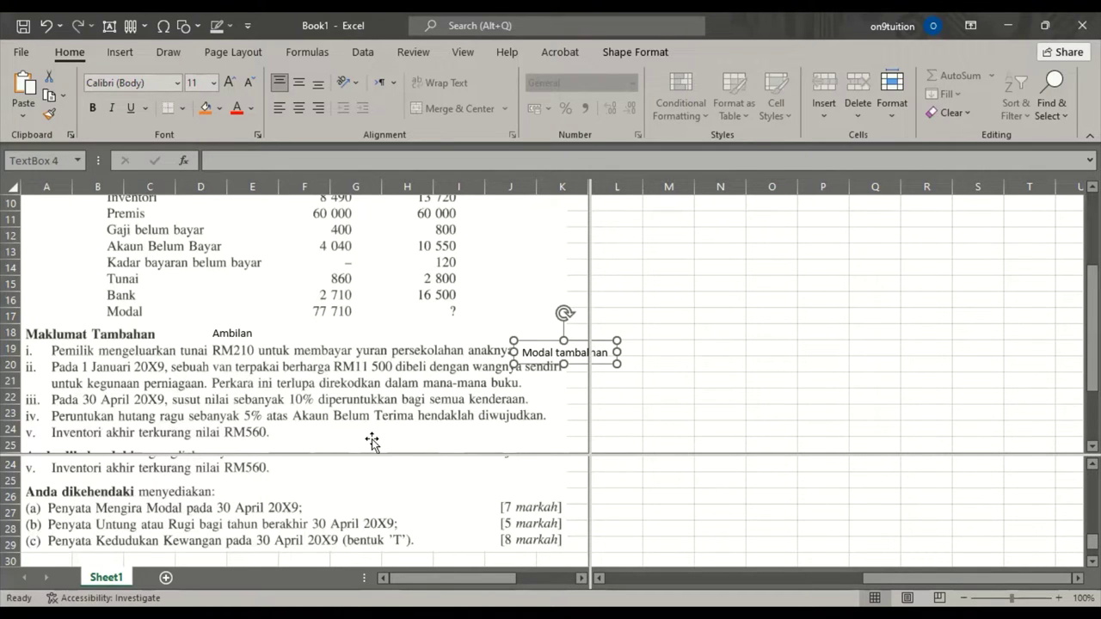
# Step: Add a text box reading "(+560)" and place it directly beside the 13 720 Inventori figure for 30 April 20X9
pyautogui.moveTo(1091, 331)
pyautogui.mouseDown()
pyautogui.moveTo(1091, 404)
pyautogui.moveTo(1090, 313)
pyautogui.mouseUp()
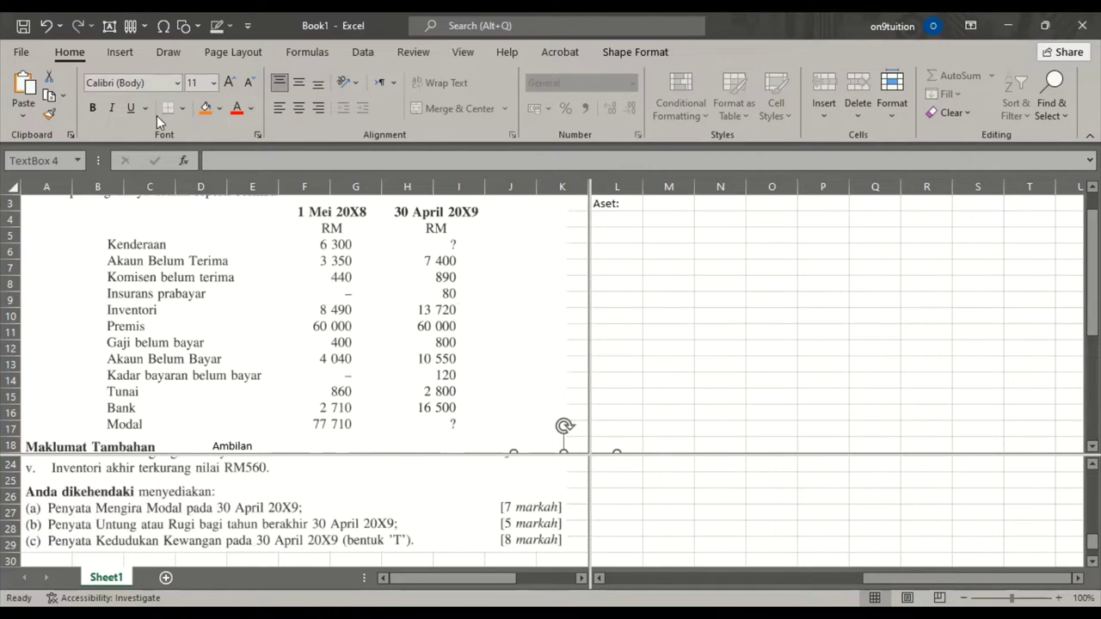
pyautogui.click(107, 30)
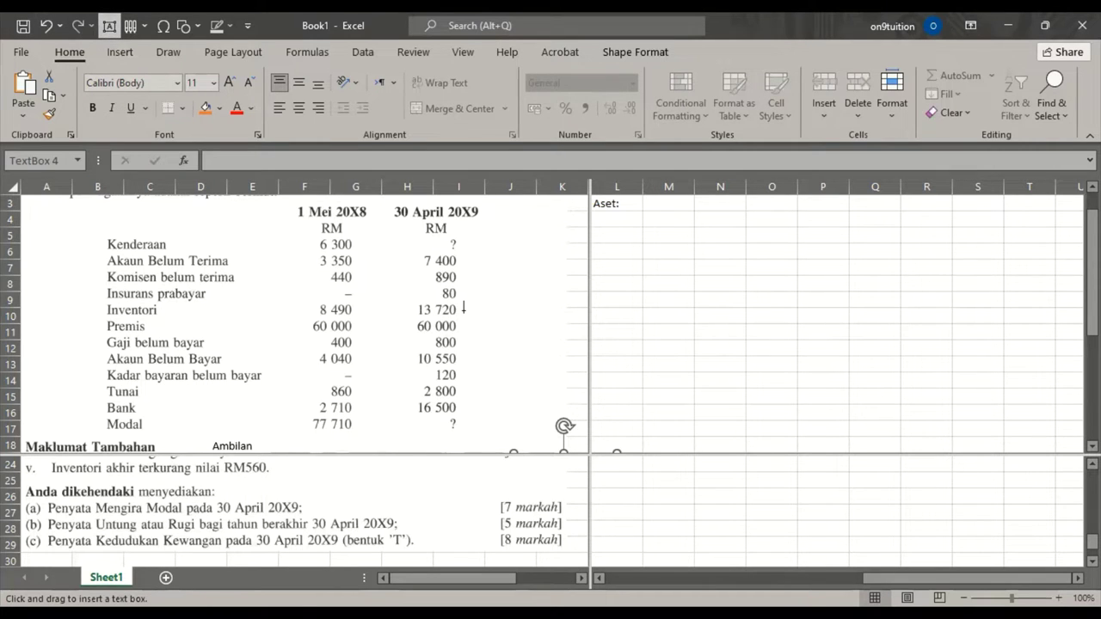
pyautogui.moveTo(462, 309); pyautogui.dragTo(473, 366)
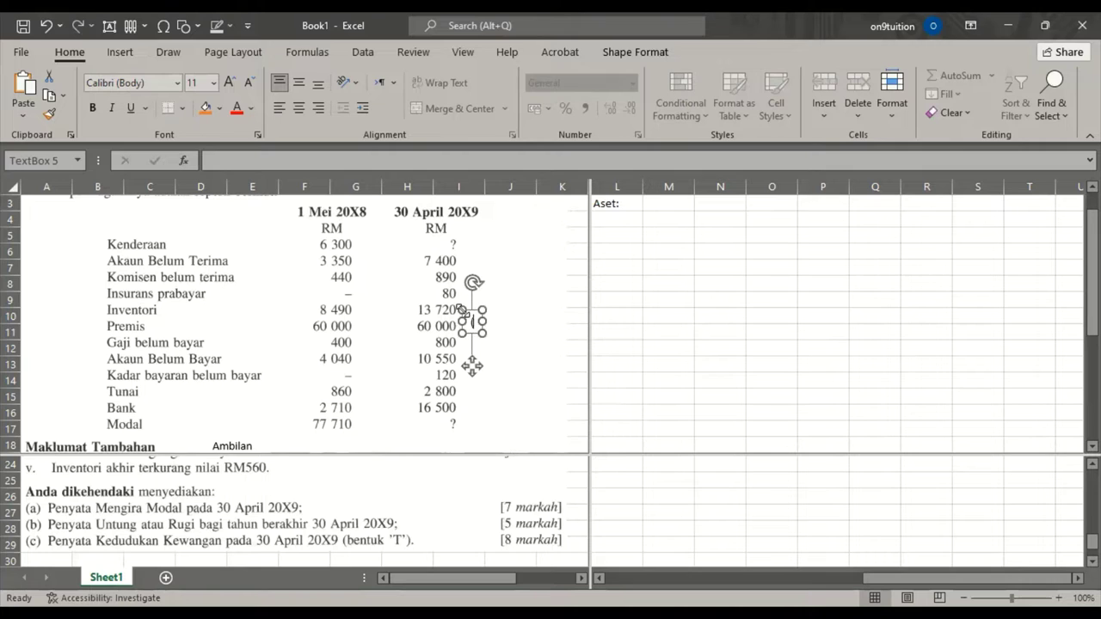
pyautogui.write('(+560)')
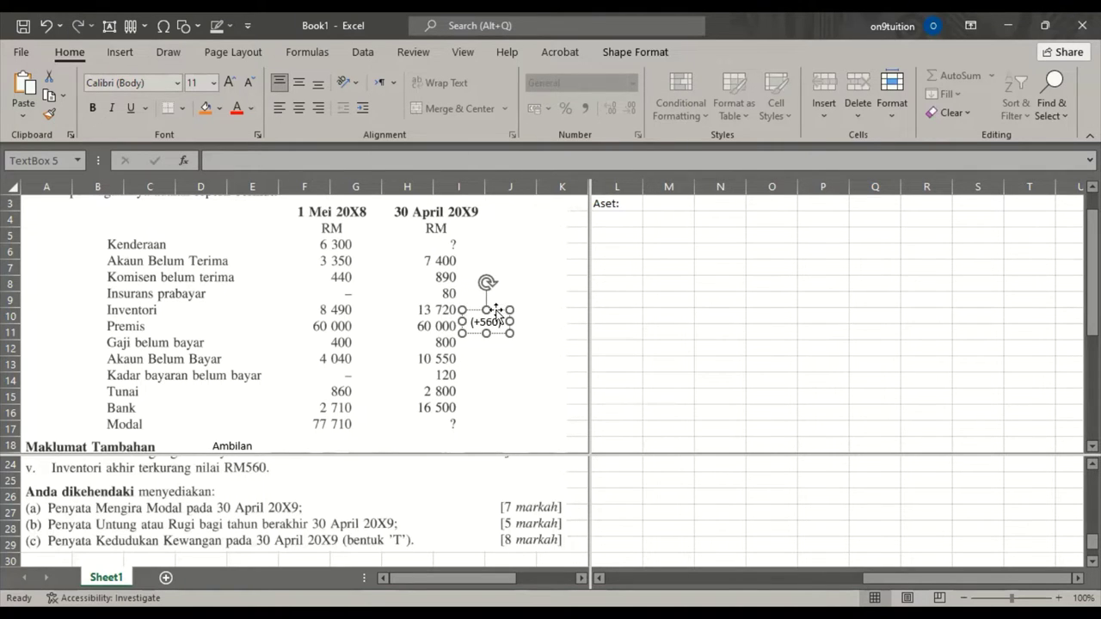
pyautogui.click(494, 304)
pyautogui.moveTo(494, 303); pyautogui.dragTo(484, 293)
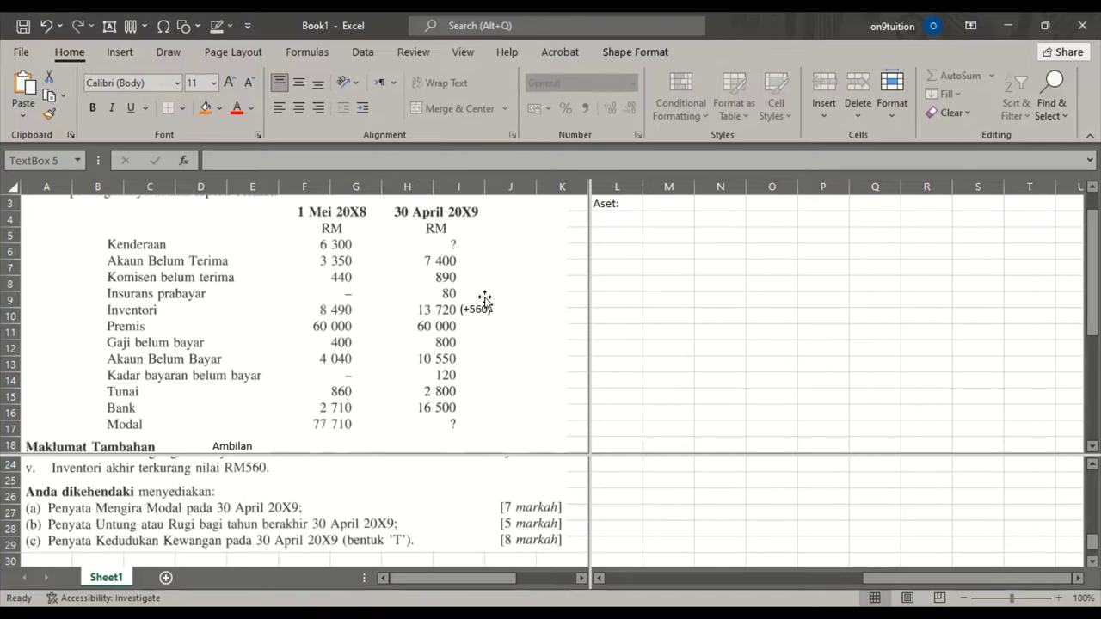
pyautogui.click(487, 297)
# Step: Insert a text box in the blank area above the Kenderaan row and start the vehicle depreciation note with "SN Kend ="
pyautogui.scroll(-5, 425, 410)
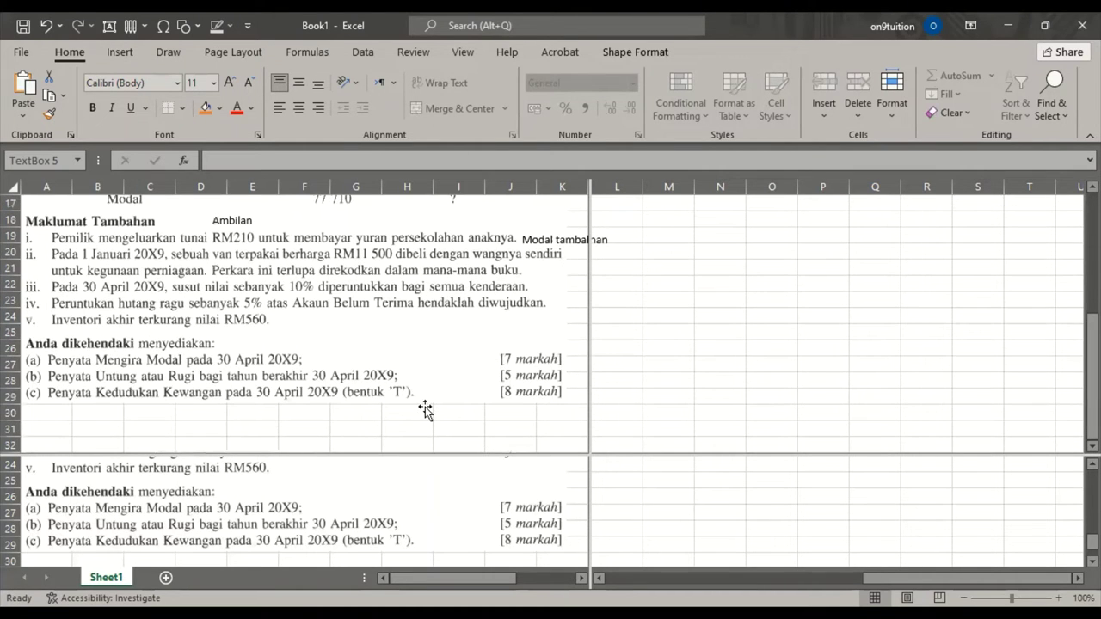
pyautogui.scroll(4, 424, 410)
pyautogui.scroll(-4, 424, 409)
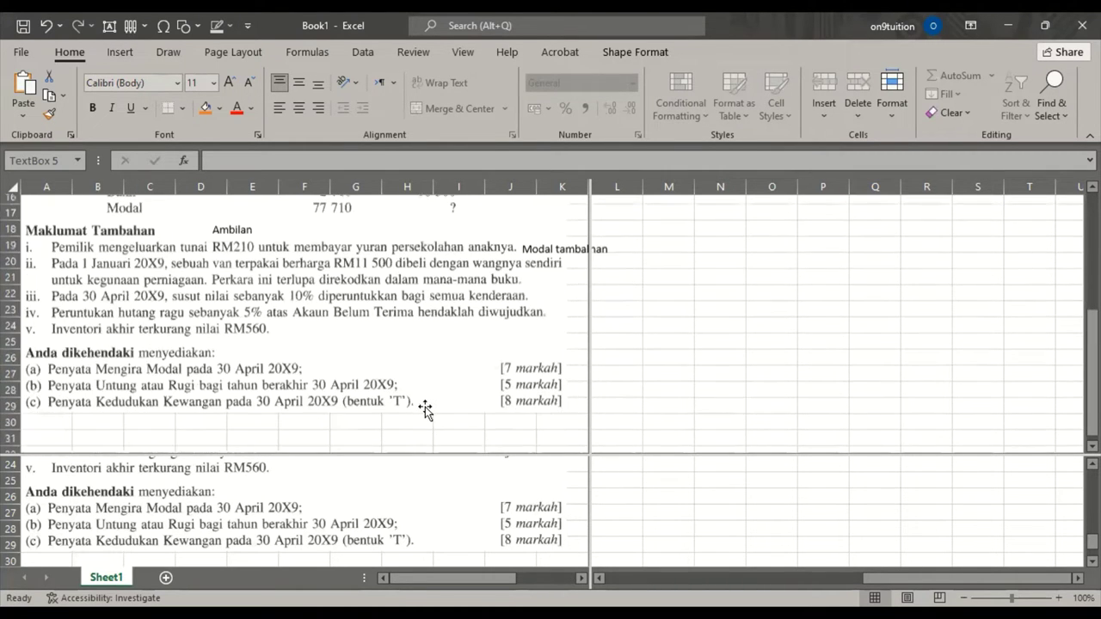
pyautogui.scroll(-1, 425, 410)
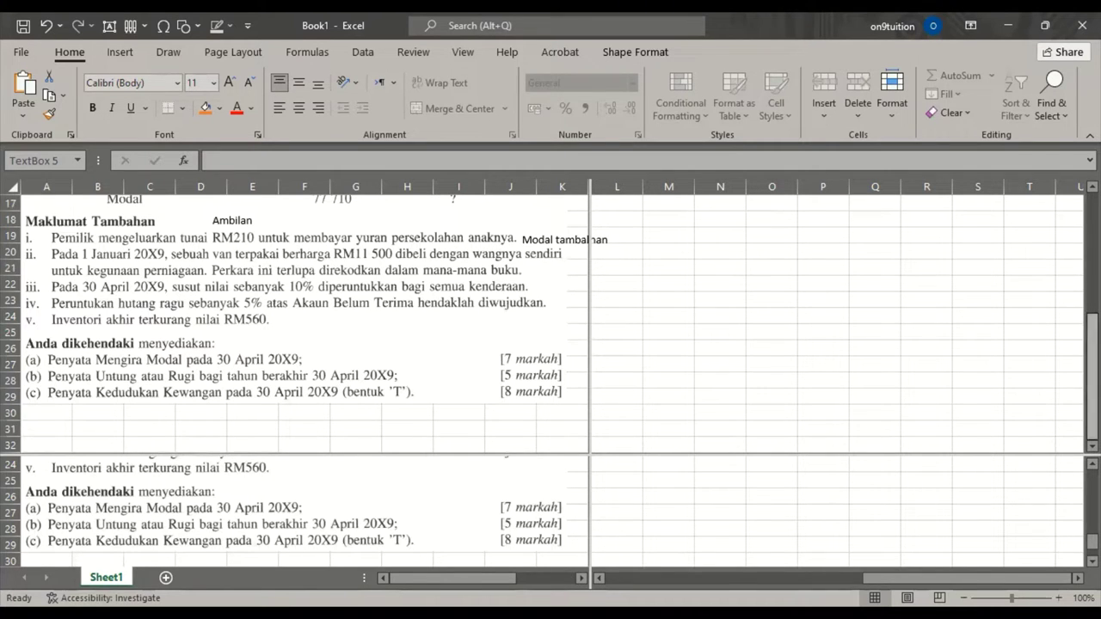
pyautogui.moveTo(1092, 375); pyautogui.dragTo(1093, 303)
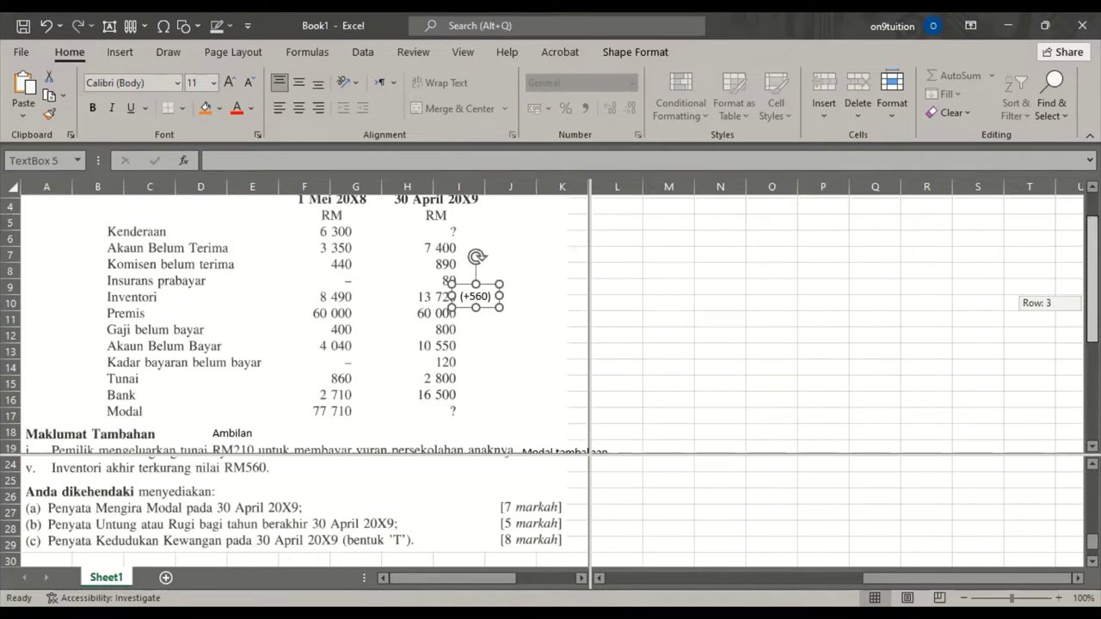
pyautogui.moveTo(1093, 303); pyautogui.dragTo(1093, 305)
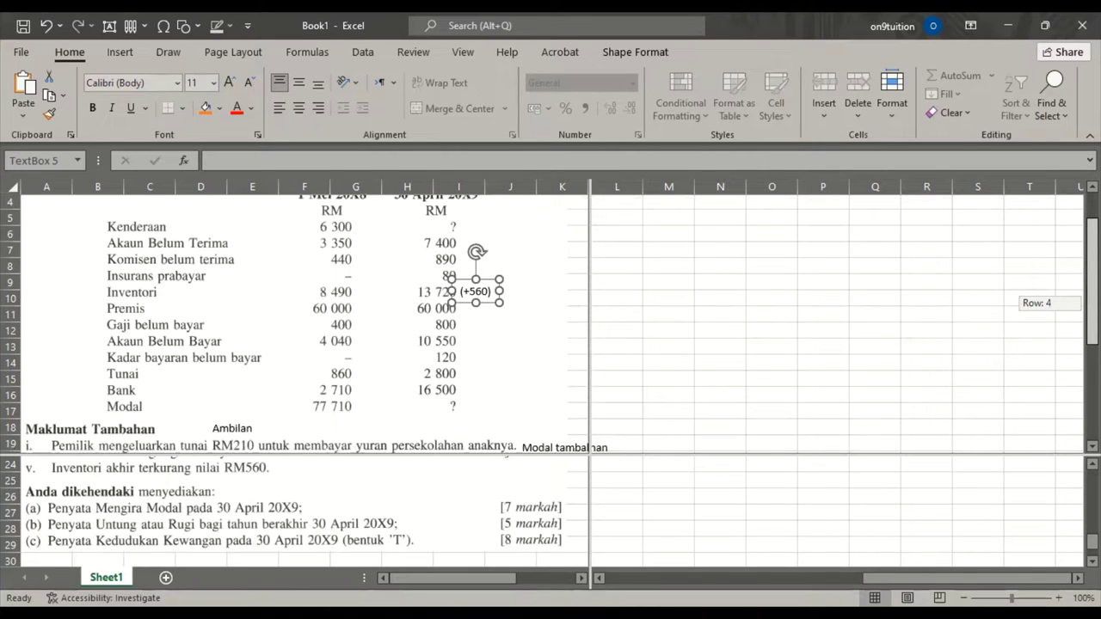
pyautogui.moveTo(1092, 304); pyautogui.dragTo(1092, 292)
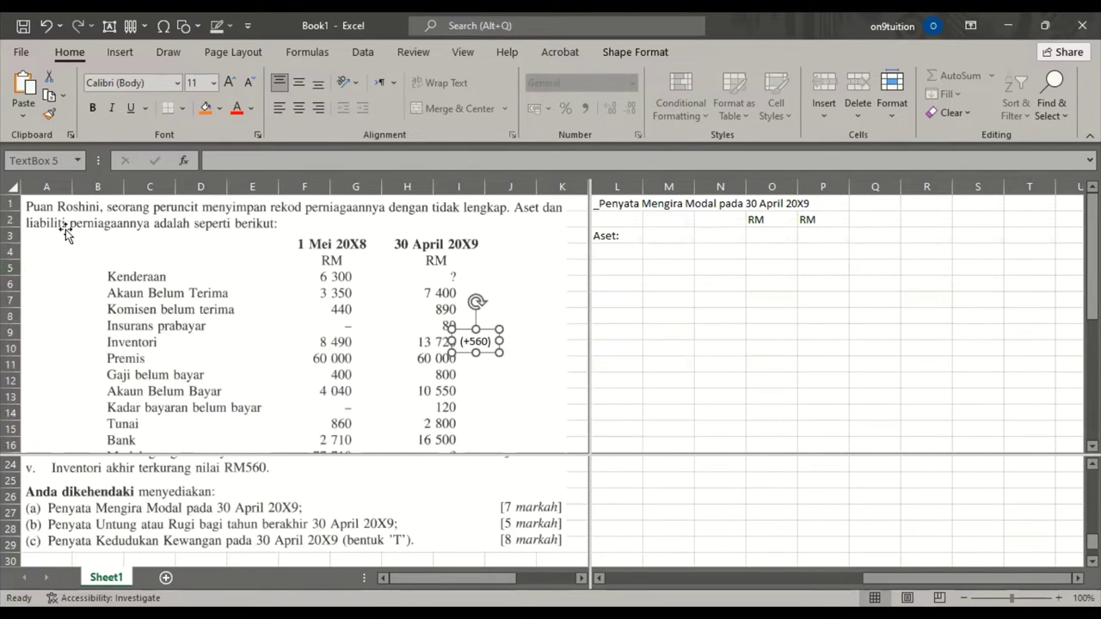
pyautogui.click(109, 26)
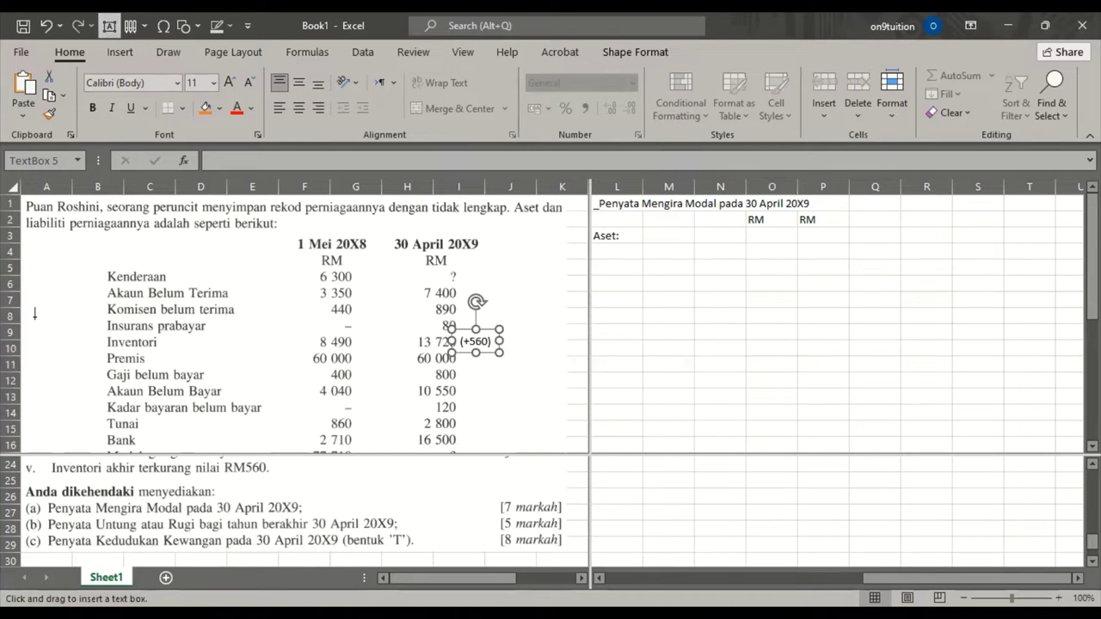
pyautogui.moveTo(24, 245); pyautogui.dragTo(43, 271)
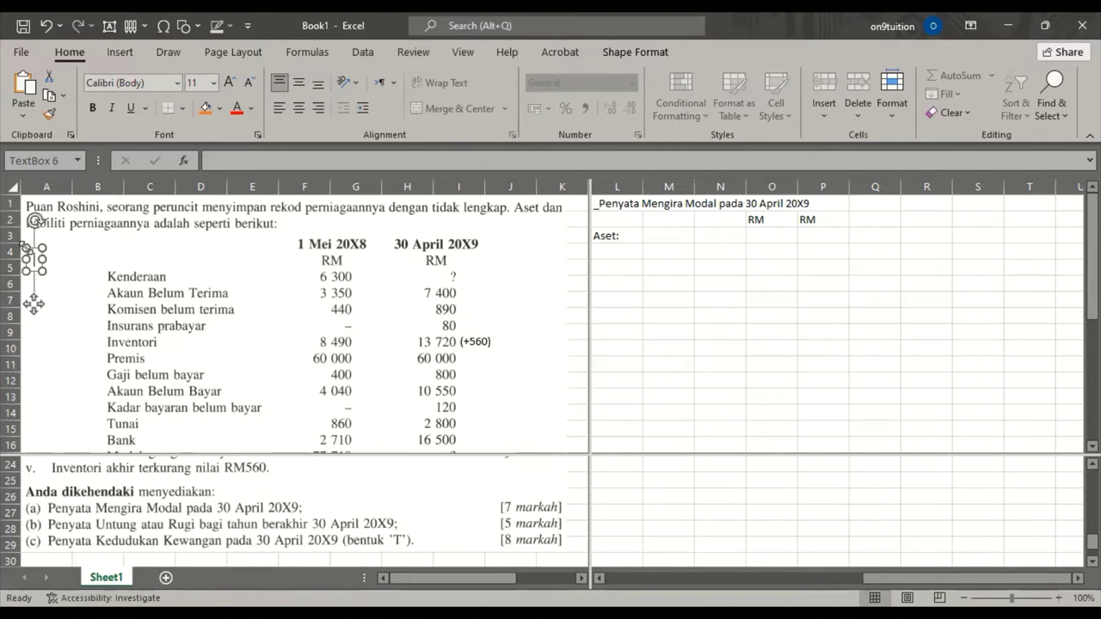
pyautogui.write('SN')
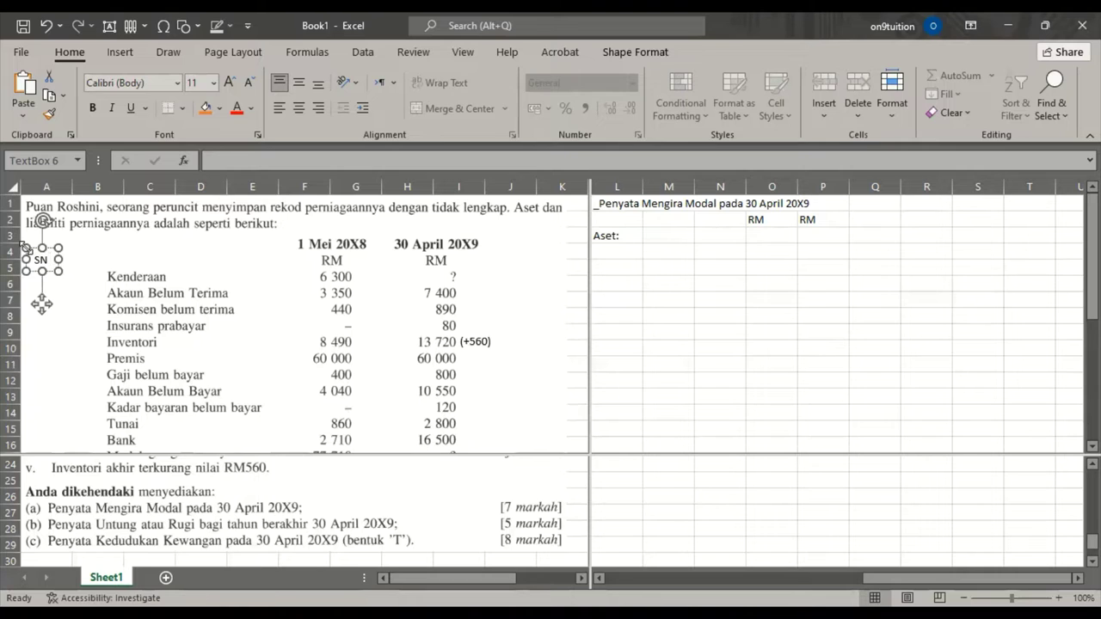
pyautogui.write(' Kend =')
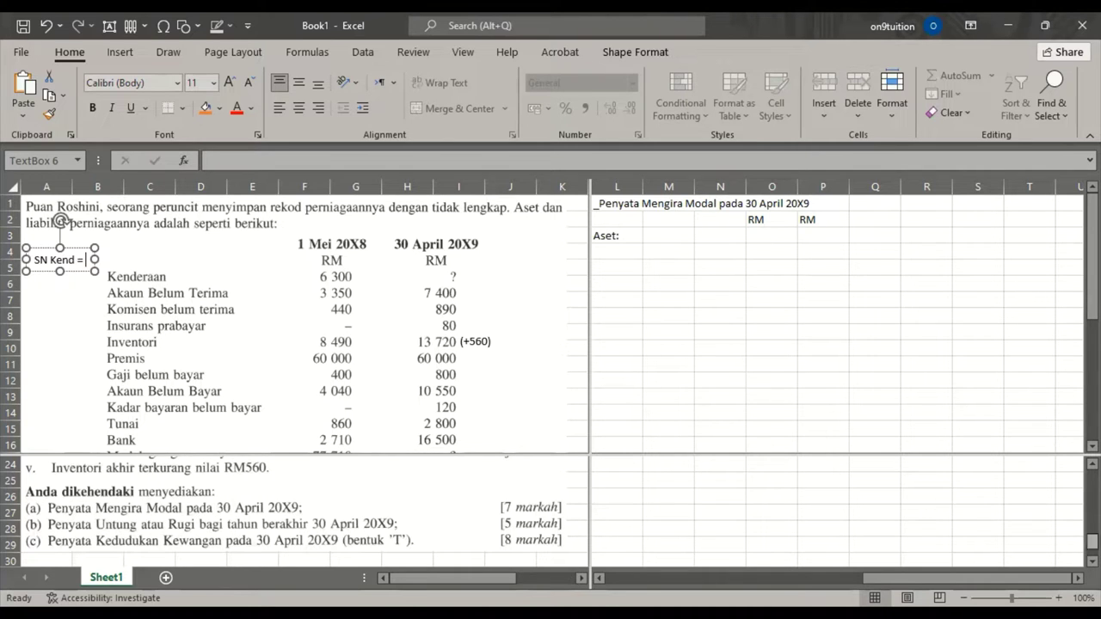
# Step: Add the existing vehicles' depreciation to the note as "(10% x 6300 x 12/12)", keeping the Maklumat Tambahan items in view
pyautogui.moveTo(1091, 540); pyautogui.dragTo(1092, 527)
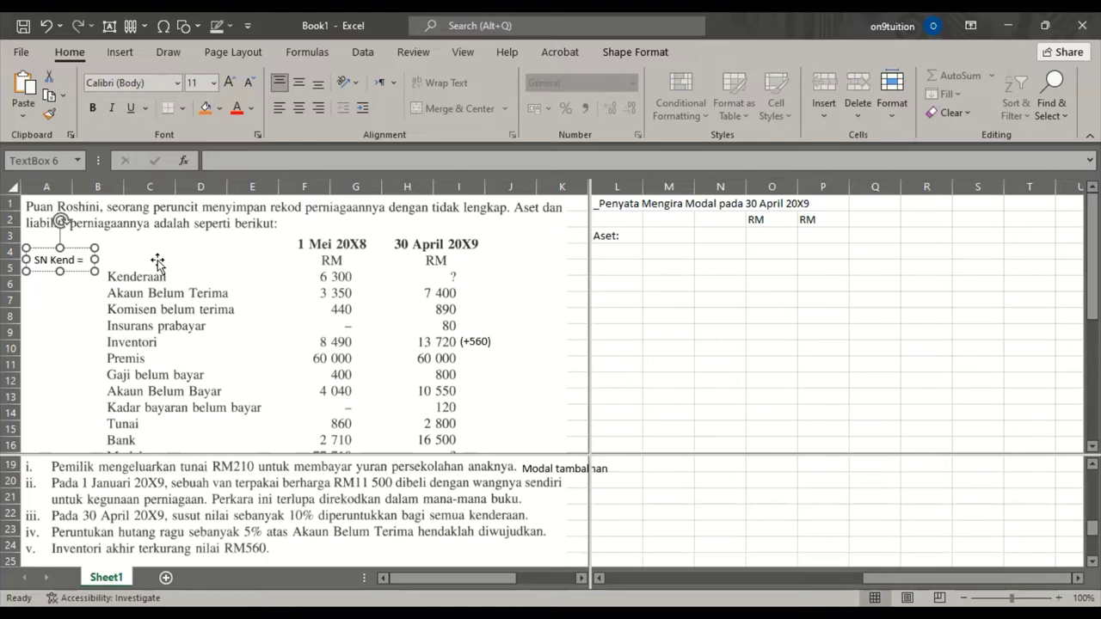
pyautogui.write('10')
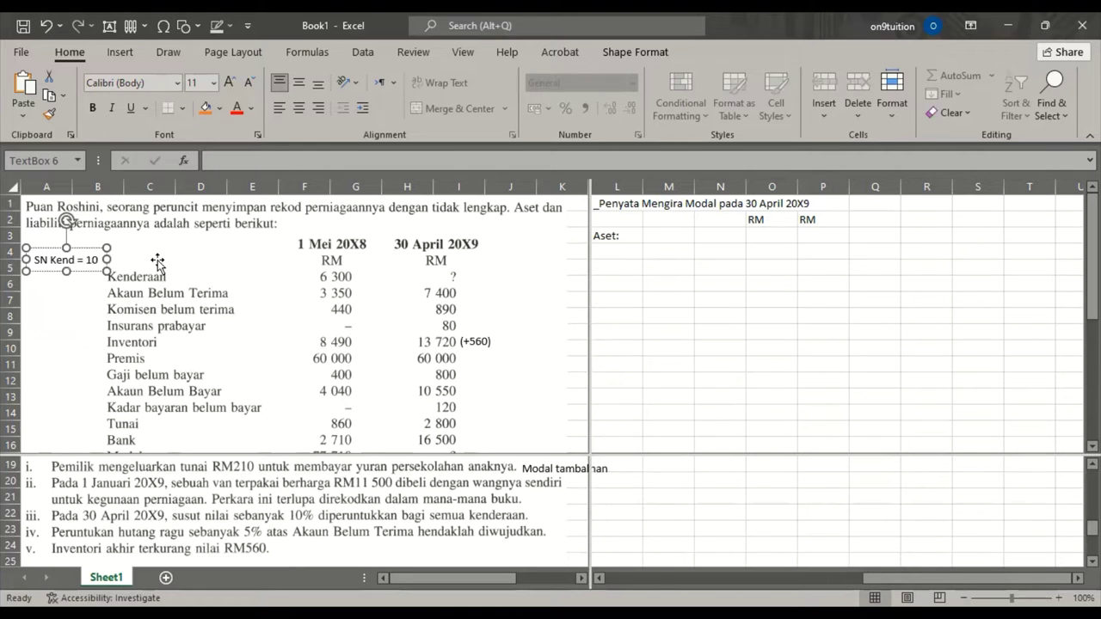
pyautogui.write('% x')
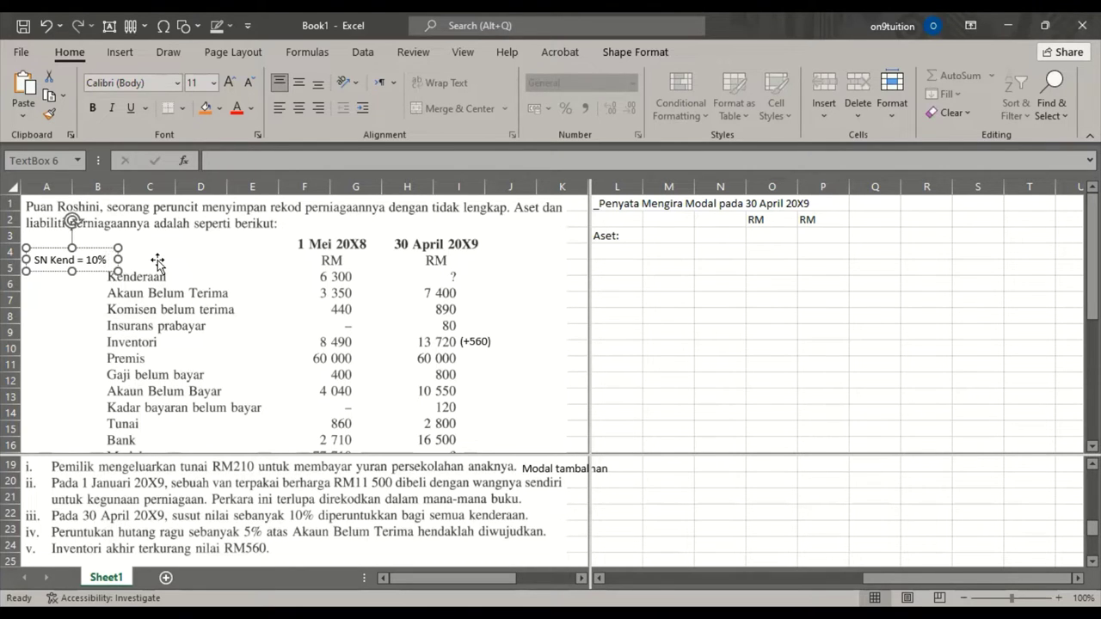
pyautogui.write(' 6300')
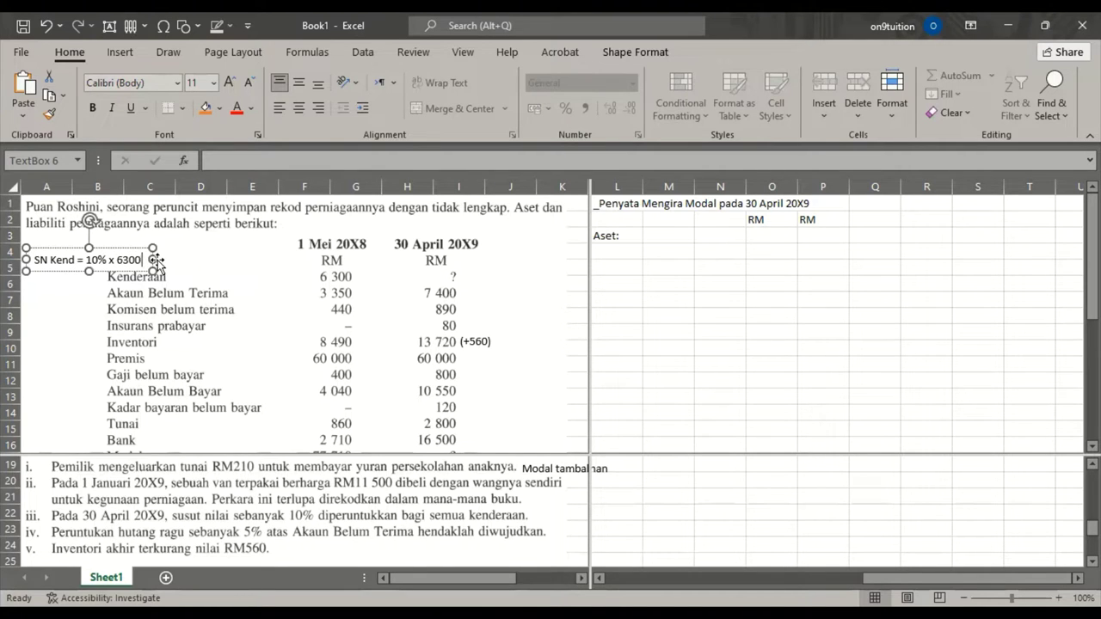
pyautogui.write(' x')
pyautogui.write(' 12/1')
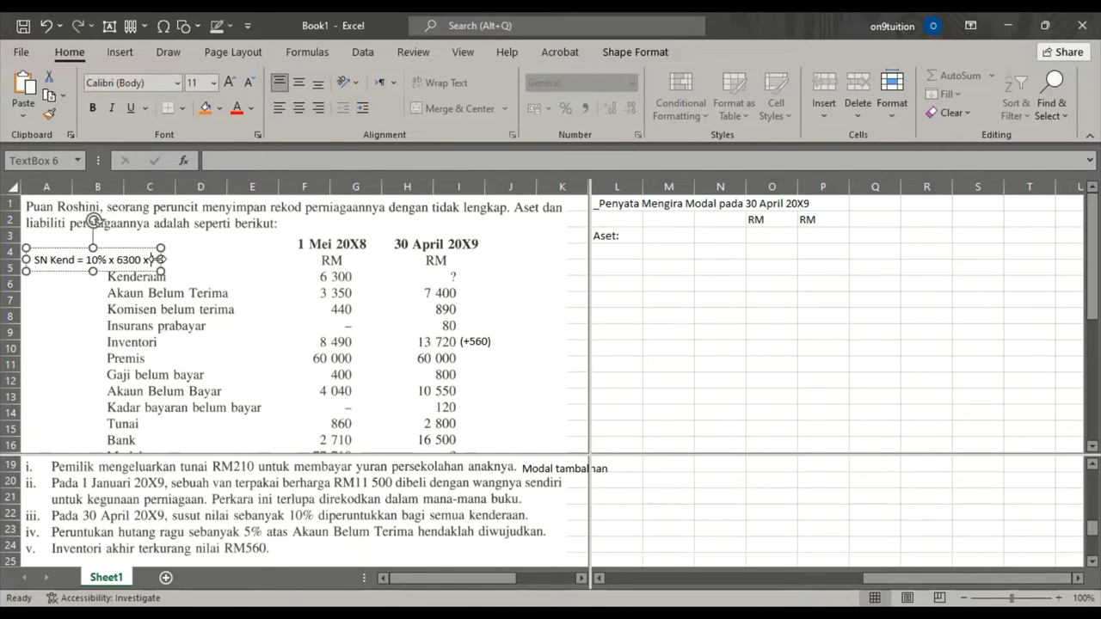
pyautogui.write('2')
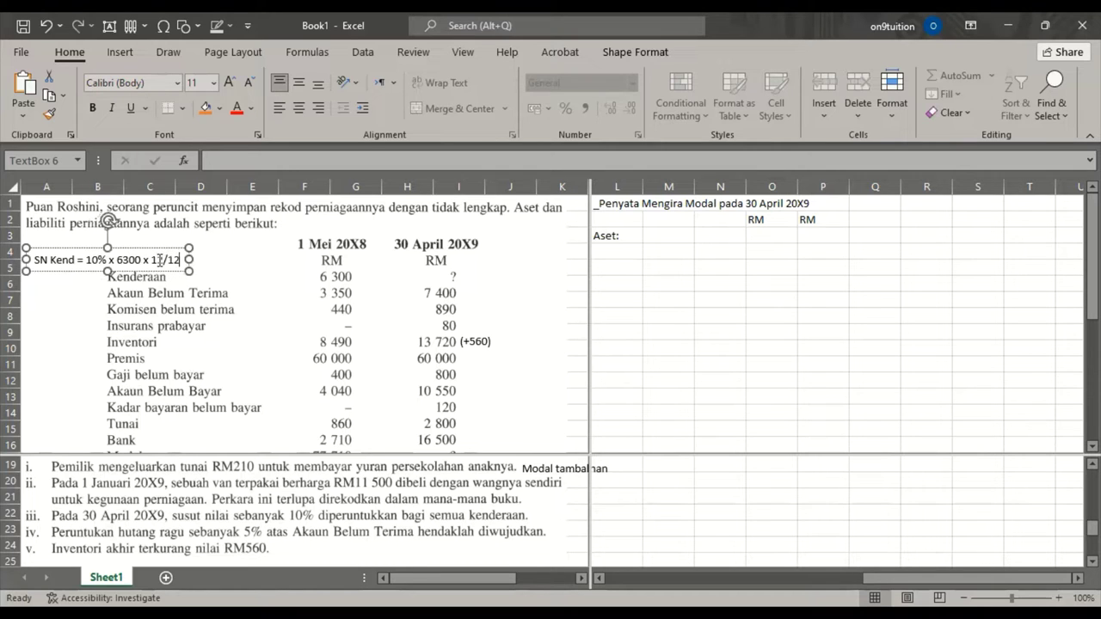
pyautogui.write(')')
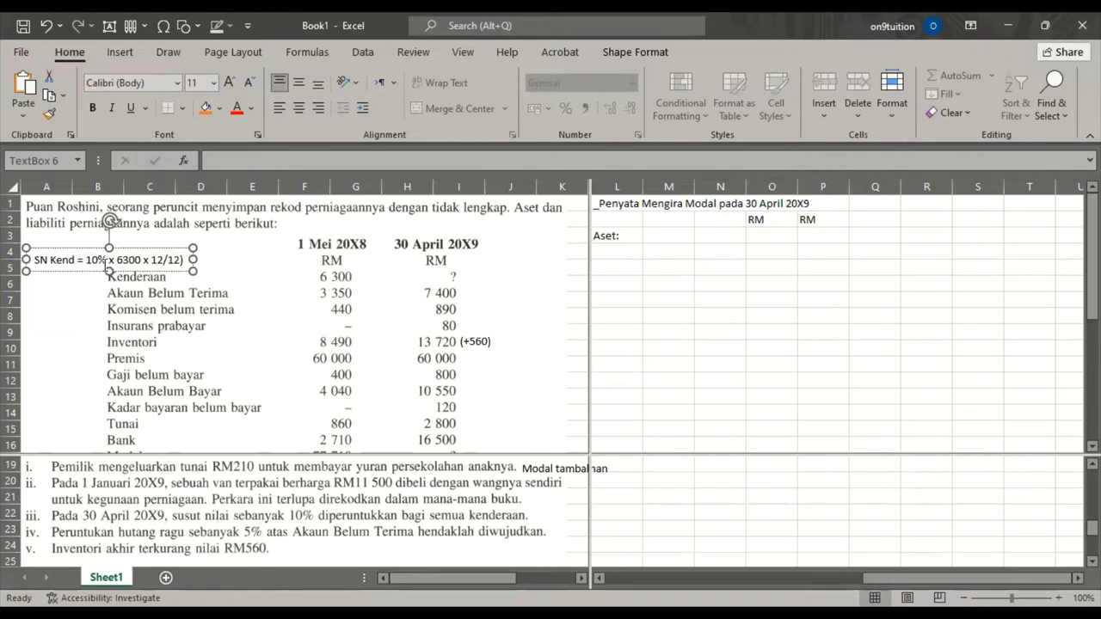
pyautogui.click(85, 261)
pyautogui.write('(')
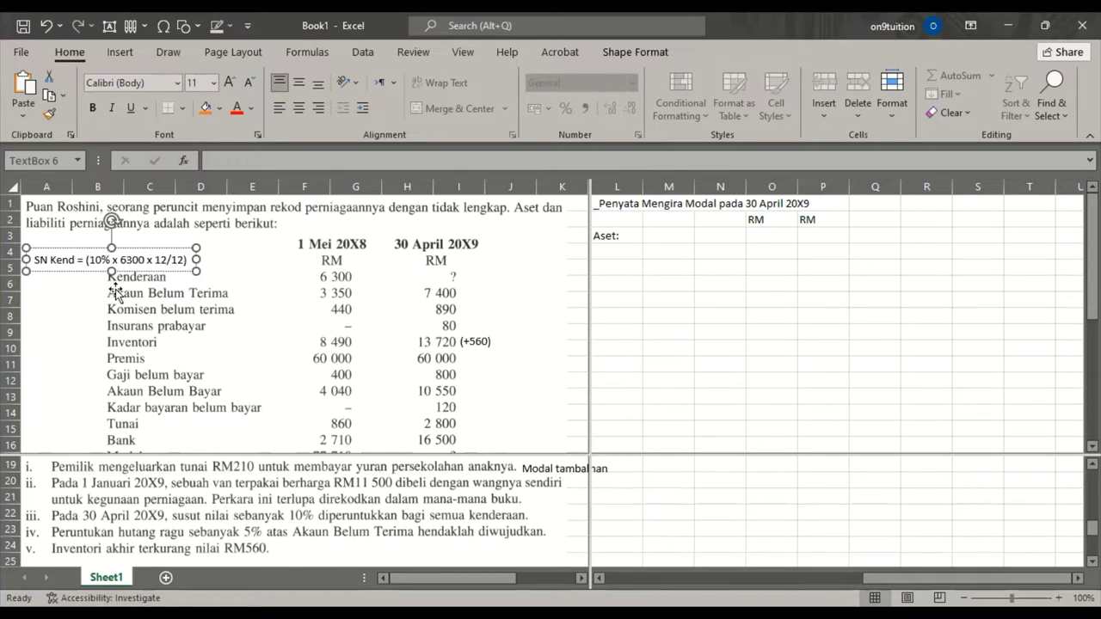
# Step: Append the used van's depreciation term "+ (10% x 11500 x 4/12)" to the SN Kend calculation
pyautogui.click(188, 259)
pyautogui.write('.')
pyautogui.write('+')
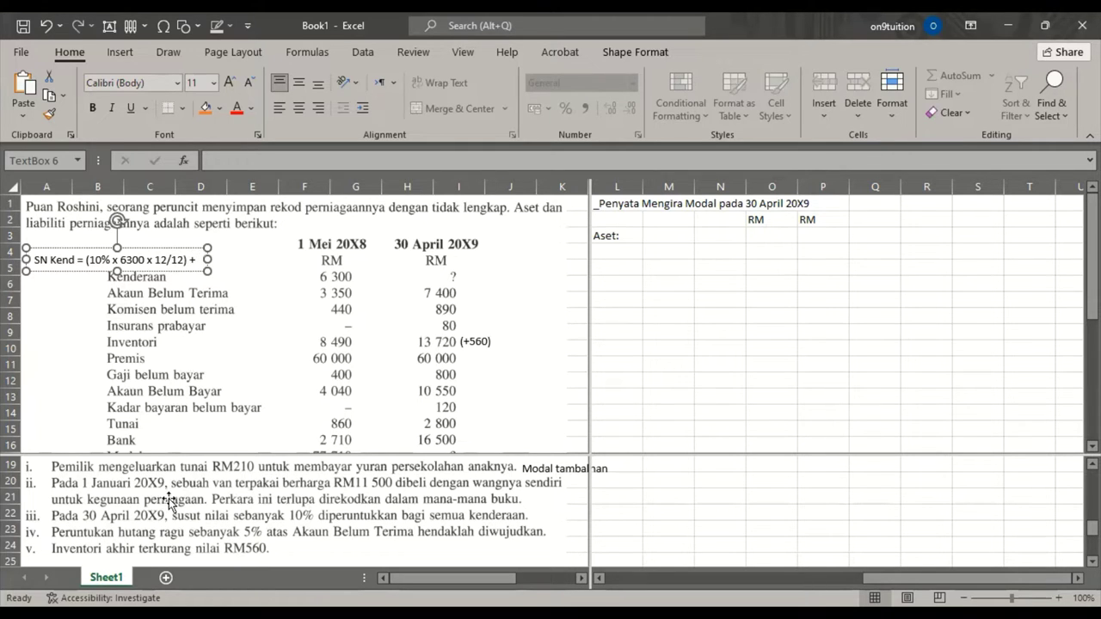
pyautogui.write('(')
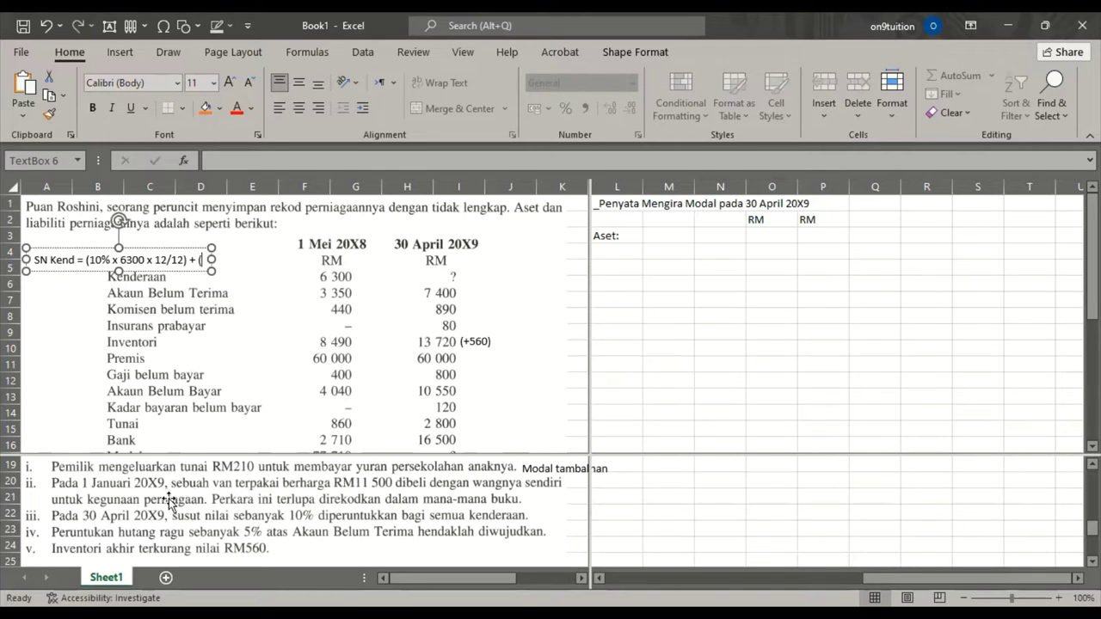
pyautogui.write('10')
pyautogui.write('%')
pyautogui.write(' x')
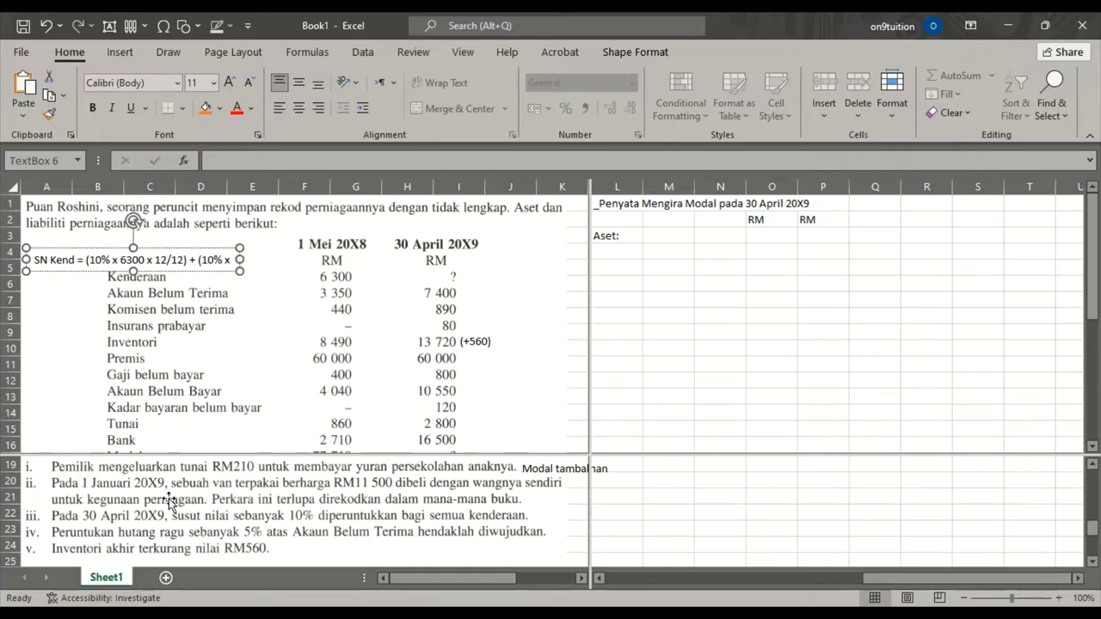
pyautogui.write(' 11500')
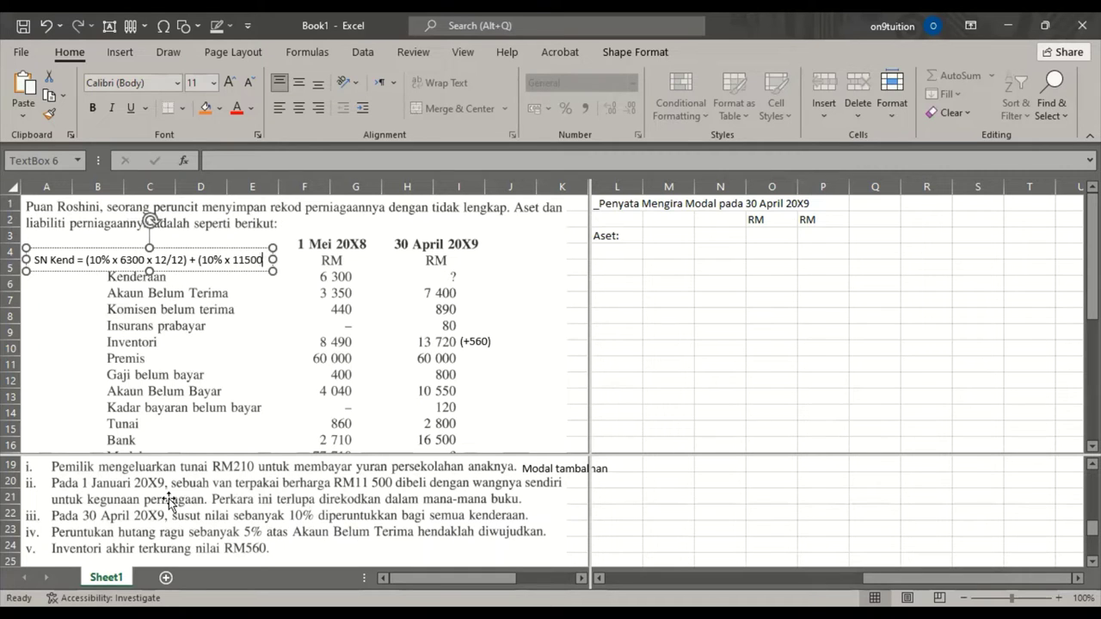
pyautogui.write(' x')
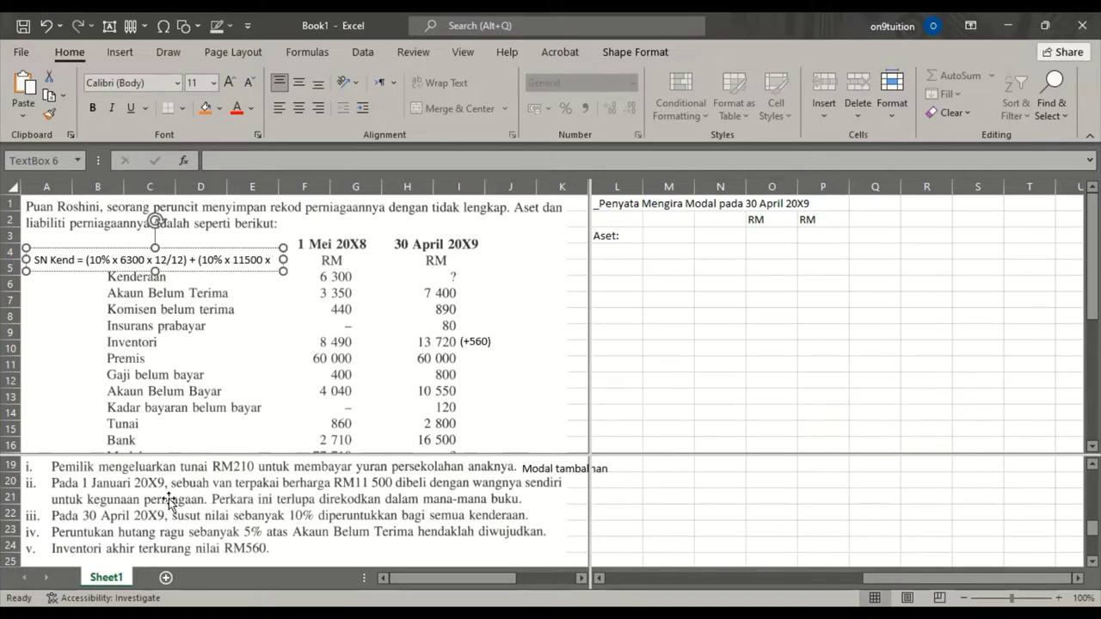
pyautogui.write('4/12')
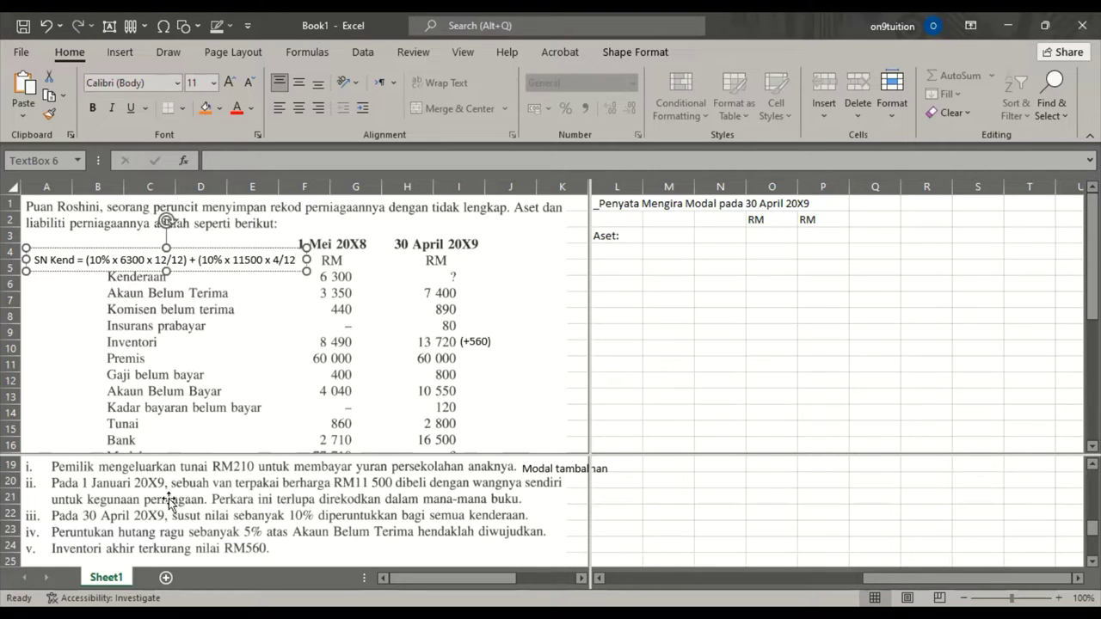
pyautogui.write(')')
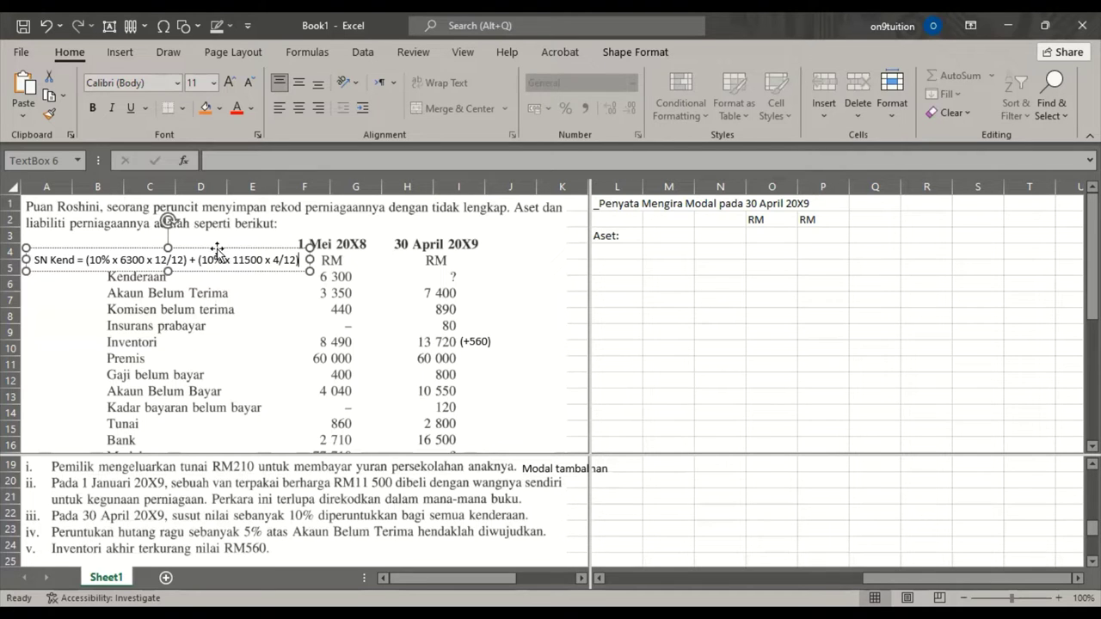
# Step: Move the SN Kend text box up to just below the question's introductory sentence
pyautogui.moveTo(180, 248); pyautogui.dragTo(176, 232)
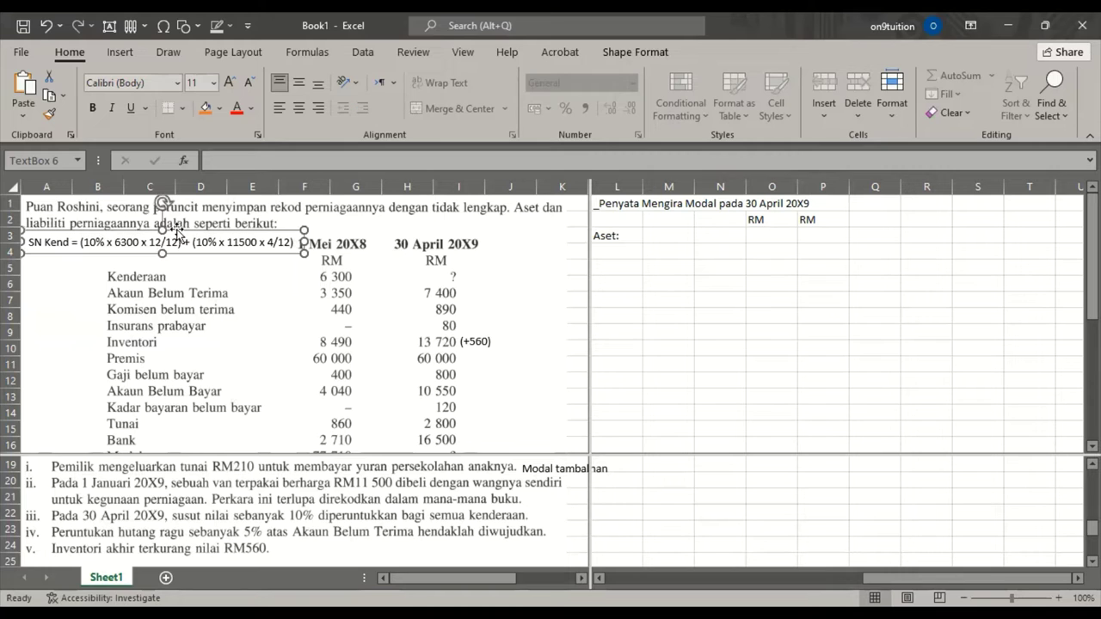
pyautogui.hotkey('ctrl', 'a')
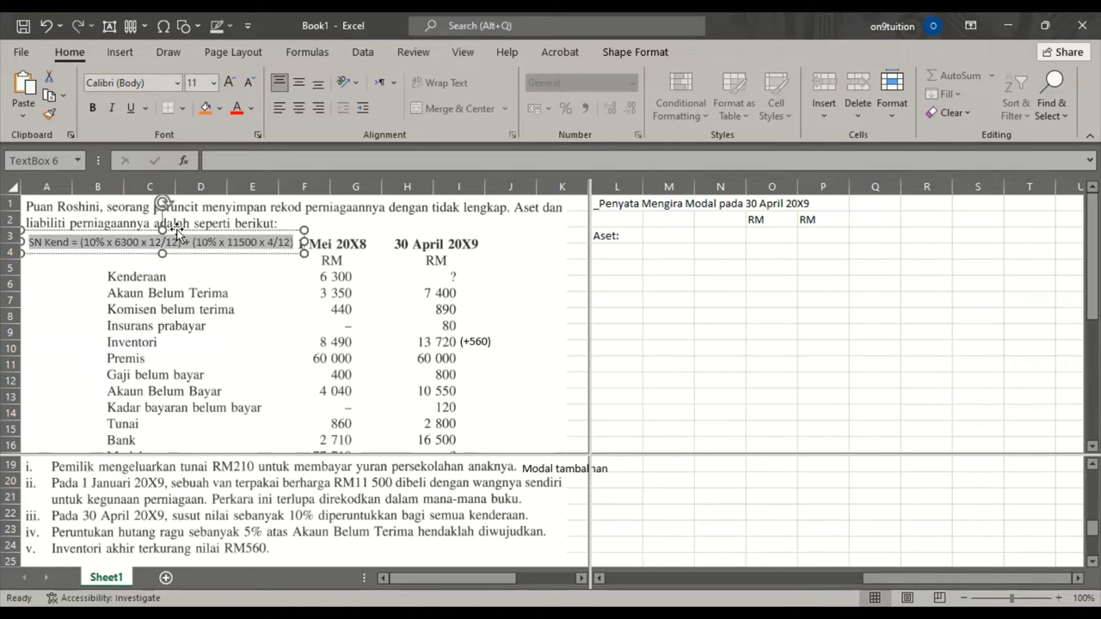
pyautogui.click(295, 243)
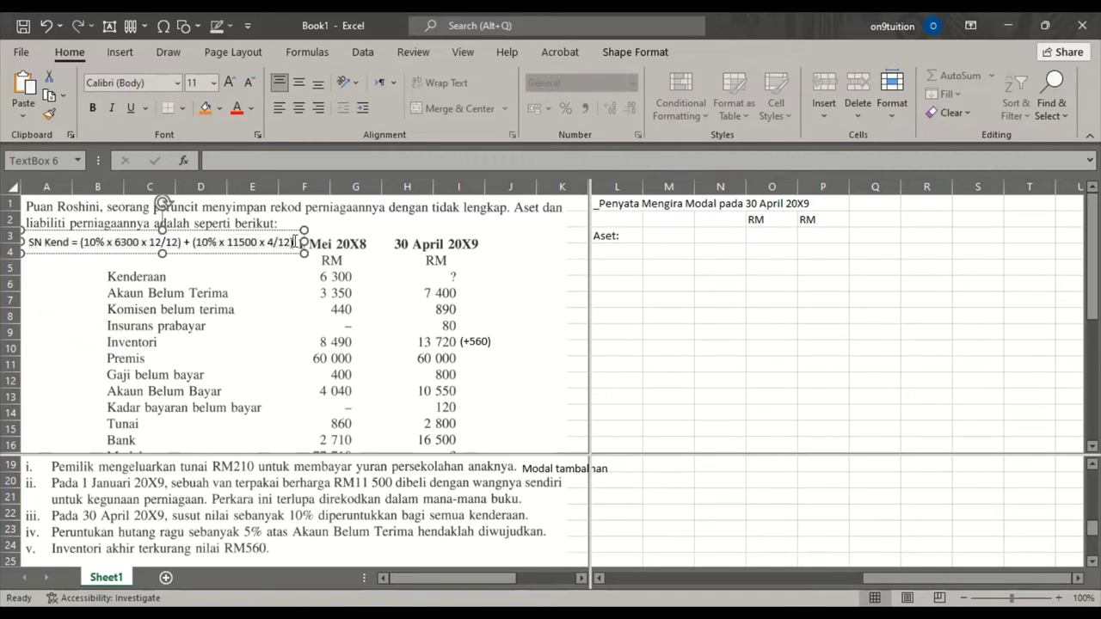
# Step: Add a second line to the SN Kend note giving the result "= 630 + 383 = 1013"
pyautogui.press('Return')
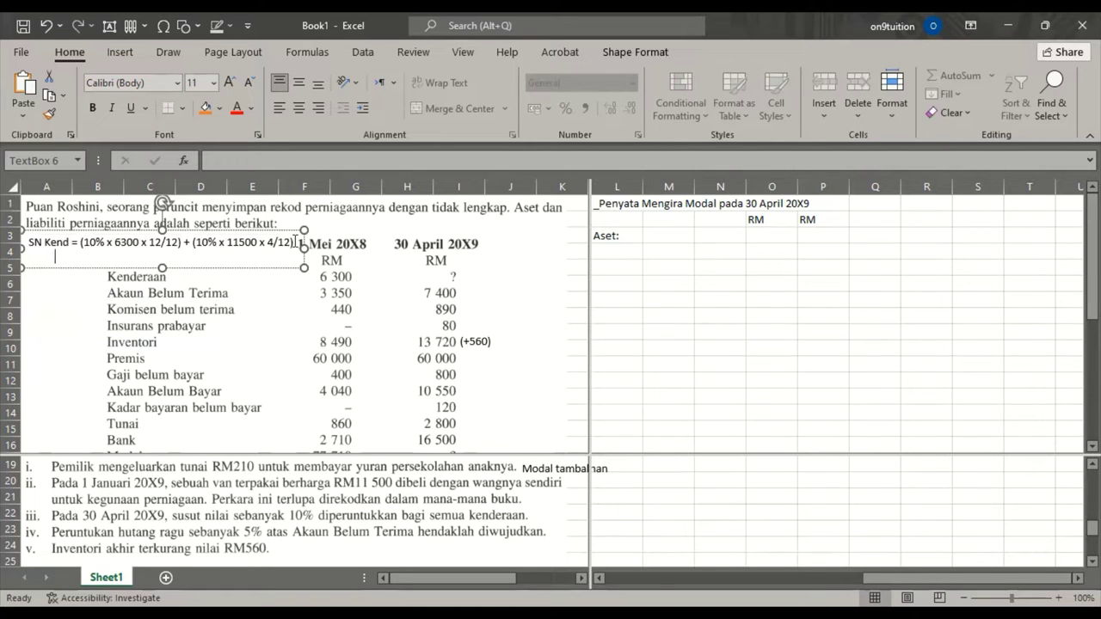
pyautogui.write('= 630 +')
pyautogui.write('3')
pyautogui.write('3 =')
pyautogui.write('101')
pyautogui.press('BackSpace')
pyautogui.press('BackSpace')
pyautogui.press('BackSpace')
pyautogui.press('BackSpace')
pyautogui.write('1013')
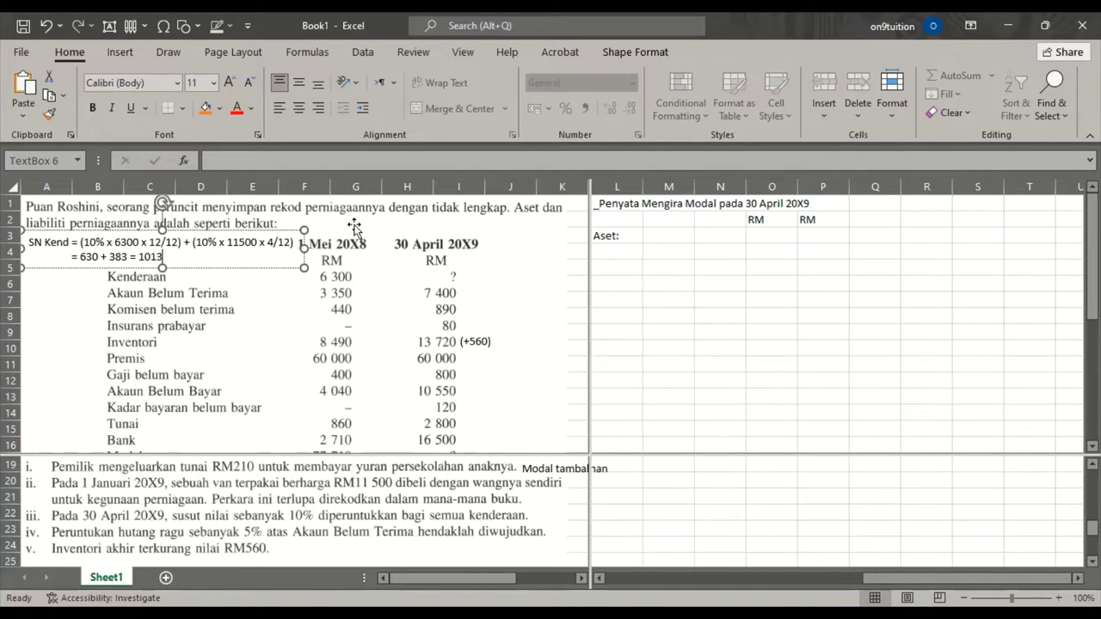
# Step: Add a text box beside Kenderaan's missing 30 April 20X9 value containing the working "(6300 + 11500 - 1013"
pyautogui.click(476, 277)
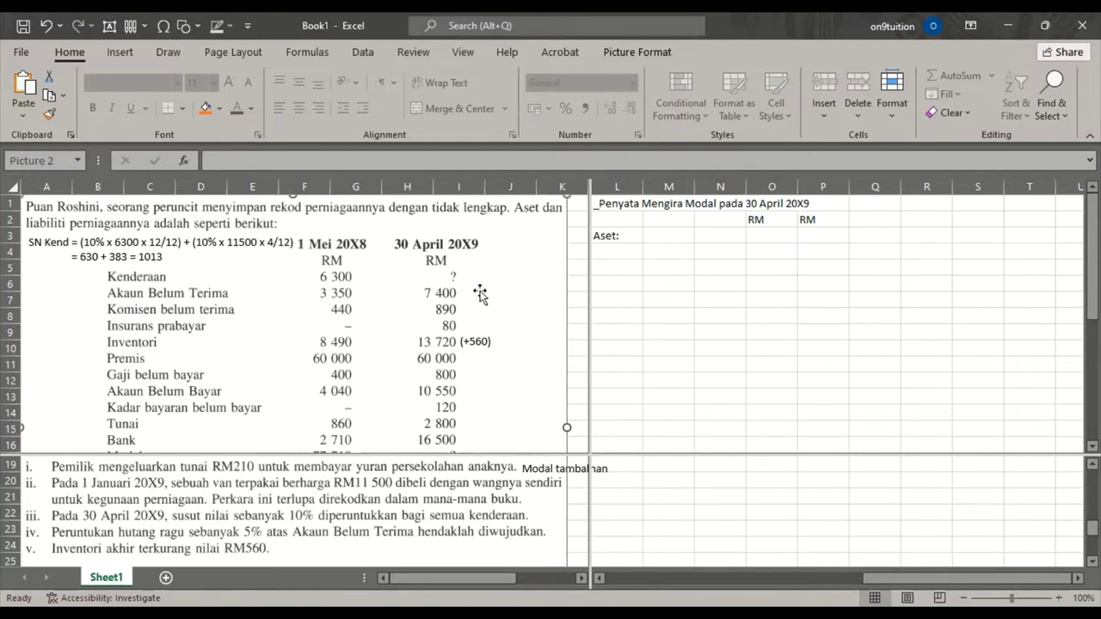
pyautogui.click(110, 28)
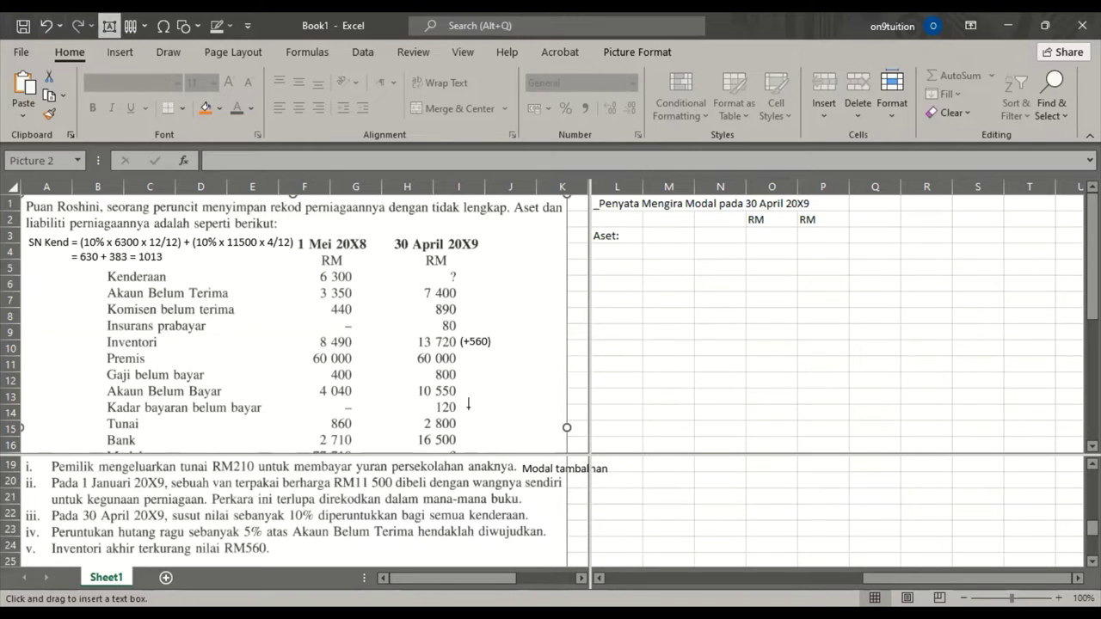
pyautogui.click(462, 273)
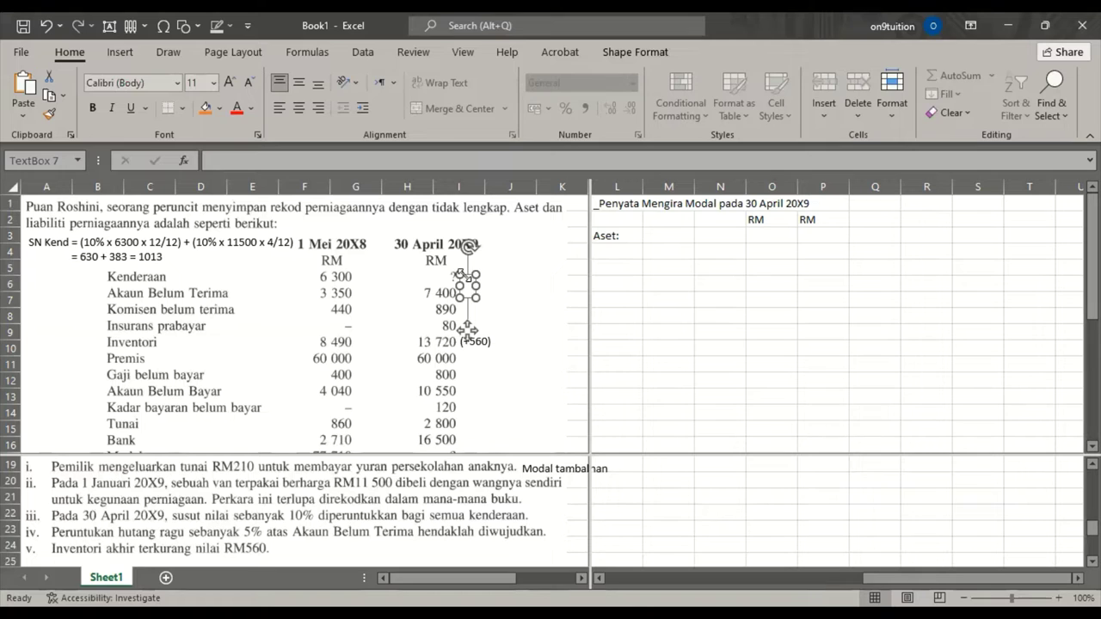
pyautogui.moveTo(466, 276); pyautogui.dragTo(465, 258)
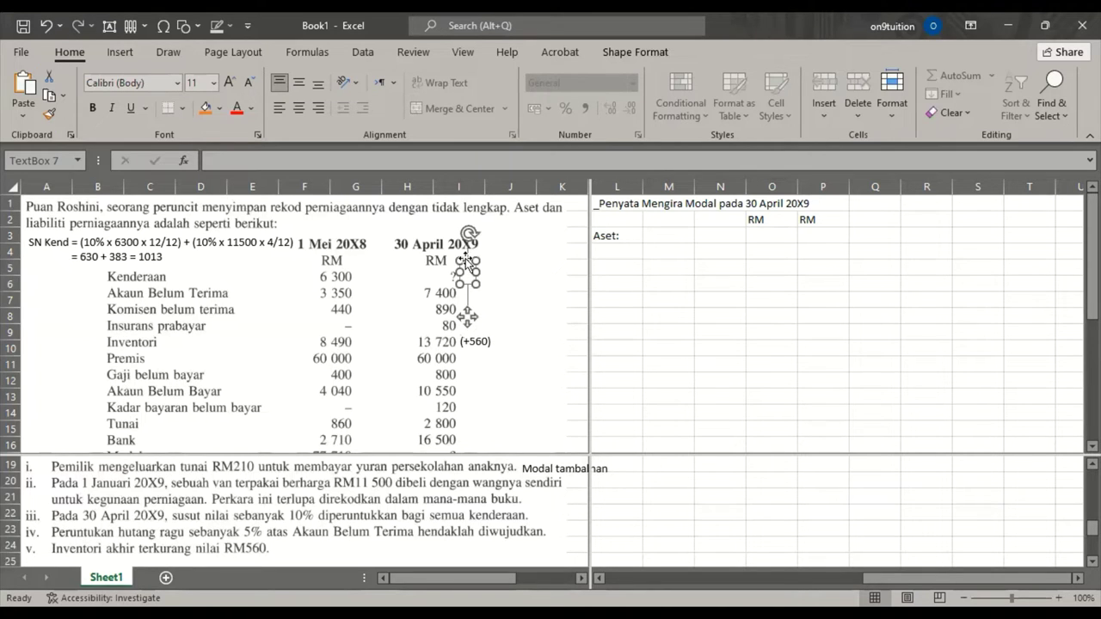
pyautogui.write('630')
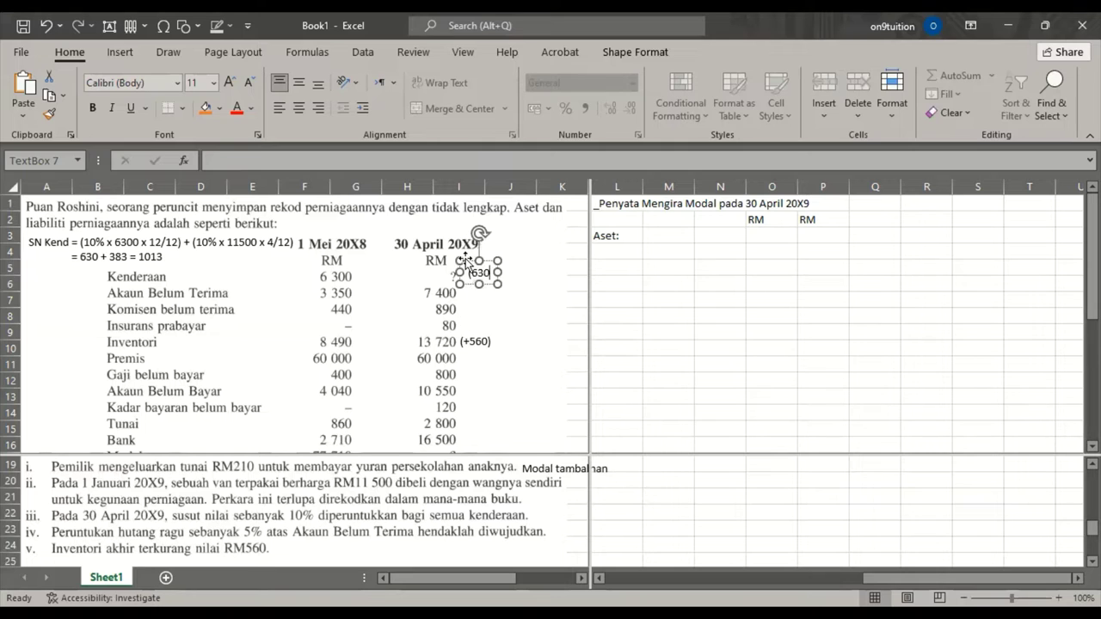
pyautogui.write('0 6+')
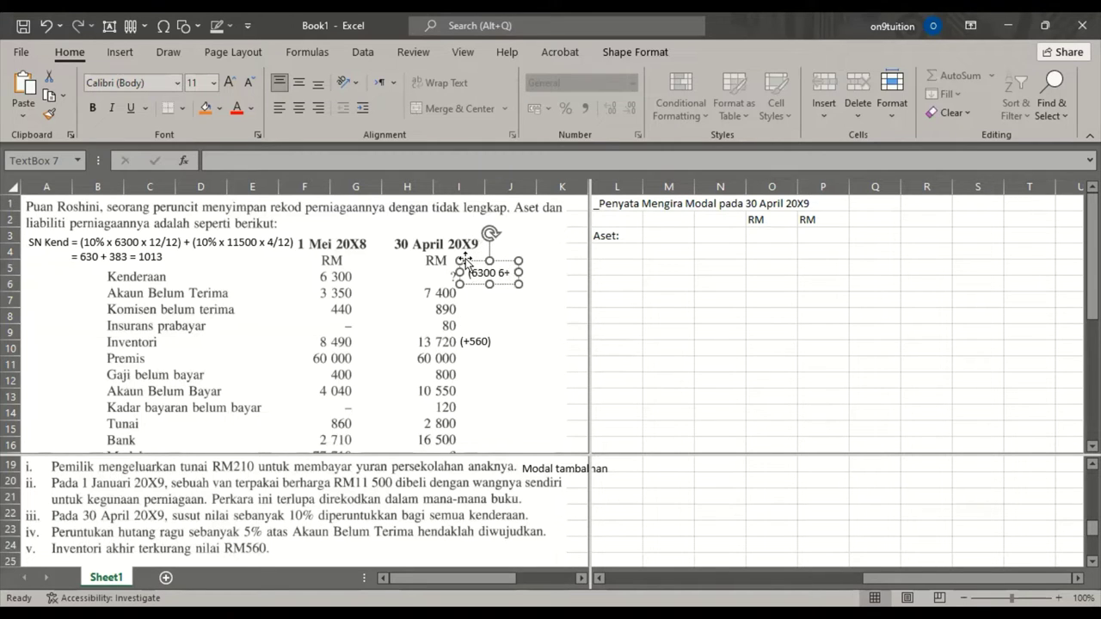
pyautogui.press('BackSpace')
pyautogui.press('BackSpace')
pyautogui.write('+')
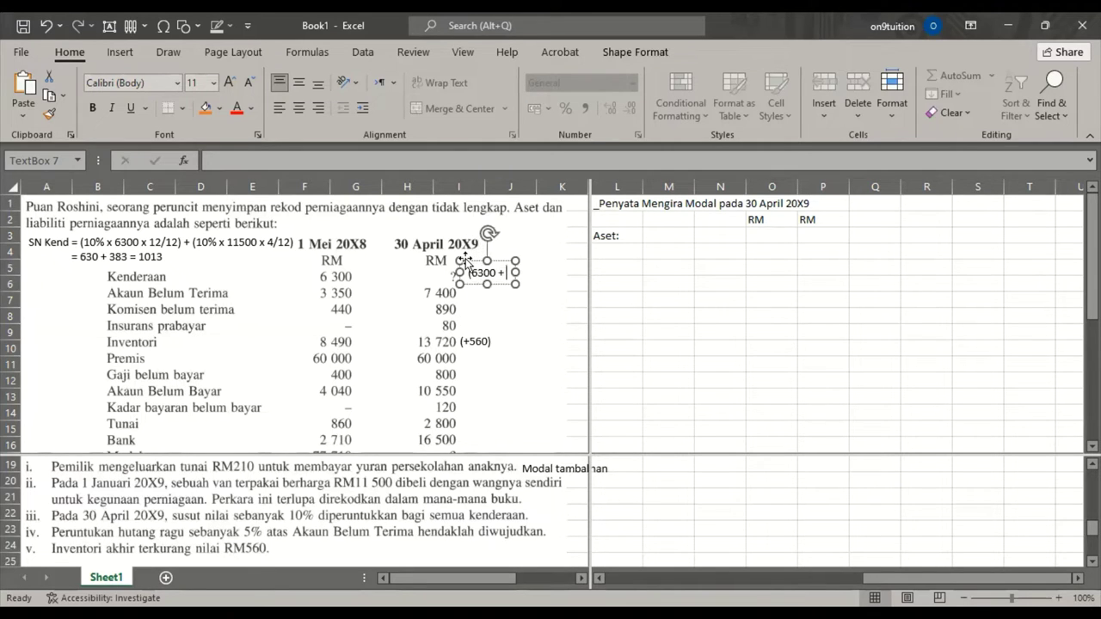
pyautogui.write(' 115')
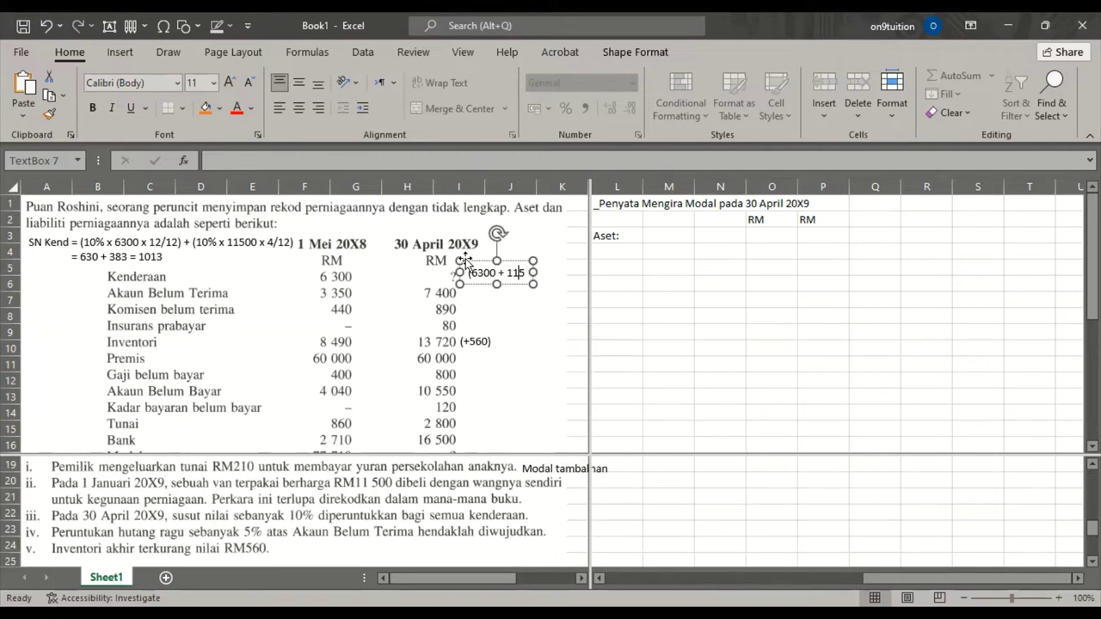
pyautogui.write('00 -')
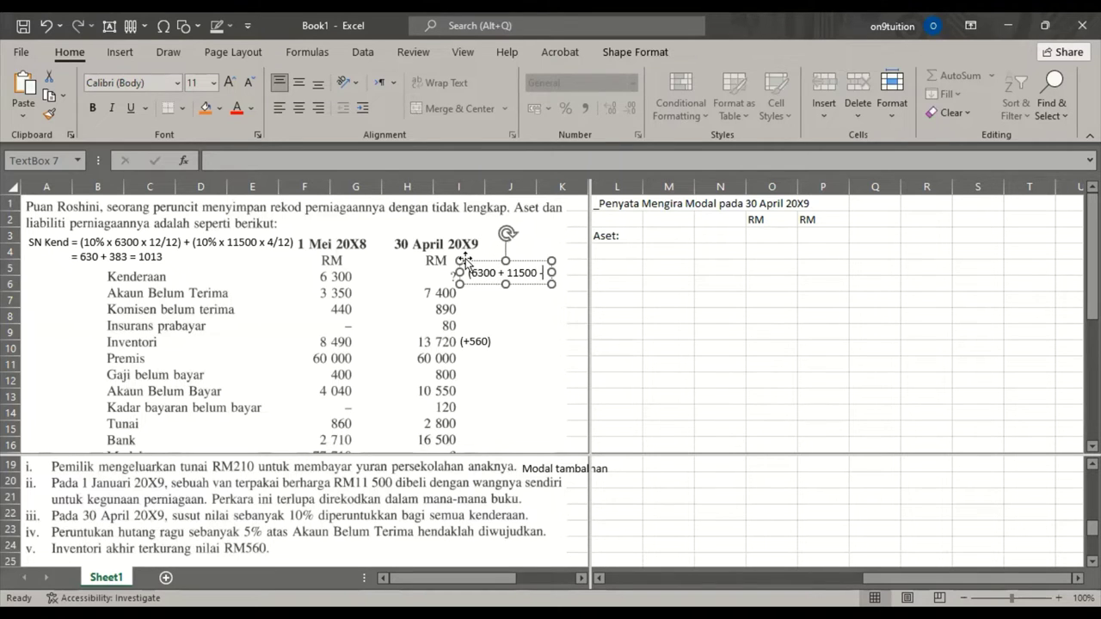
pyautogui.write(' 1013')
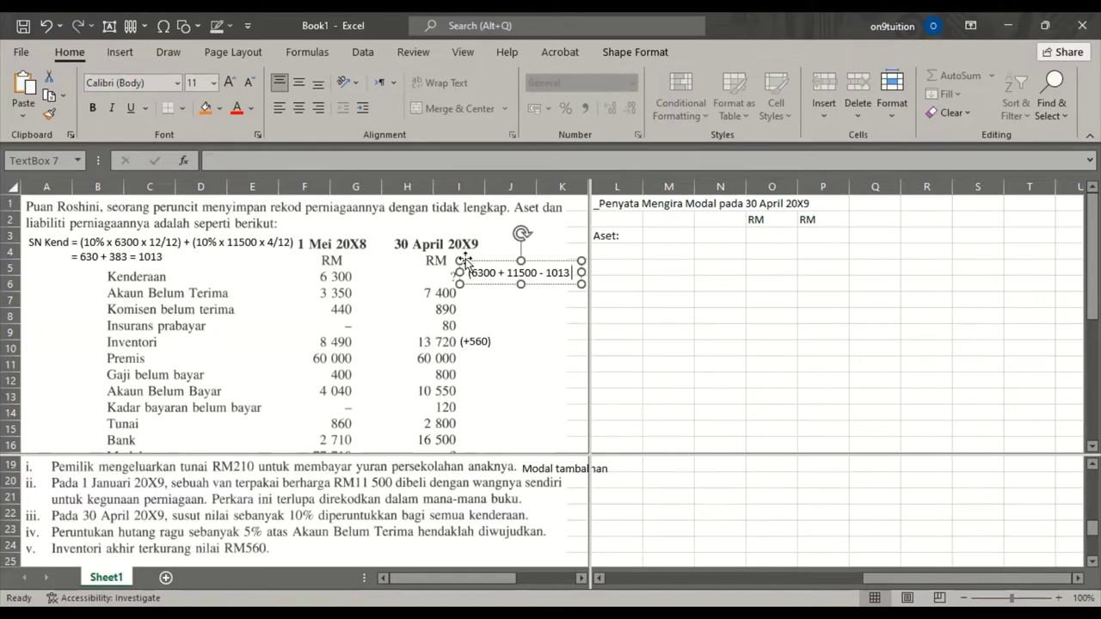
# Step: Complete the Kenderaan working with a second line reading "= 16787)"
pyautogui.press('Return')
pyautogui.write('=')
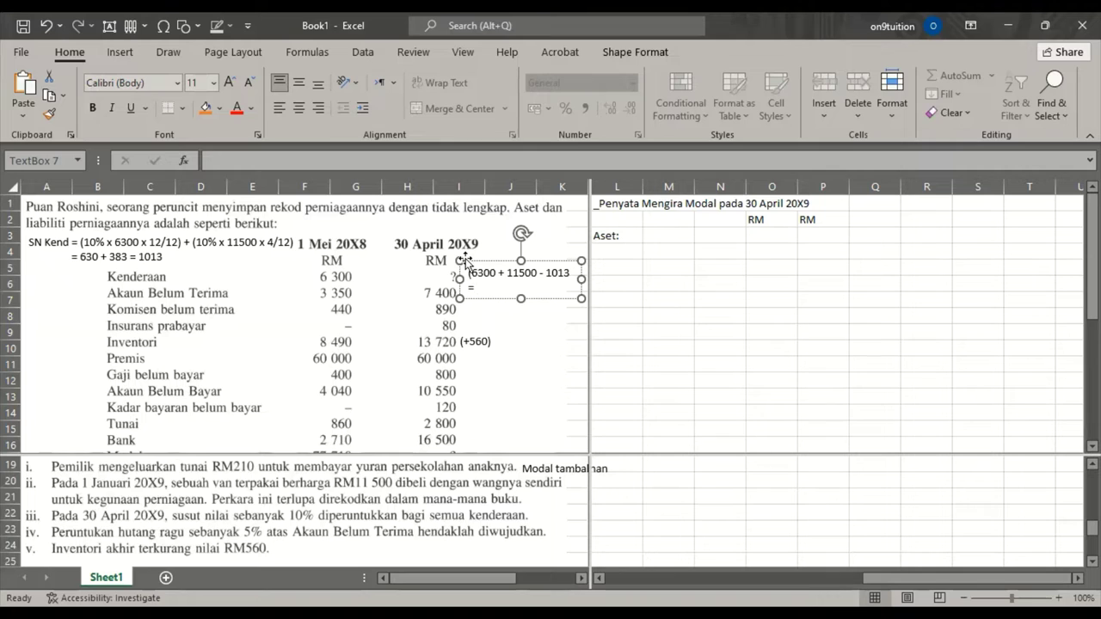
pyautogui.write('16787')
pyautogui.click(548, 337)
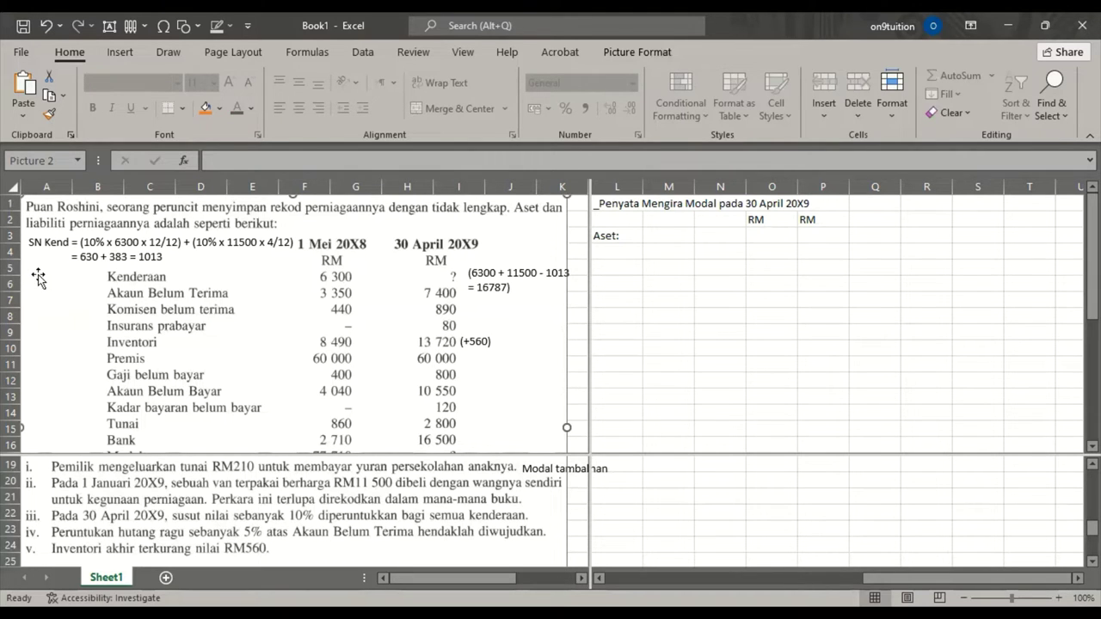
# Step: Add a text box in the blank area beside Akaun Belum Terima with the doubtful debts working "PHR = 5% x 7400"
pyautogui.click(109, 28)
pyautogui.moveTo(26, 277); pyautogui.dragTo(43, 308)
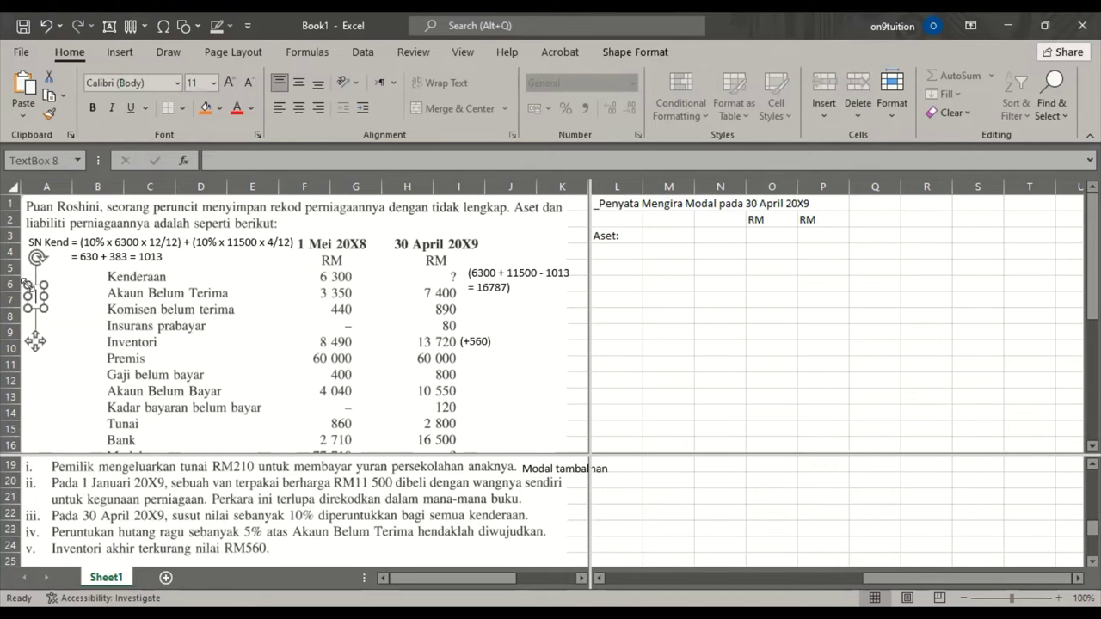
pyautogui.write('PHR')
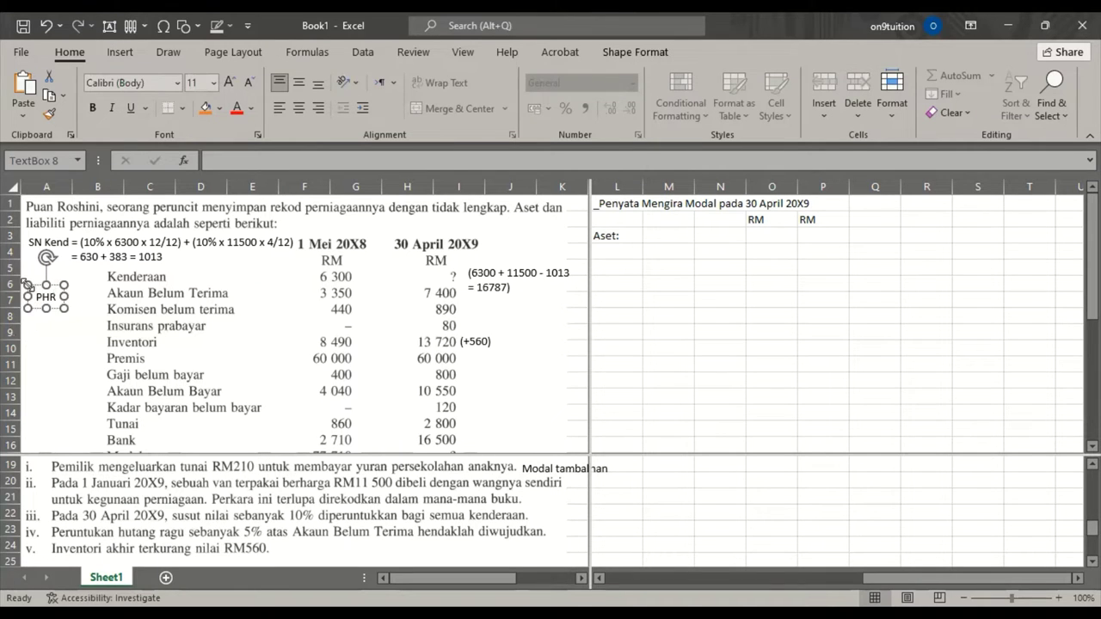
pyautogui.write(' =')
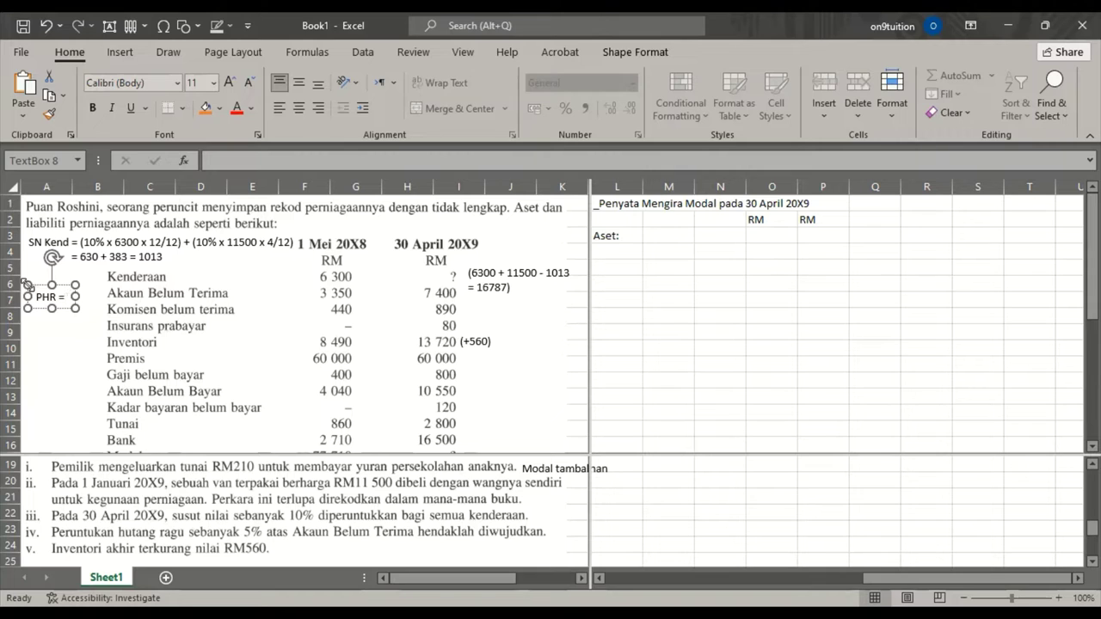
pyautogui.write(' 5')
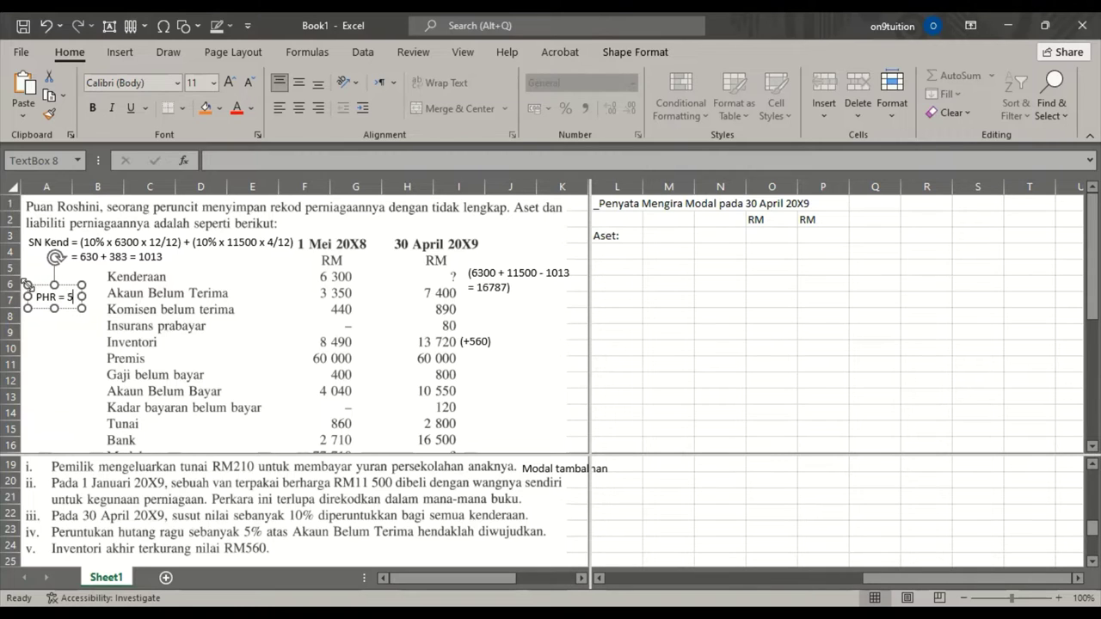
pyautogui.write('%')
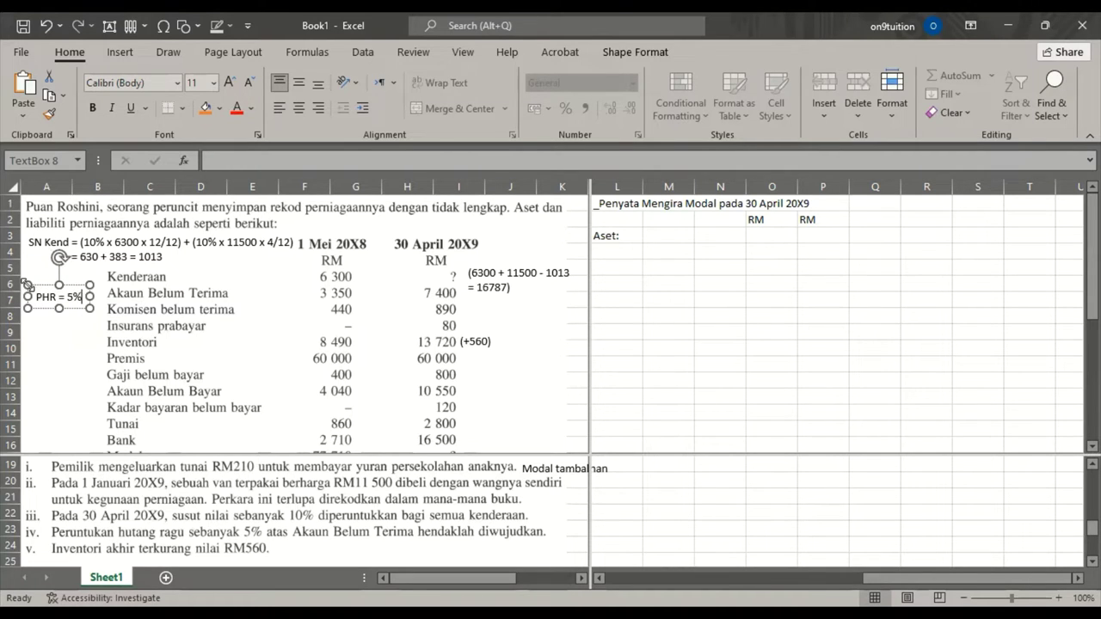
pyautogui.press('Return')
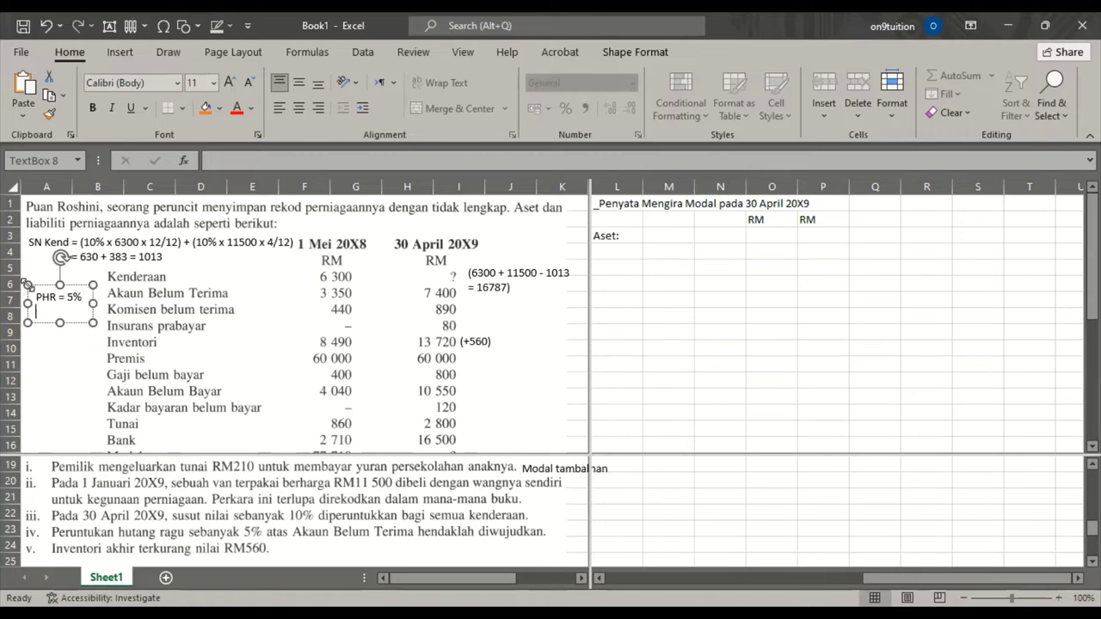
pyautogui.write('x')
pyautogui.write('7400')
# Step: Add the result line "= 370" to the PHR note
pyautogui.press('Return')
pyautogui.write('=')
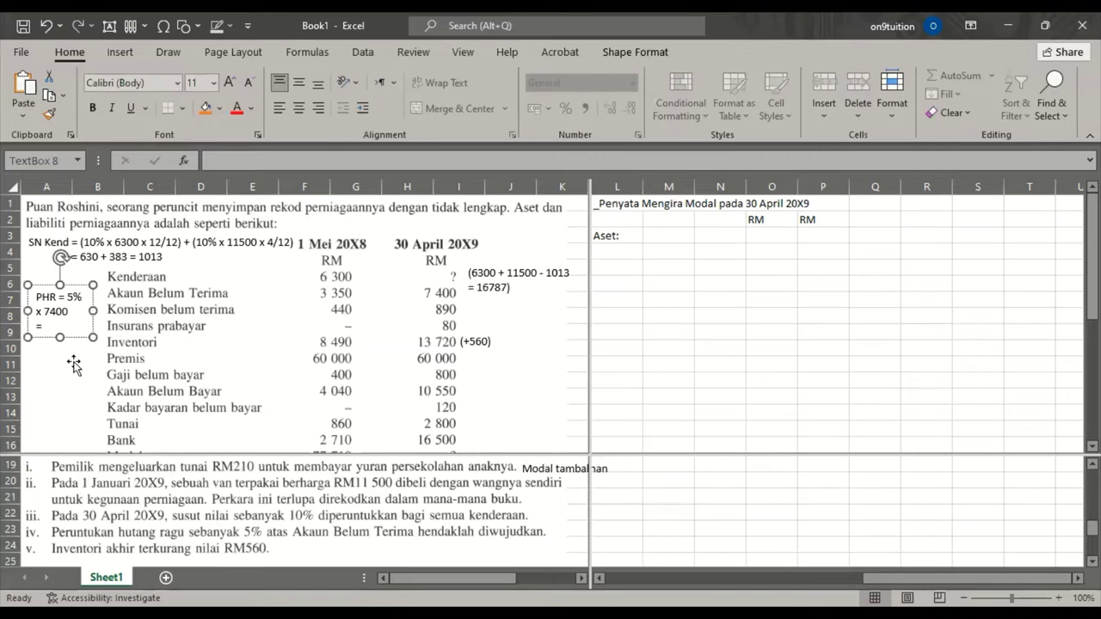
pyautogui.write('370')
pyautogui.click(461, 295)
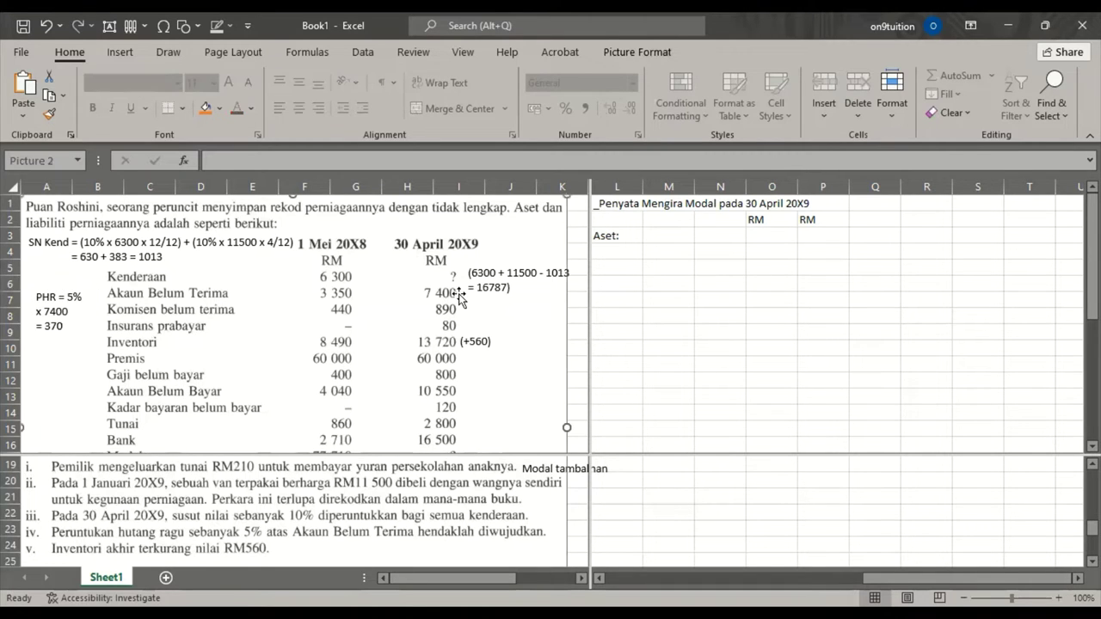
# Step: Move the Kenderaan working note slightly up to clear the space beside Akaun Belum Terima's 7 400
pyautogui.click(506, 273)
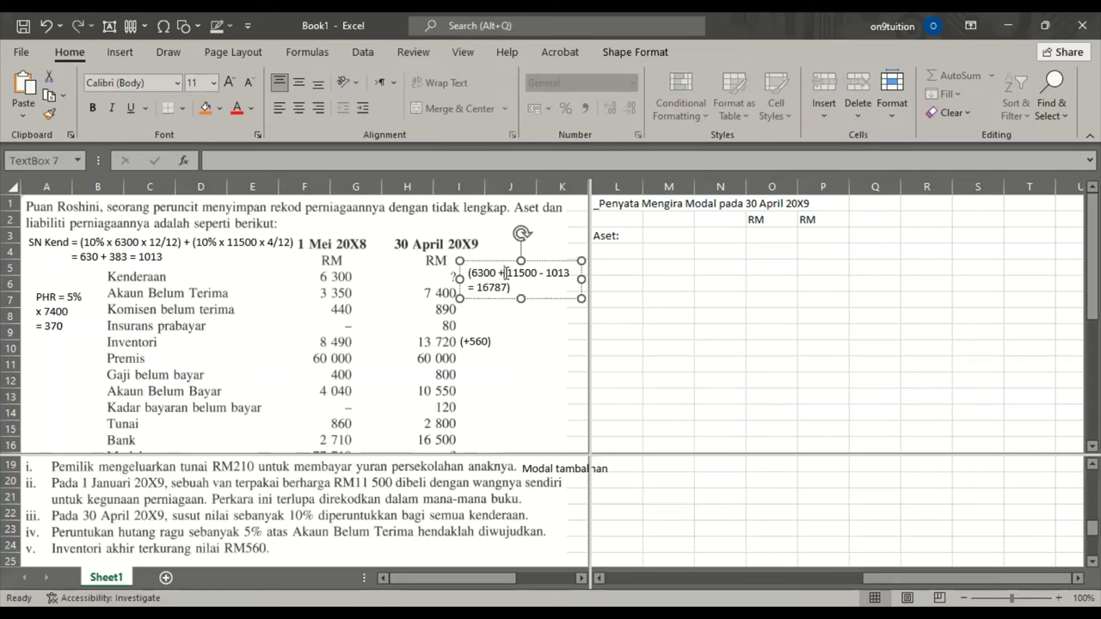
pyautogui.moveTo(504, 260); pyautogui.dragTo(504, 249)
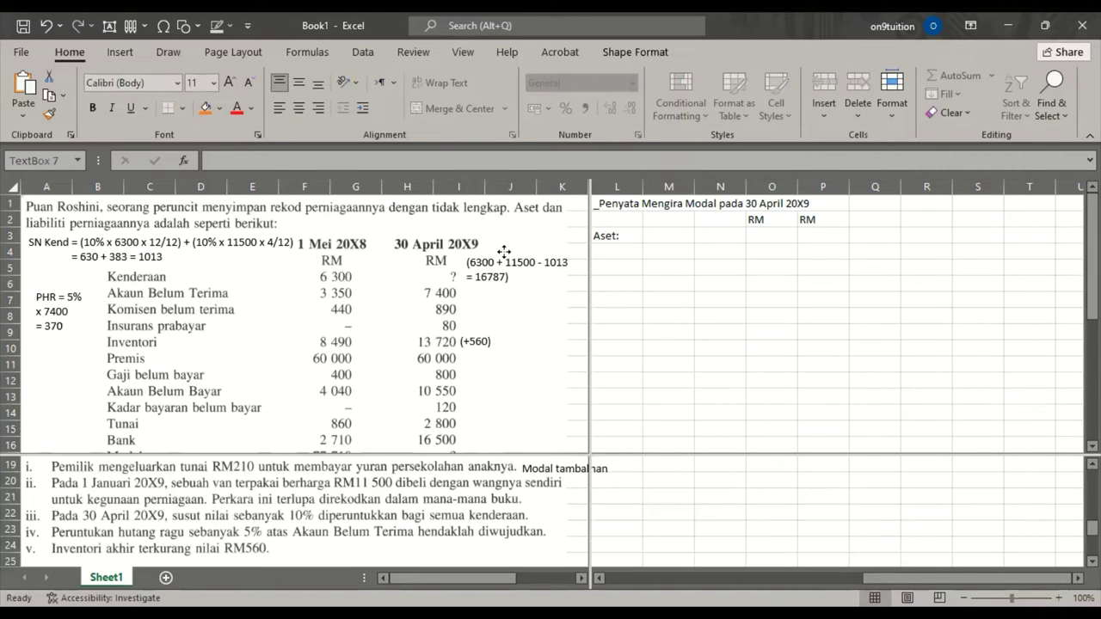
pyautogui.click(470, 312)
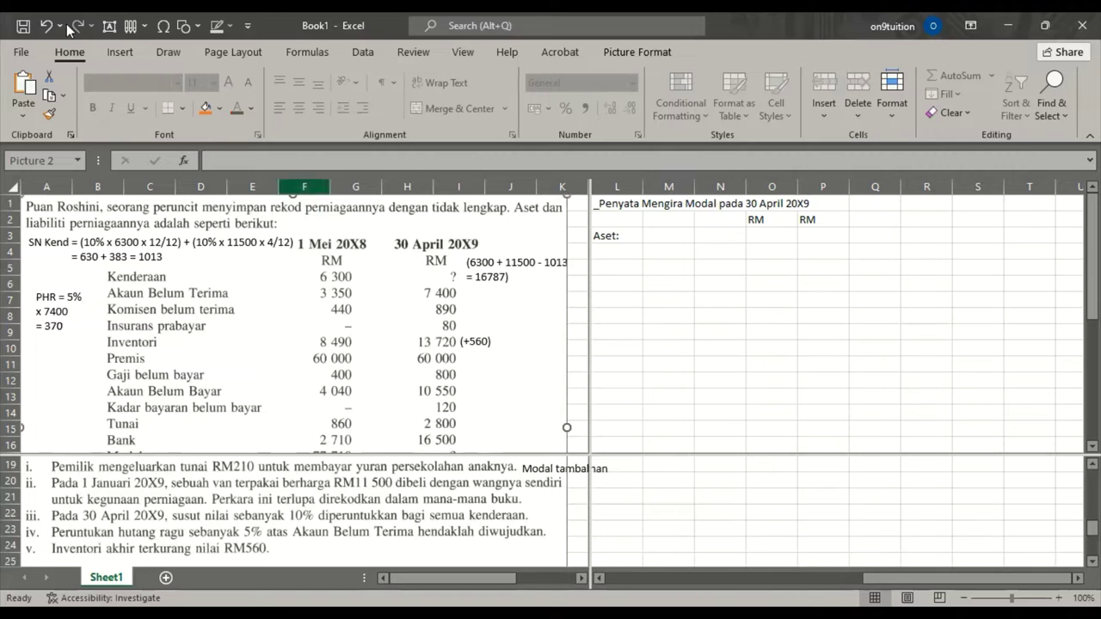
# Step: Add a "(-370)" text box beside Akaun Belum Terima's 7 400 and nudge it closer to the figure
pyautogui.click(109, 26)
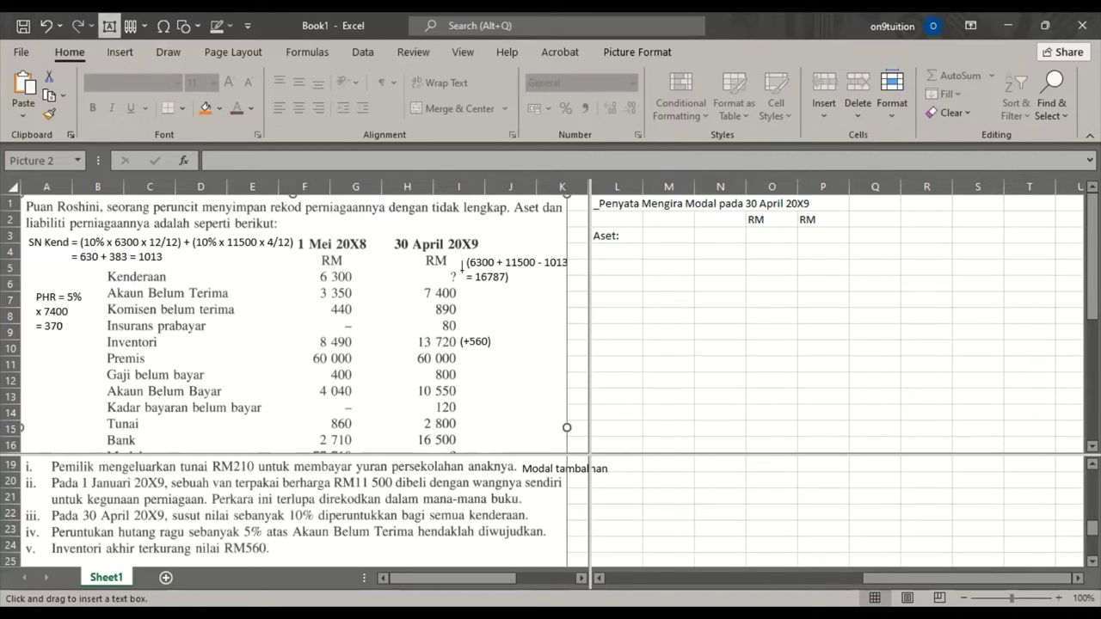
pyautogui.moveTo(461, 297)
pyautogui.mouseDown()
pyautogui.moveTo(475, 320)
pyautogui.moveTo(462, 280)
pyautogui.mouseUp()
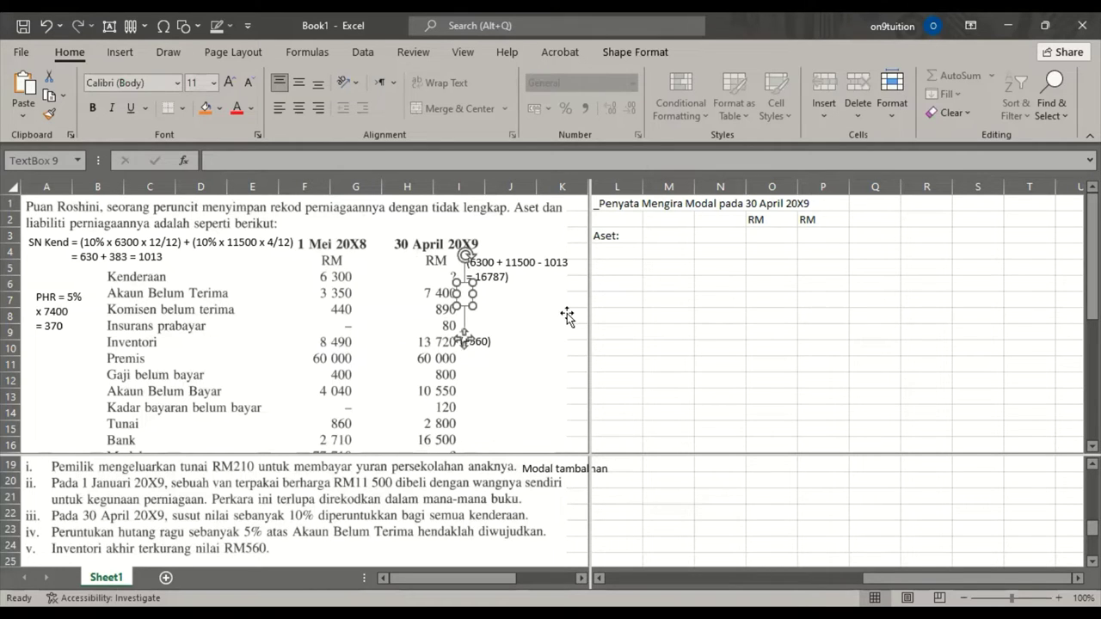
pyautogui.write('(-370')
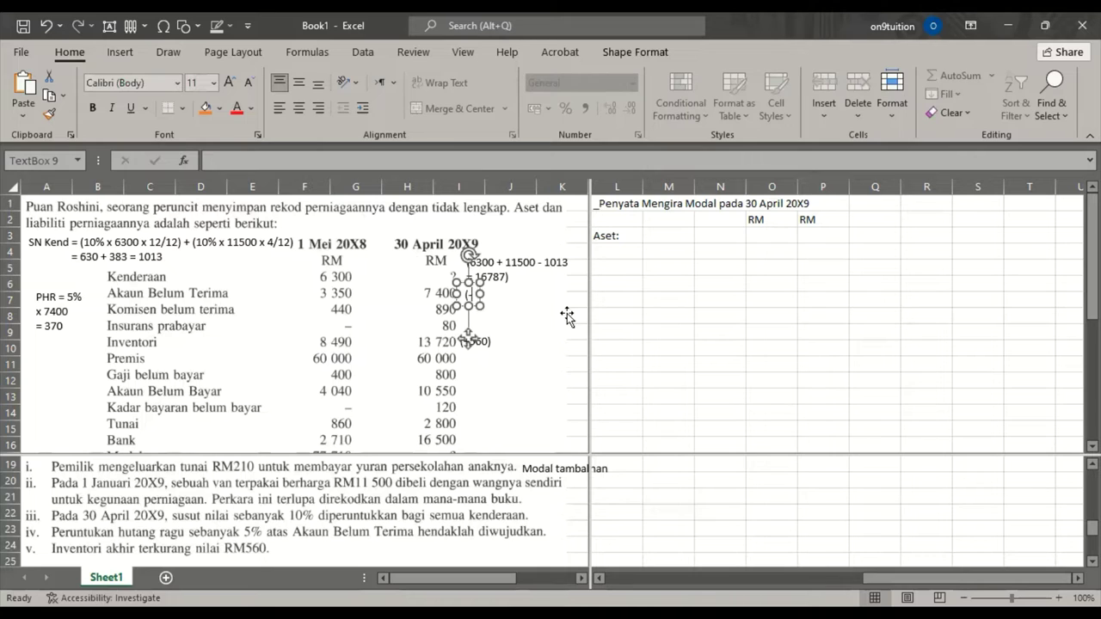
pyautogui.write(')')
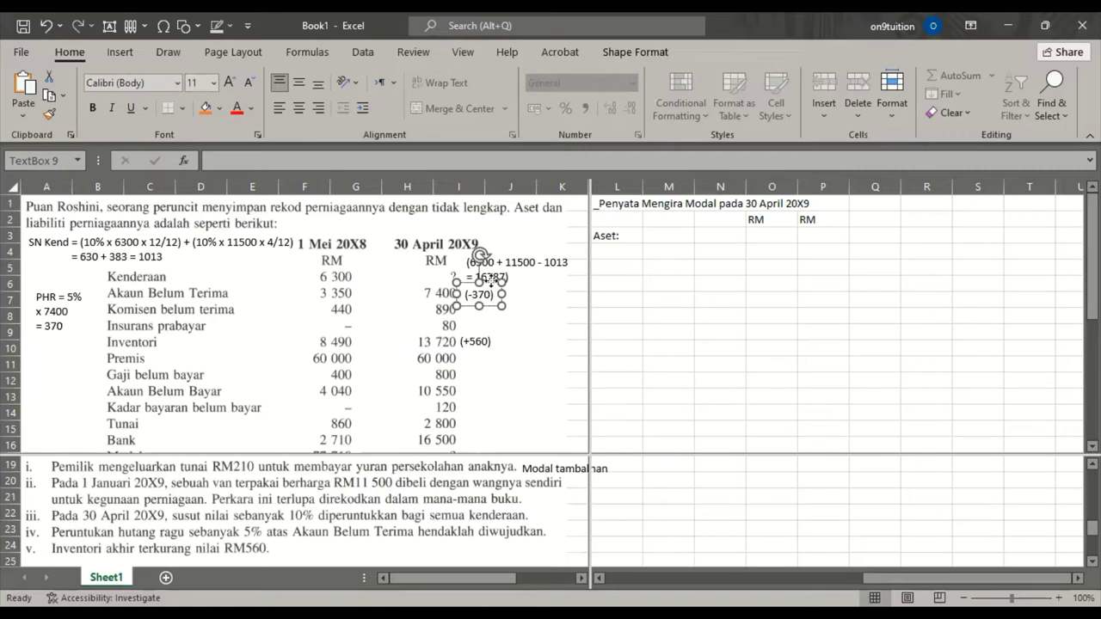
pyautogui.moveTo(490, 280); pyautogui.dragTo(485, 277)
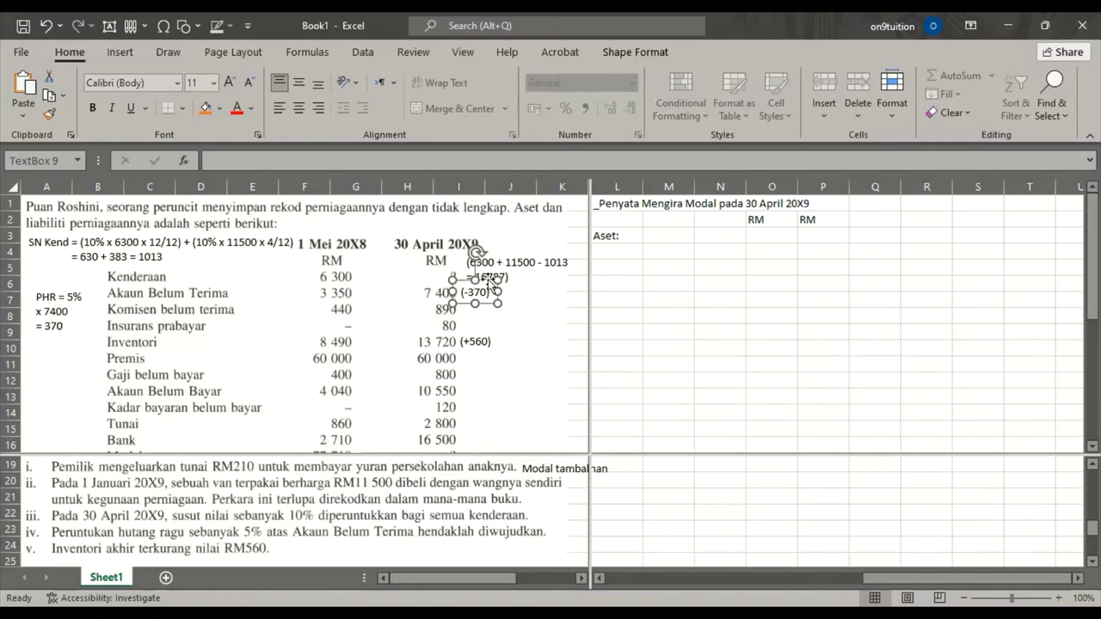
pyautogui.click(533, 322)
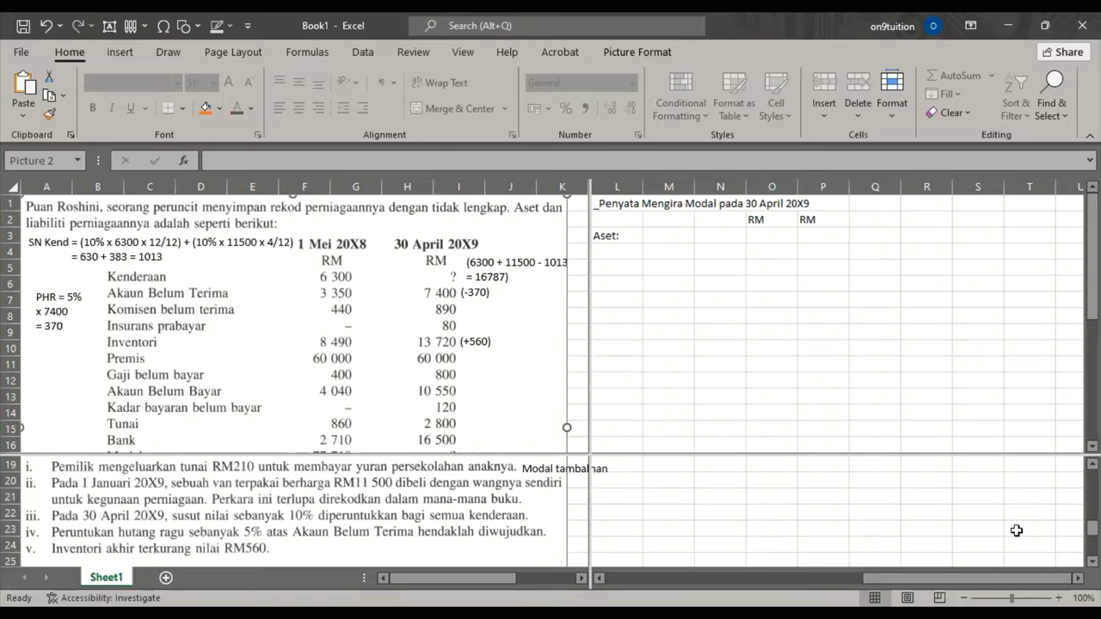
# Step: Write a blue ink "A" beside each asset from Kenderaan down to Premis in the balances list
pyautogui.scroll(-3, 293, 507)
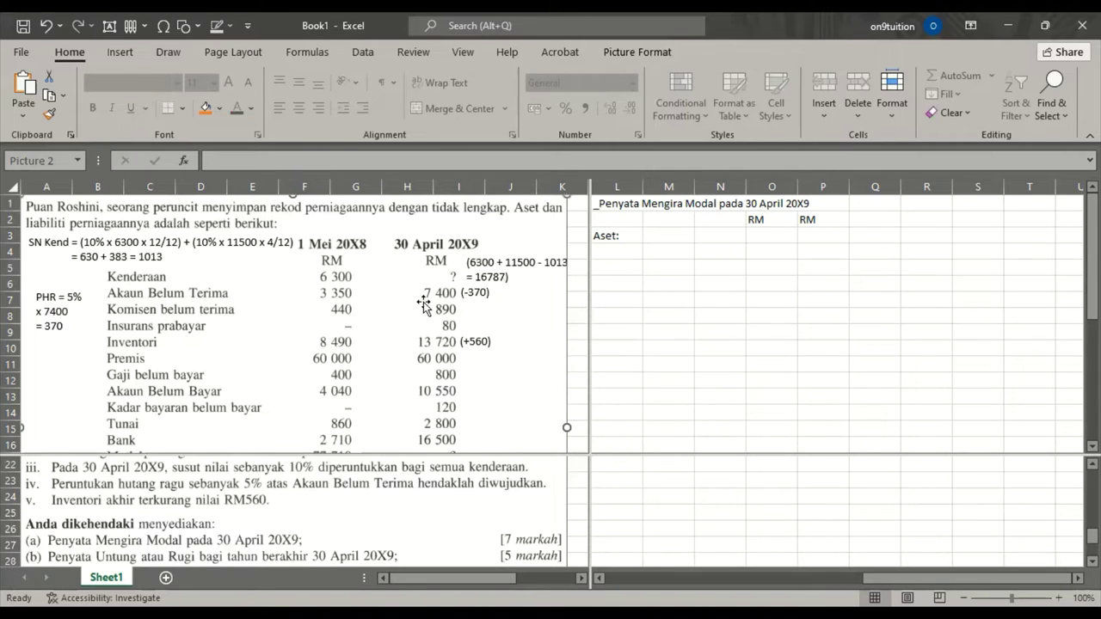
pyautogui.click(137, 32)
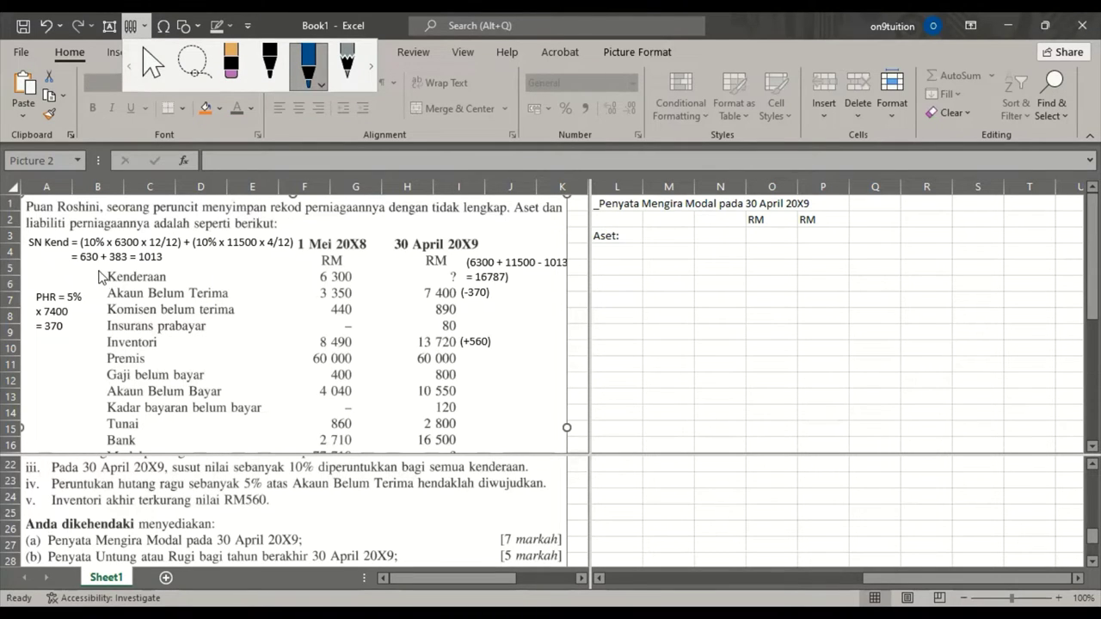
pyautogui.moveTo(96, 281); pyautogui.dragTo(104, 297)
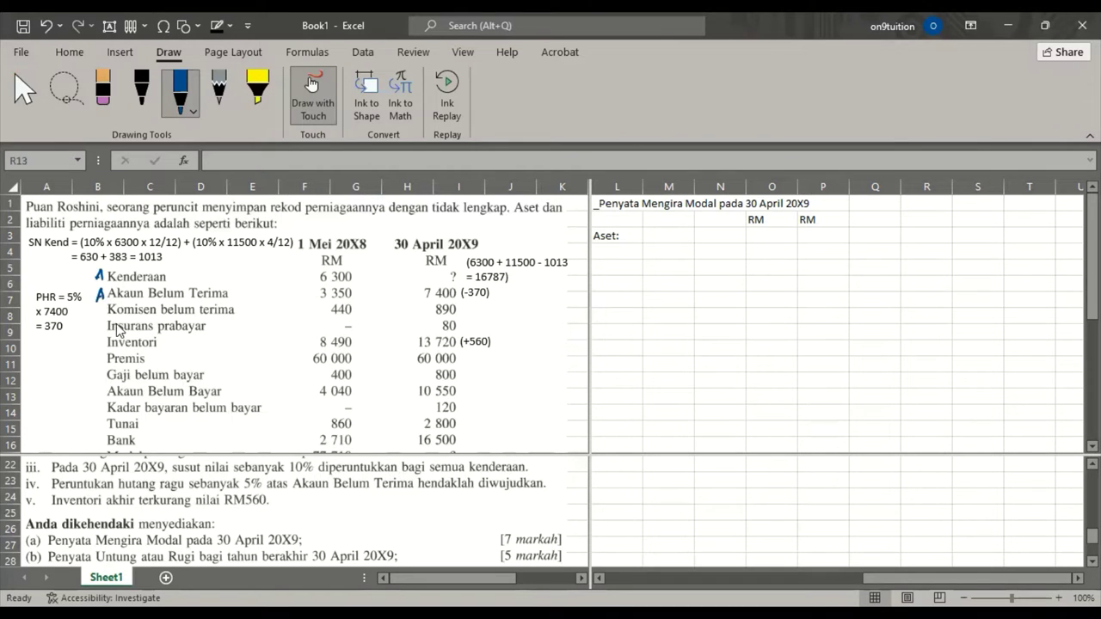
pyautogui.moveTo(97, 313)
pyautogui.mouseDown()
pyautogui.moveTo(100, 303)
pyautogui.moveTo(102, 364)
pyautogui.mouseUp()
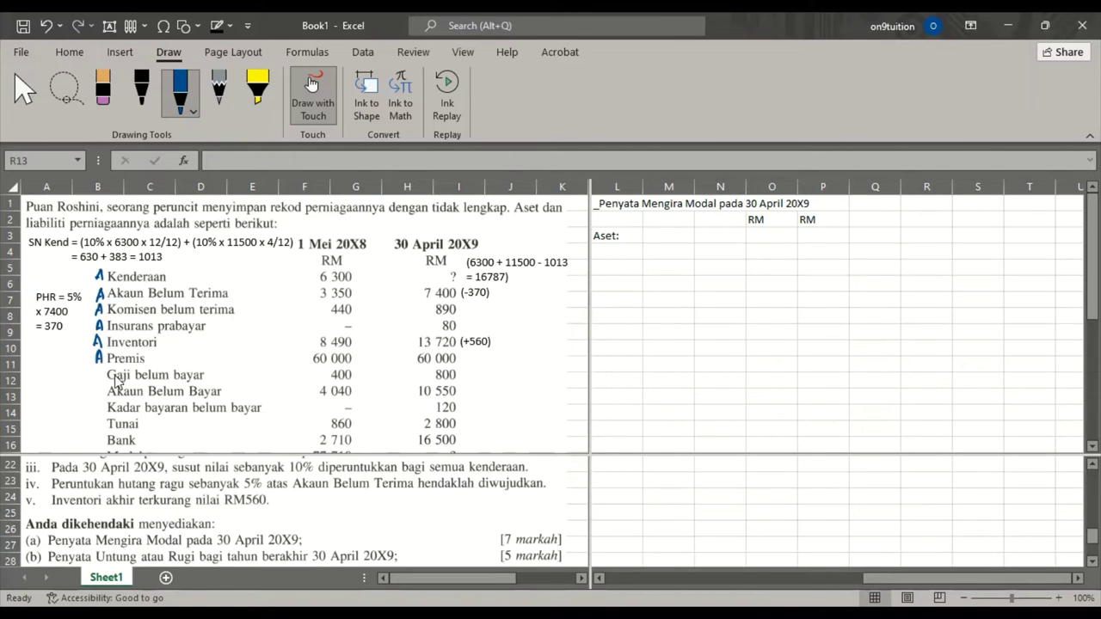
# Step: Write a blue ink "L" beside Gaji belum bayar, Akaun Belum Bayar and Kadar bayaran belum bayar, and "A" beside Tunai and Bank, and stop inking
pyautogui.moveTo(96, 370); pyautogui.dragTo(102, 439)
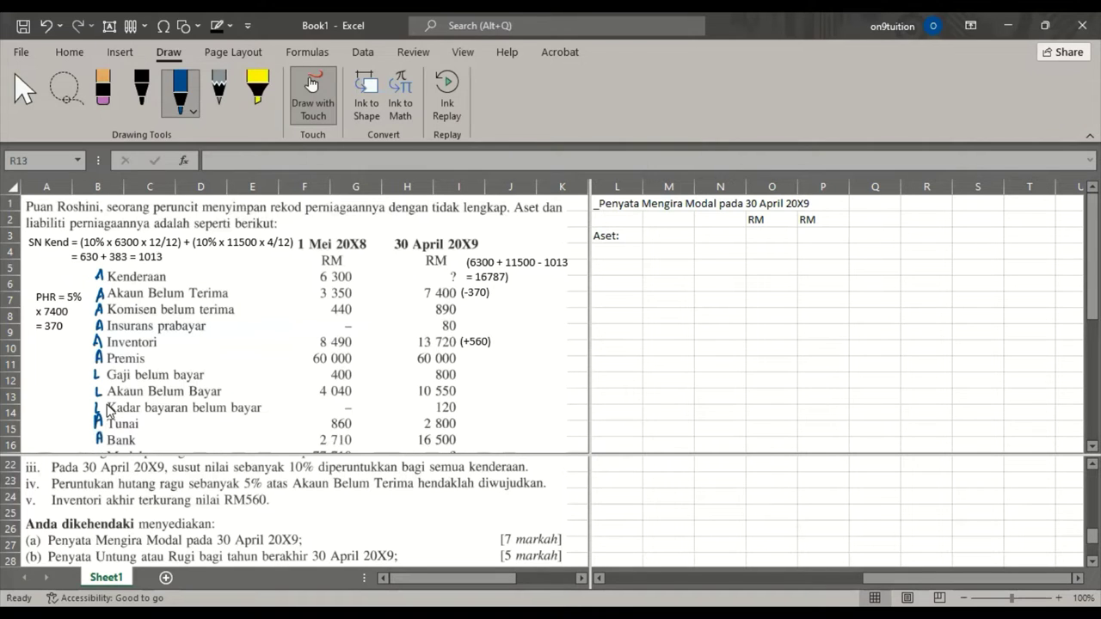
pyautogui.moveTo(1092, 258); pyautogui.dragTo(1092, 288)
pyautogui.click(29, 94)
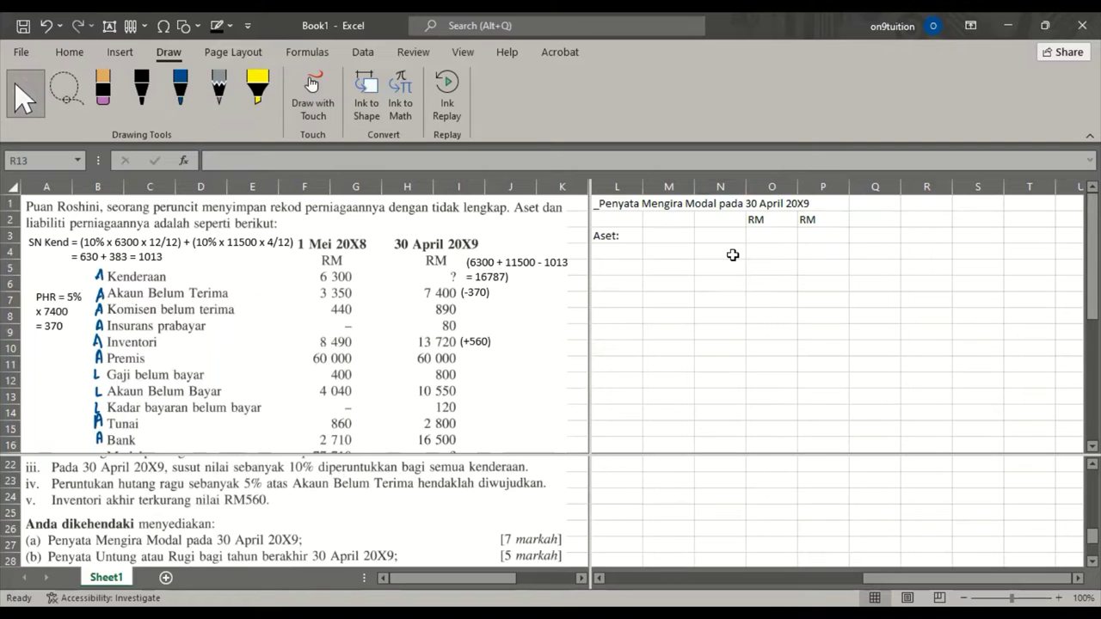
# Step: Enter the asset labels "Kenderaan" in L4 and "ABT" in L5 under the Aset heading
pyautogui.click(632, 251)
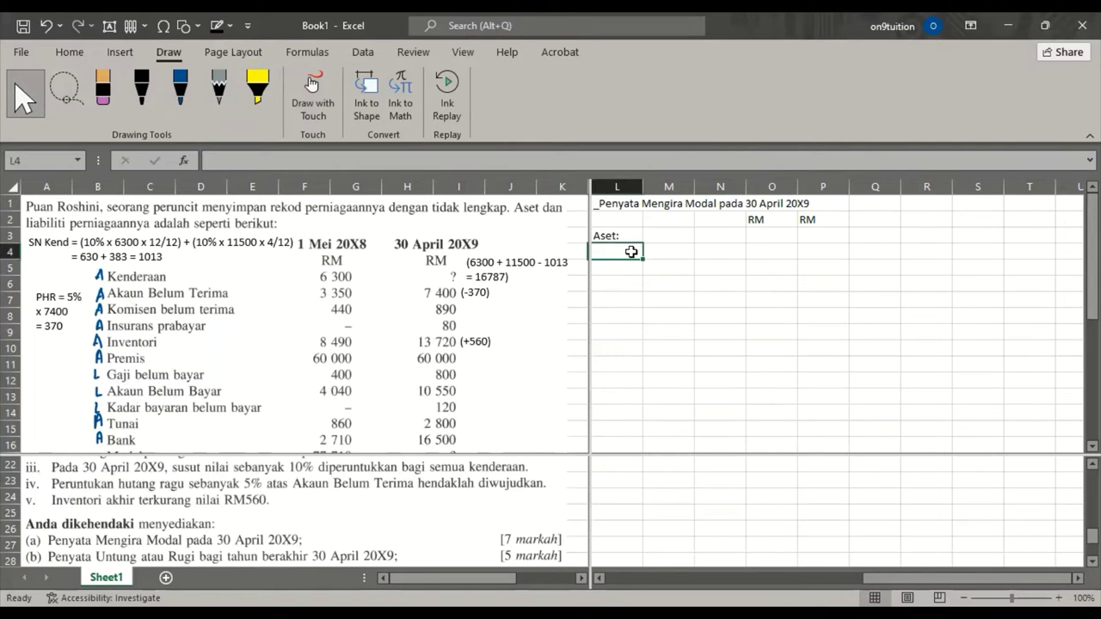
pyautogui.write('Ken')
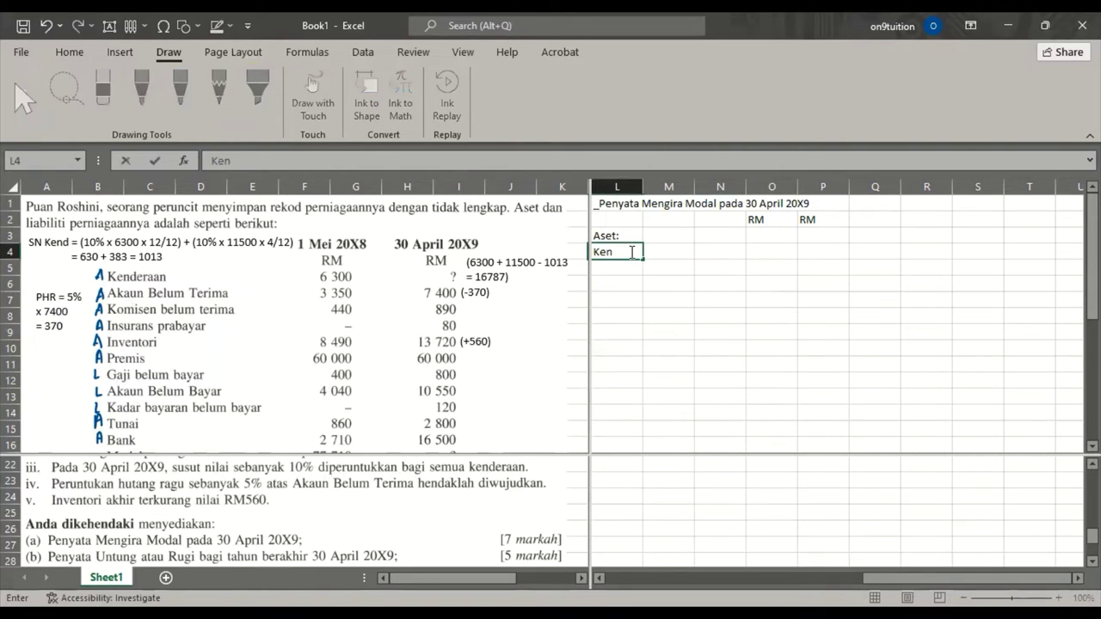
pyautogui.write('deraan')
pyautogui.press('Return')
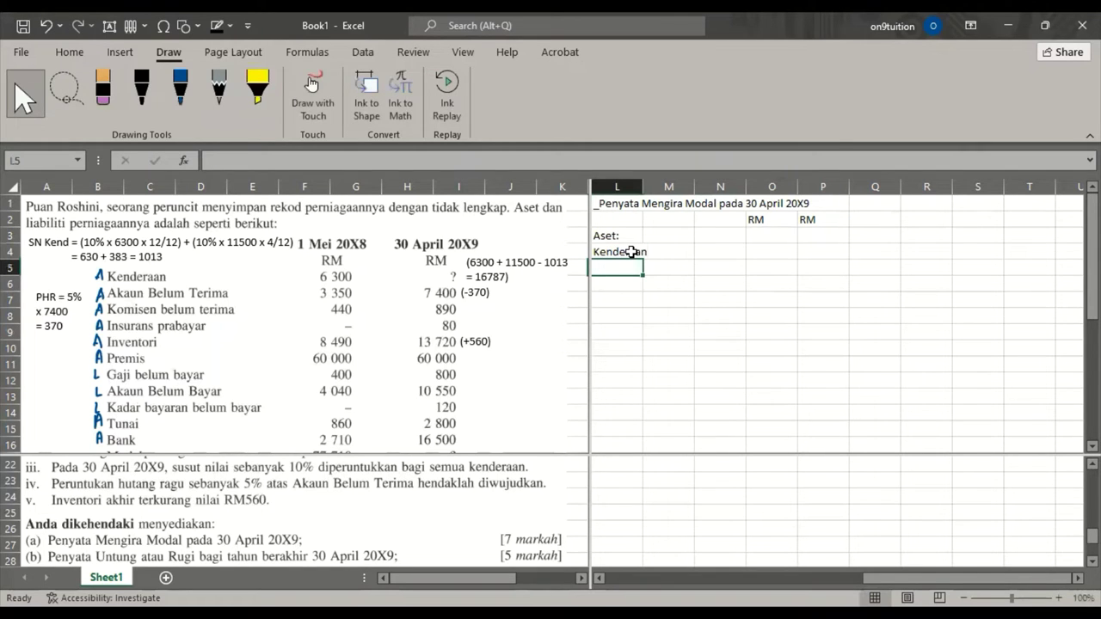
pyautogui.write('A')
pyautogui.press('BackSpace')
pyautogui.write('BT')
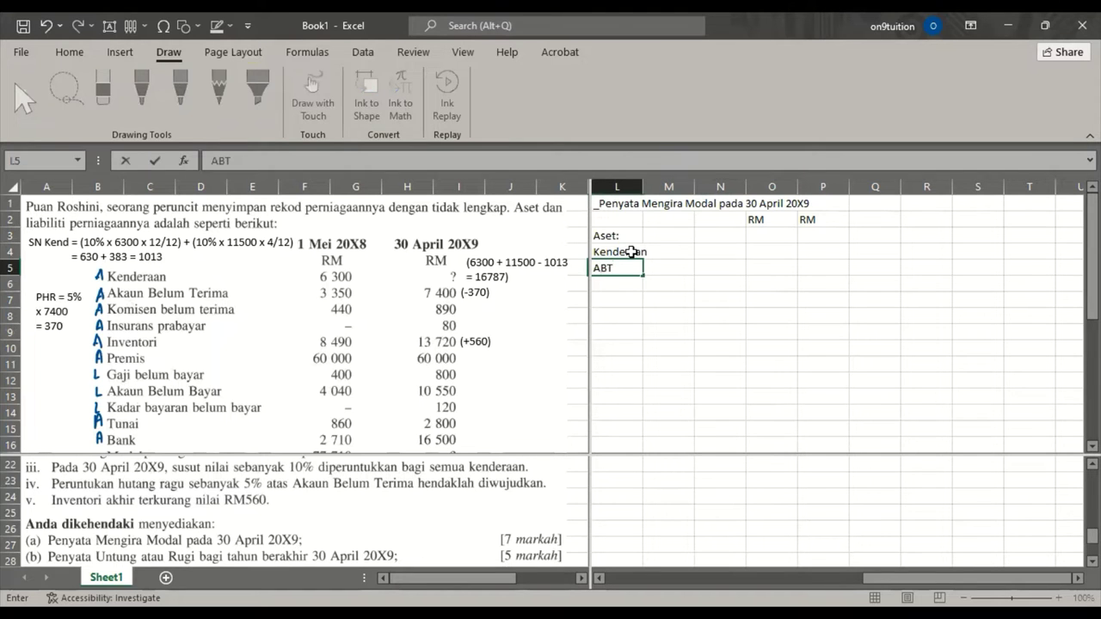
pyautogui.press('Return')
# Step: Add the asset labels "Komisen blm terima" in L6 and "Insurans prabayar" in L7
pyautogui.write('Komi')
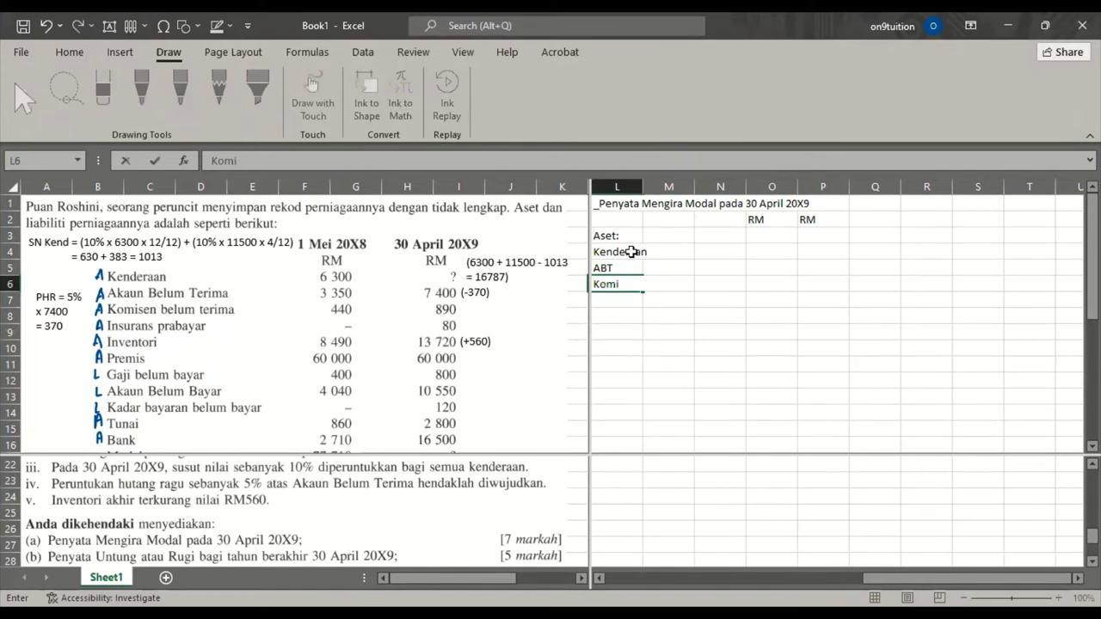
pyautogui.write('sen blm terima')
pyautogui.press('Return')
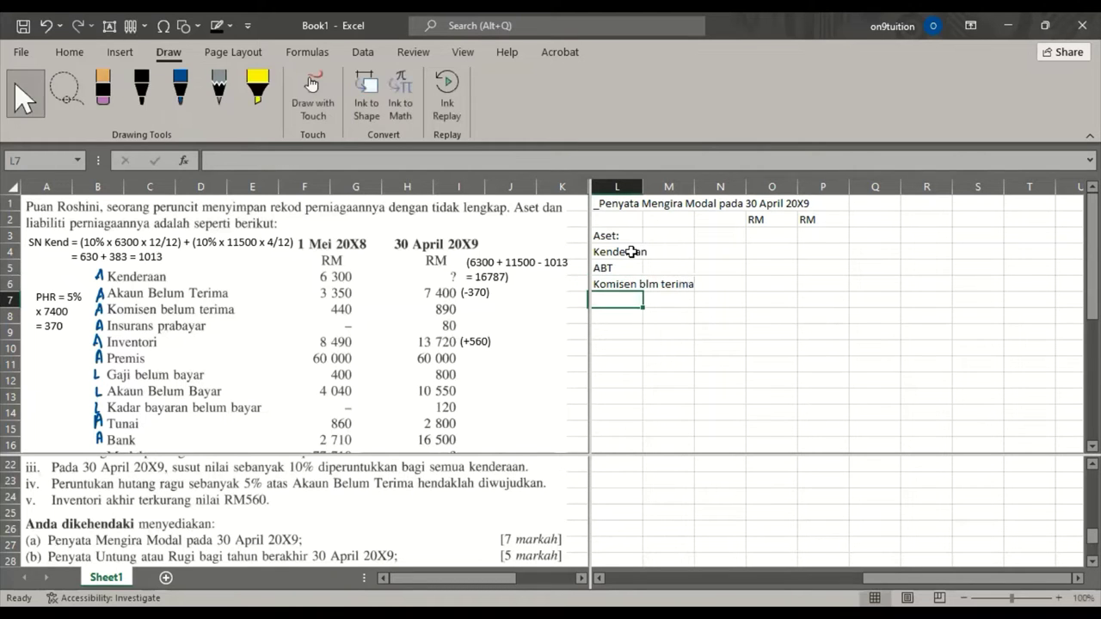
pyautogui.write('Insu')
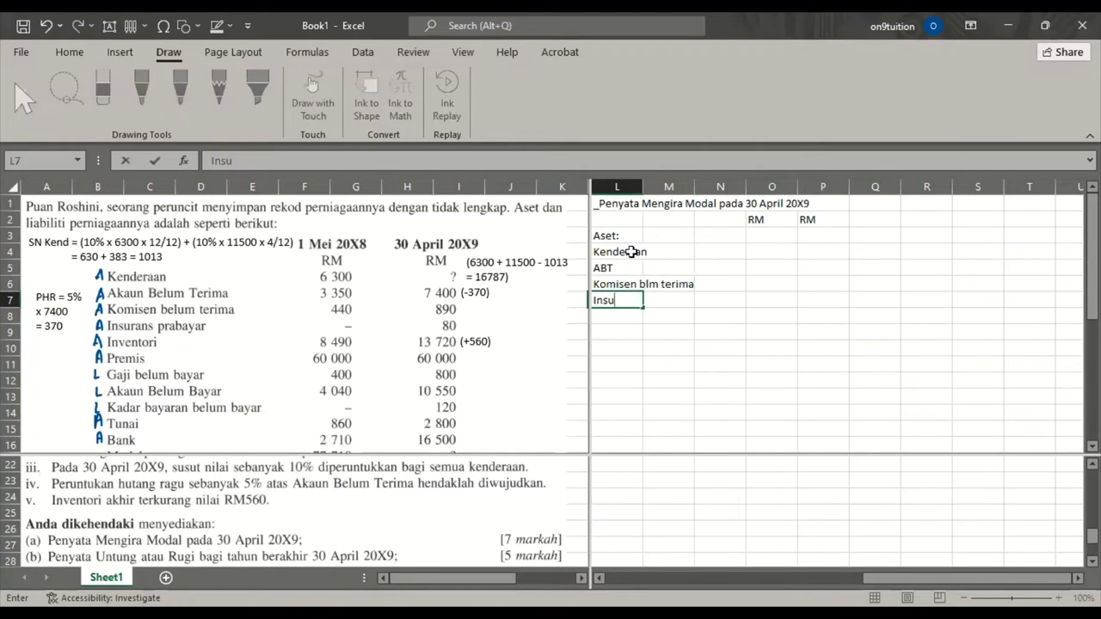
pyautogui.write('rans prabayar')
pyautogui.press('Return')
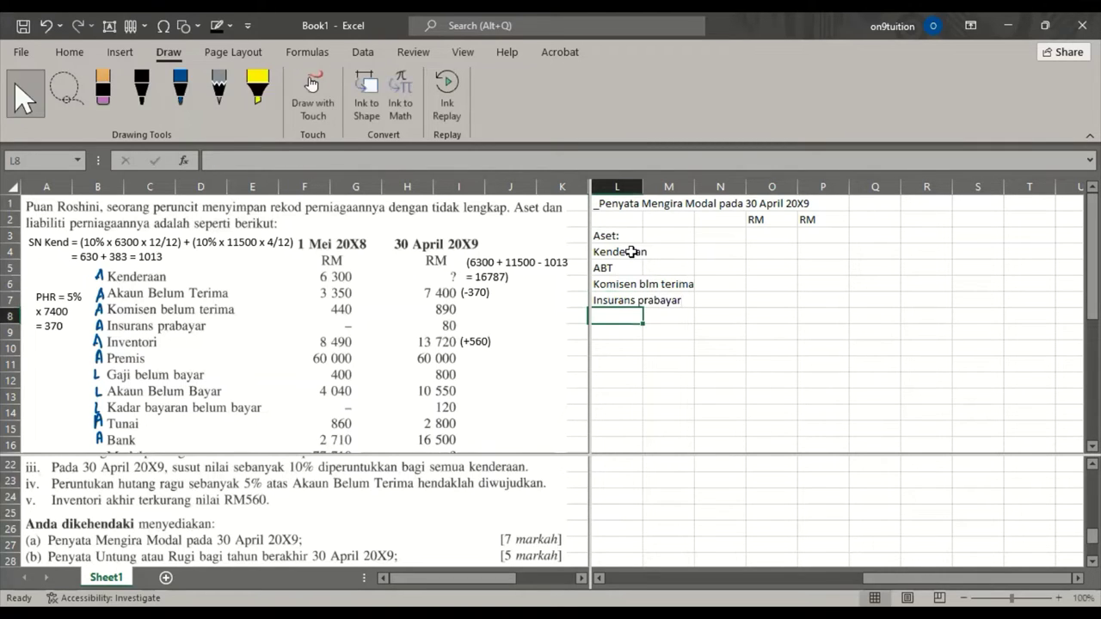
# Step: Complete the asset list with "Inventori", "Premis", "Tunai" and "Bank" in cells L8 to L11
pyautogui.write('Inven')
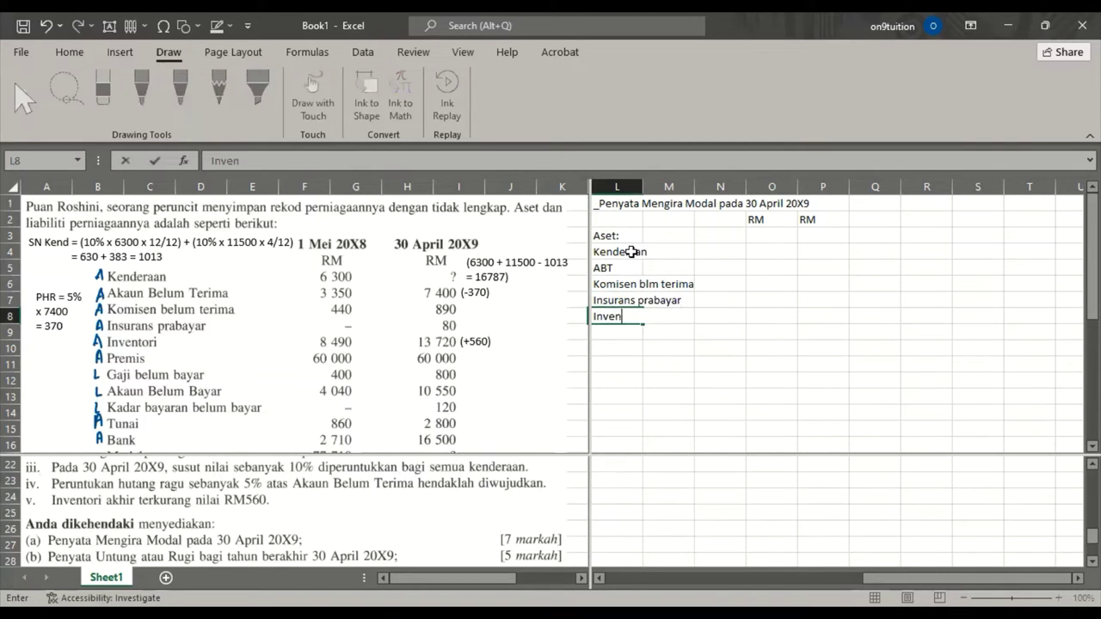
pyautogui.write('tori')
pyautogui.press('Return')
pyautogui.write('Premis')
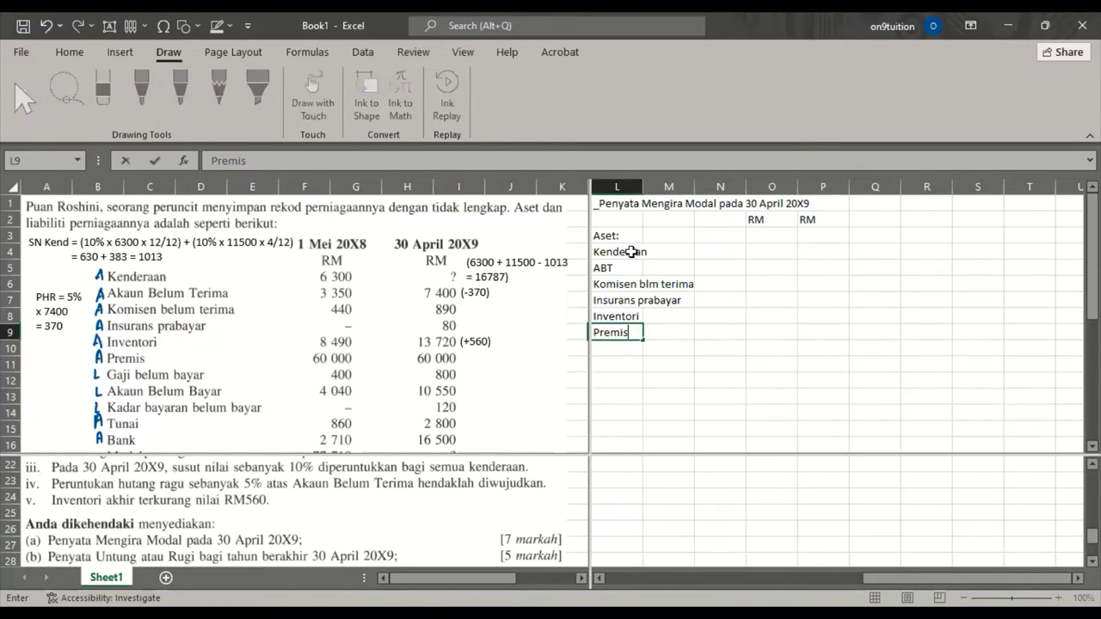
pyautogui.press('Return')
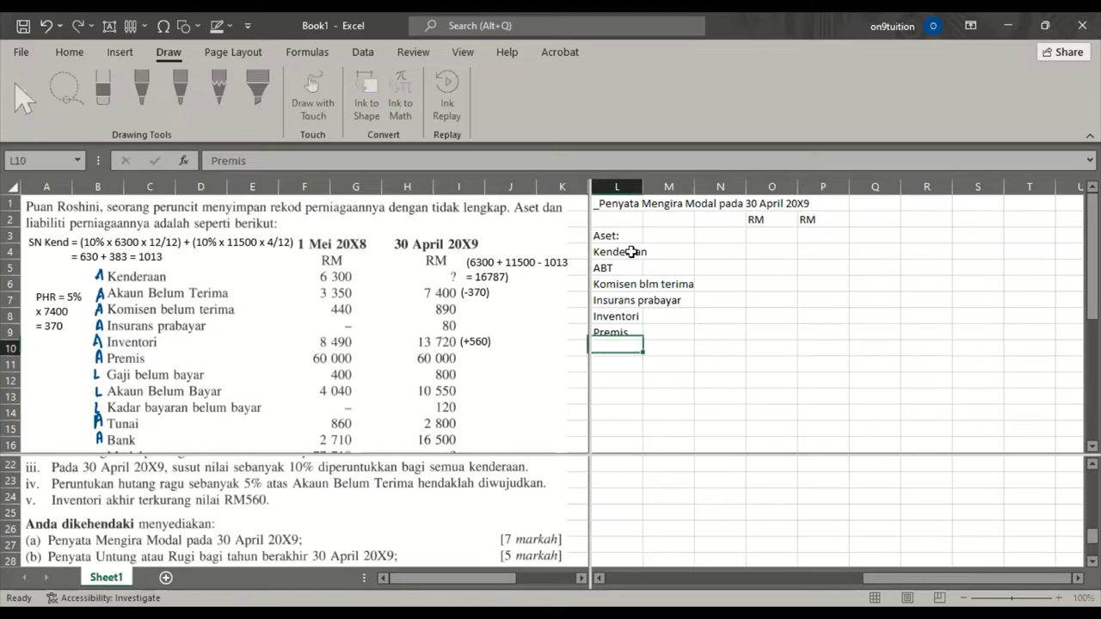
pyautogui.write('Tunai')
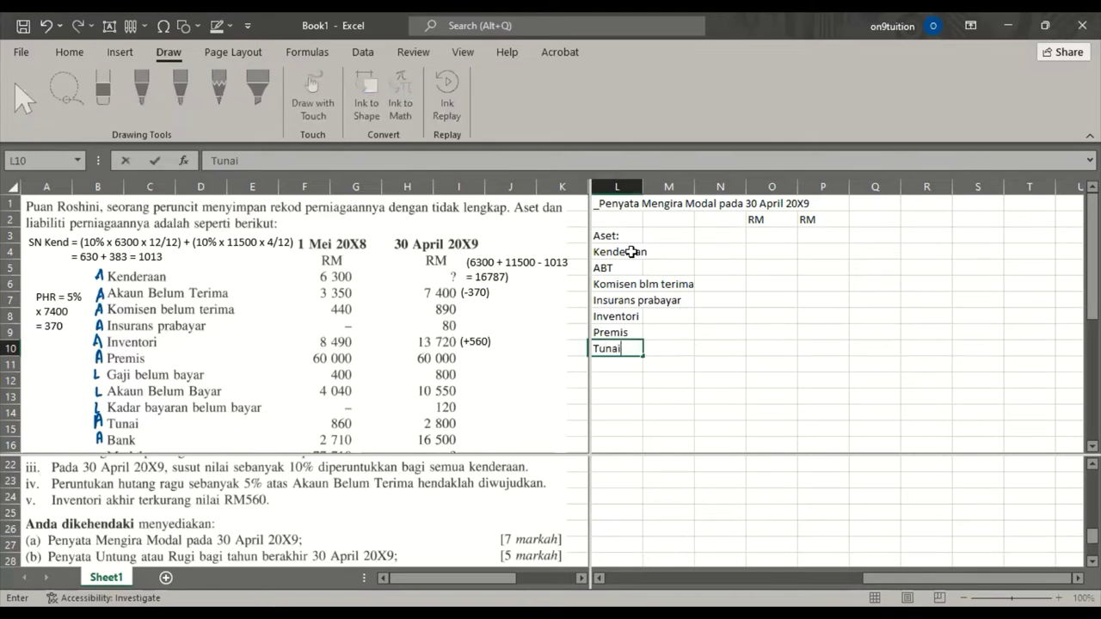
pyautogui.press('Return')
pyautogui.write('Bank')
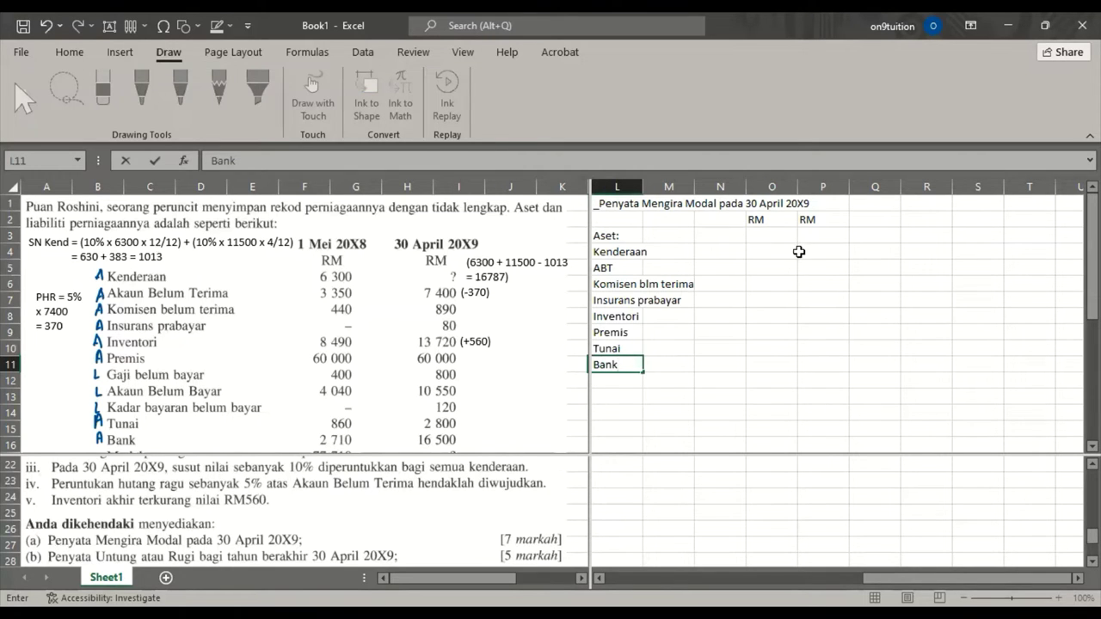
# Step: Enter 16787 for Kenderaan in O4 and the formula =7400-370 for ABT in O5
pyautogui.click(782, 249)
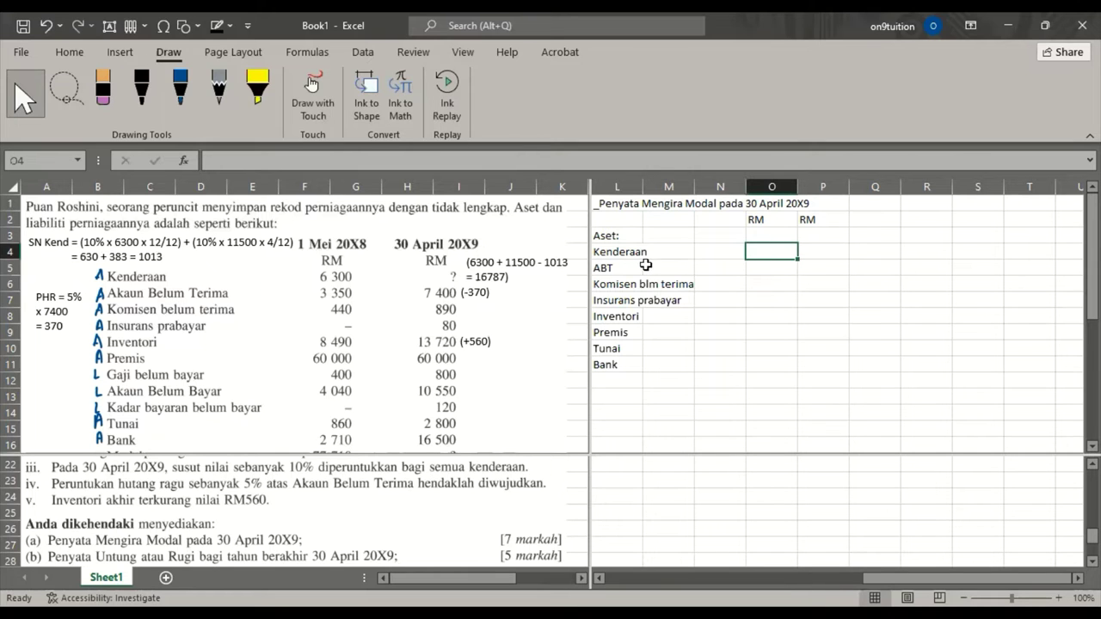
pyautogui.write('16')
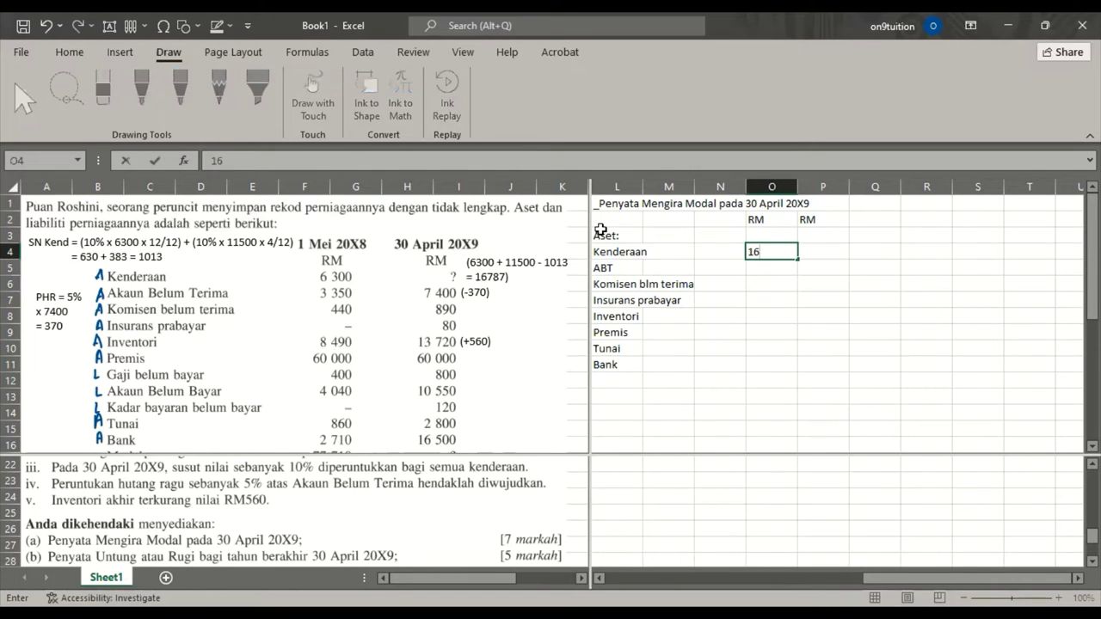
pyautogui.write('787')
pyautogui.press('Return')
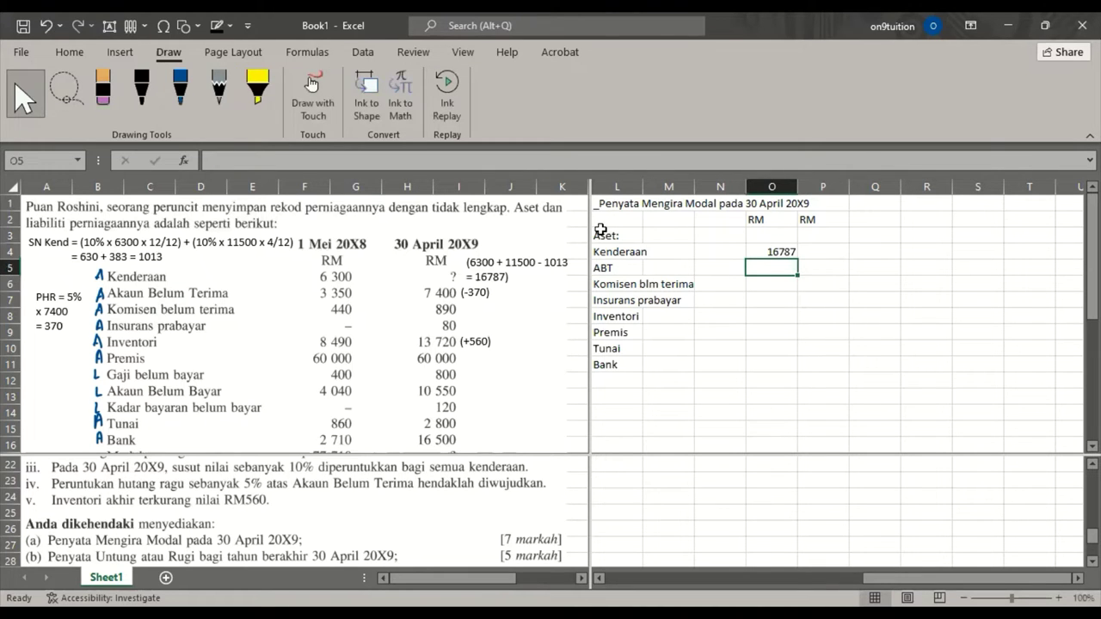
pyautogui.write('=7')
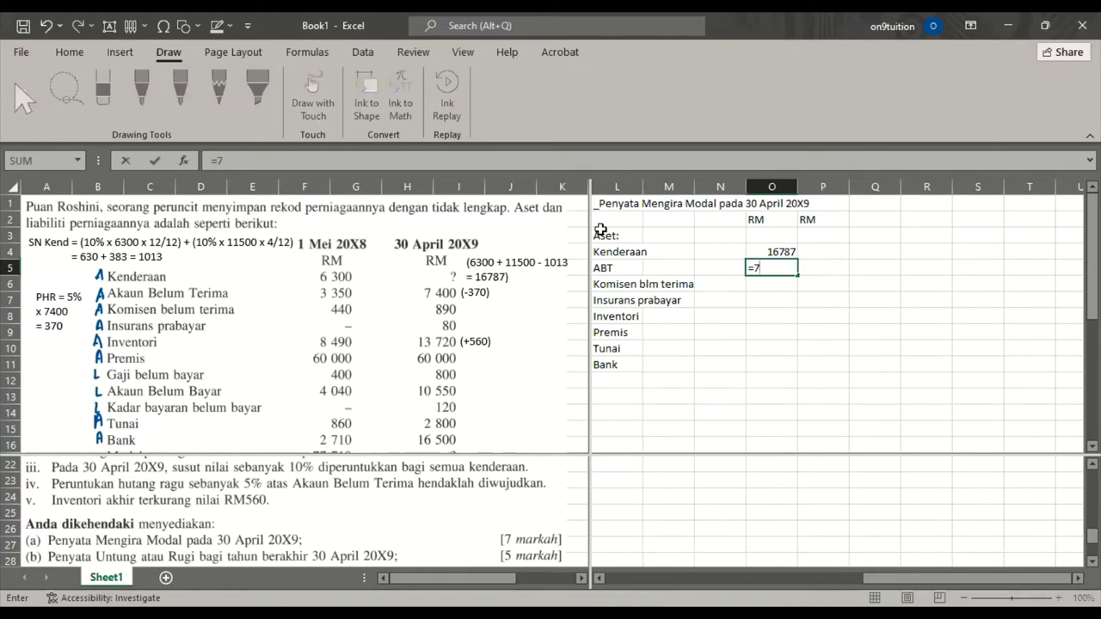
pyautogui.write('400-370')
pyautogui.press('Return')
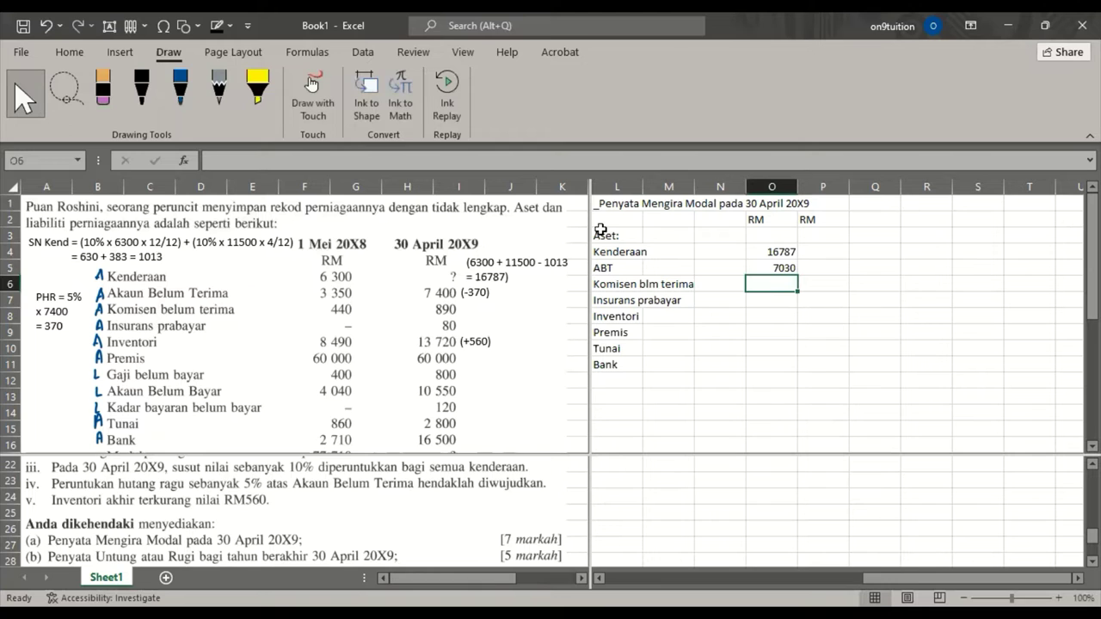
# Step: Enter 890 for Komisen blm terima, 80 for Insurans prabayar and =13720+560 for Inventori in column O
pyautogui.write('890')
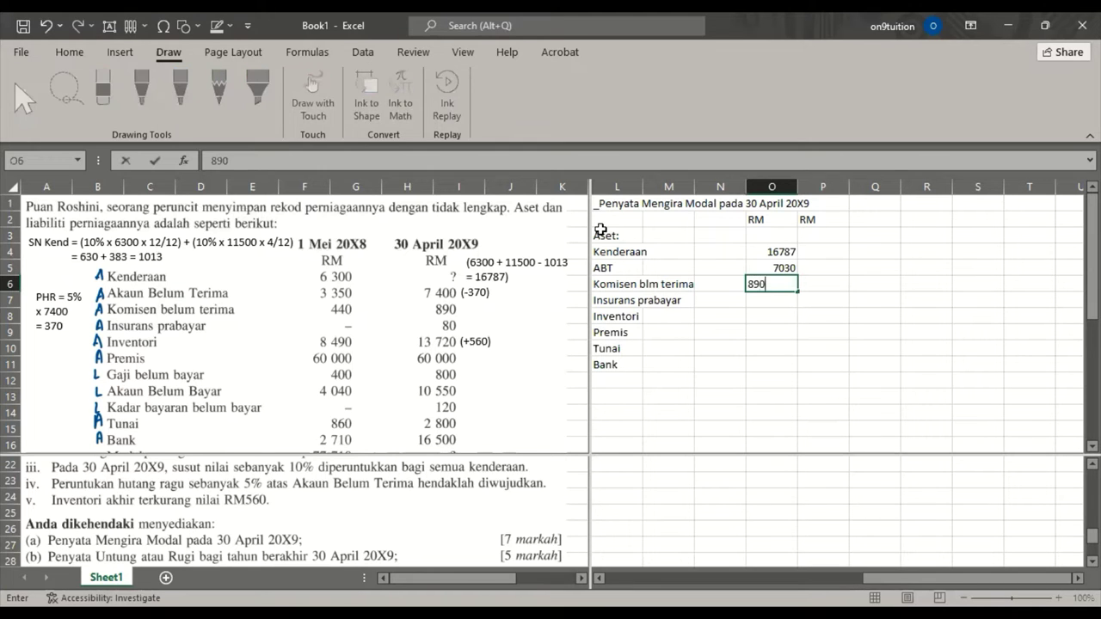
pyautogui.press('Return')
pyautogui.write('80')
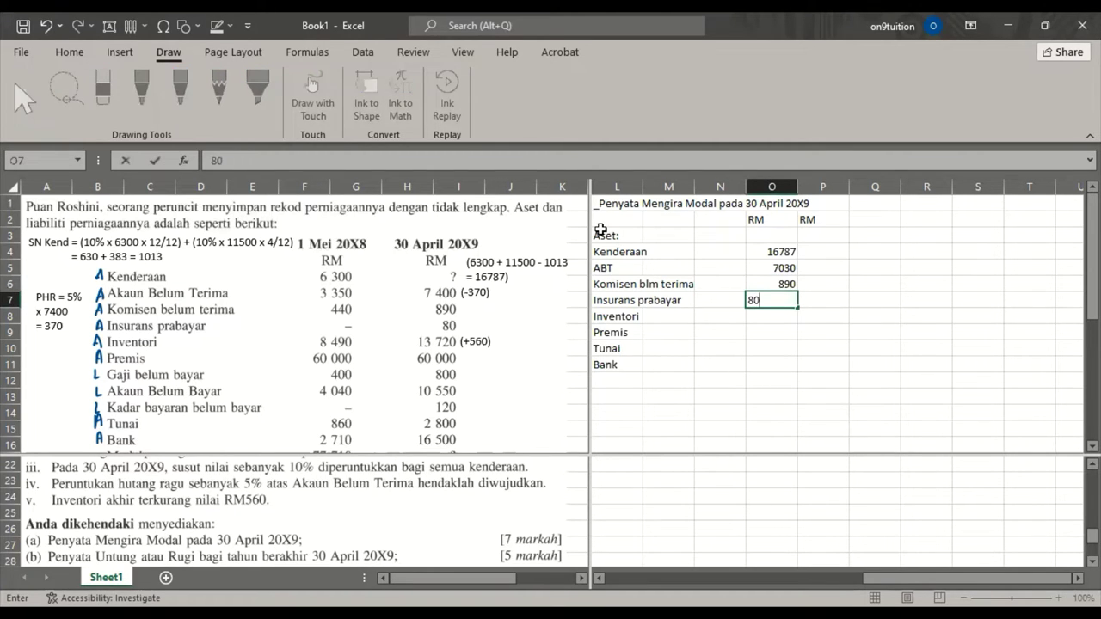
pyautogui.press('Return')
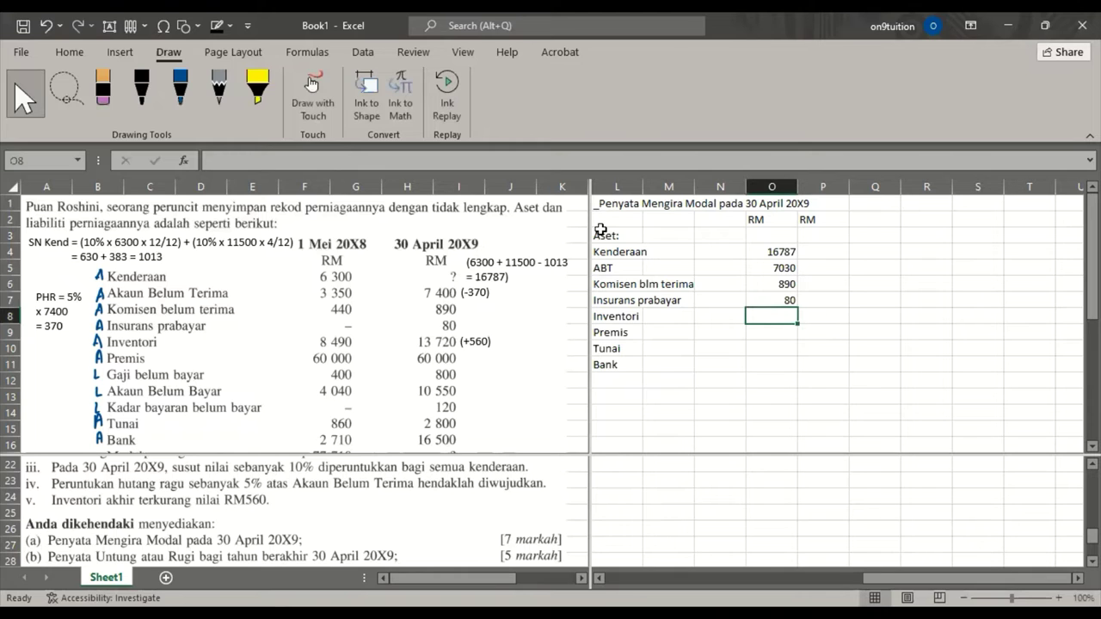
pyautogui.write('=')
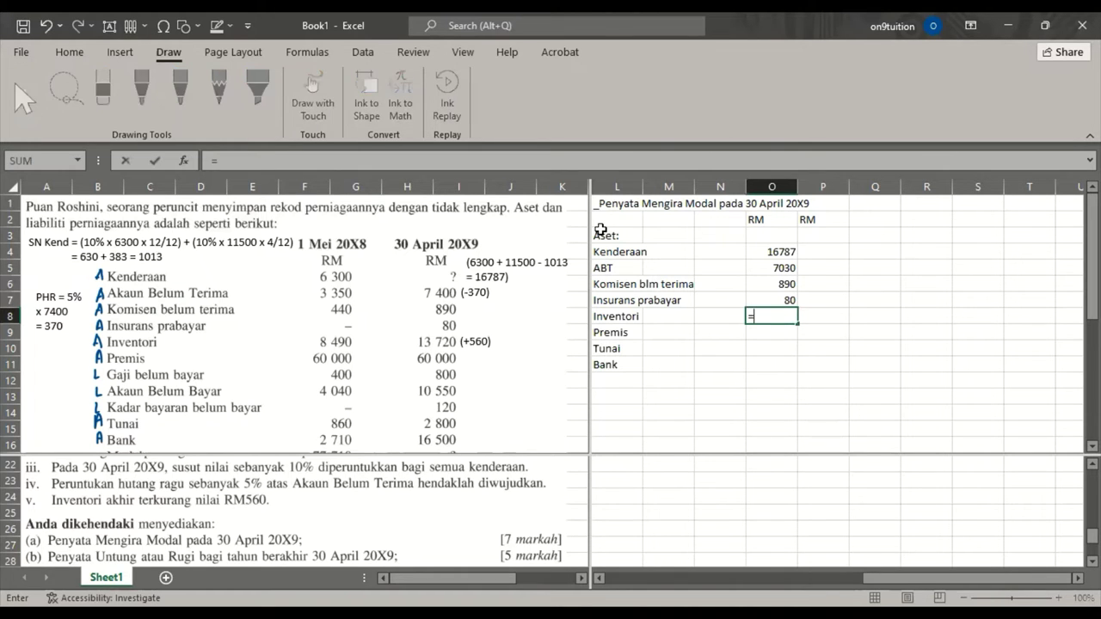
pyautogui.write('13720+560')
pyautogui.press('Return')
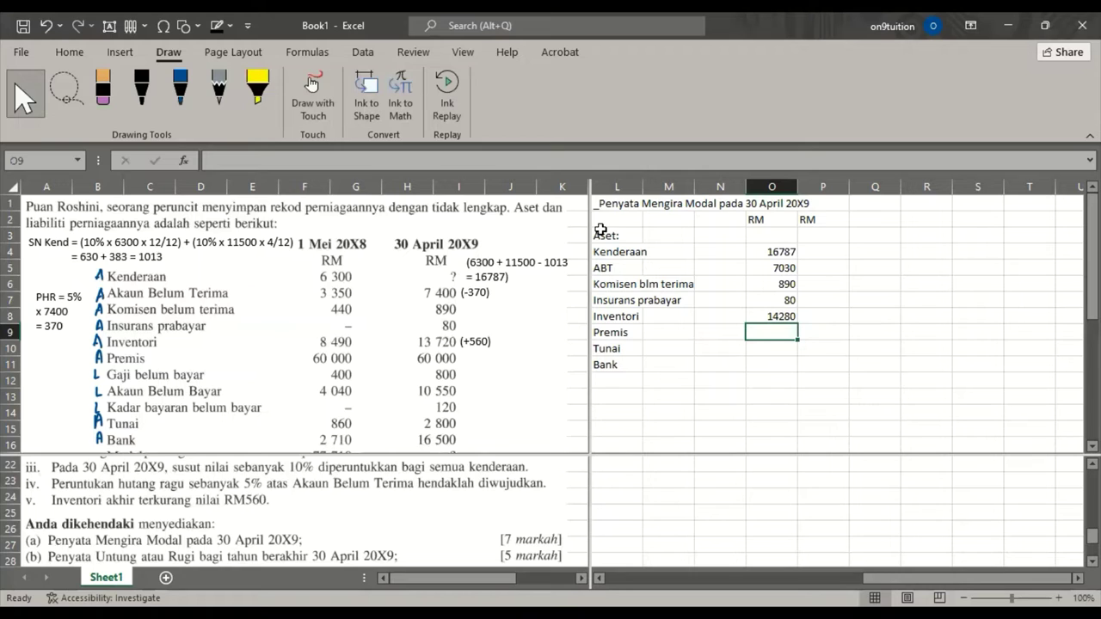
# Step: Enter 60000 for Premis, 2800 for Tunai and 16500 for Bank in column O
pyautogui.write('60000')
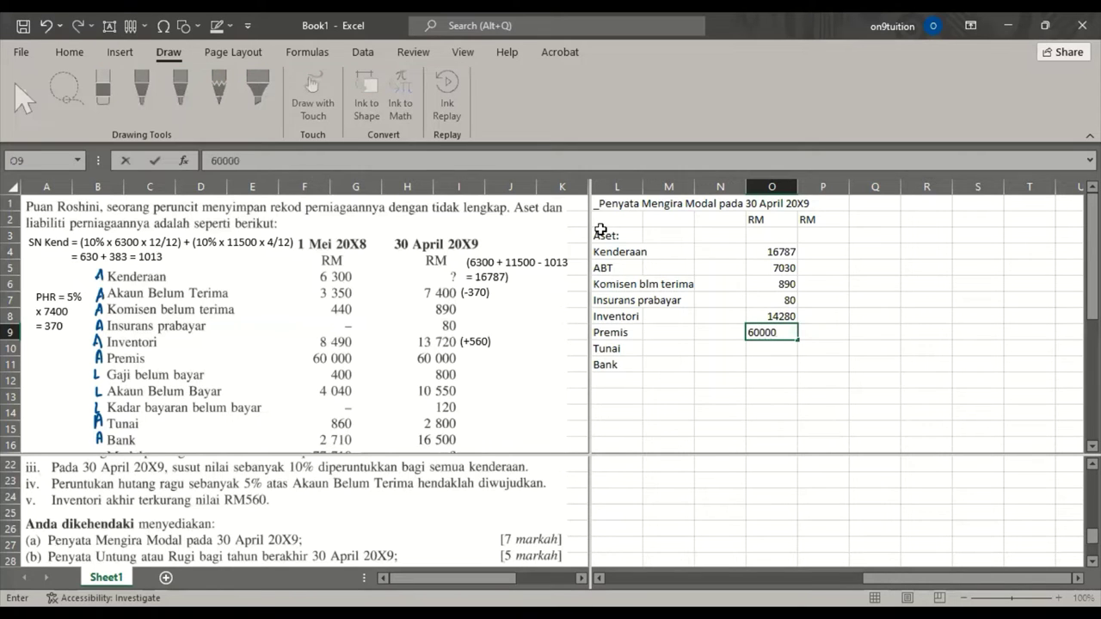
pyautogui.press('Return')
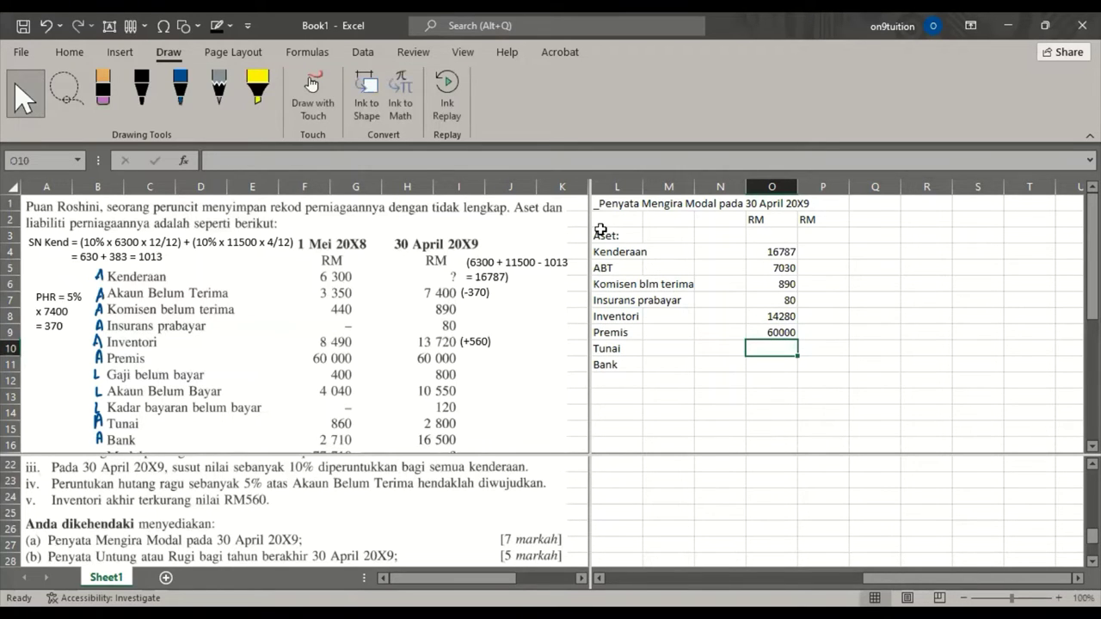
pyautogui.write('2800')
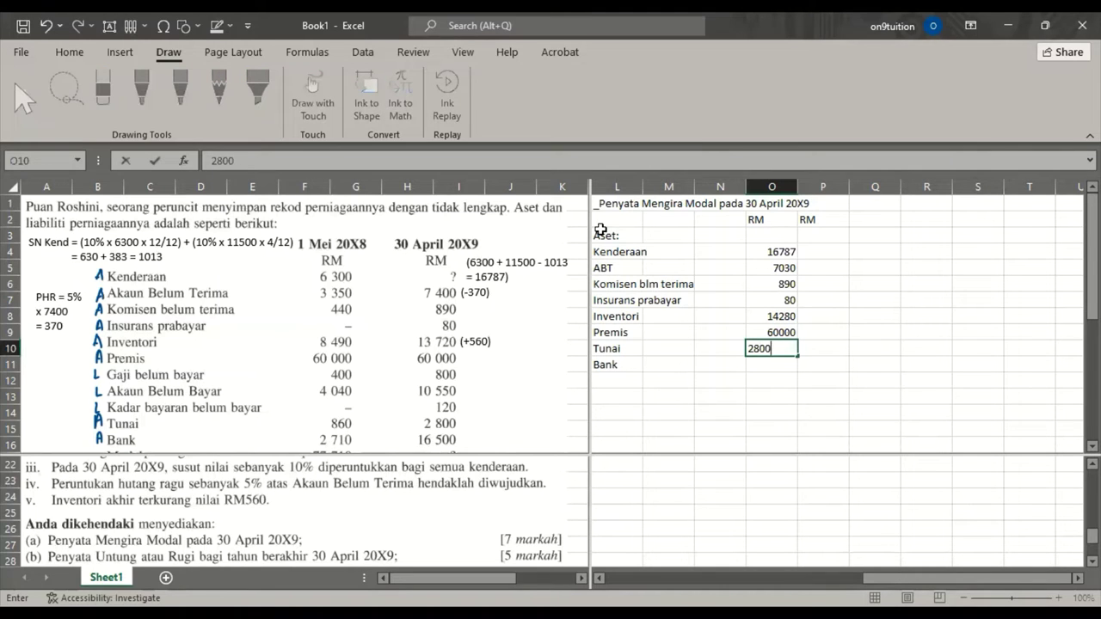
pyautogui.press('Return')
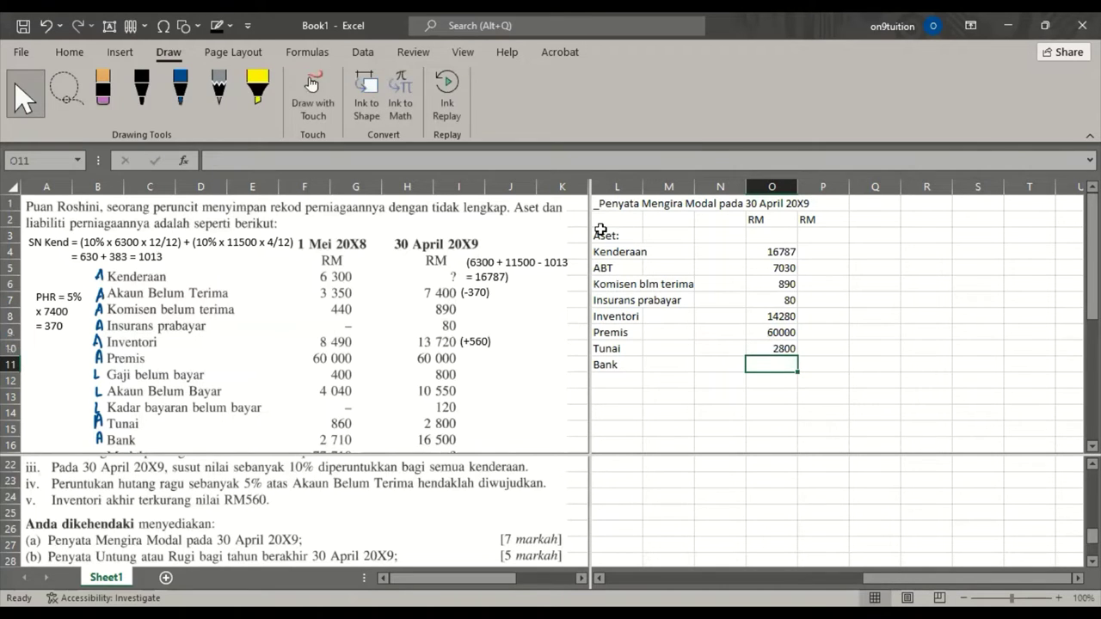
pyautogui.write('16500')
pyautogui.press('Return')
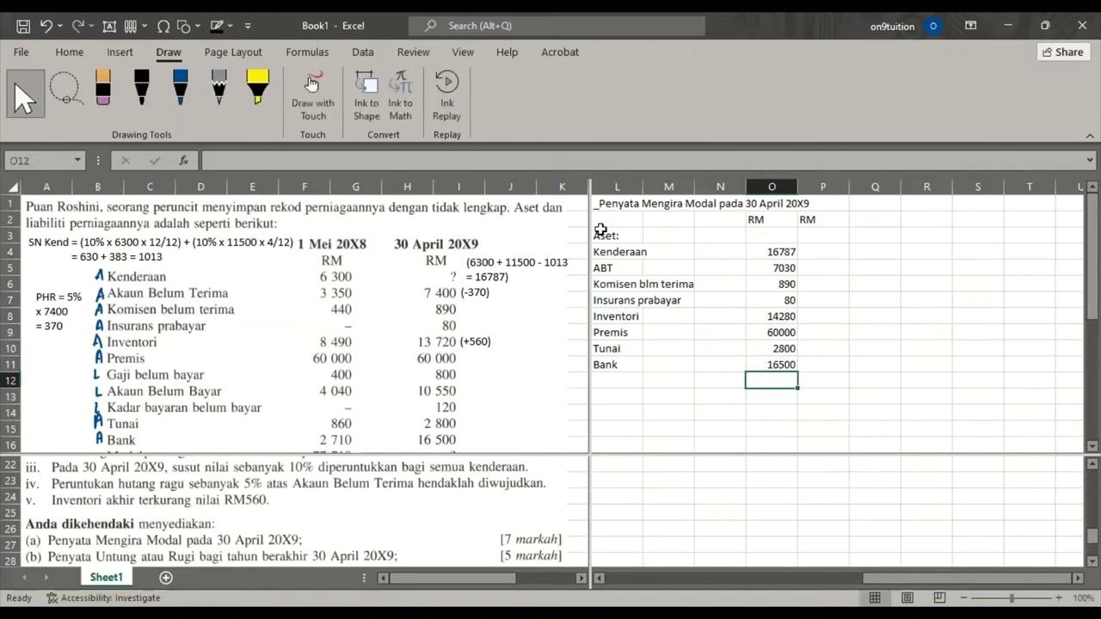
# Step: Add a top border to cell O12 to rule off the asset amounts
pyautogui.click(69, 53)
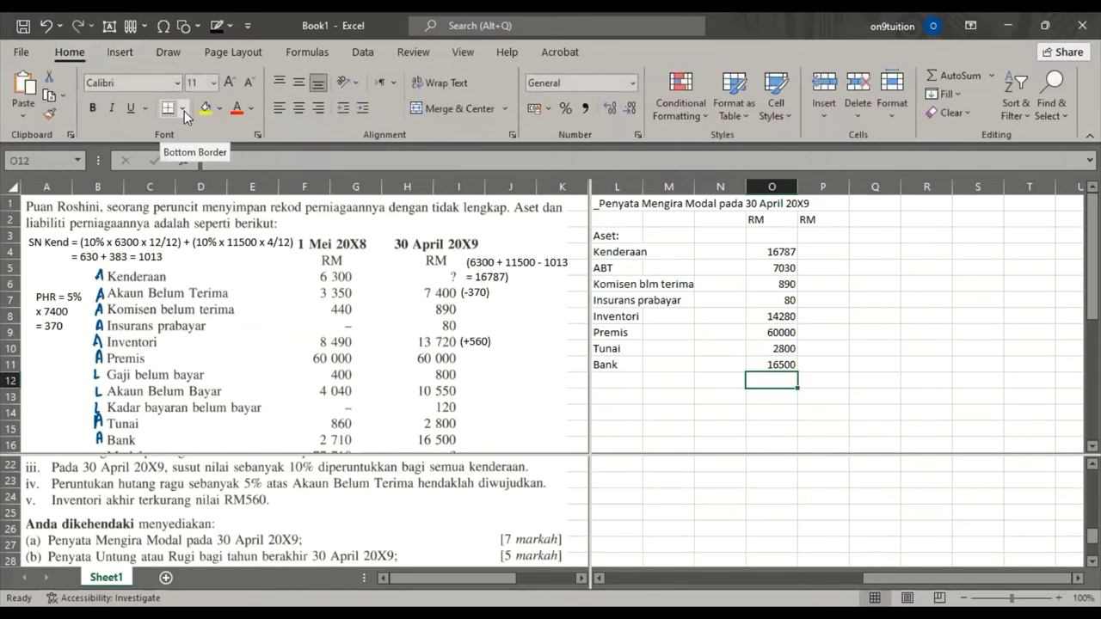
pyautogui.click(183, 109)
pyautogui.click(213, 176)
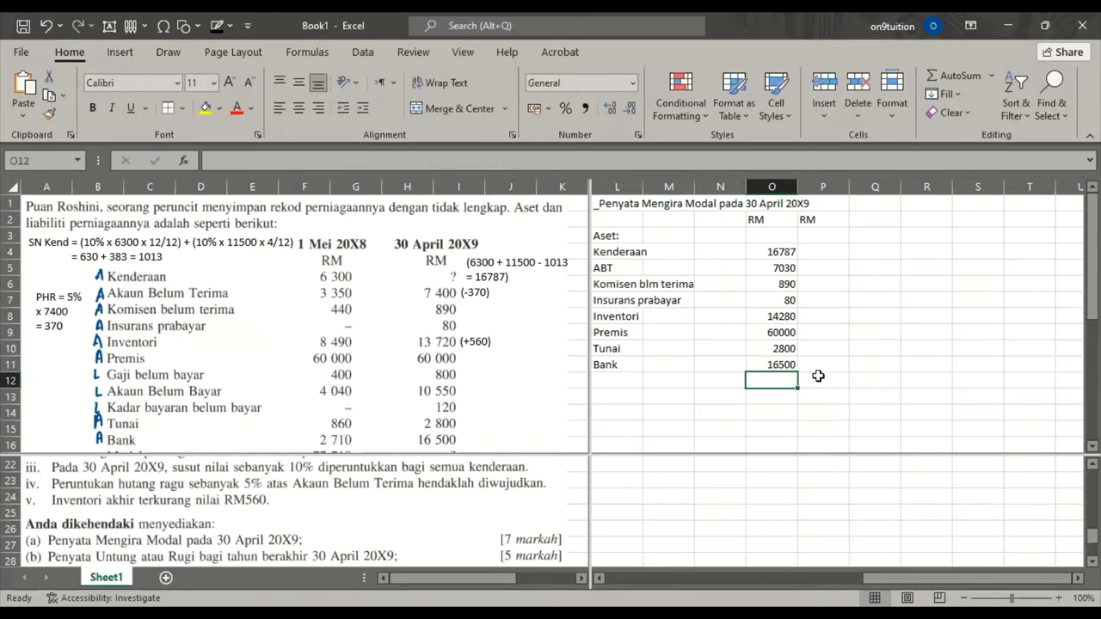
# Step: Total the asset amounts in P12 with a SUM of O4:O11
pyautogui.click(831, 381)
pyautogui.write('=')
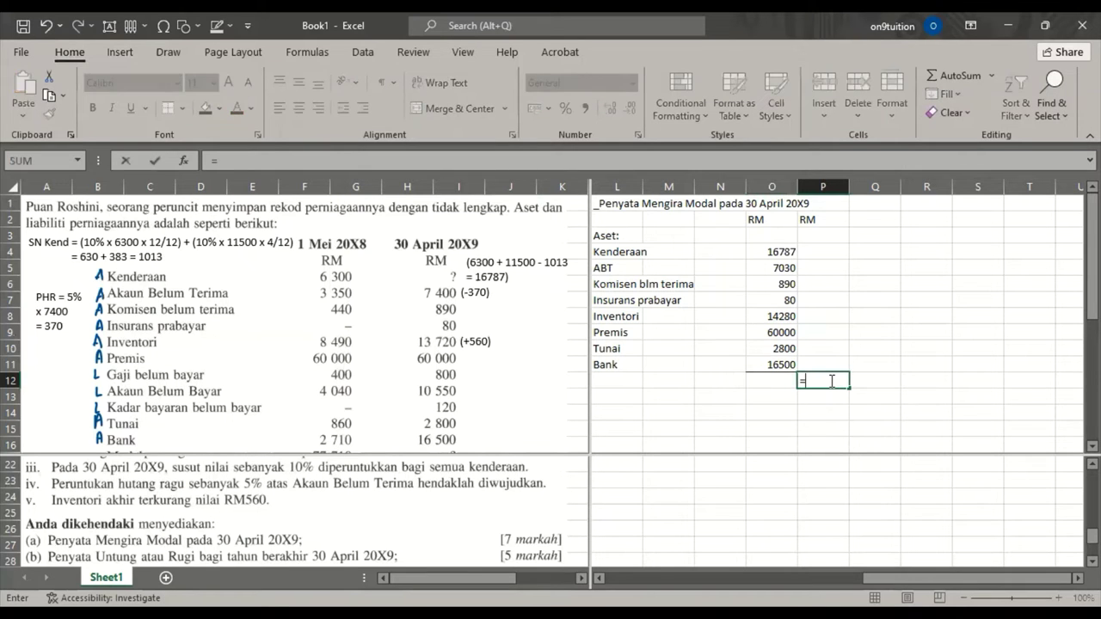
pyautogui.write('SUM(')
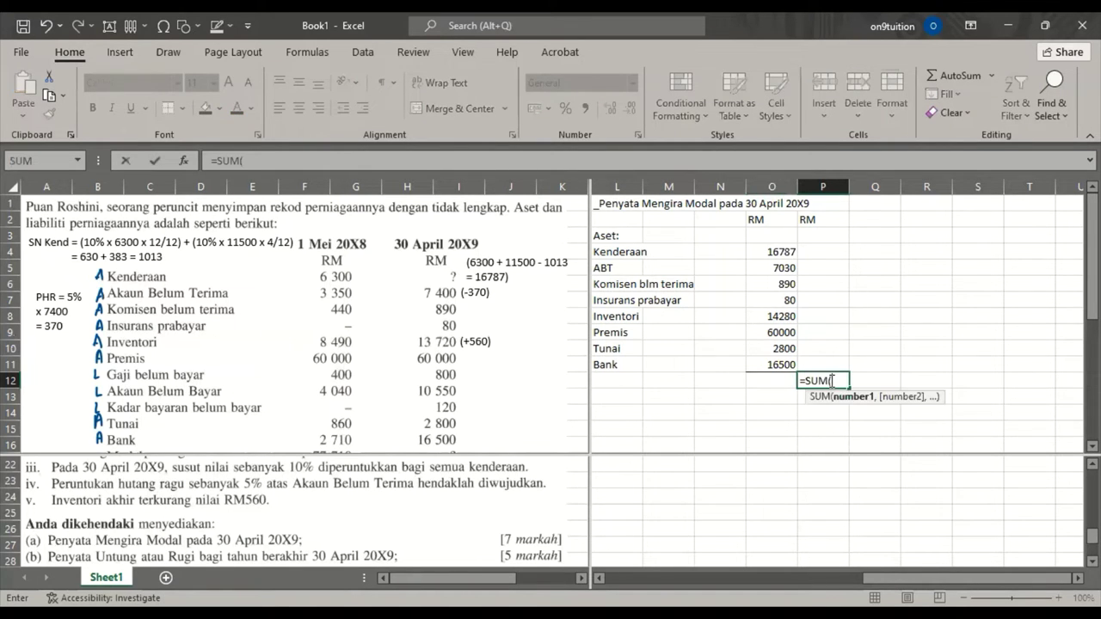
pyautogui.click(768, 252)
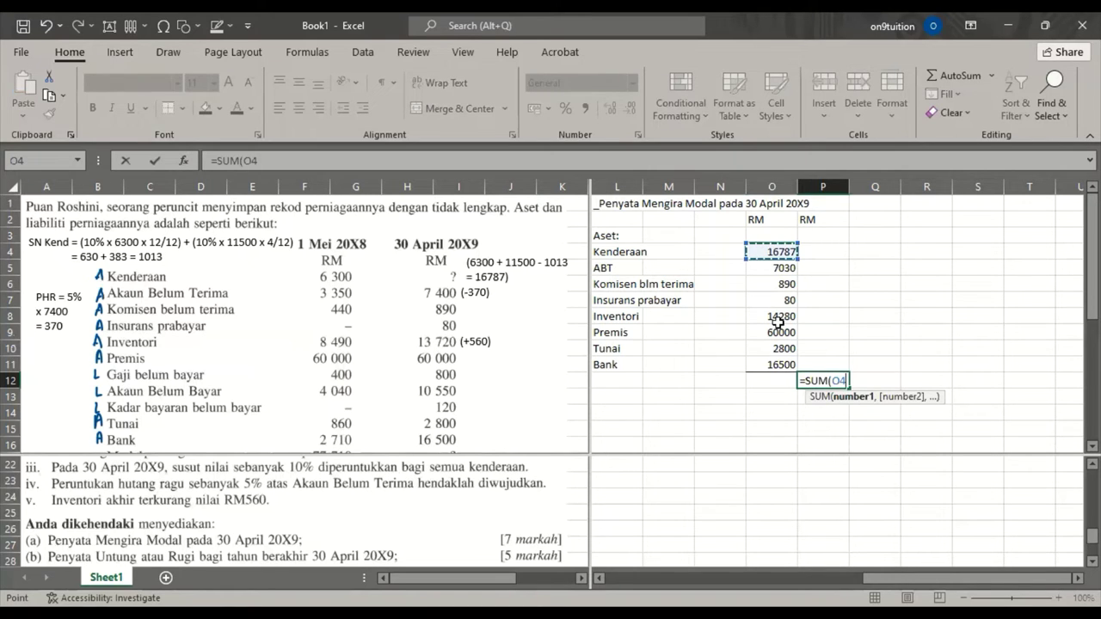
pyautogui.keyDown('shift'); pyautogui.click(785, 359); pyautogui.keyUp('shift')
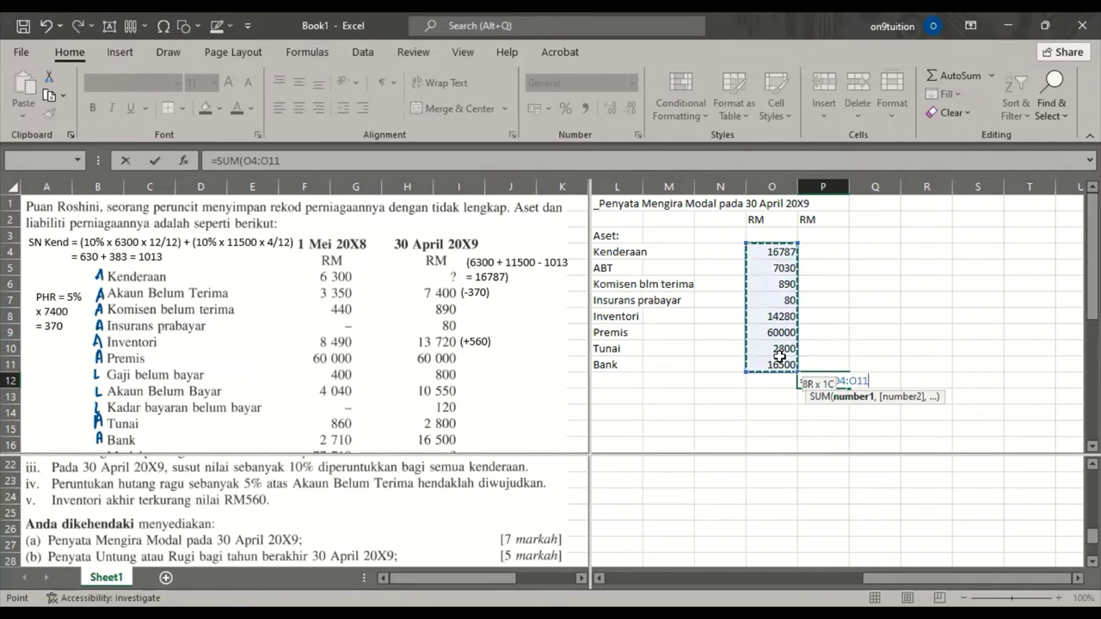
pyautogui.press('Return')
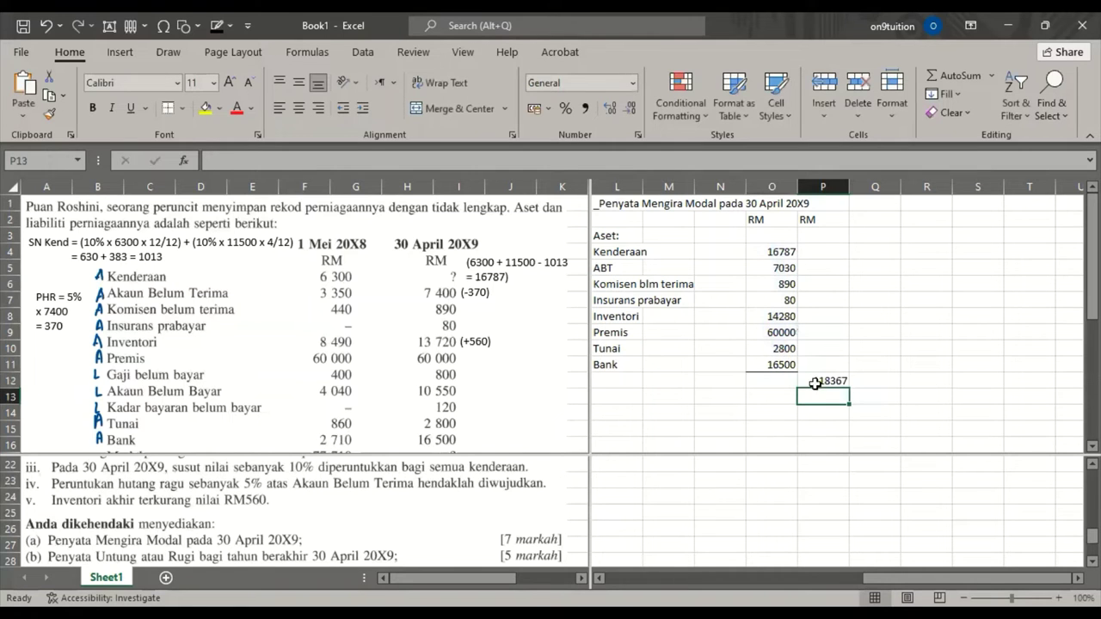
# Step: Add the heading (-) Liabiliti: in L13 and list Gaji blm bayar beneath it in L14
pyautogui.click(623, 399)
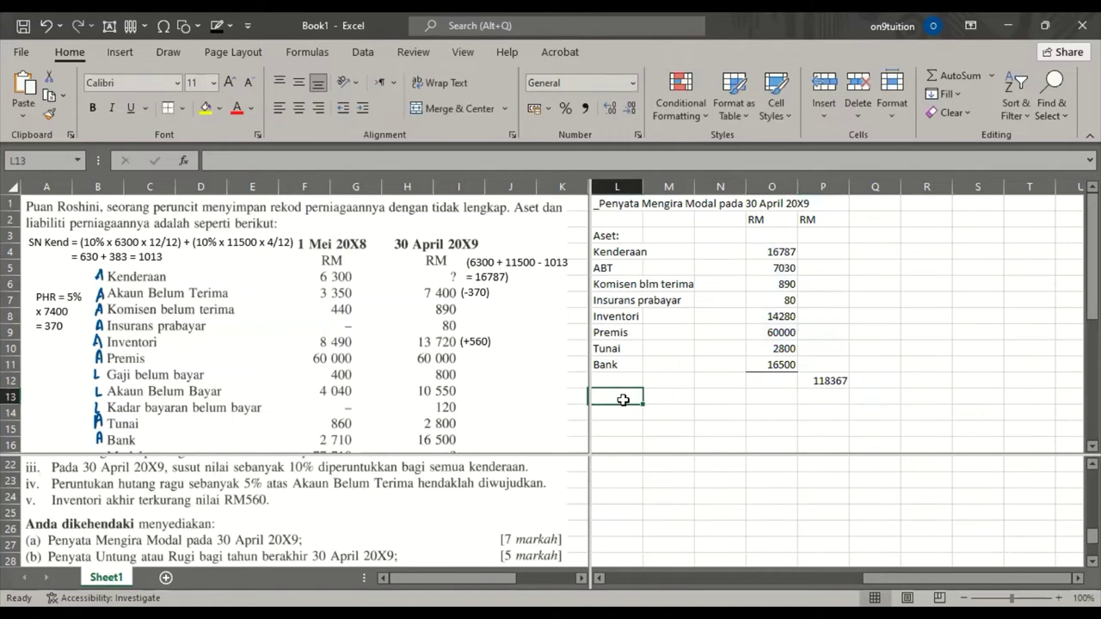
pyautogui.write('(-)')
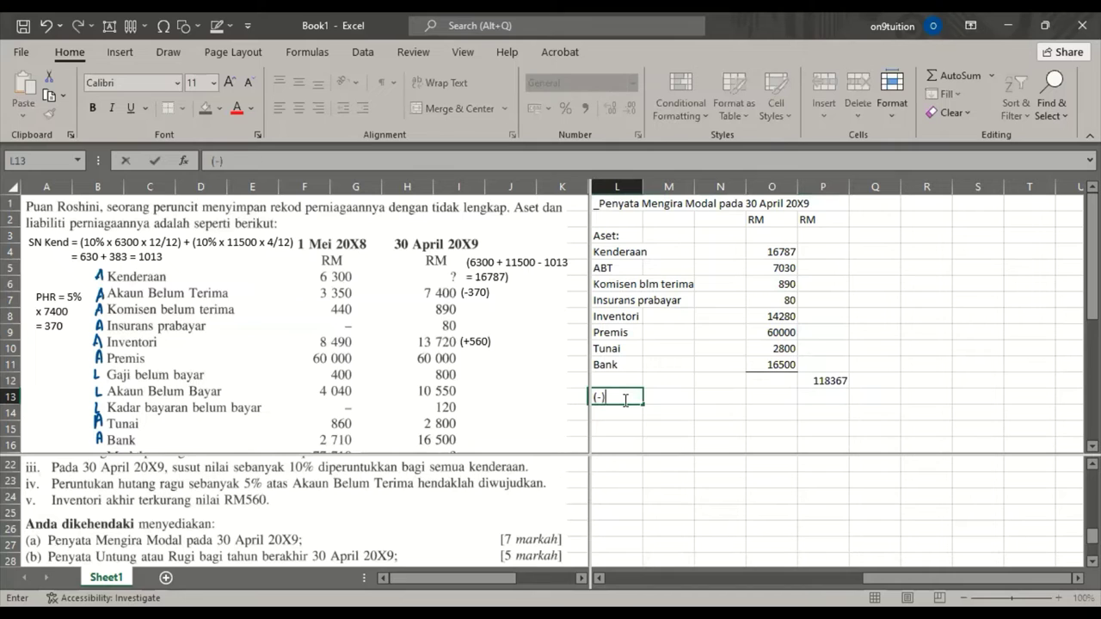
pyautogui.write(' Liabiliti:')
pyautogui.press('Return')
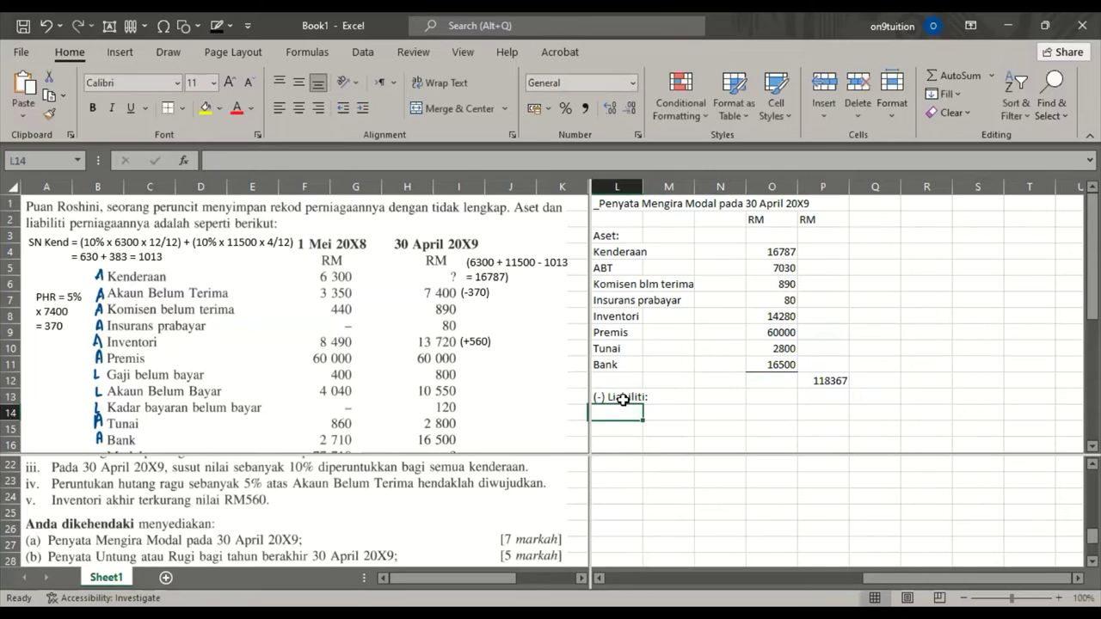
pyautogui.write('Ga')
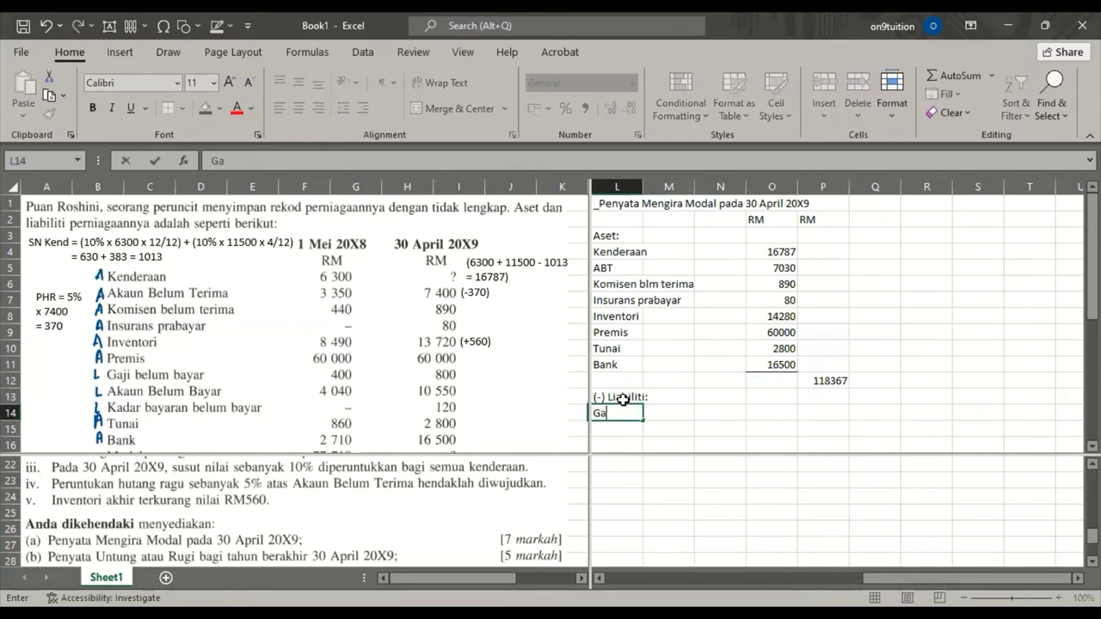
pyautogui.write('ji blm bayar')
pyautogui.press('Return')
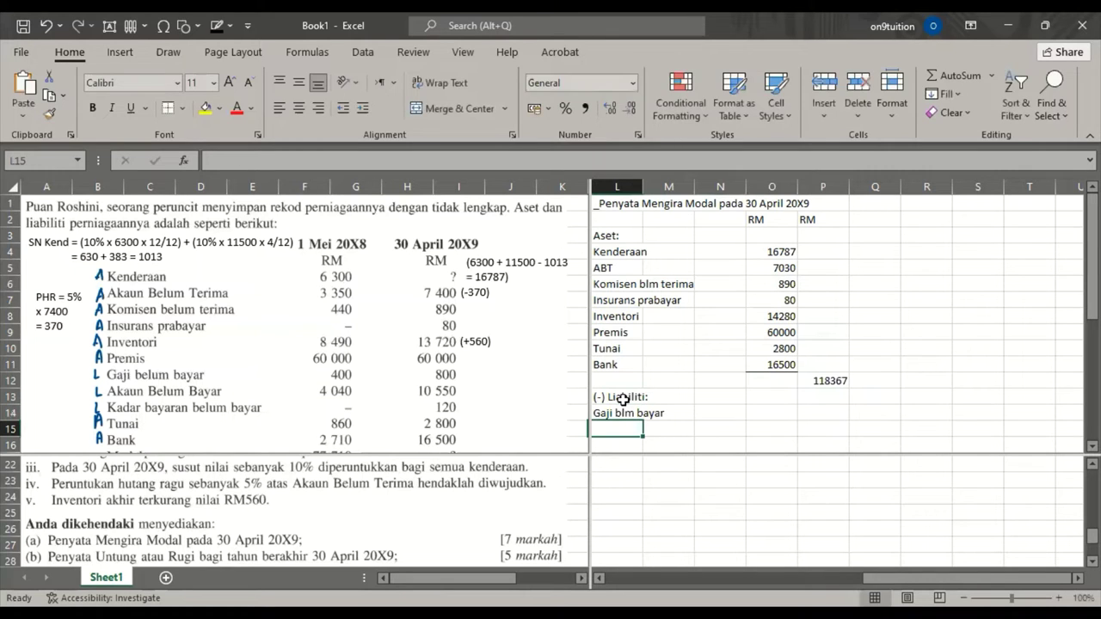
pyautogui.write('Akaun blm')
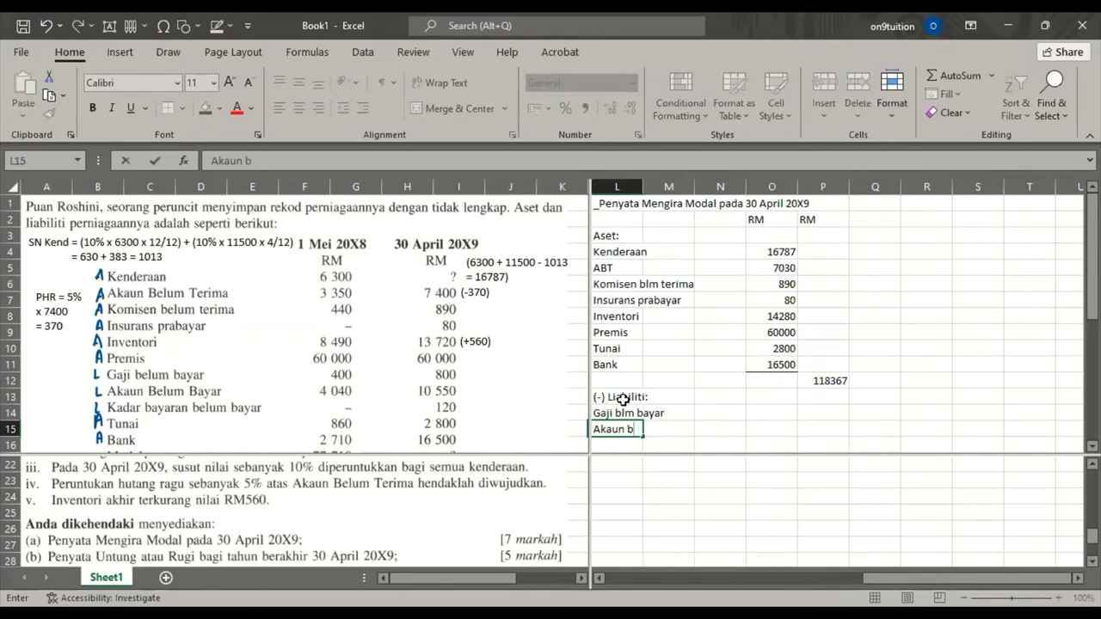
pyautogui.press('BackSpace')
pyautogui.press('BackSpace')
pyautogui.press('BackSpace')
pyautogui.press('BackSpace')
pyautogui.press('BackSpace')
pyautogui.press('BackSpace')
pyautogui.press('BackSpace')
pyautogui.press('BackSpace')
pyautogui.write('BB')
pyautogui.press('Return')
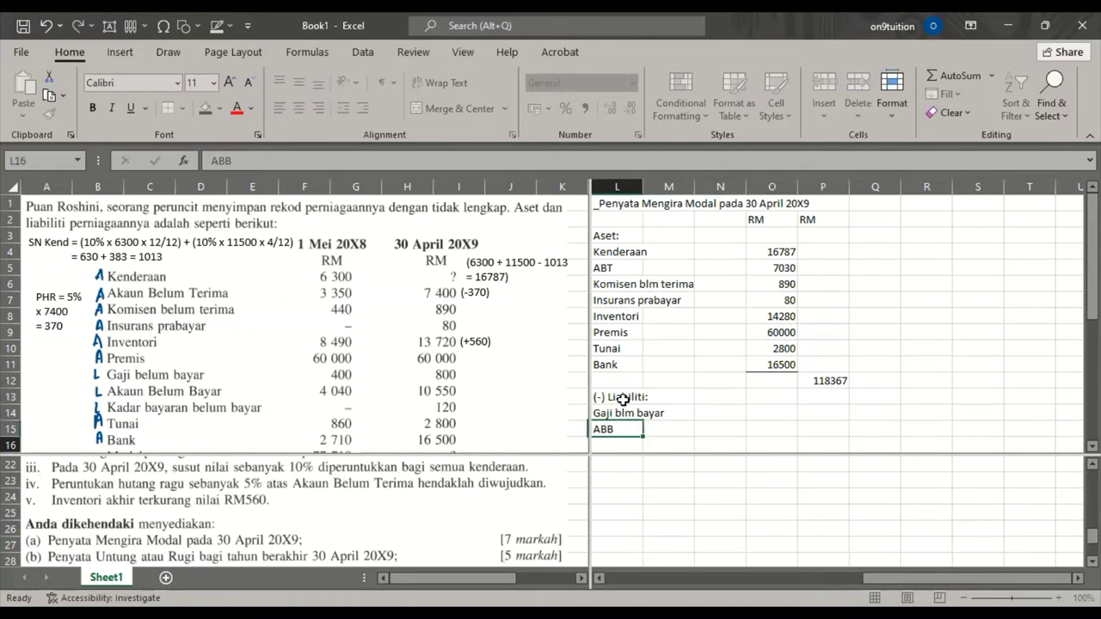
pyautogui.write('K.')
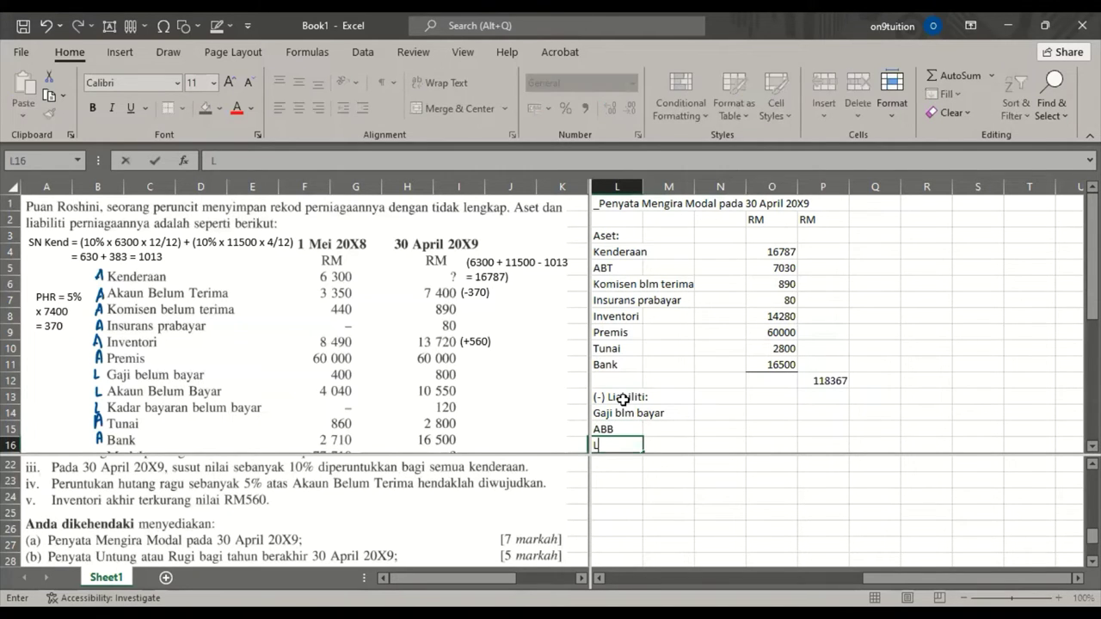
pyautogui.write('Byrn blm bayar')
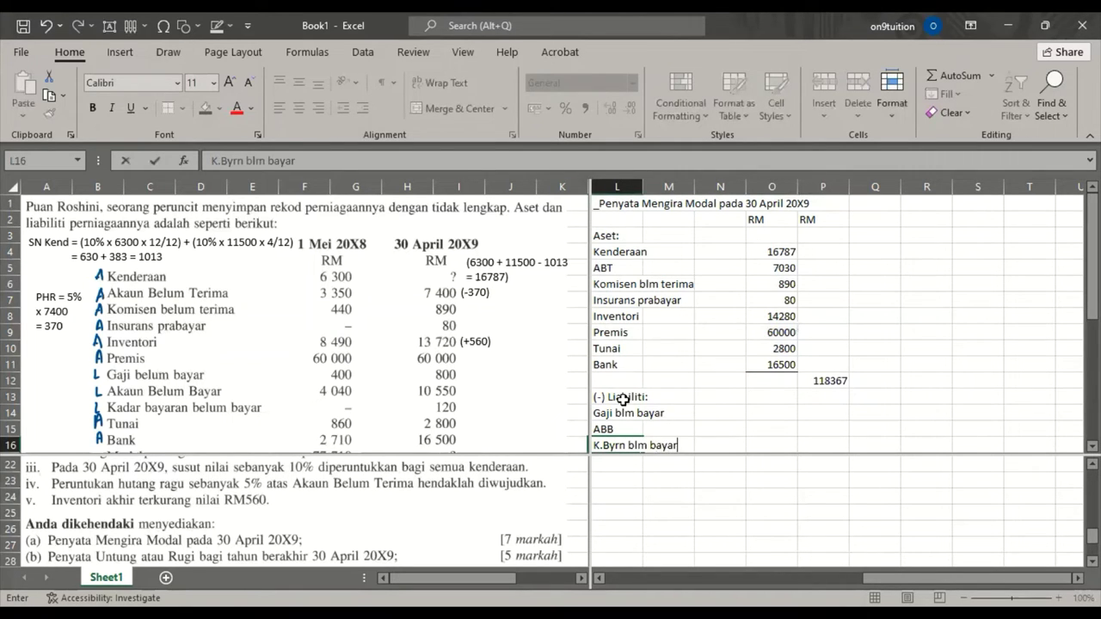
# Step: Enter 800, 10550 and 120 as the liability amounts in O14:O16 and rule them off with a top border on O17
pyautogui.click(781, 406)
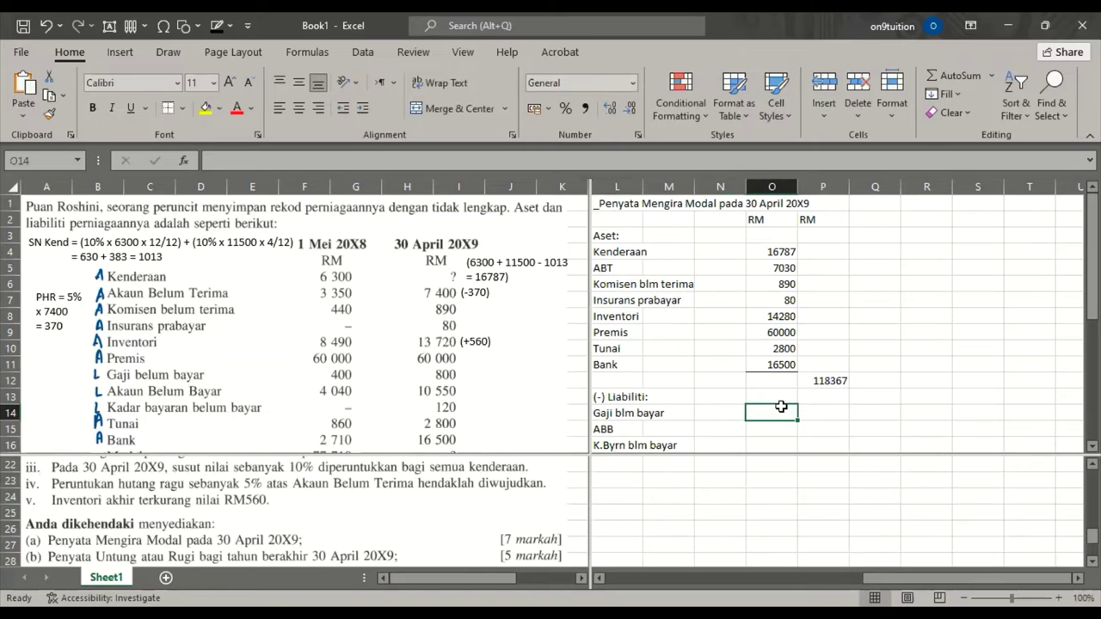
pyautogui.write('800')
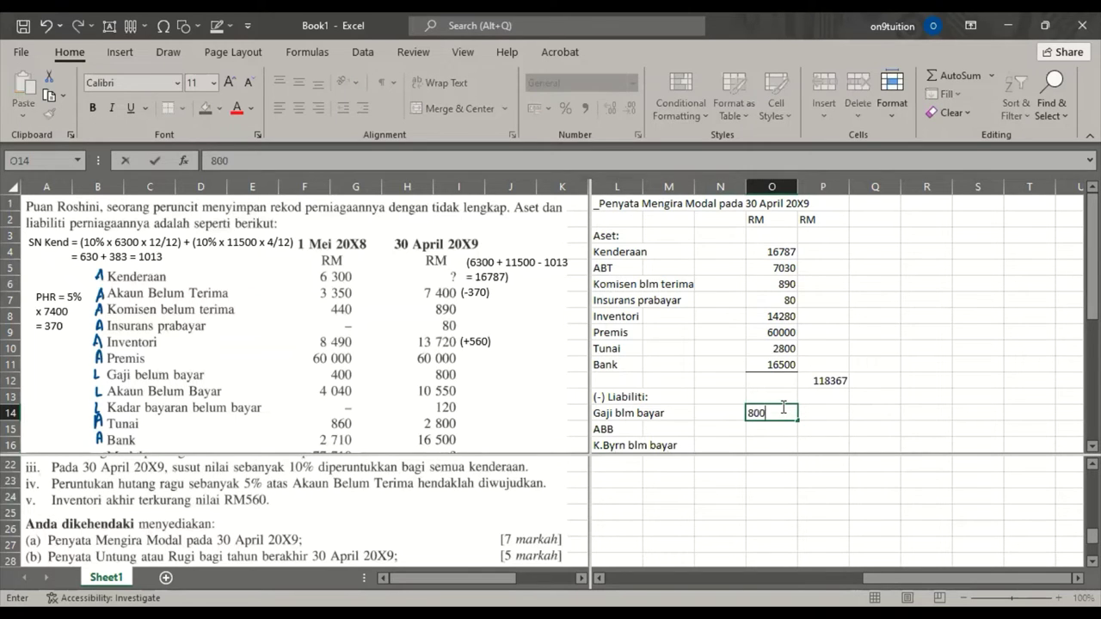
pyautogui.press('Return')
pyautogui.write('1')
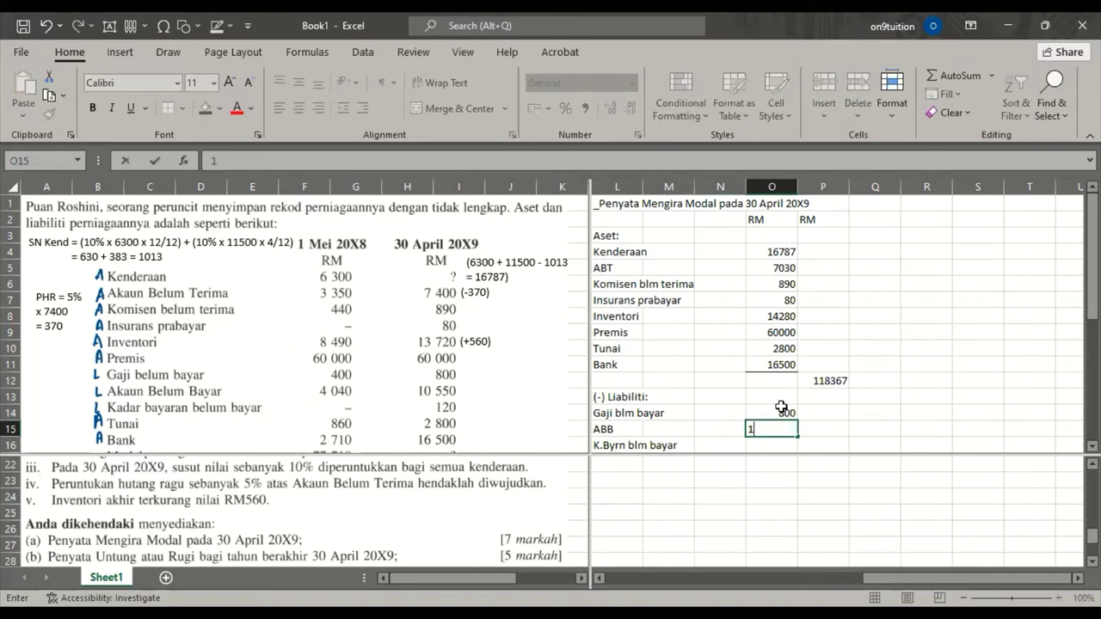
pyautogui.write('0550')
pyautogui.press('Return')
pyautogui.write('120')
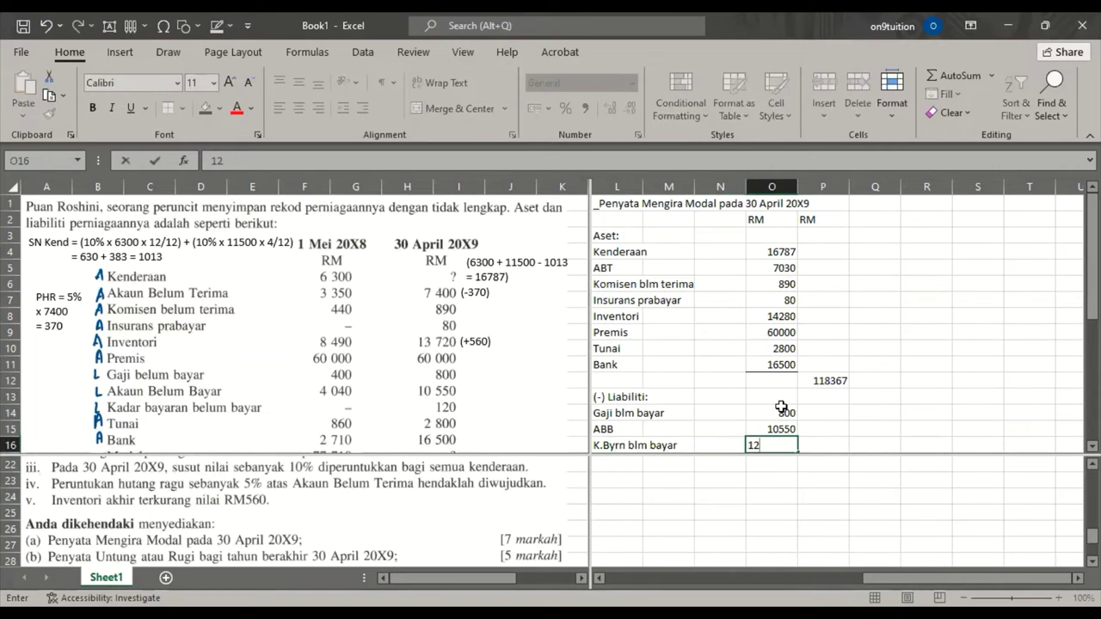
pyautogui.press('Return')
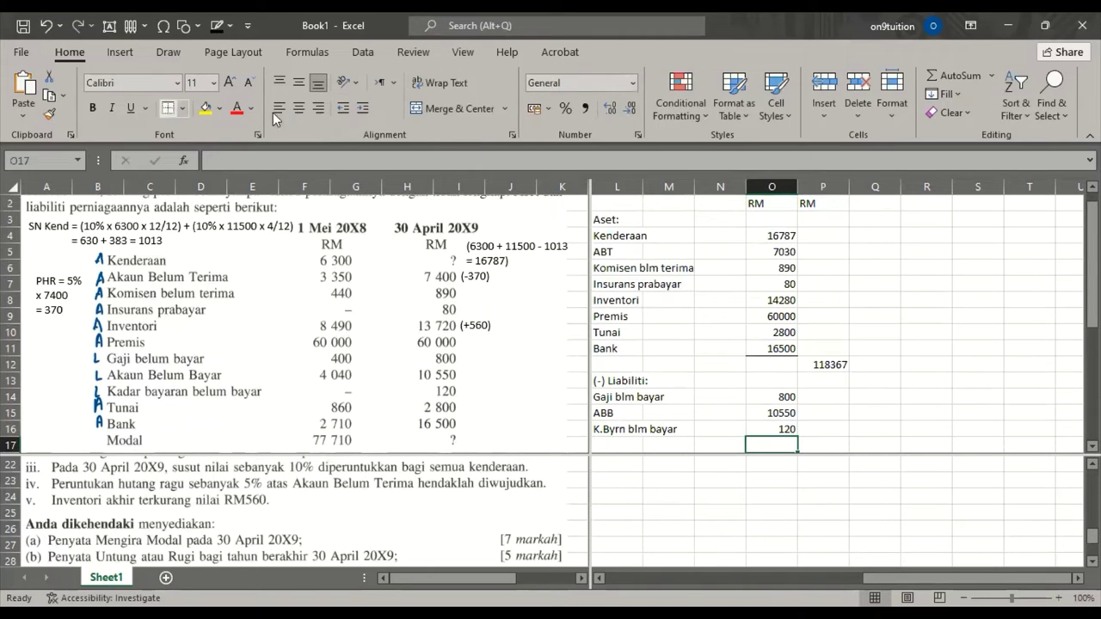
# Step: Total the liability amounts in P17 with a SUM of O14:O16
pyautogui.click(816, 443)
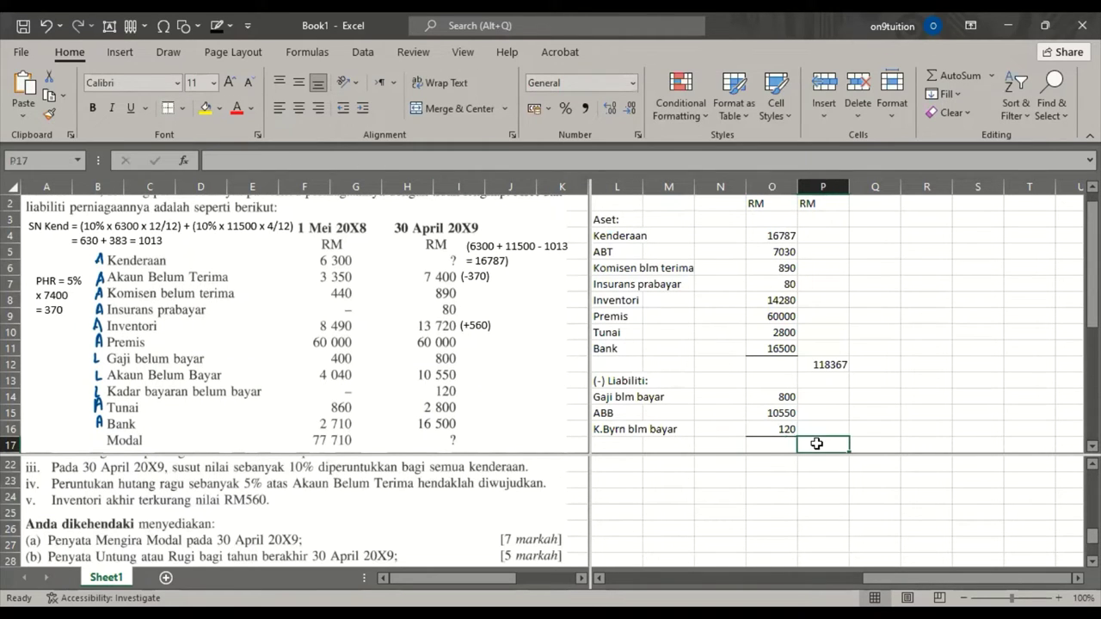
pyautogui.write('=')
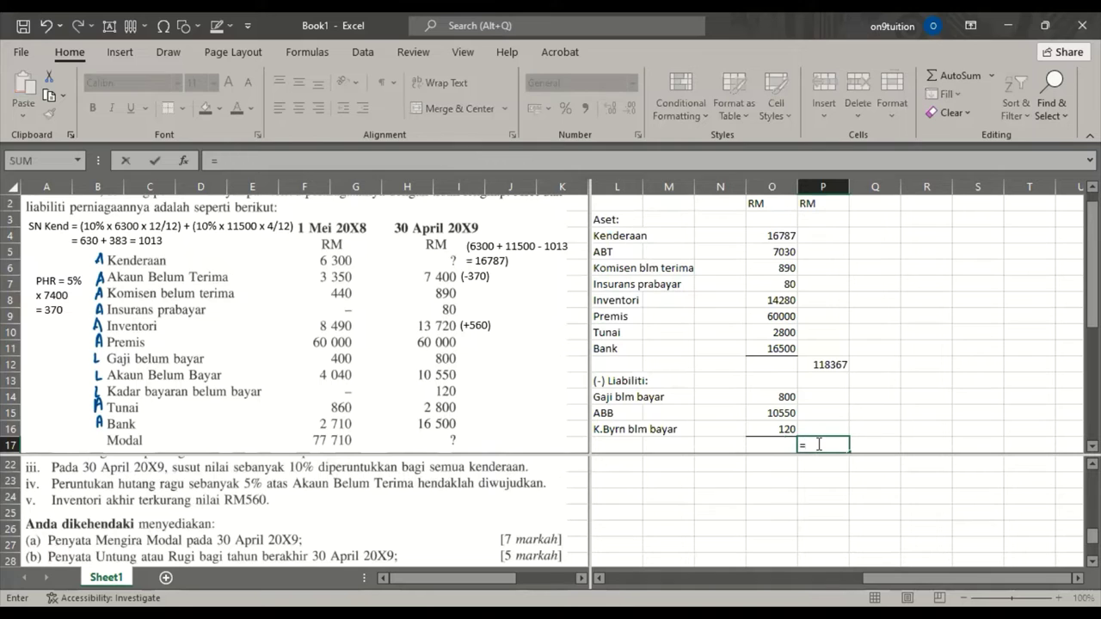
pyautogui.write('SUM(')
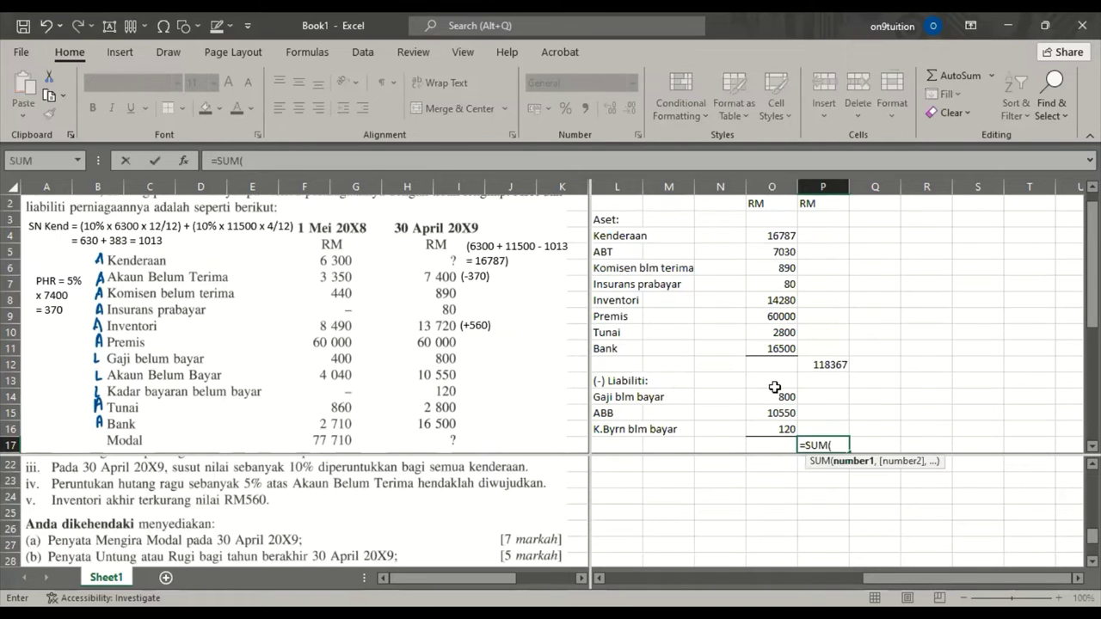
pyautogui.moveTo(769, 392); pyautogui.dragTo(773, 422)
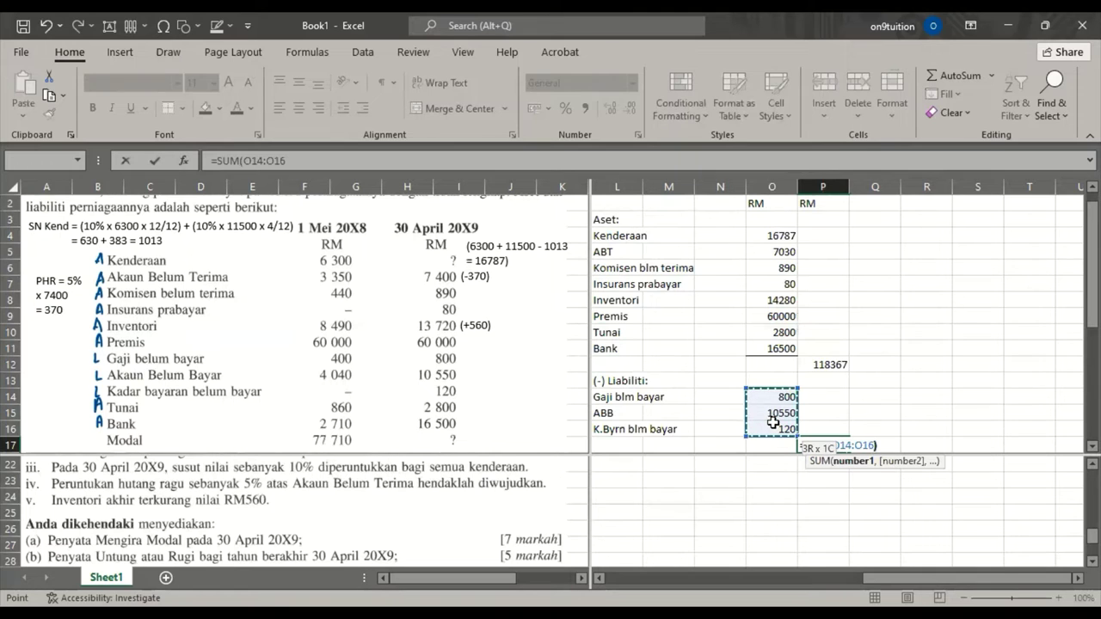
pyautogui.press('Return')
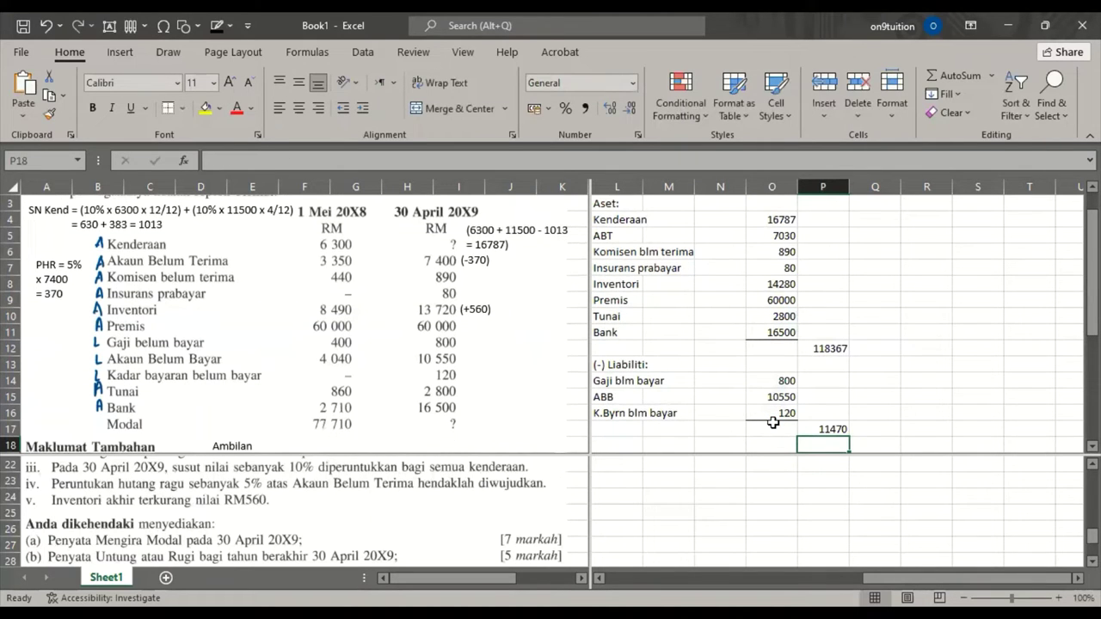
# Step: Give P18 a top and double bottom border and calculate the closing capital there as =P12-P17
pyautogui.click(184, 109)
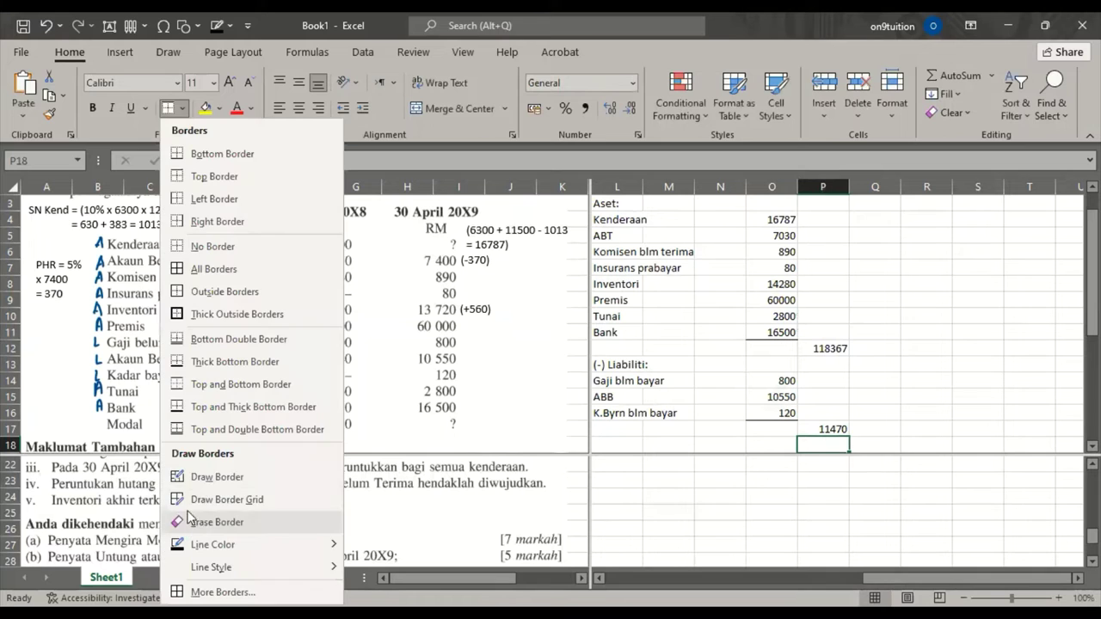
pyautogui.click(215, 429)
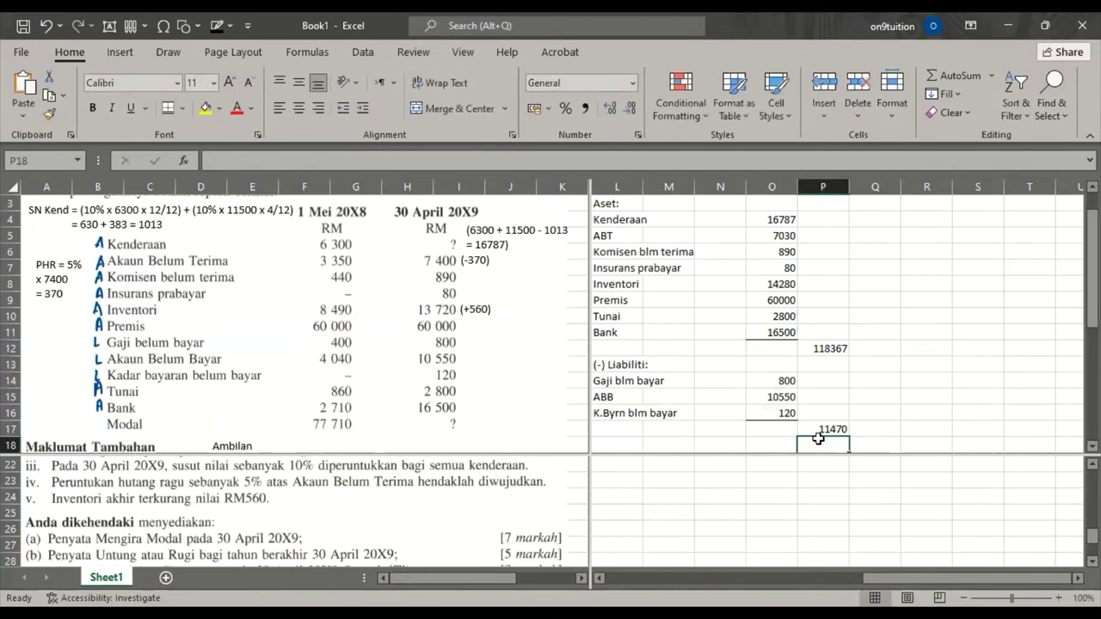
pyautogui.write('=')
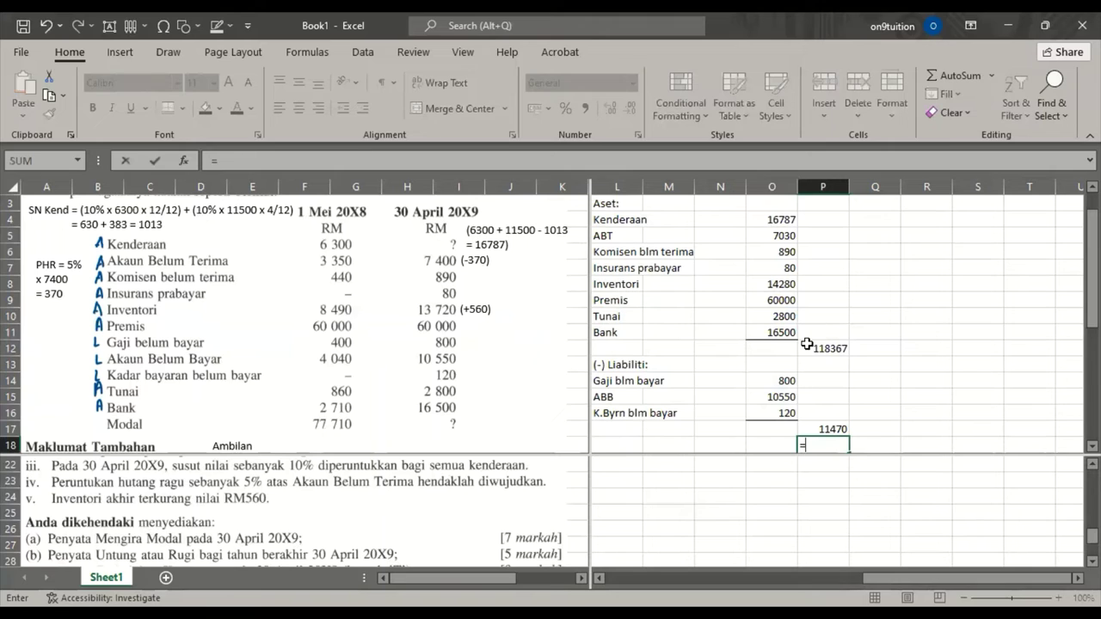
pyautogui.click(807, 344)
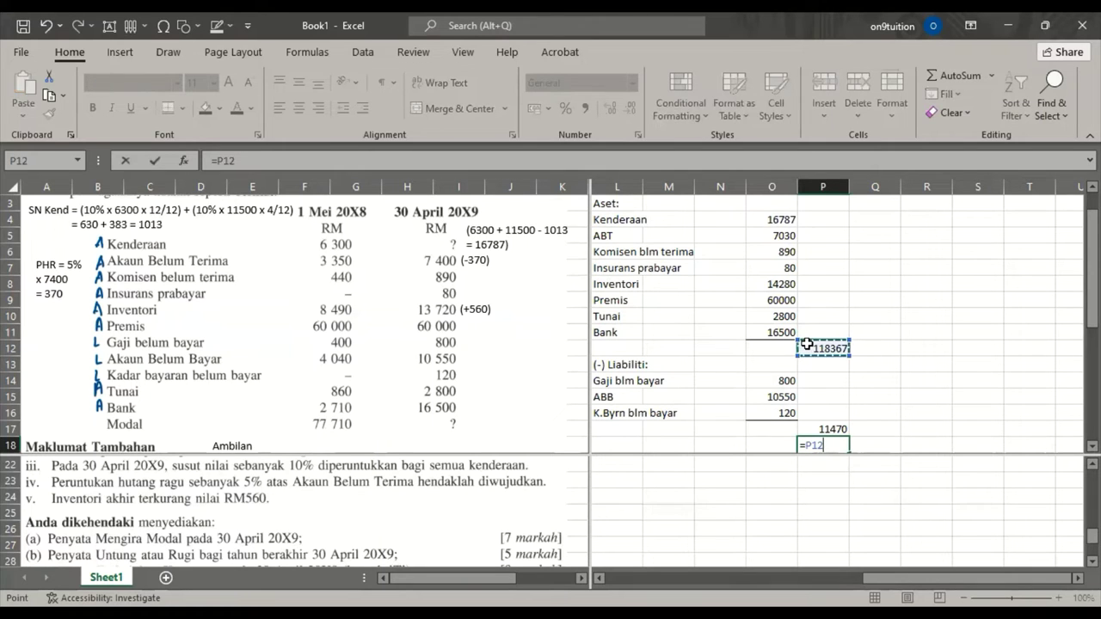
pyautogui.write('-')
pyautogui.click(828, 428)
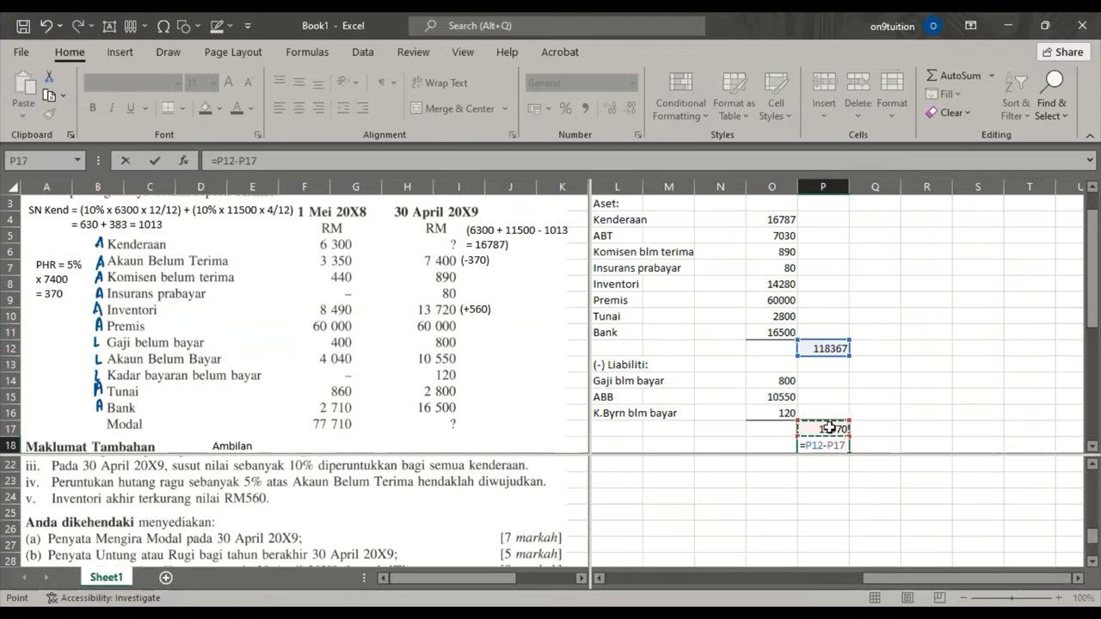
pyautogui.press('Return')
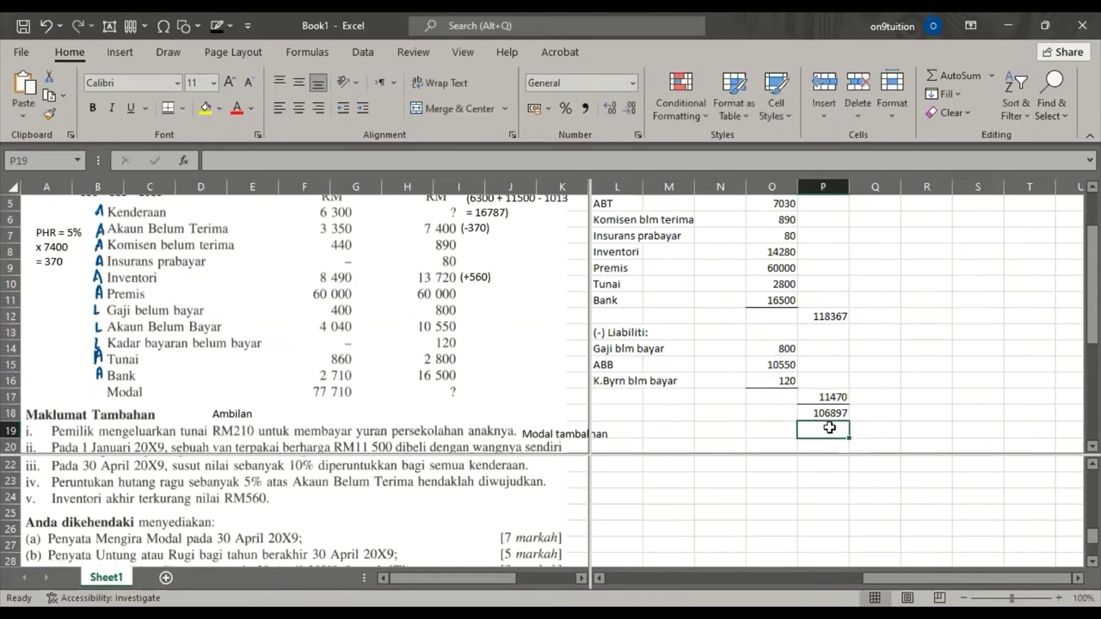
# Step: Label the capital row in L18 as Modal pd 30 April 20X9
pyautogui.click(604, 413)
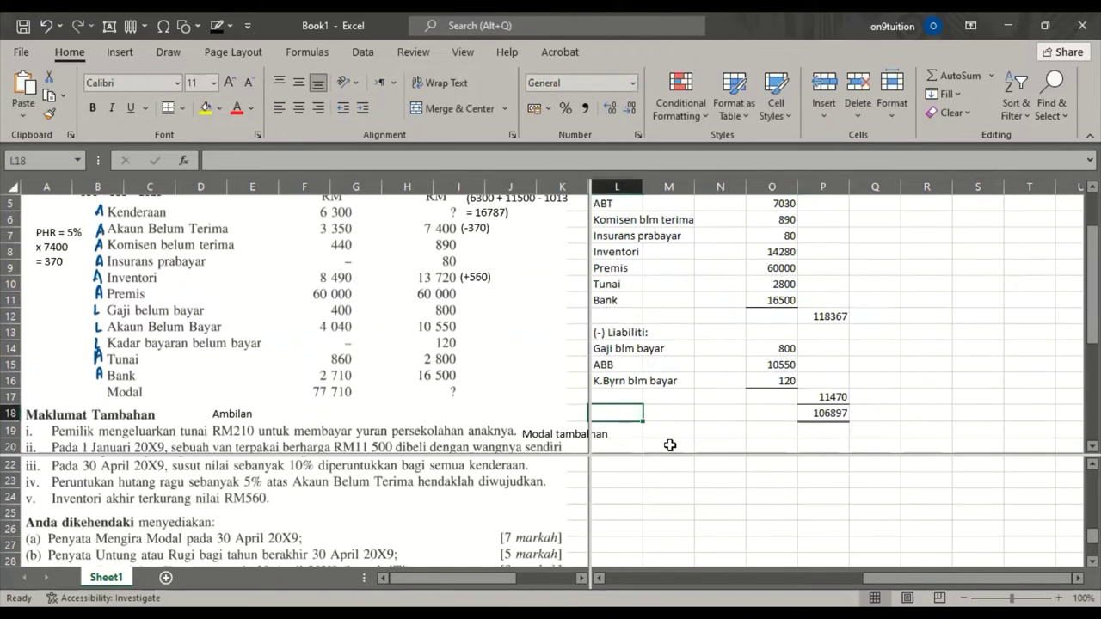
pyautogui.write('Mo')
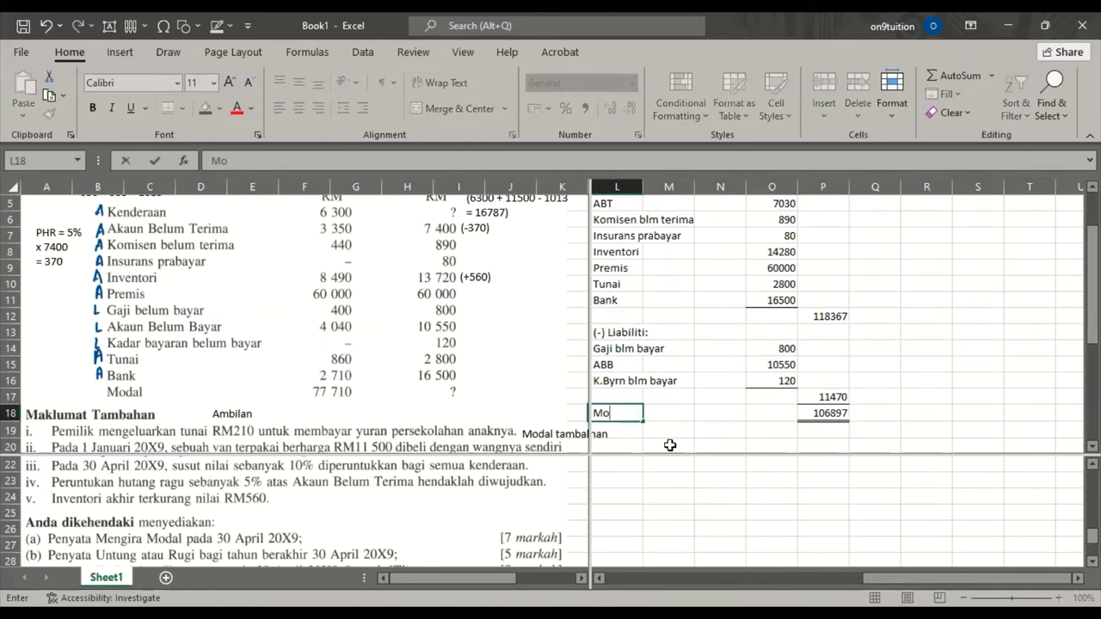
pyautogui.write('dal pd 30 Jun')
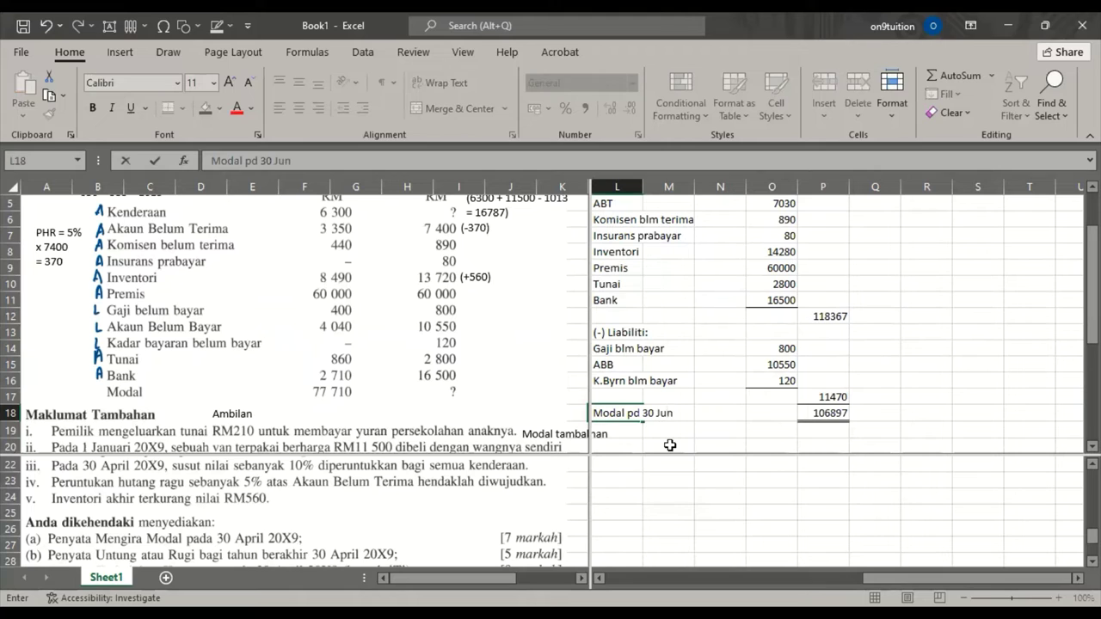
pyautogui.press('Return')
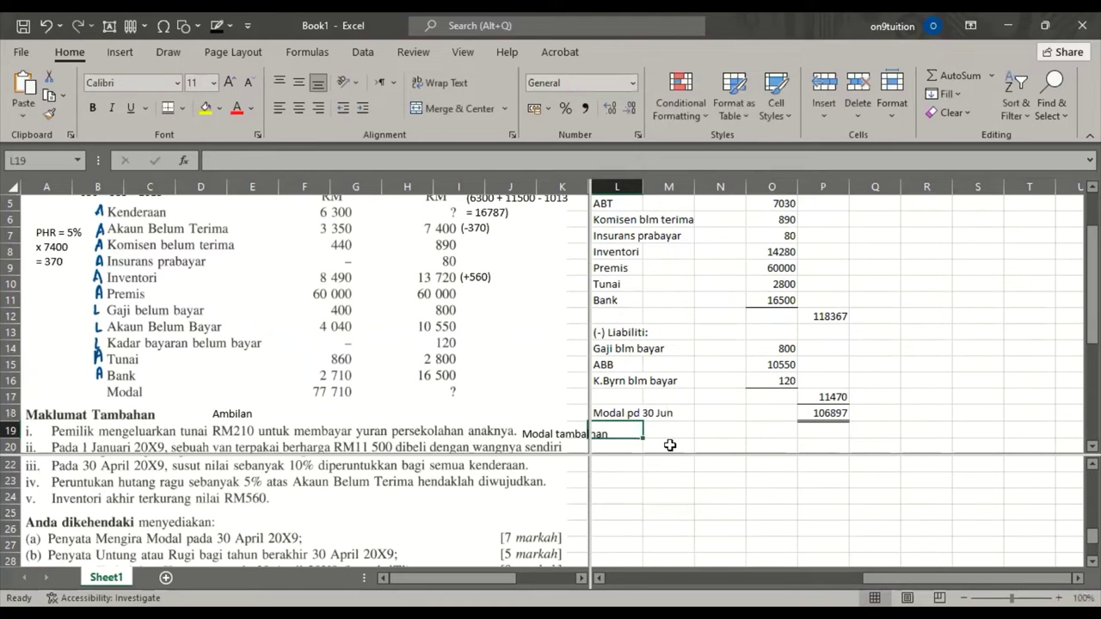
pyautogui.click(929, 414)
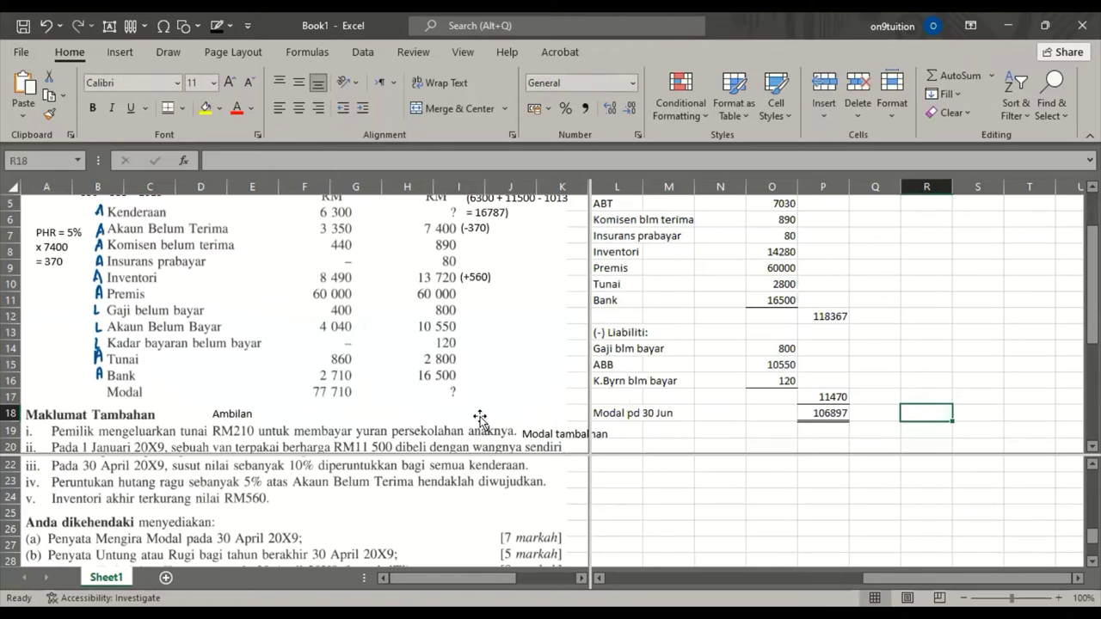
pyautogui.click(603, 410)
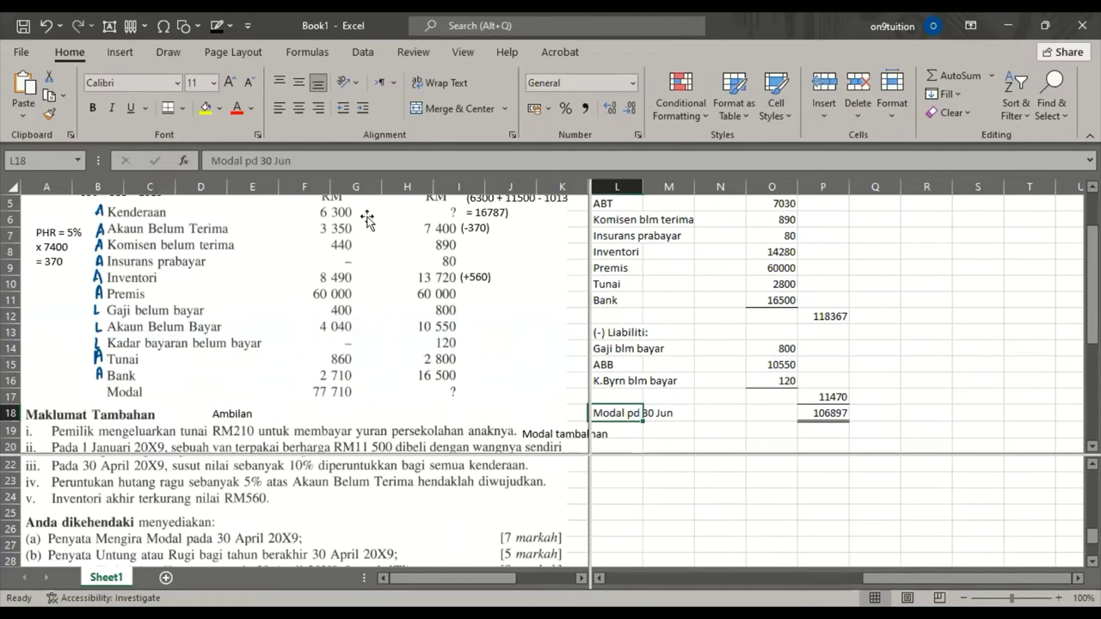
pyautogui.click(279, 161)
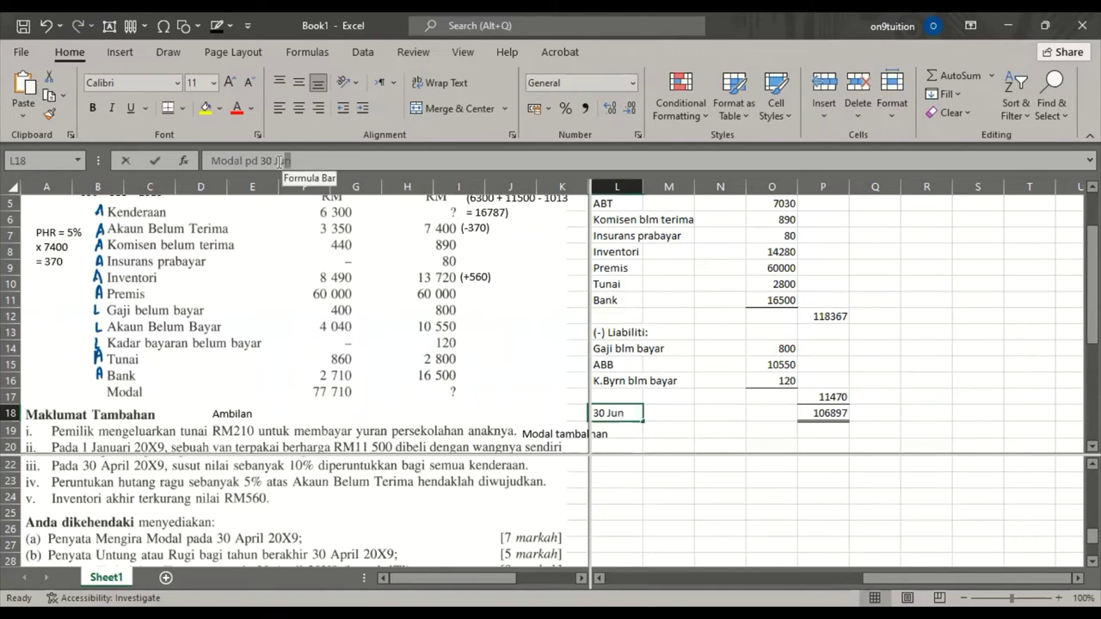
pyautogui.doubleClick(279, 160)
pyautogui.write('April 20X9')
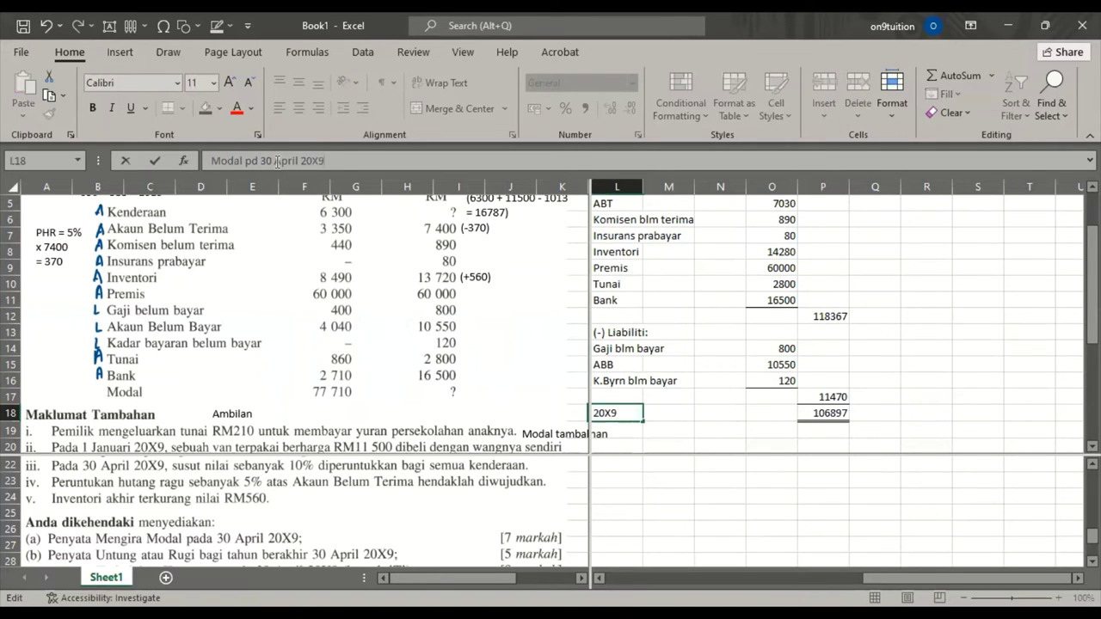
pyautogui.press('Return')
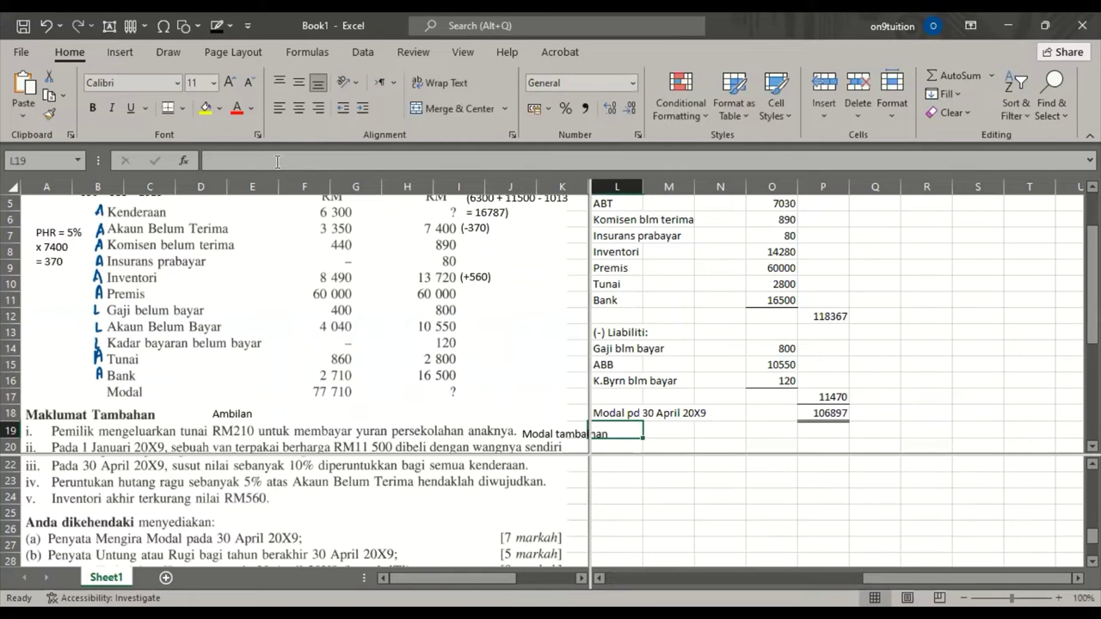
pyautogui.moveTo(1093, 284); pyautogui.dragTo(1092, 301)
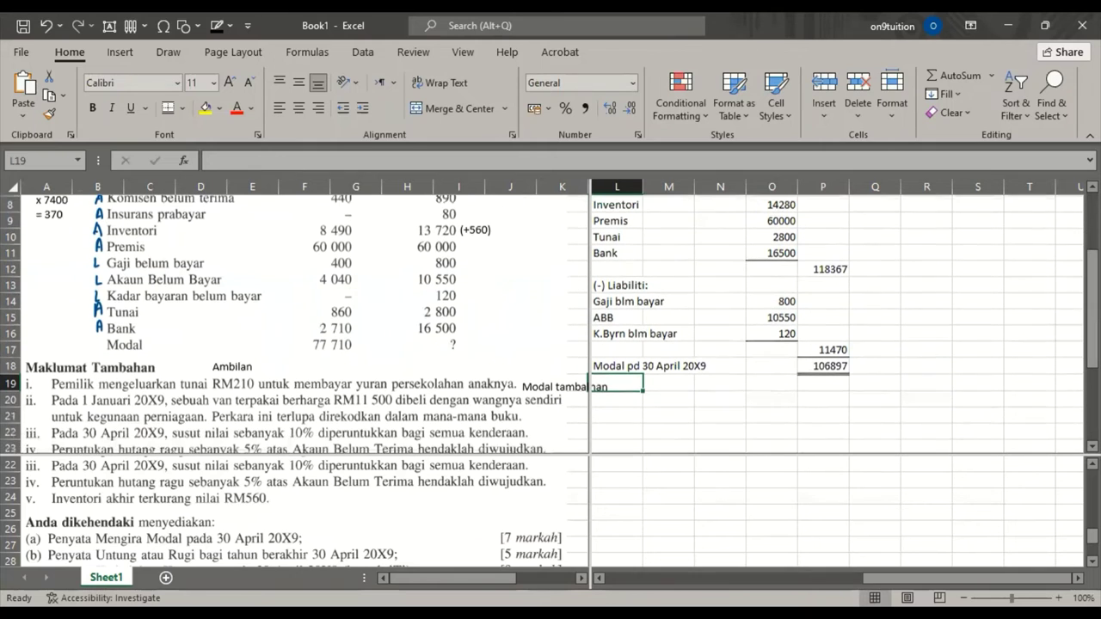
# Step: Enter the statement title Penyata Mengira Untung Rugi bagi tahun berakhir 30 April 20X9 in L21
pyautogui.click(639, 415)
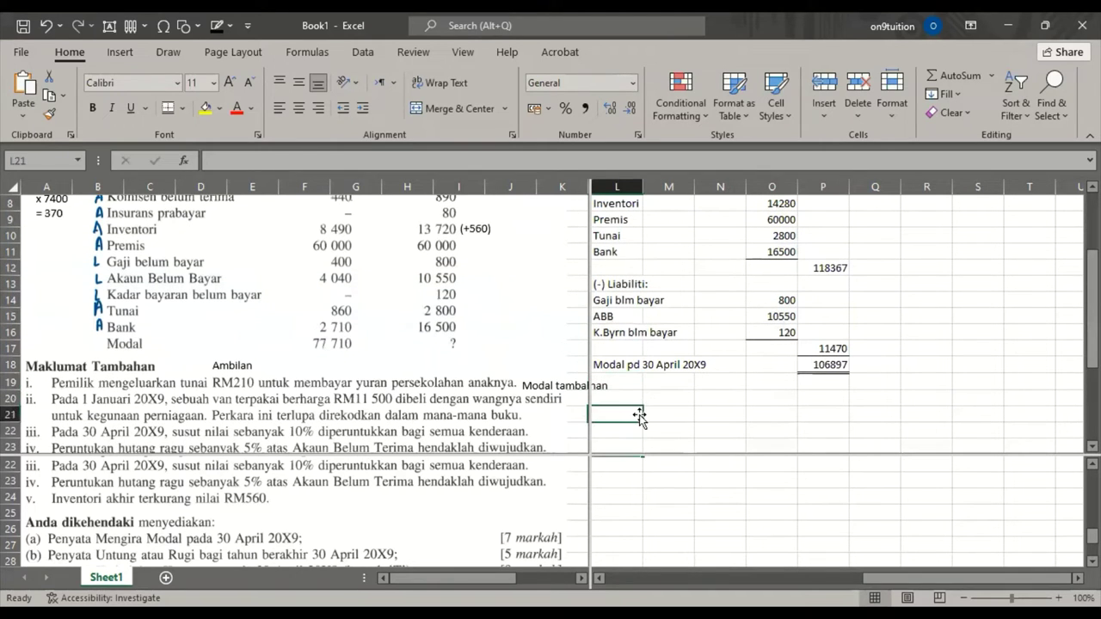
pyautogui.write('Penyata')
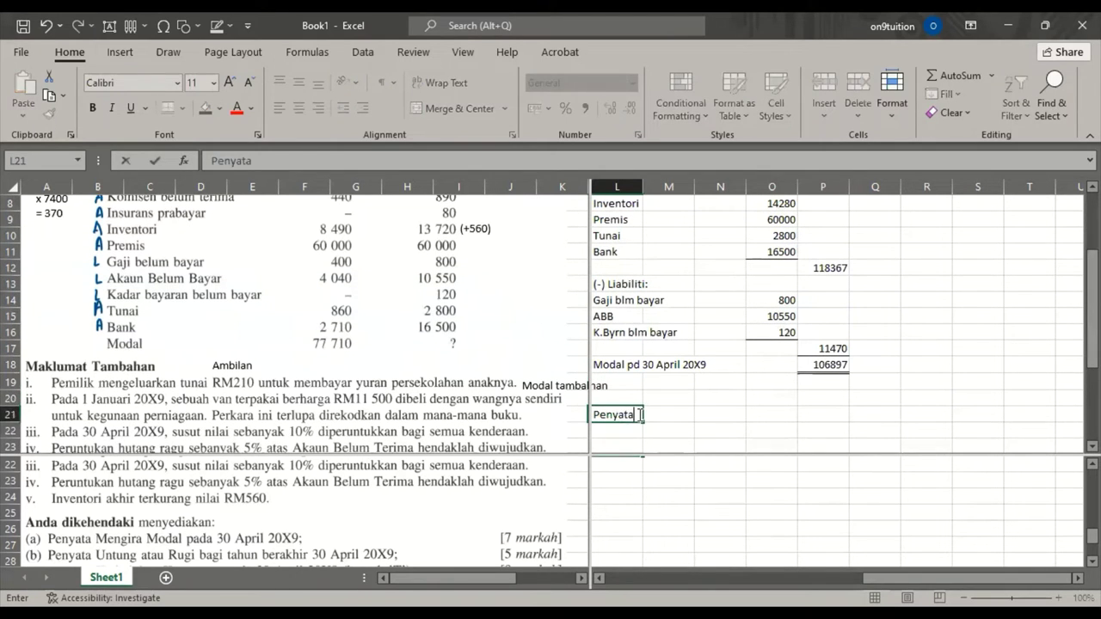
pyautogui.write(' Mengira Untung ')
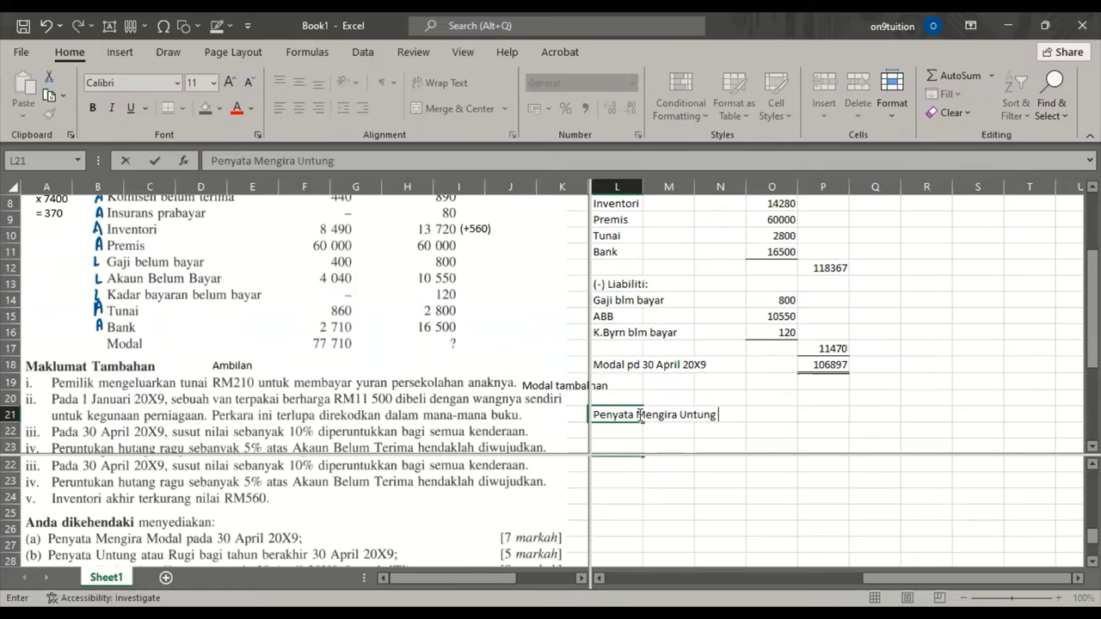
pyautogui.write('Rugi')
pyautogui.write(' bagoi')
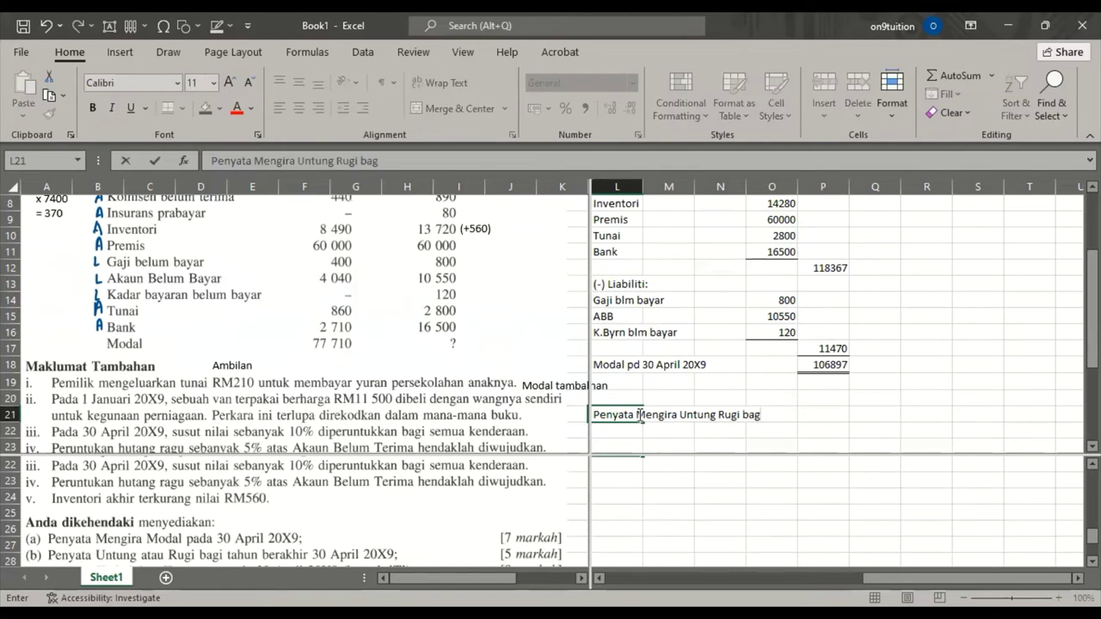
pyautogui.press('BackSpace')
pyautogui.write('i tahun berakhi')
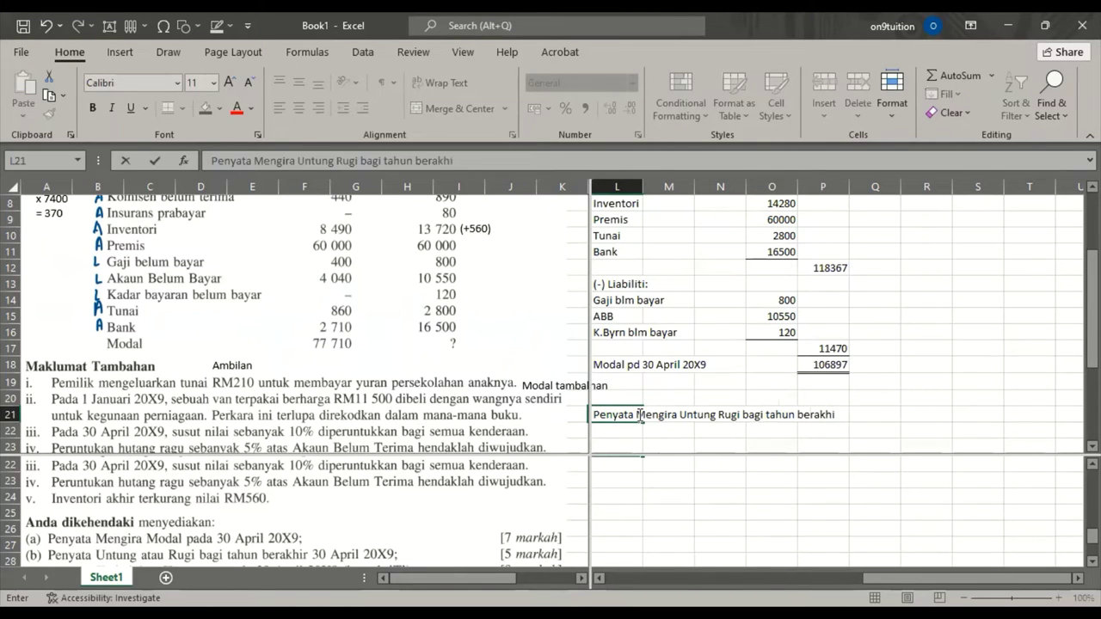
pyautogui.write('r 30 April 20X9')
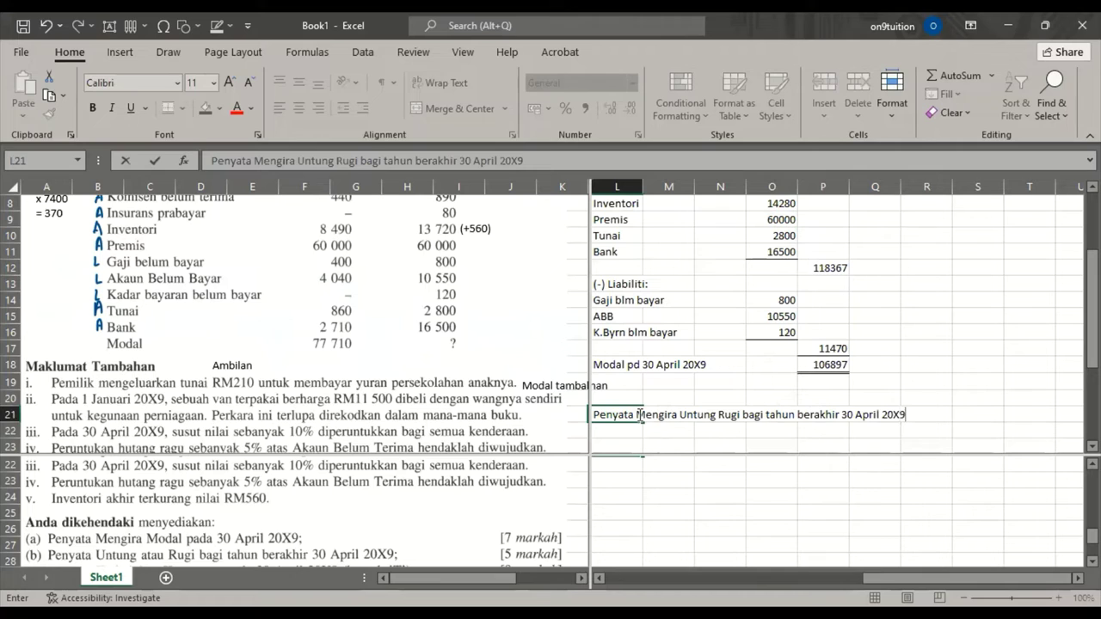
pyautogui.press('Return')
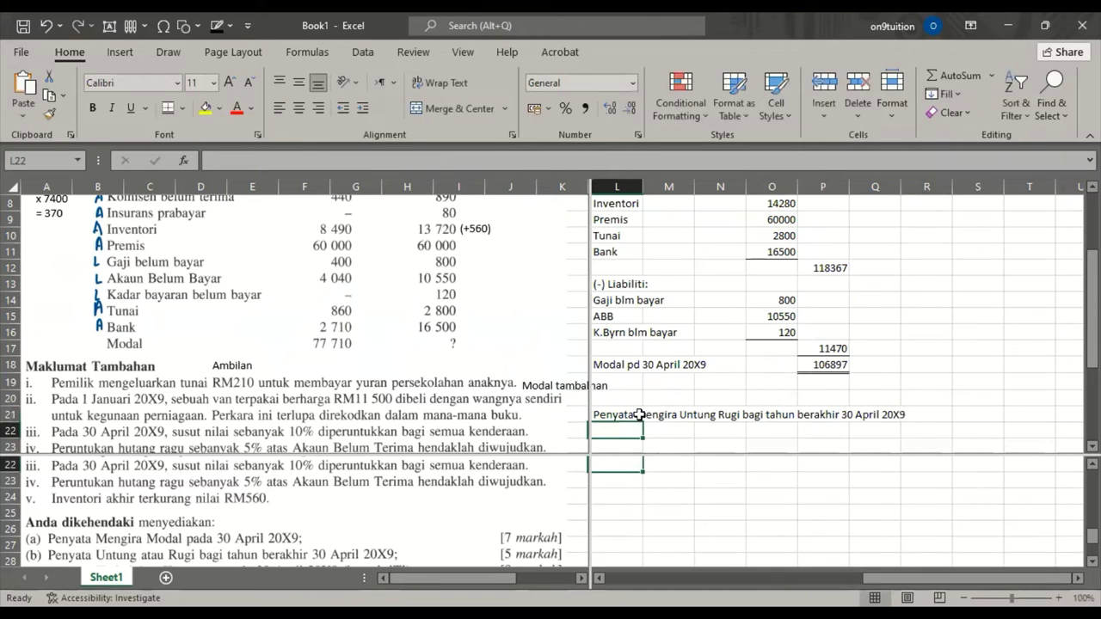
# Step: Add RM as the heading of both amount columns in O22 and P22
pyautogui.click(786, 428)
pyautogui.write('RM')
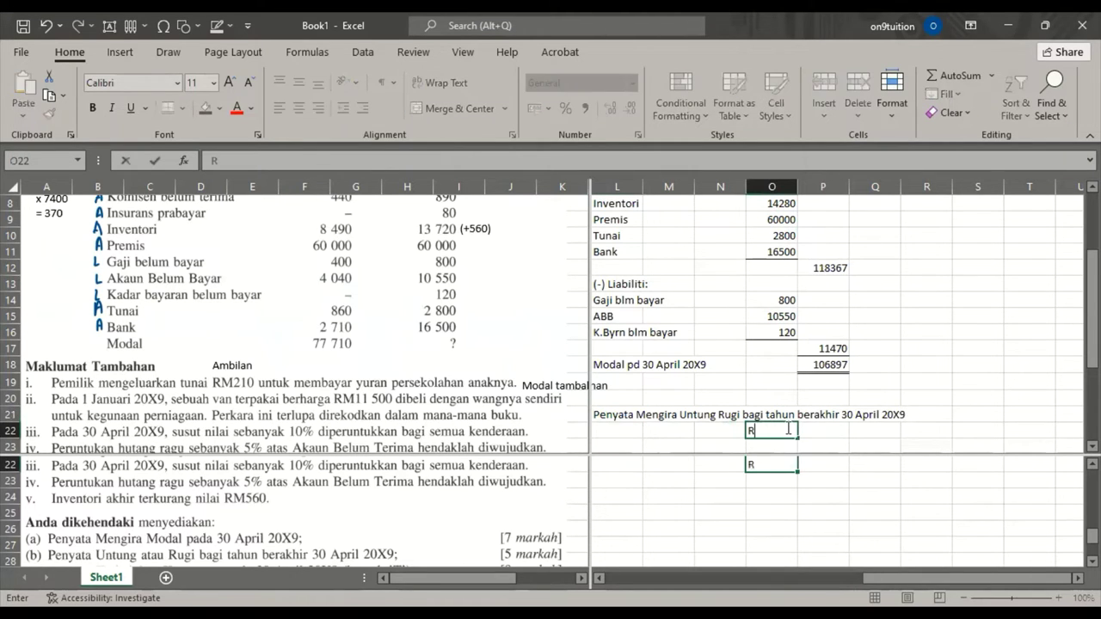
pyautogui.moveTo(801, 437); pyautogui.dragTo(838, 430)
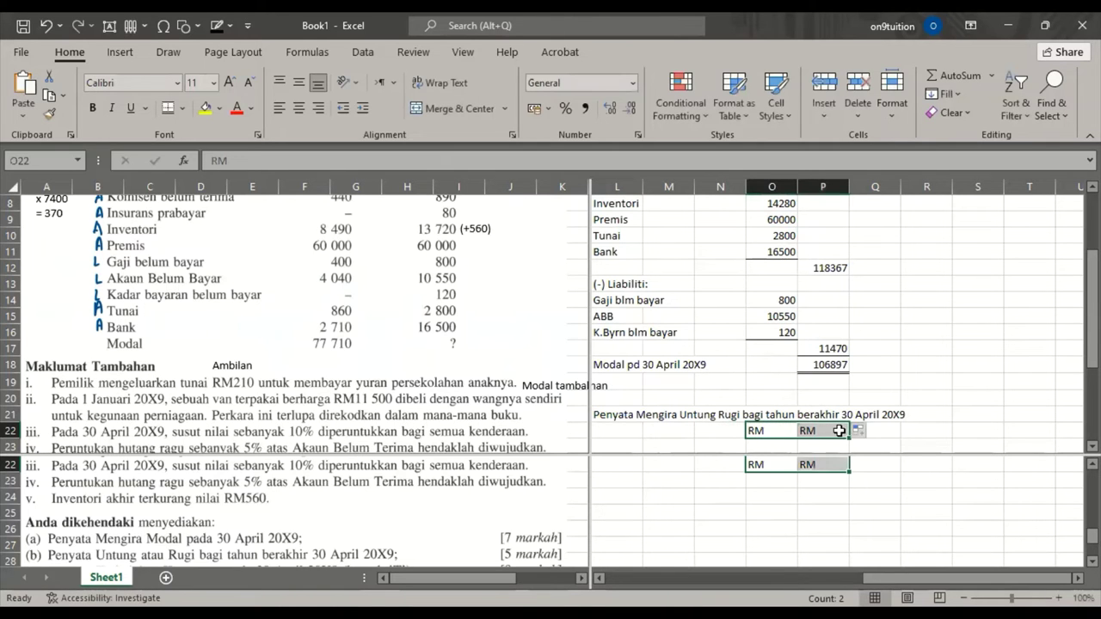
pyautogui.click(910, 362)
# Step: Label L23 as Modal akhir and link P23 to the closing capital with =P18
pyautogui.moveTo(1092, 339); pyautogui.dragTo(1092, 379)
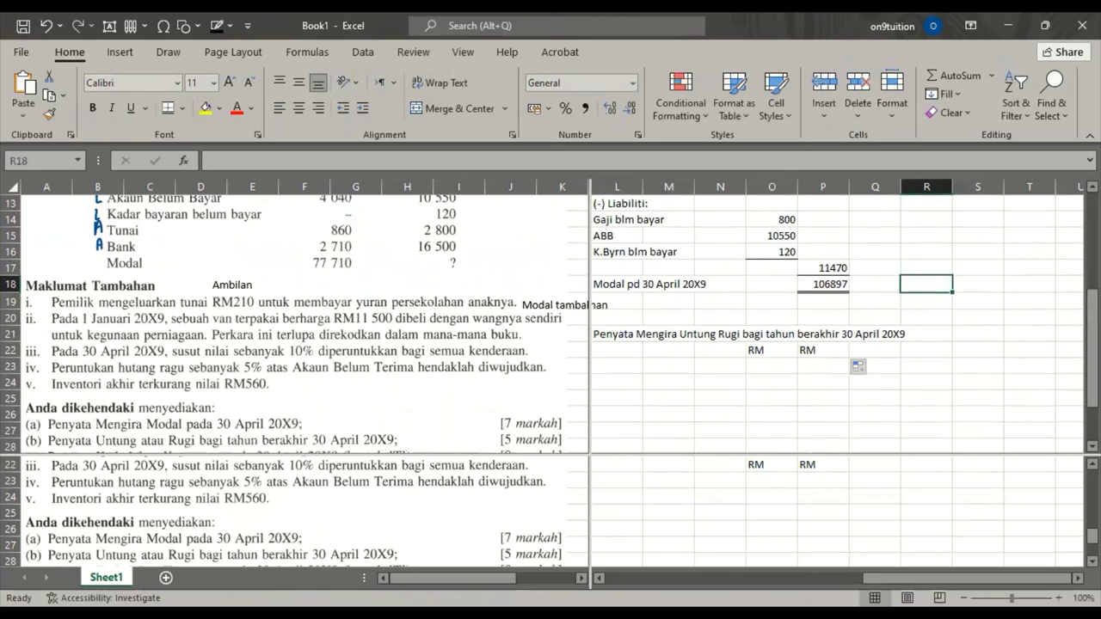
pyautogui.click(621, 365)
pyautogui.write('Modal')
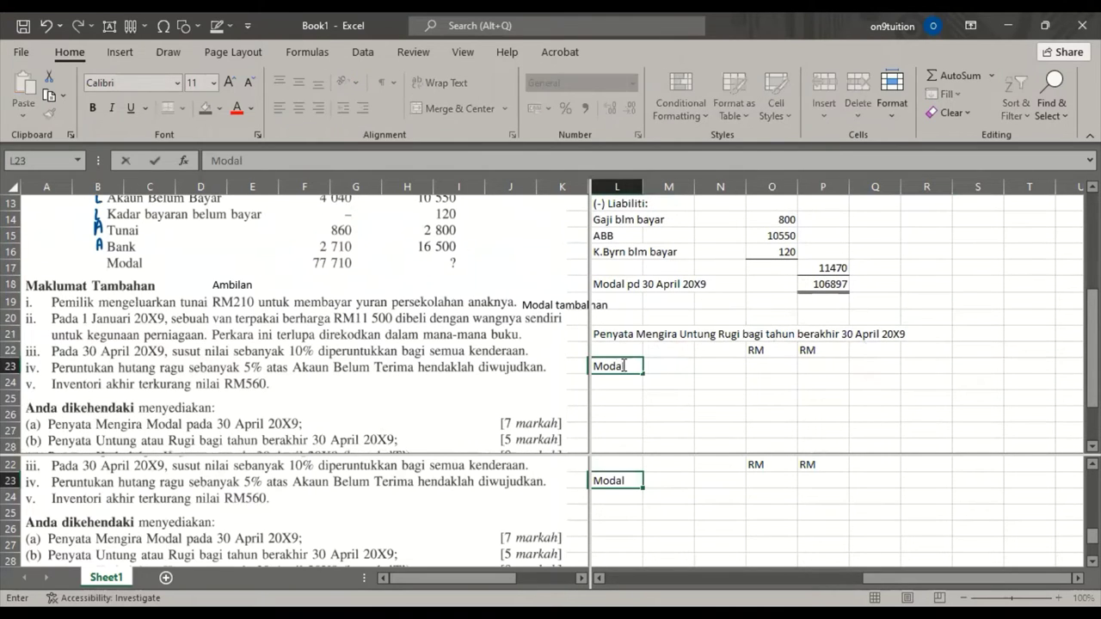
pyautogui.write(' akhir')
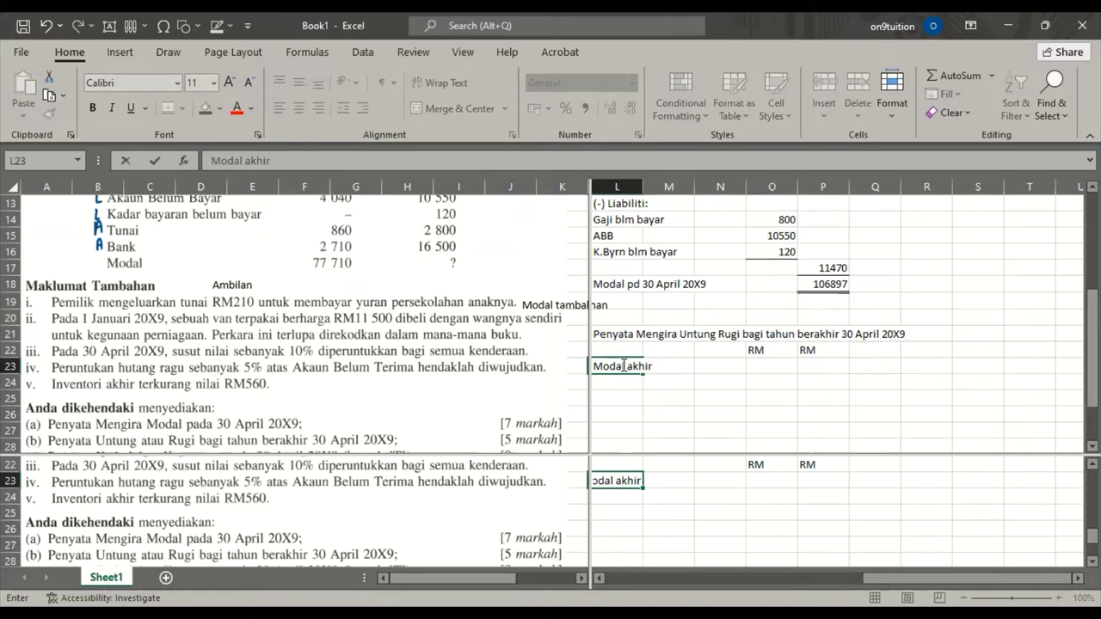
pyautogui.click(812, 370)
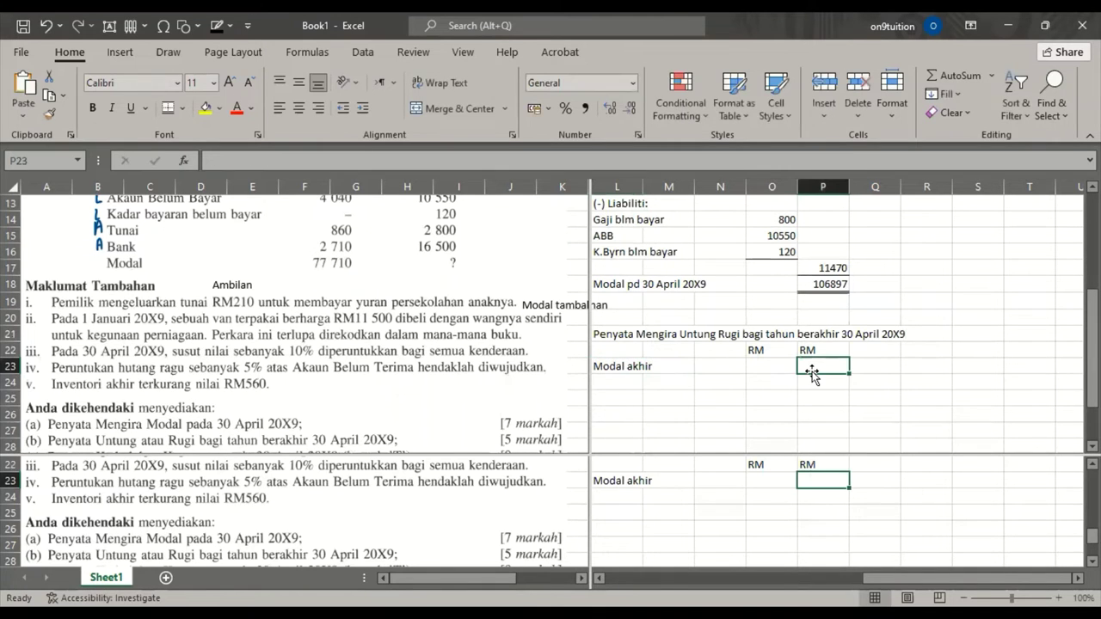
pyautogui.write('=')
pyautogui.click(818, 284)
pyautogui.press('Return')
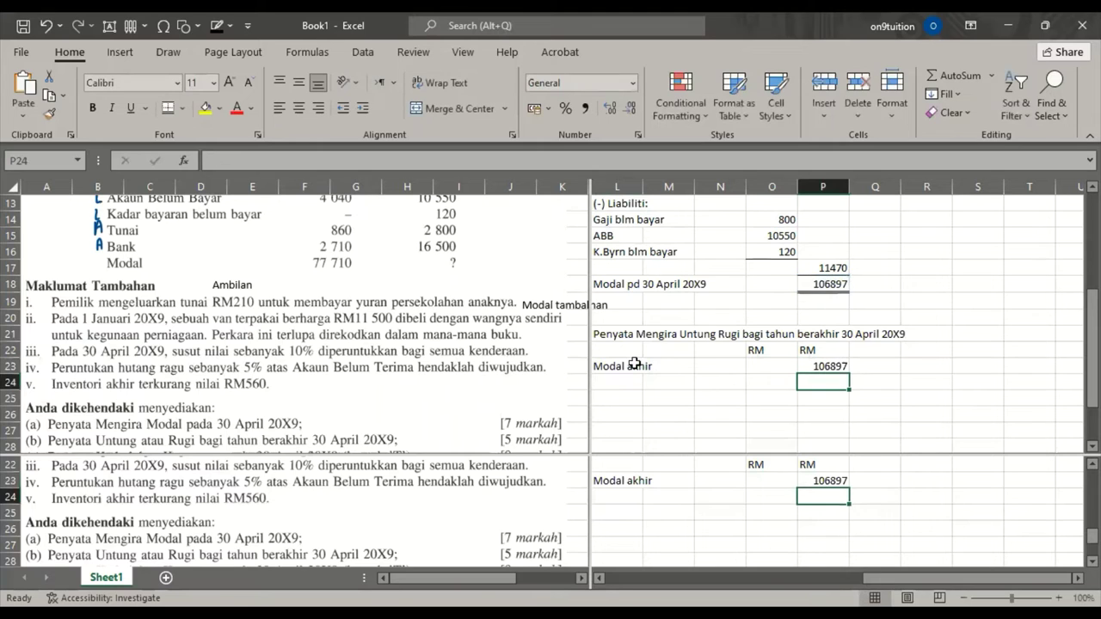
# Step: Add the row (+) Ambilan in L24 with the amount 210 in P24
pyautogui.click(615, 384)
pyautogui.write('(')
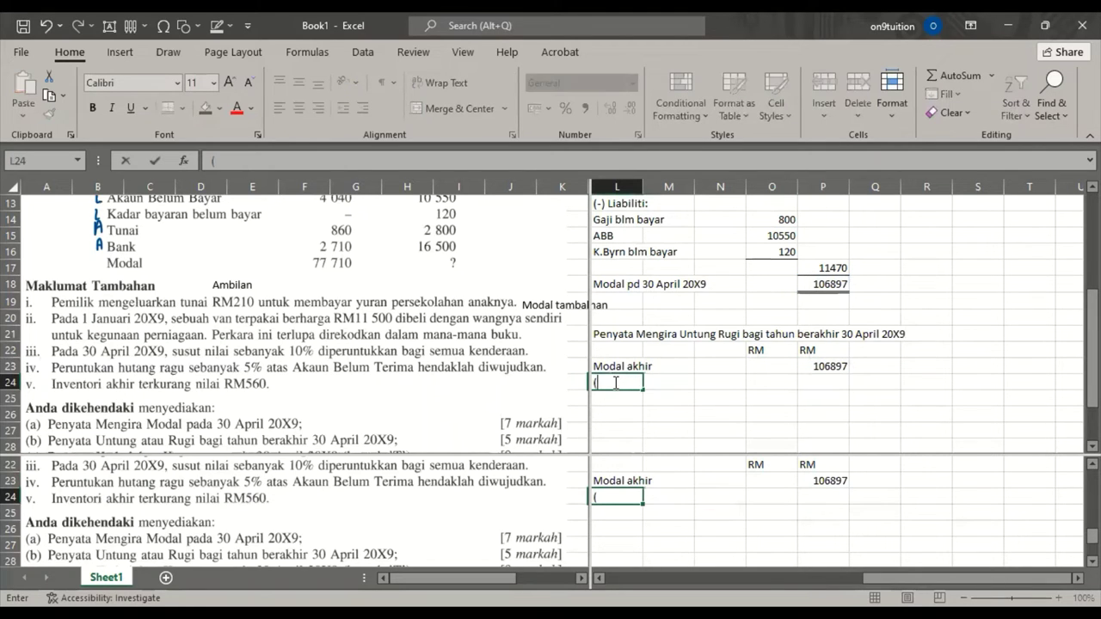
pyautogui.write('+) Ambilan')
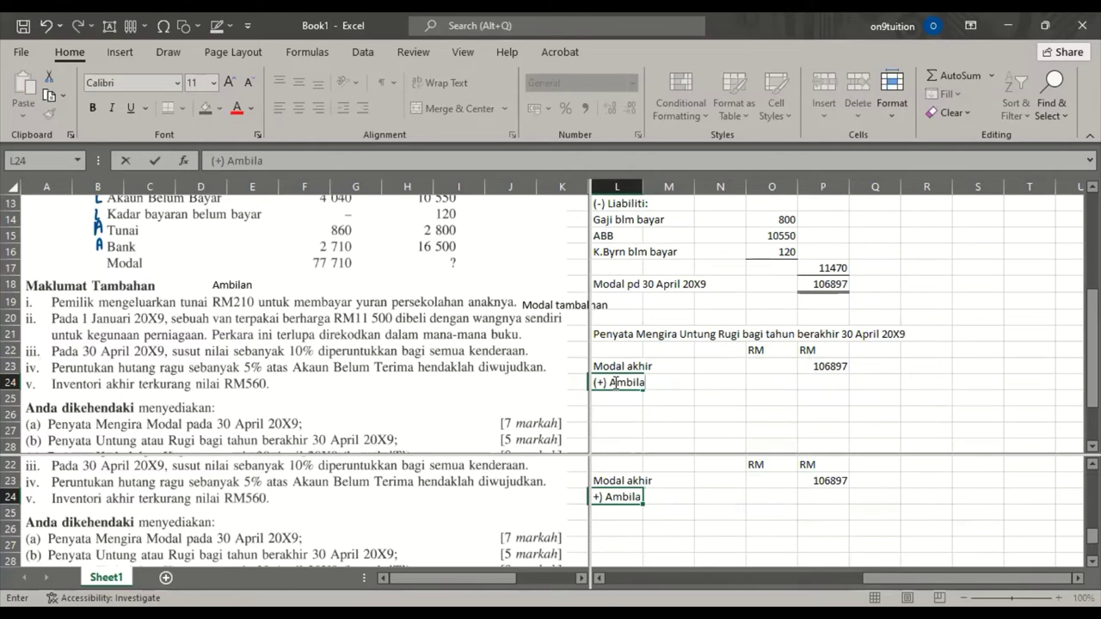
pyautogui.click(839, 382)
pyautogui.write('210')
pyautogui.press('Return')
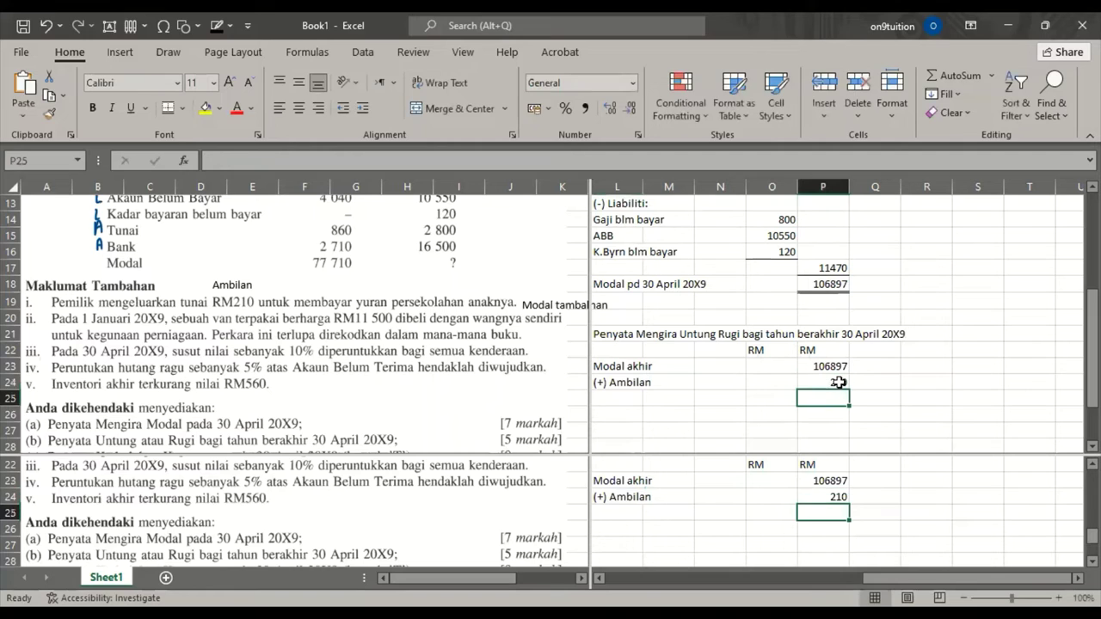
# Step: Add closing capital and drawings in P25 with =P23+P24 and give that cell a top border
pyautogui.write('=')
pyautogui.click(836, 366)
pyautogui.write('+')
pyautogui.click(834, 381)
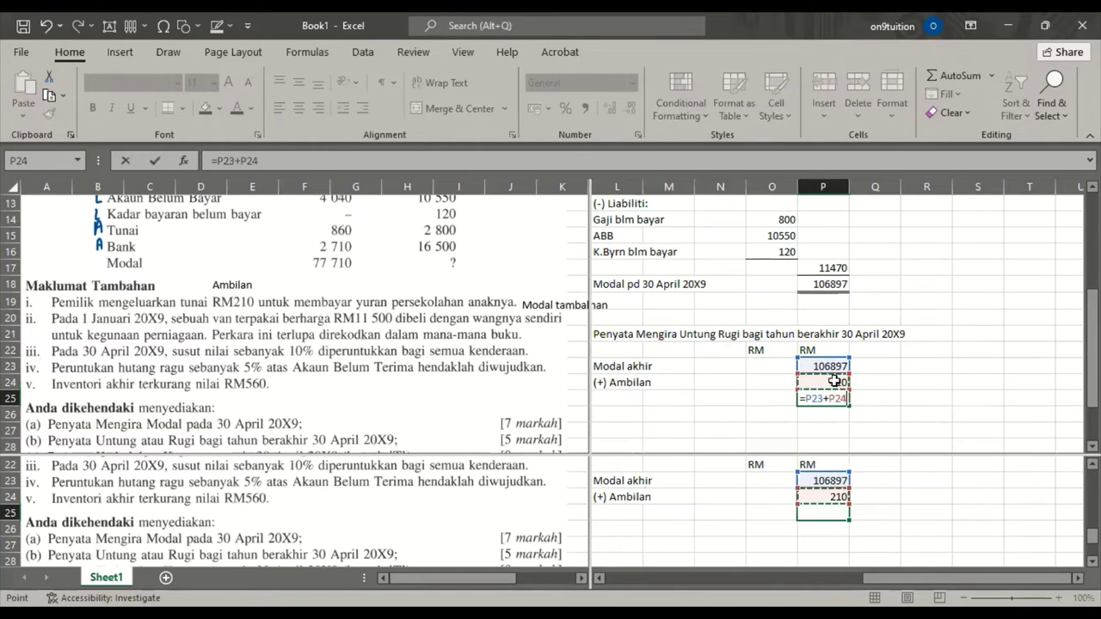
pyautogui.press('Return')
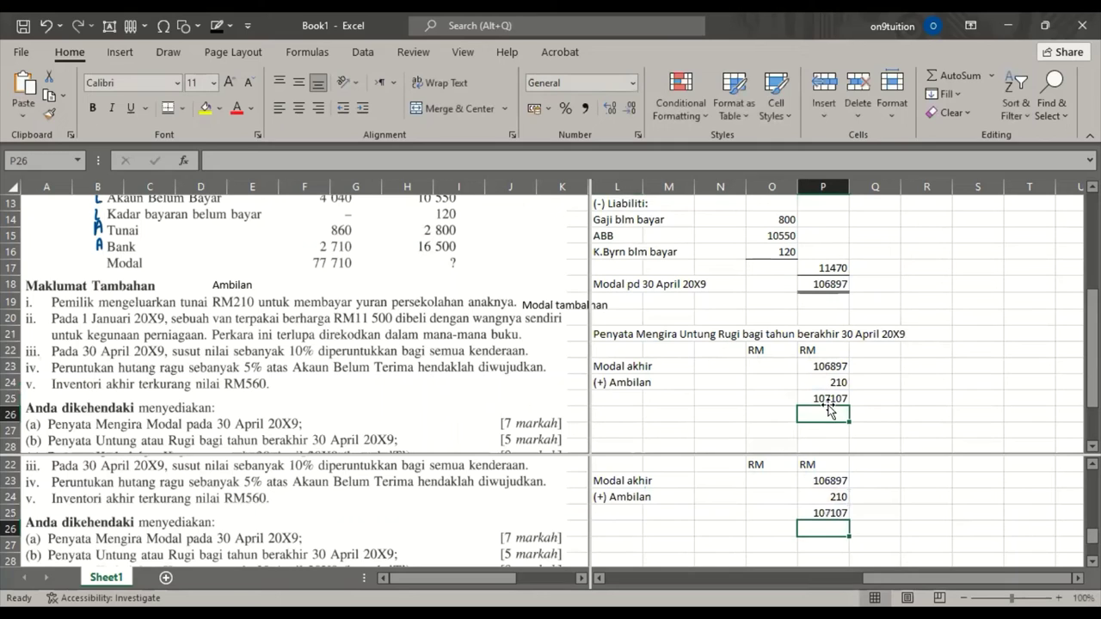
pyautogui.click(828, 401)
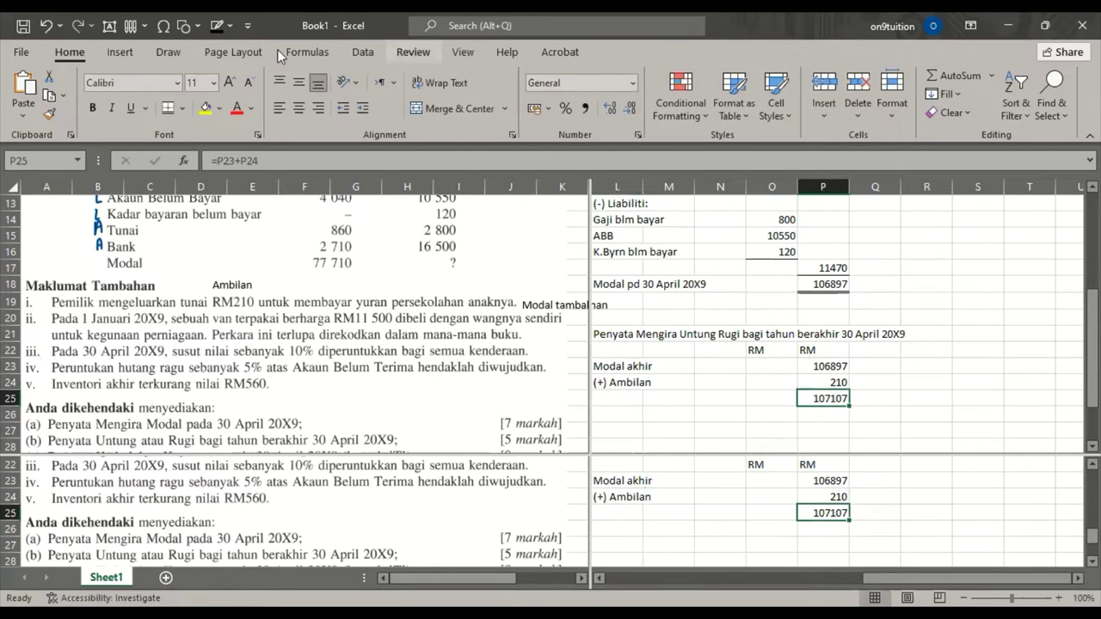
pyautogui.click(182, 109)
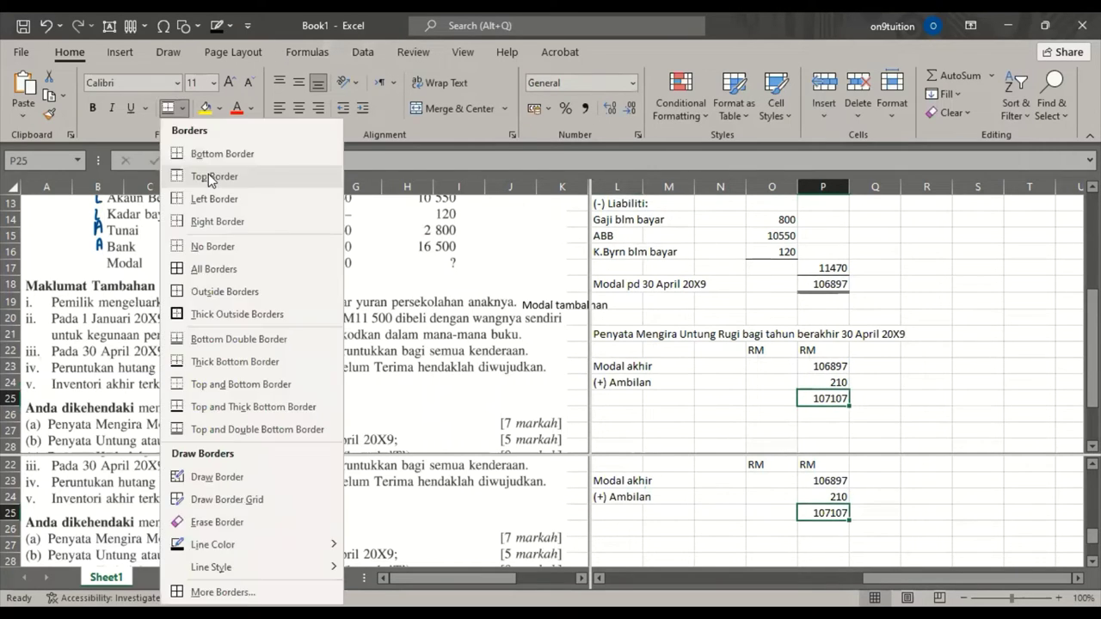
pyautogui.click(210, 178)
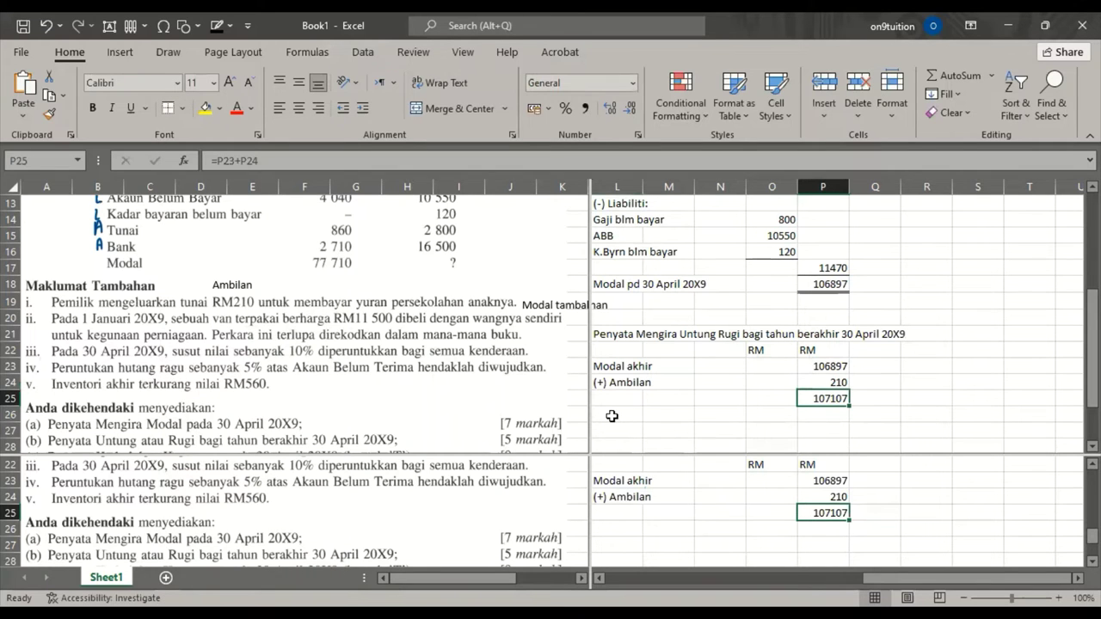
# Step: Label the deduction rows (-) Modal awal in L26 and an indented Modal tambahan in L27
pyautogui.click(611, 414)
pyautogui.write('(-')
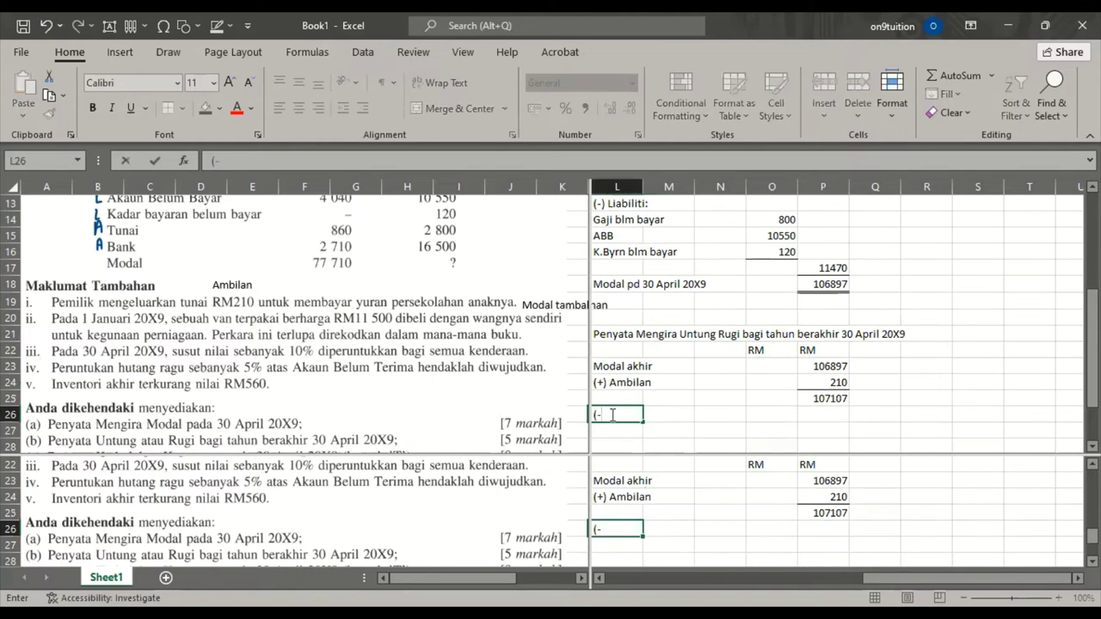
pyautogui.write(') Mod')
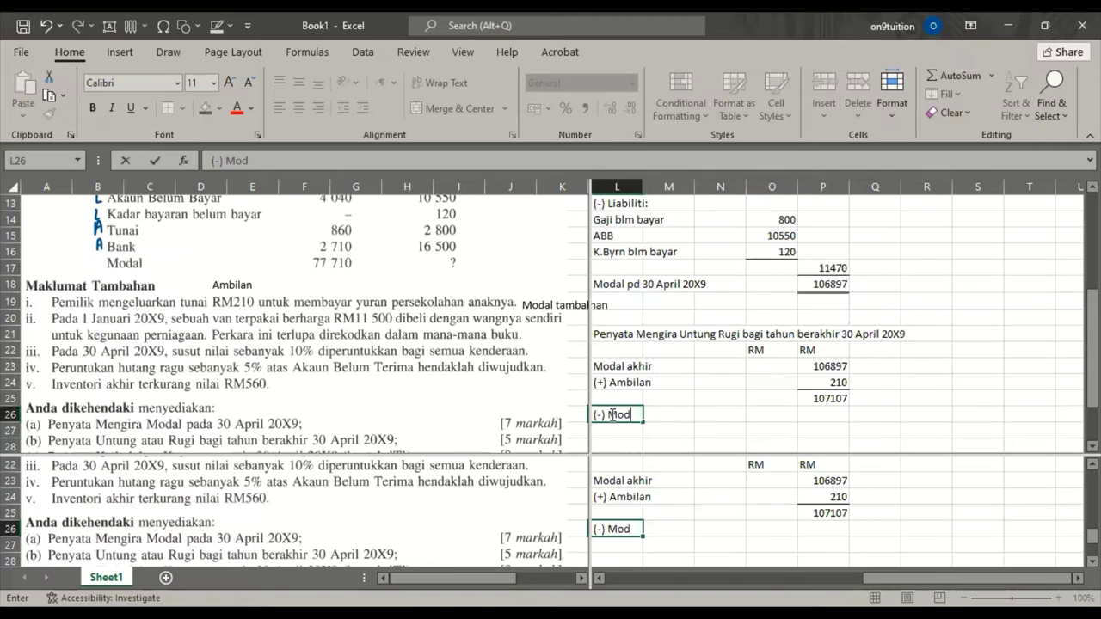
pyautogui.write('al awal')
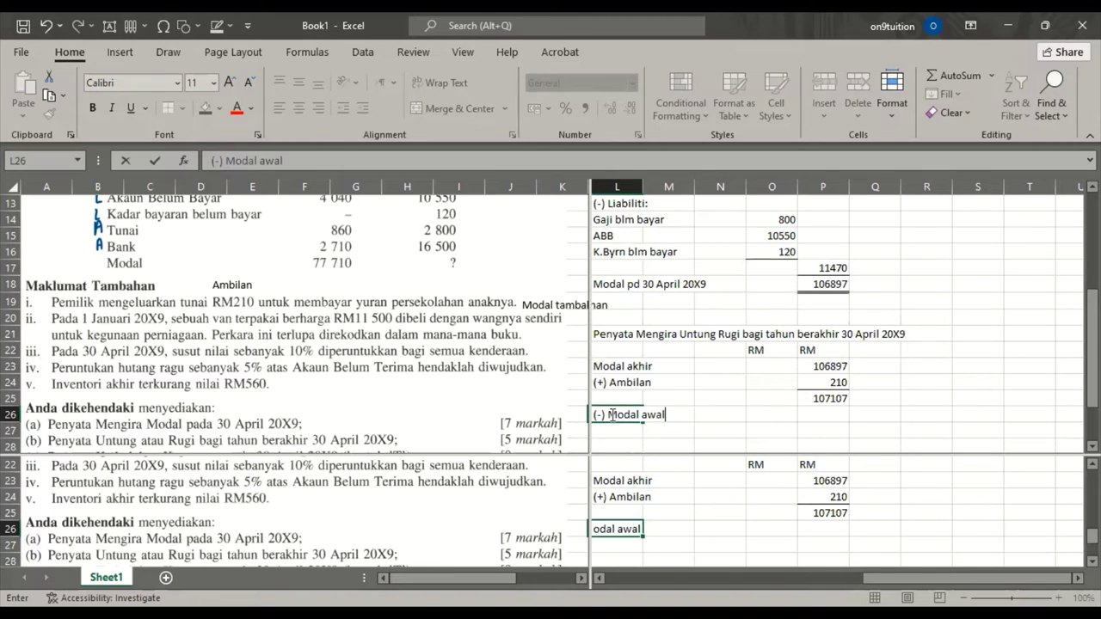
pyautogui.press('Return')
pyautogui.write('Modal tambahan')
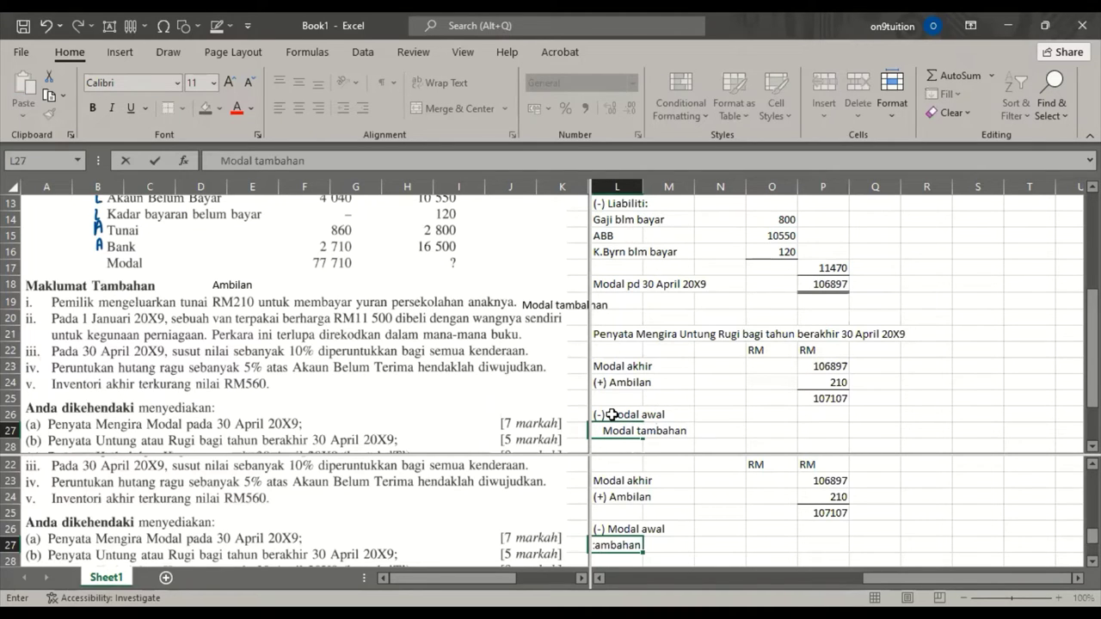
# Step: Enter 77710 in O26 and 11500 in O27, and rule them off with a top border on O28
pyautogui.click(780, 415)
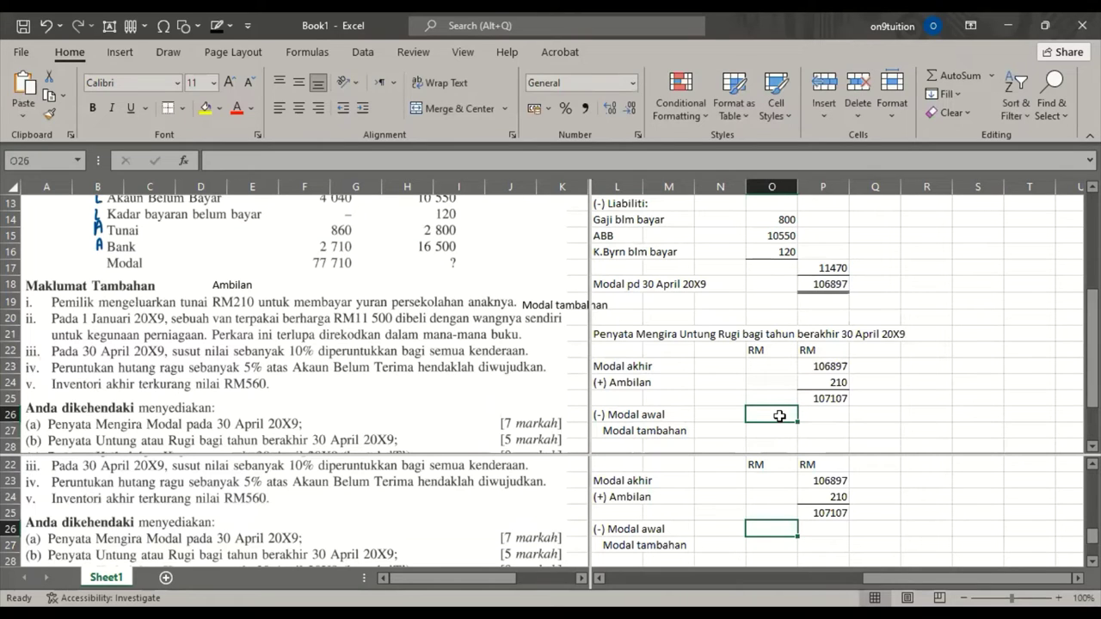
pyautogui.write('77710')
pyautogui.press('Return')
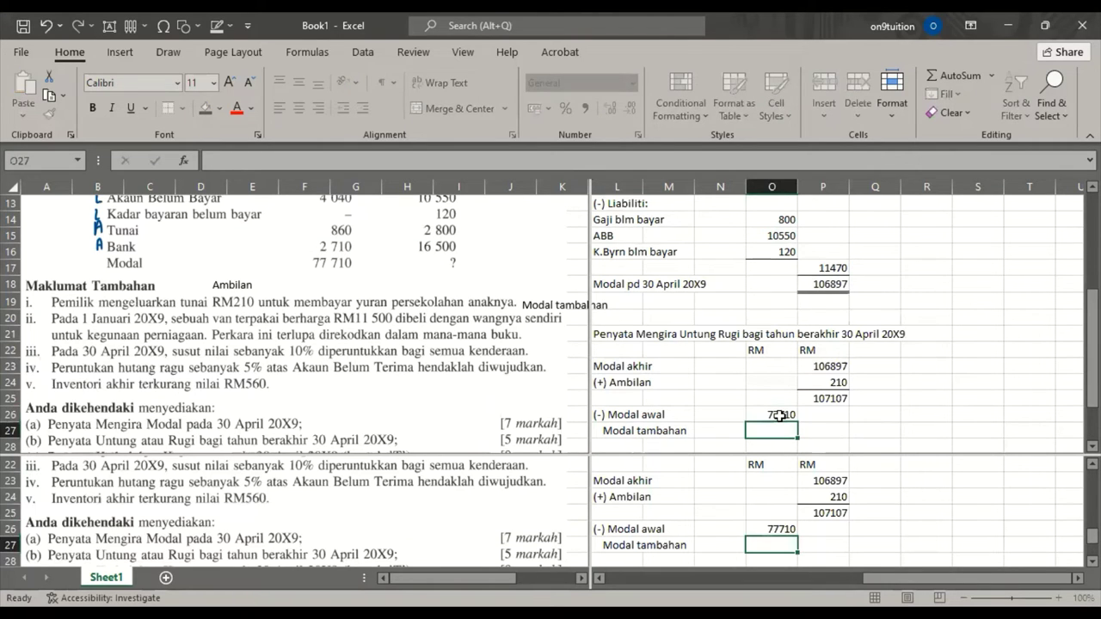
pyautogui.write('11500')
pyautogui.press('Return')
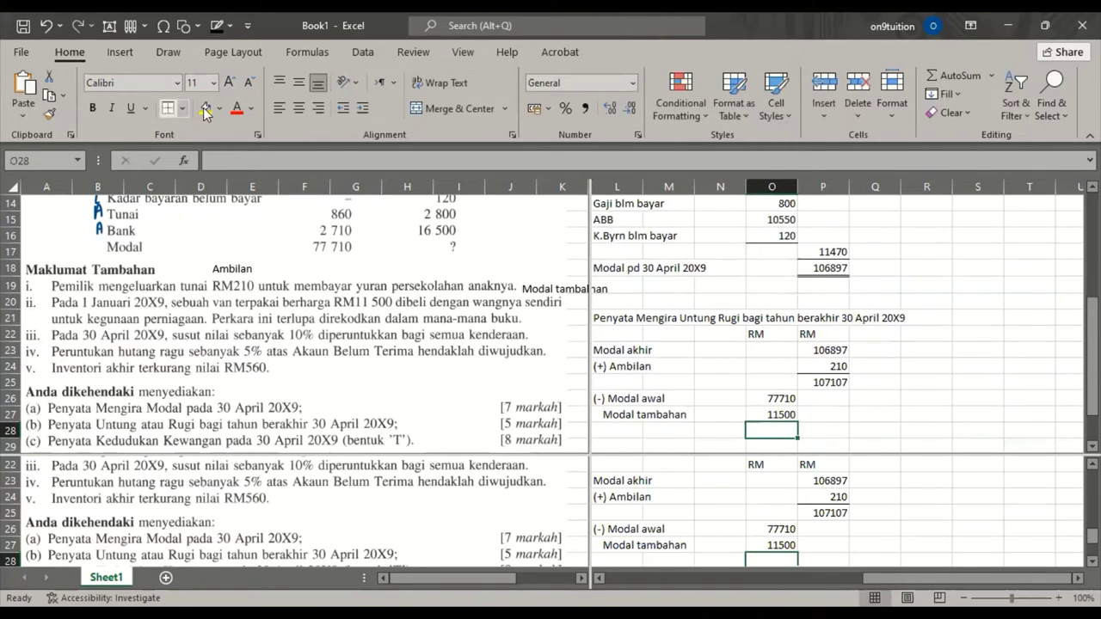
# Step: Total the opening and additional capital in P28 with =O26+O27
pyautogui.click(827, 426)
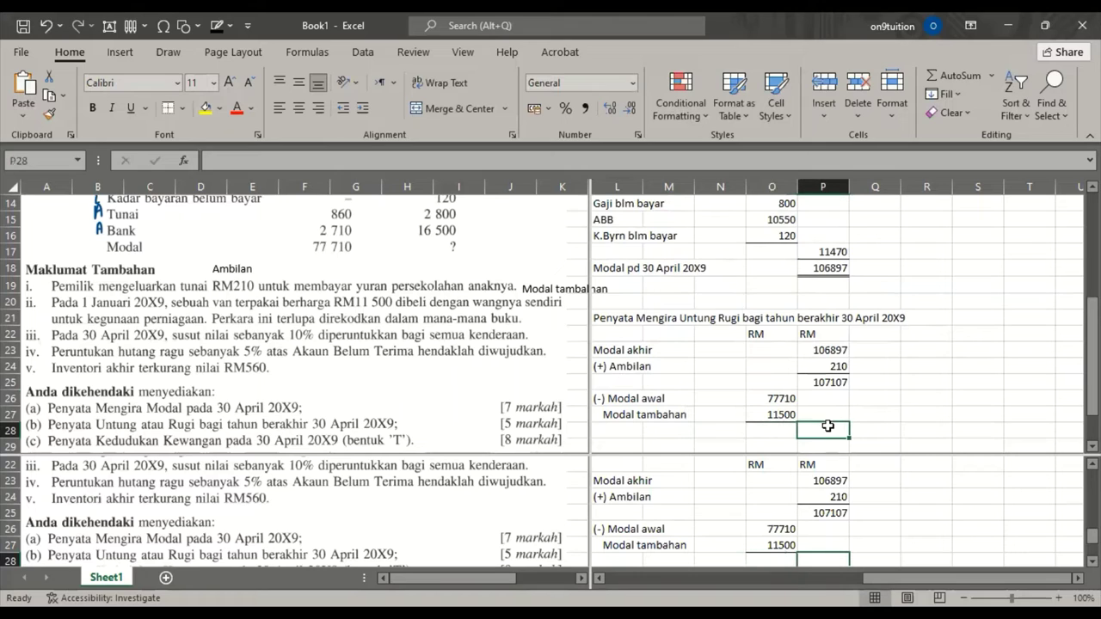
pyautogui.write('=')
pyautogui.click(766, 396)
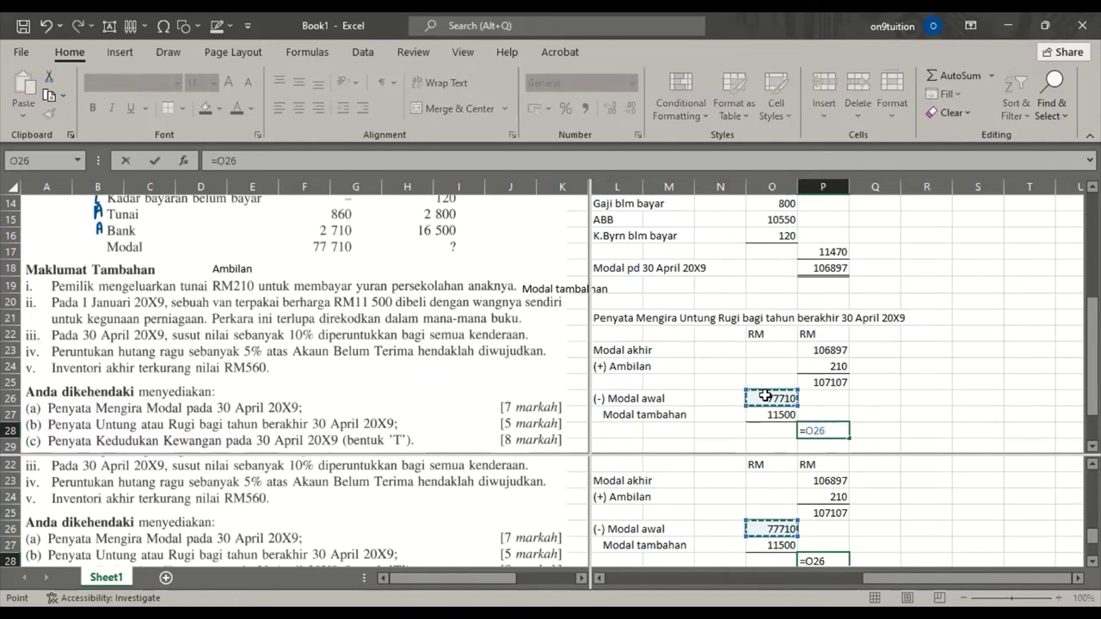
pyautogui.write('+')
pyautogui.click(768, 413)
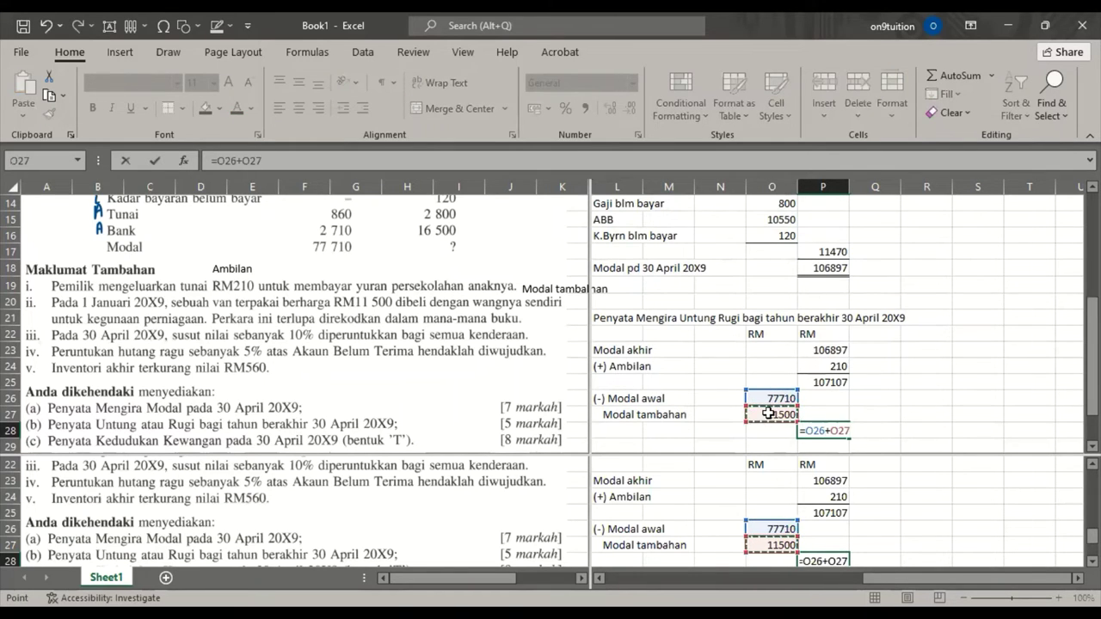
pyautogui.press('Return')
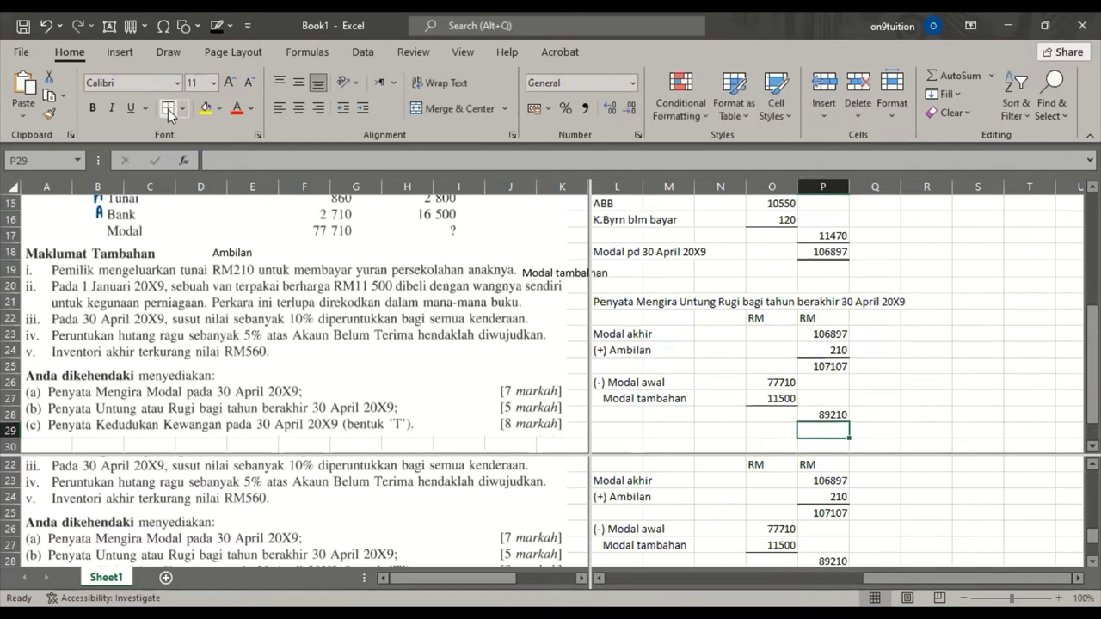
# Step: Give P29 a top and double bottom border for the profit or loss result
pyautogui.click(182, 109)
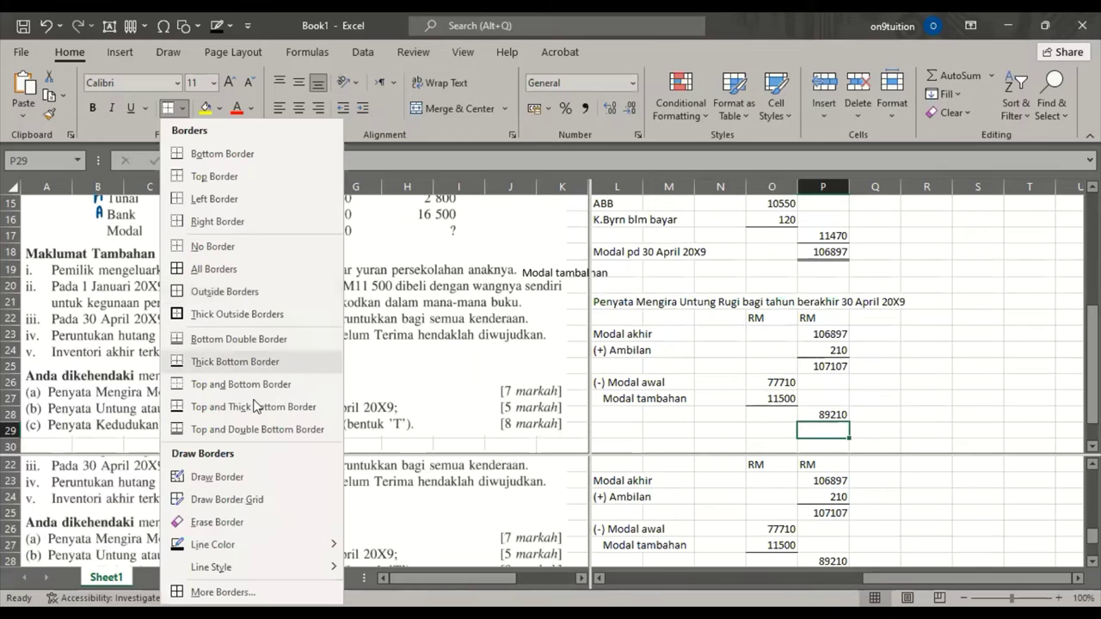
pyautogui.click(257, 426)
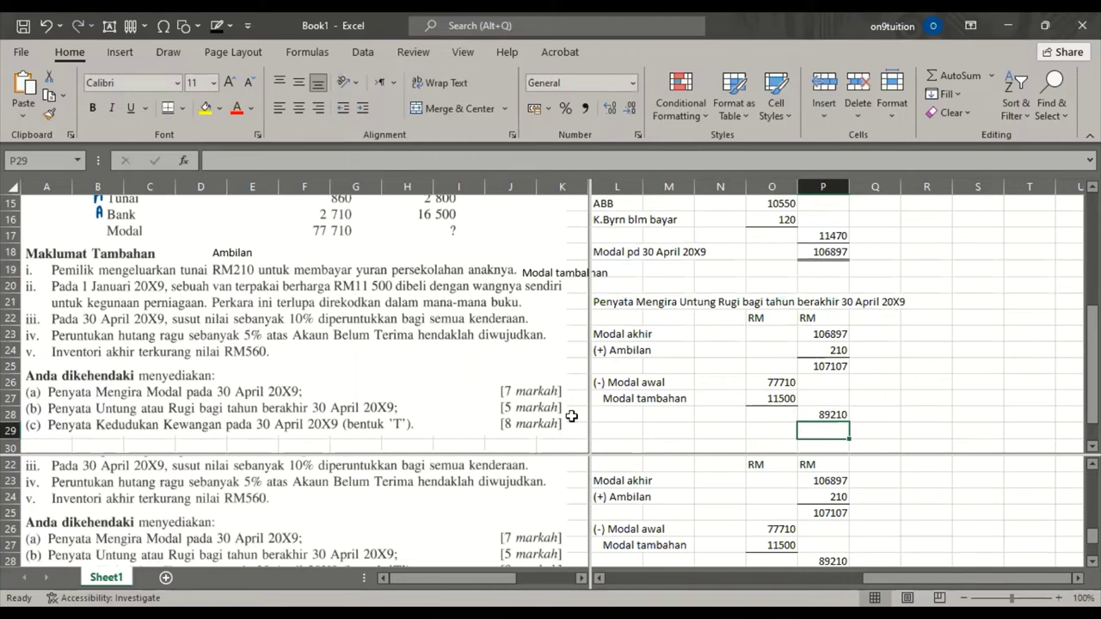
# Step: Calculate the profit or loss in P29 with =P25-P28
pyautogui.write('=')
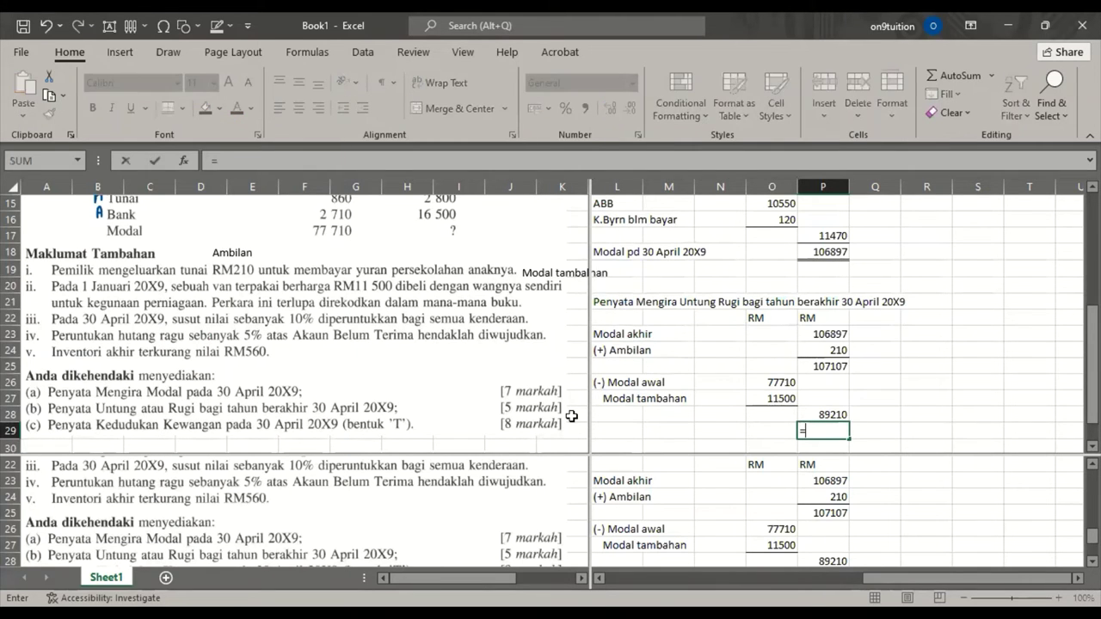
pyautogui.click(812, 373)
pyautogui.write('-')
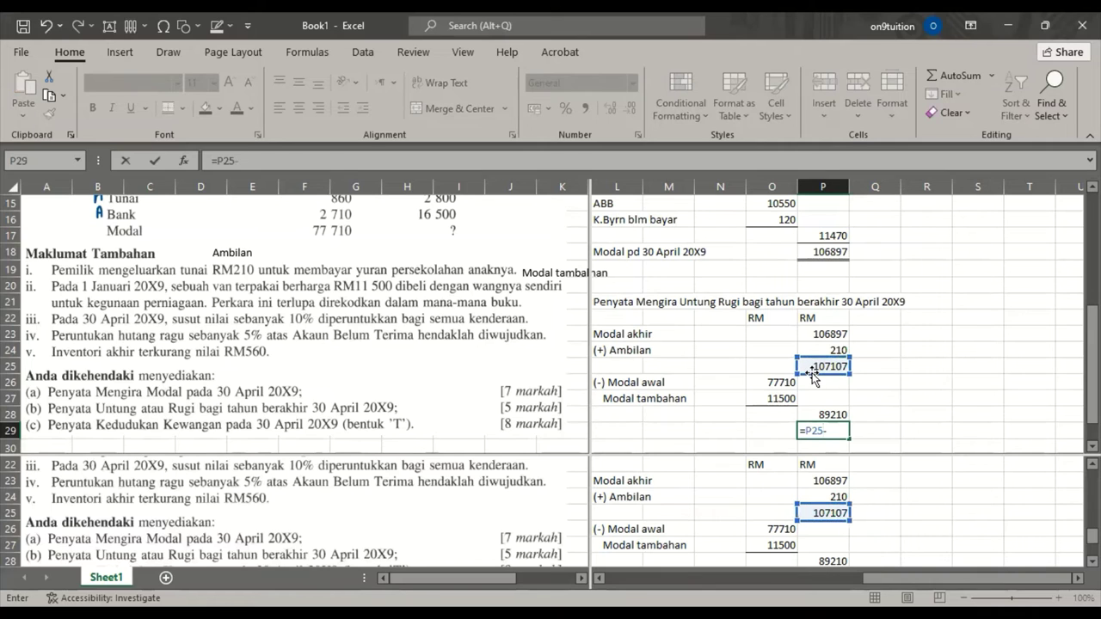
pyautogui.click(831, 414)
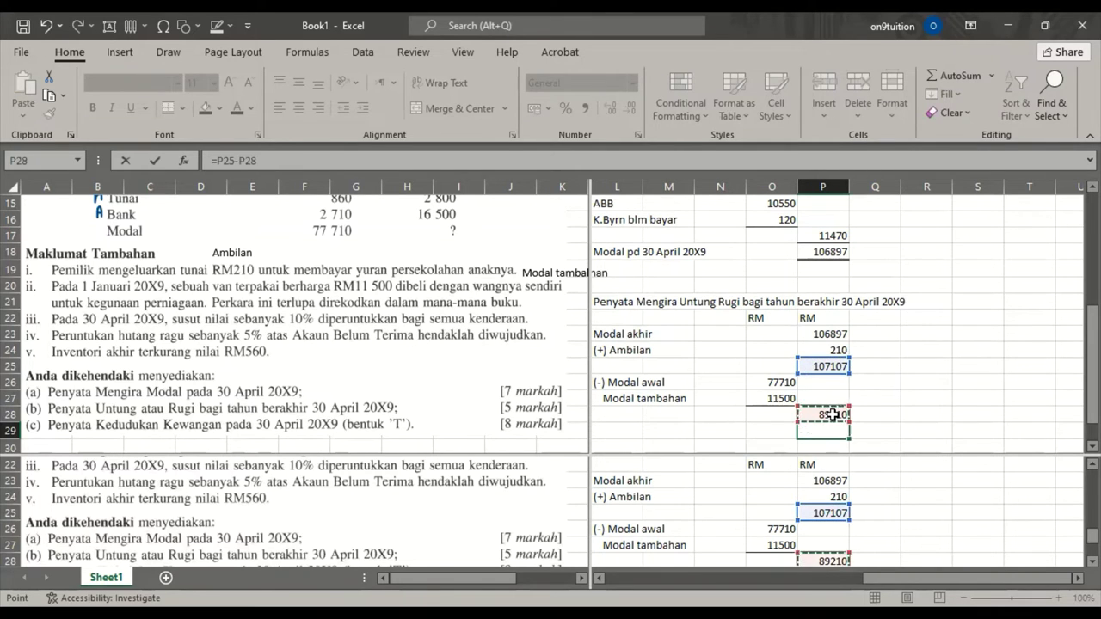
pyautogui.press('Return')
# Step: Label the result row in L29 as Untung bersih
pyautogui.click(615, 414)
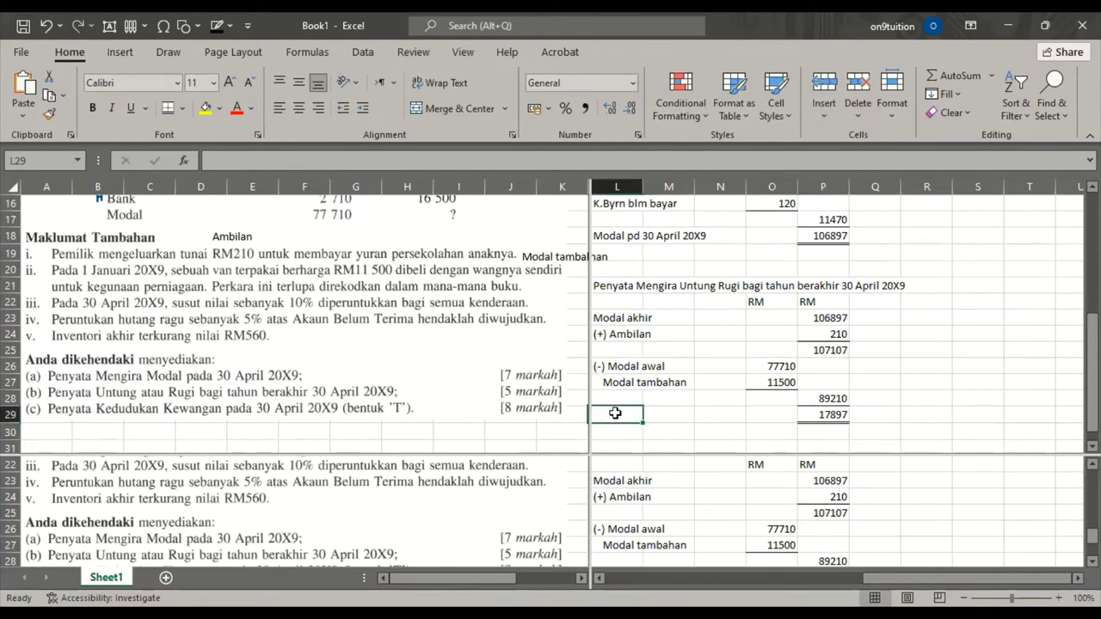
pyautogui.write('Untun')
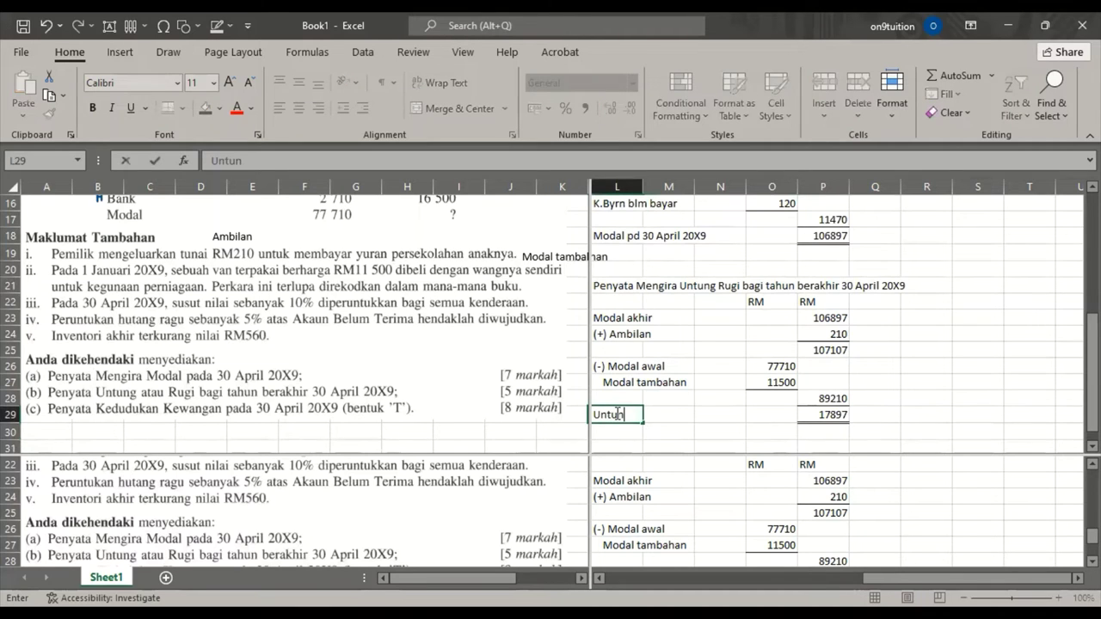
pyautogui.write('g bersih')
pyautogui.press('Return')
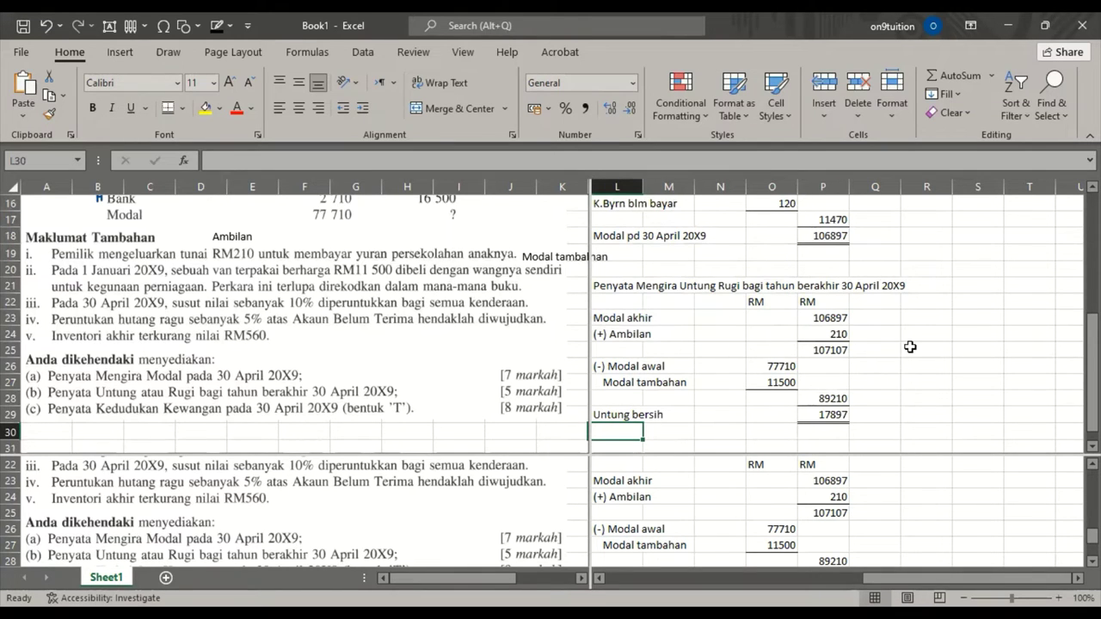
# Step: Enter the third statement's title, Penyata Kedudukan Kewangan pada 30 April 20X9, in L32
pyautogui.scroll(-2, 679, 447)
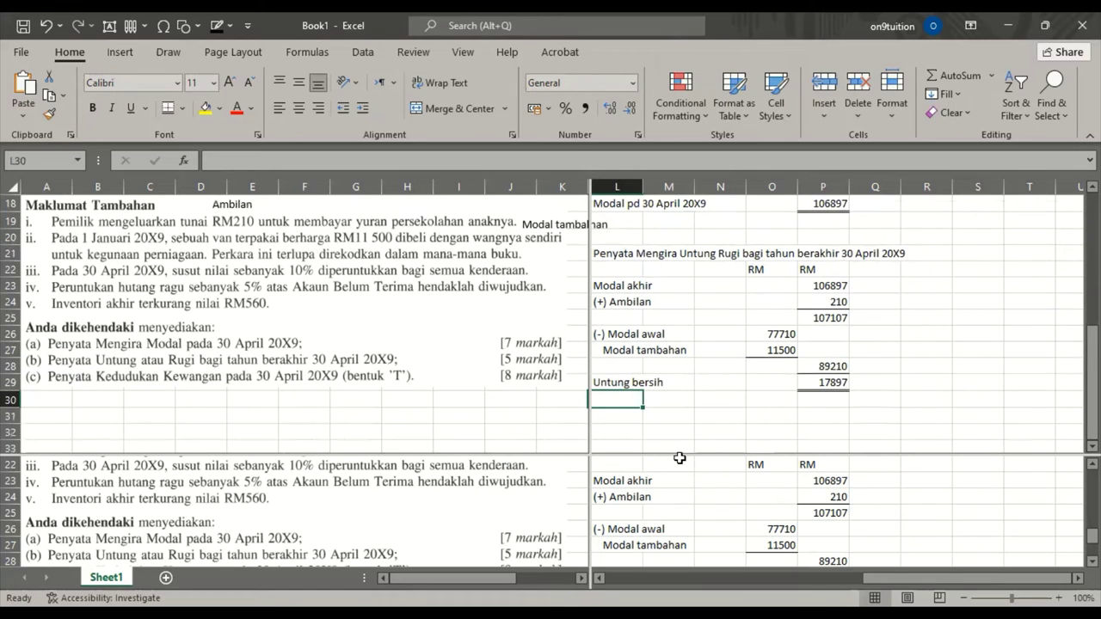
pyautogui.click(629, 429)
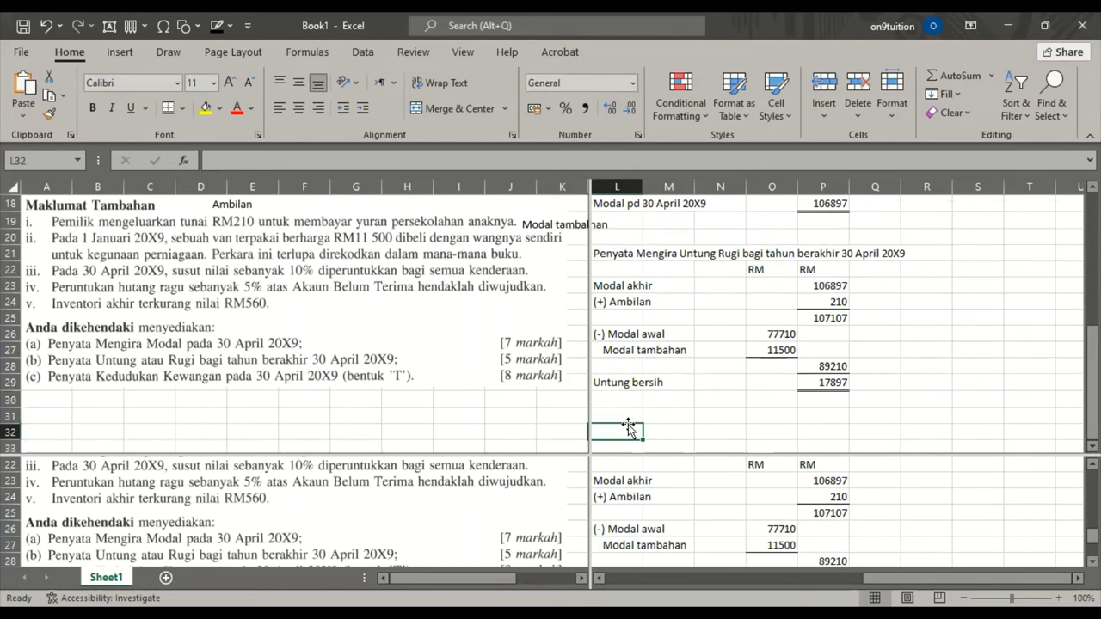
pyautogui.write('Peny')
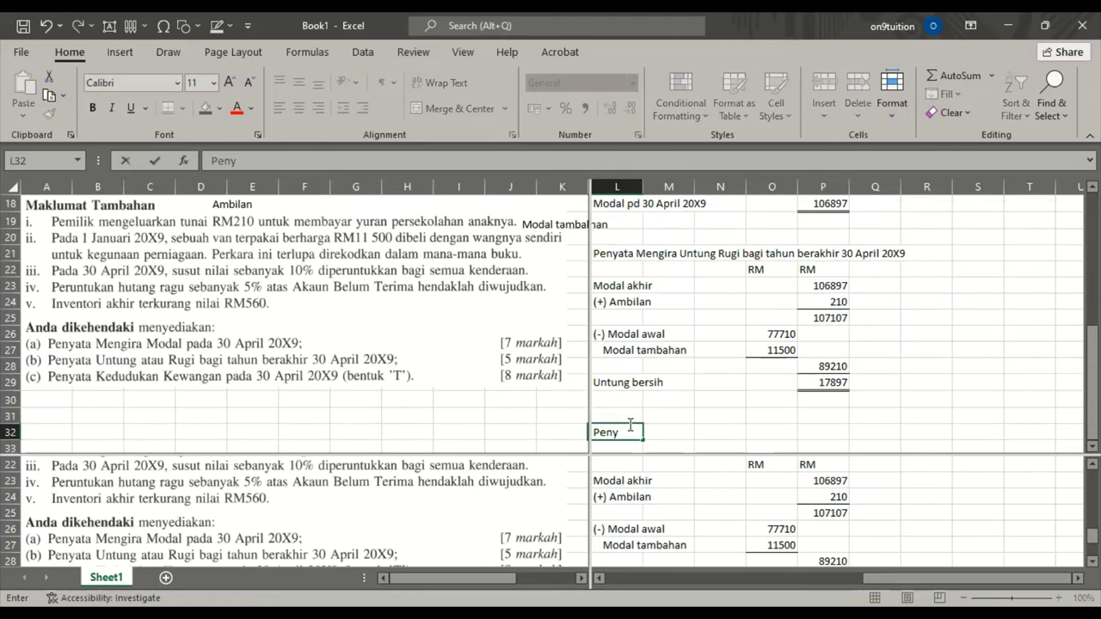
pyautogui.write('ata Kedudukan K')
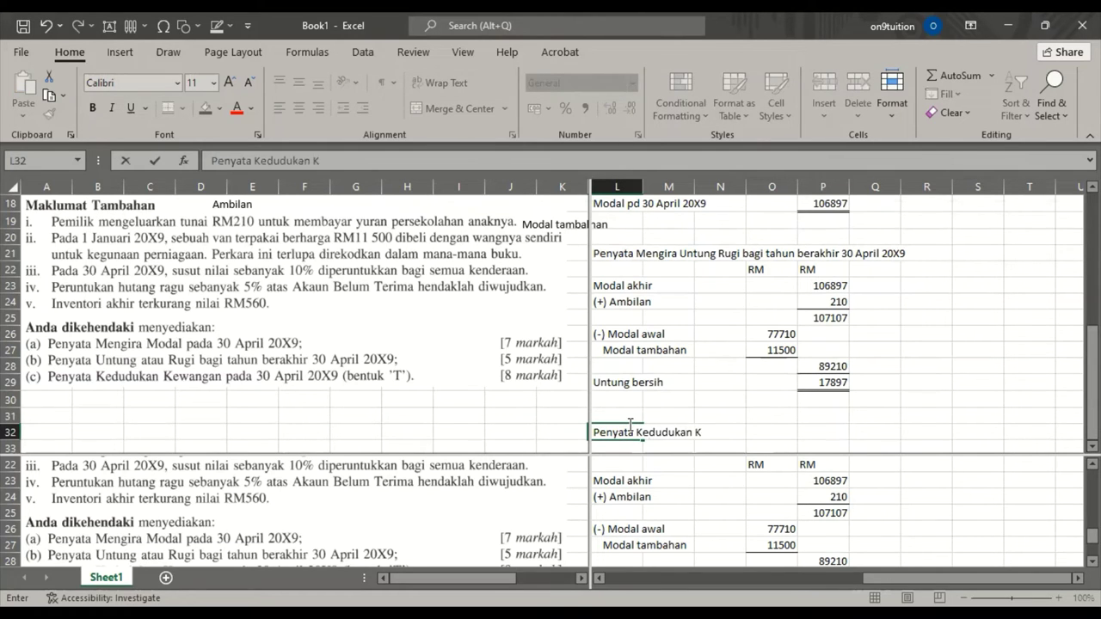
pyautogui.write('ewangan pada 30 Ap')
pyautogui.write('r')
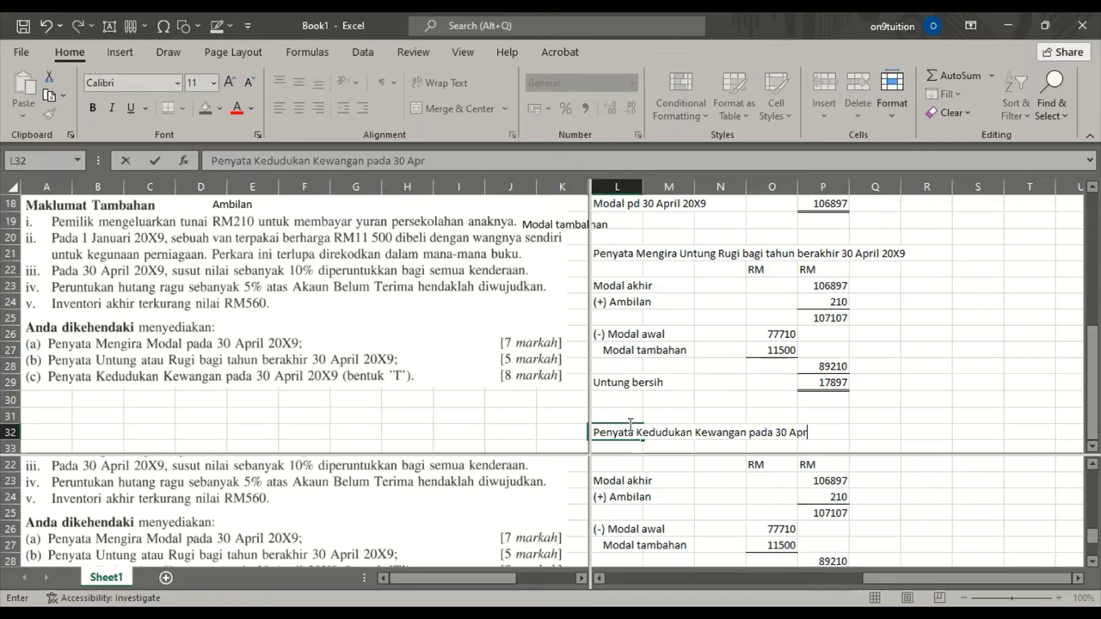
pyautogui.write('il 20X9')
pyautogui.press('Return')
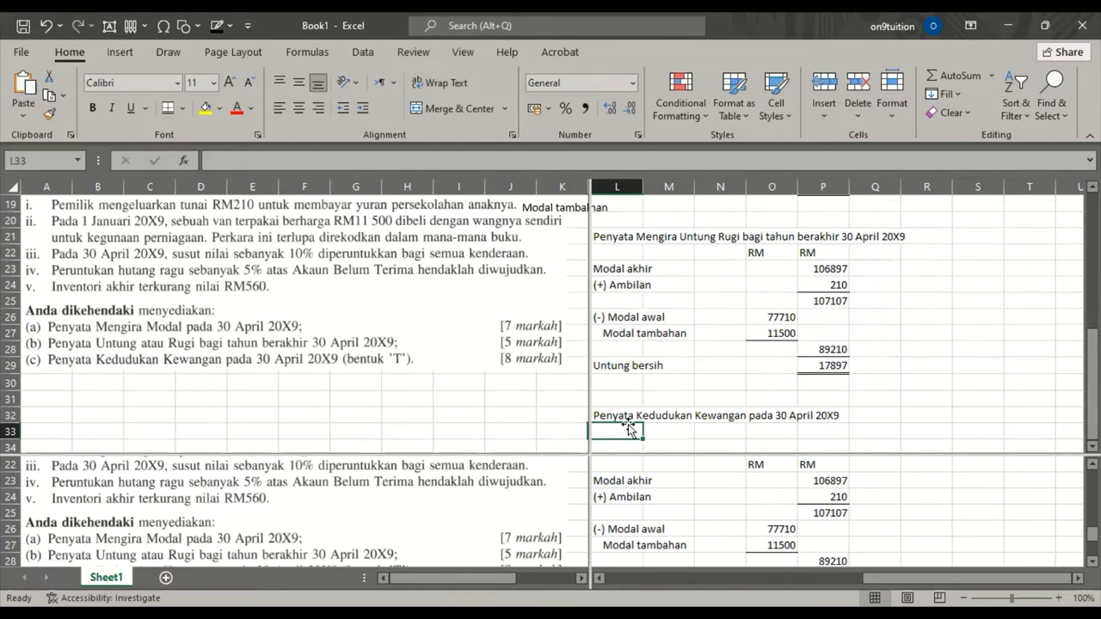
# Step: Add the section heading Aset Bukan Semasa in L33
pyautogui.write('Ase')
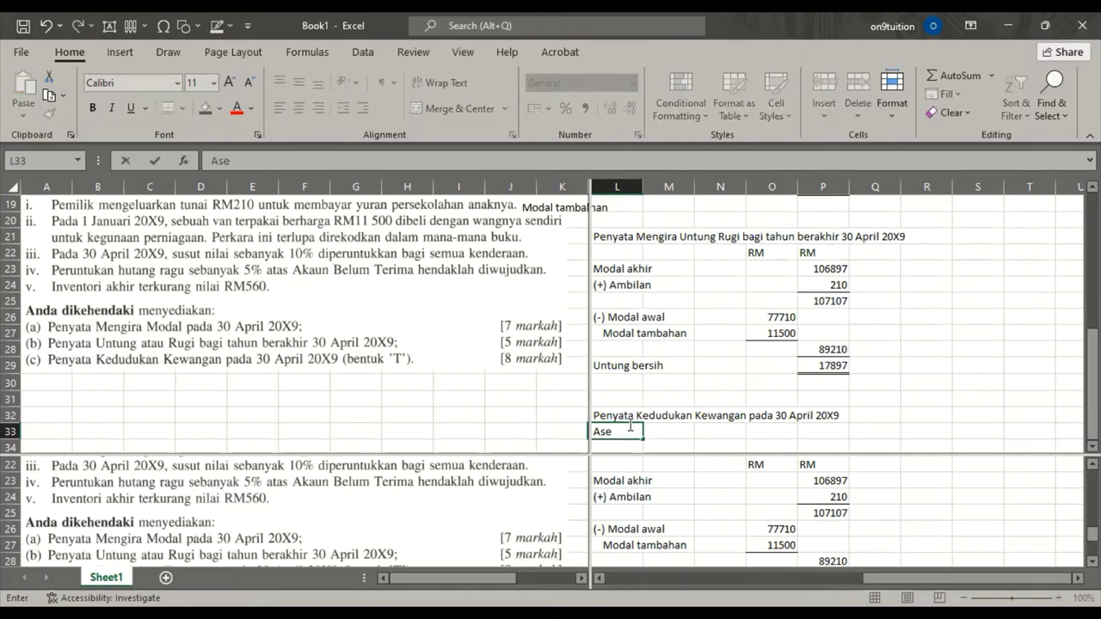
pyautogui.write('t Bukan Semasa')
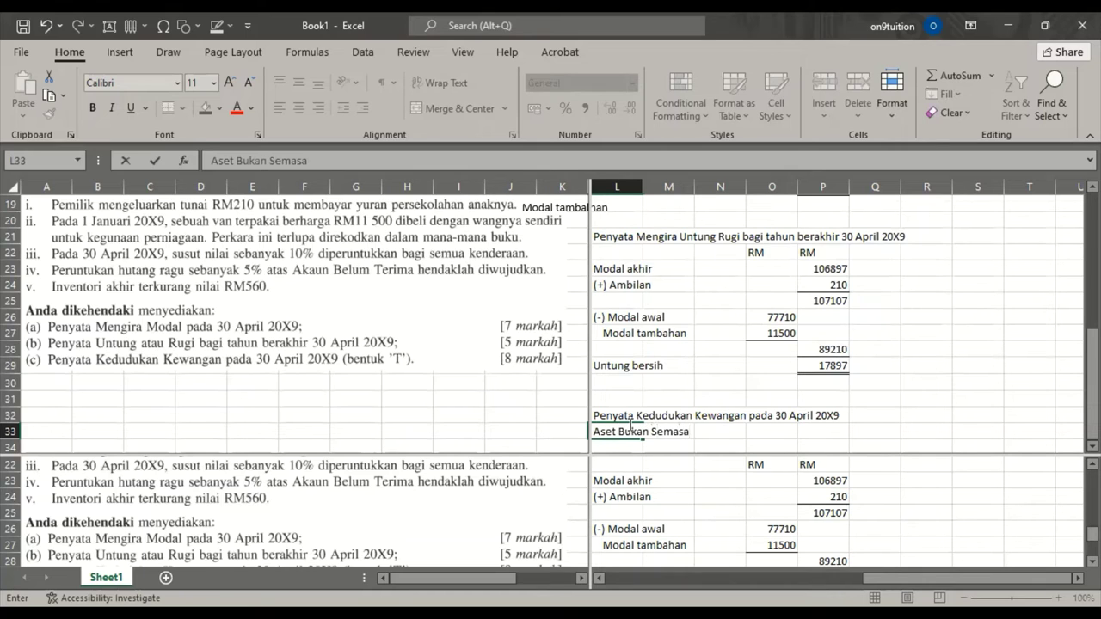
pyautogui.press('Return')
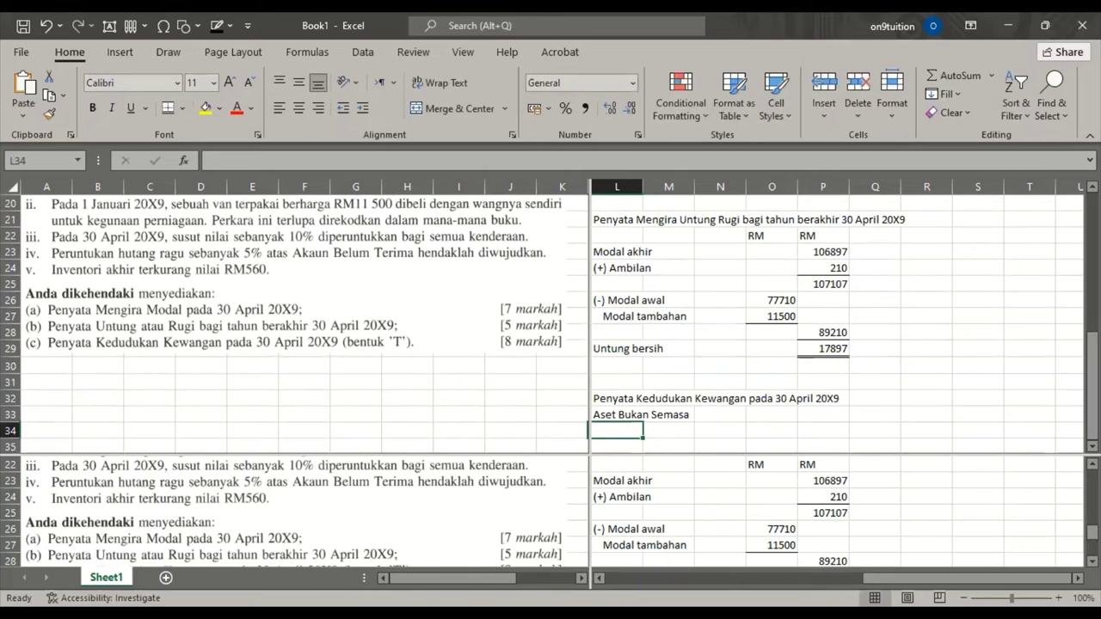
# Step: List the non-current assets Kenderaan in L34 and Premis in L35, consulting the question's list of balances
pyautogui.moveTo(1092, 531); pyautogui.dragTo(1092, 549)
pyautogui.scroll(-1, 551, 509)
pyautogui.click(1092, 561)
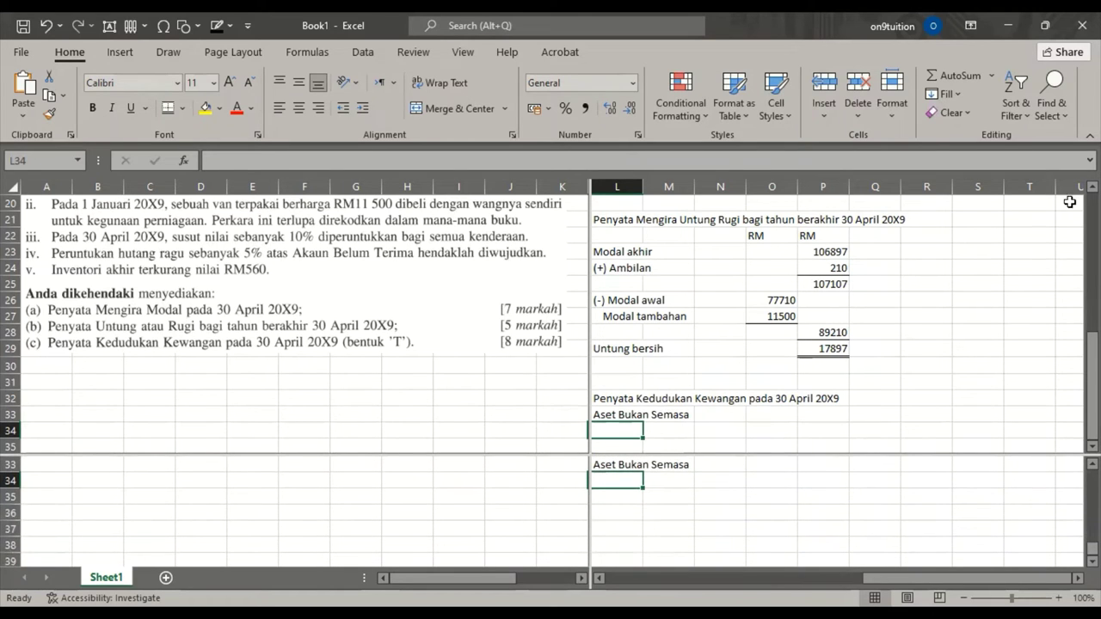
pyautogui.moveTo(1093, 365); pyautogui.dragTo(1092, 349)
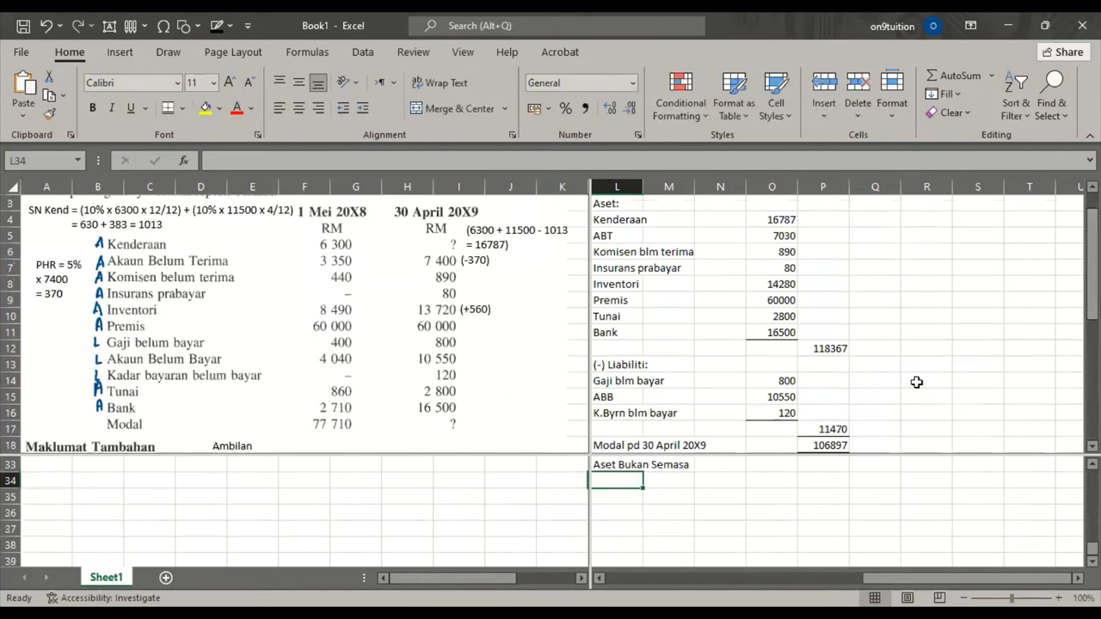
pyautogui.write('Kenderaan')
pyautogui.press('Return')
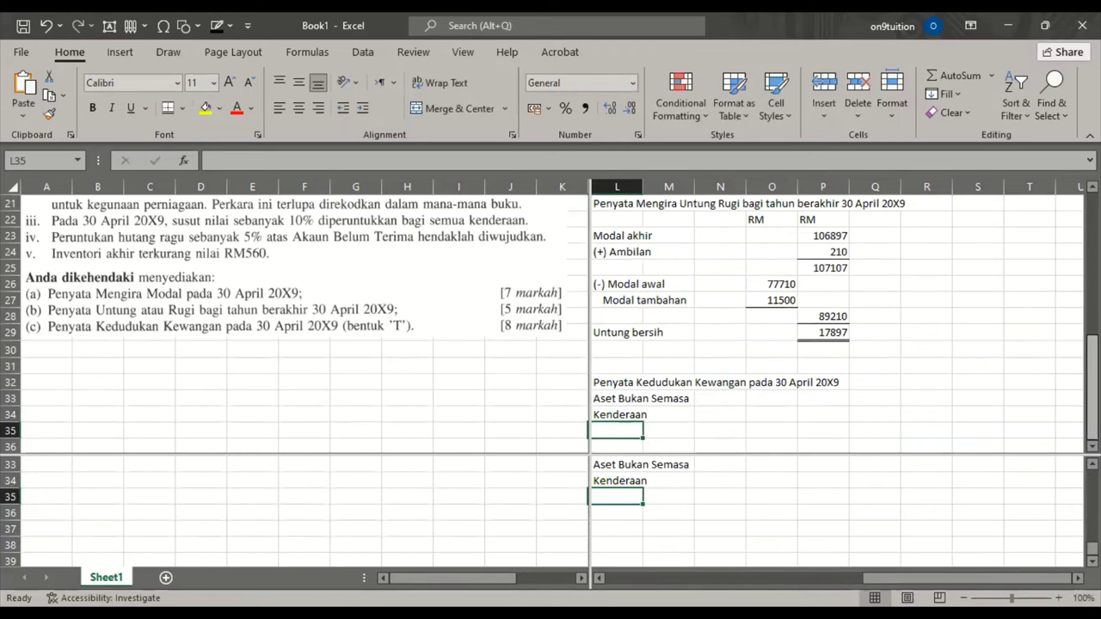
pyautogui.moveTo(1092, 370); pyautogui.dragTo(1092, 231)
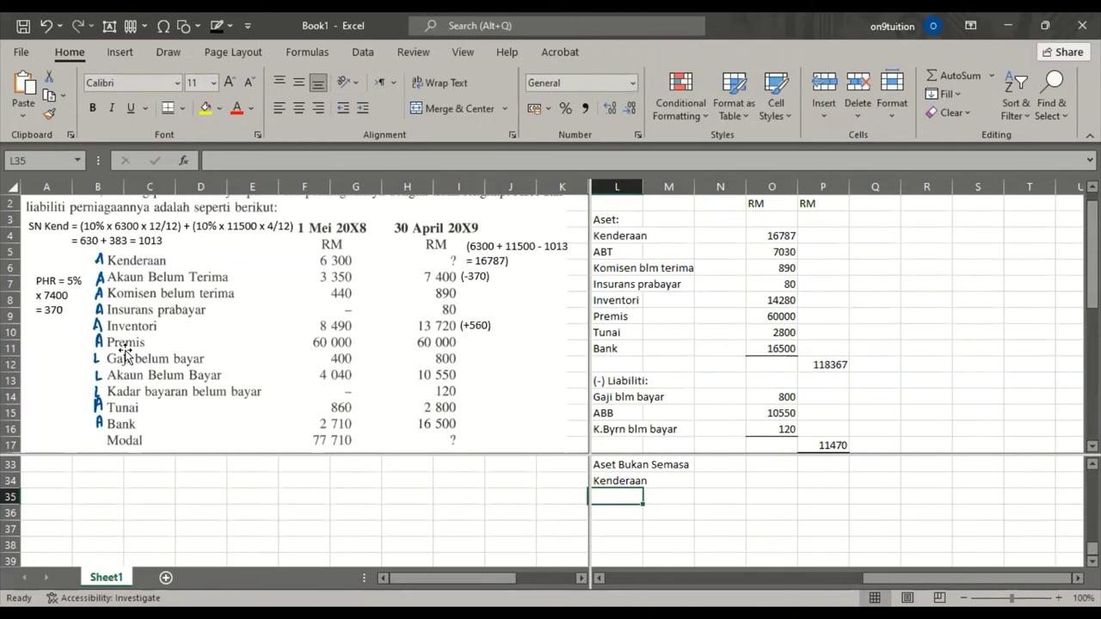
pyautogui.scroll(-6, 124, 351)
pyautogui.write('P')
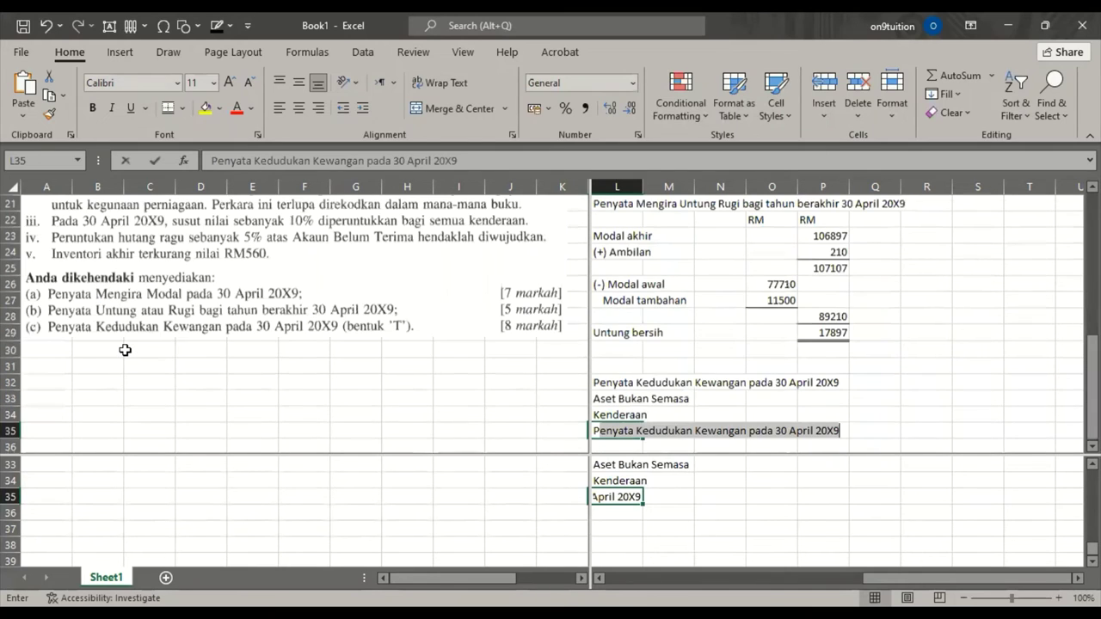
pyautogui.write('remis')
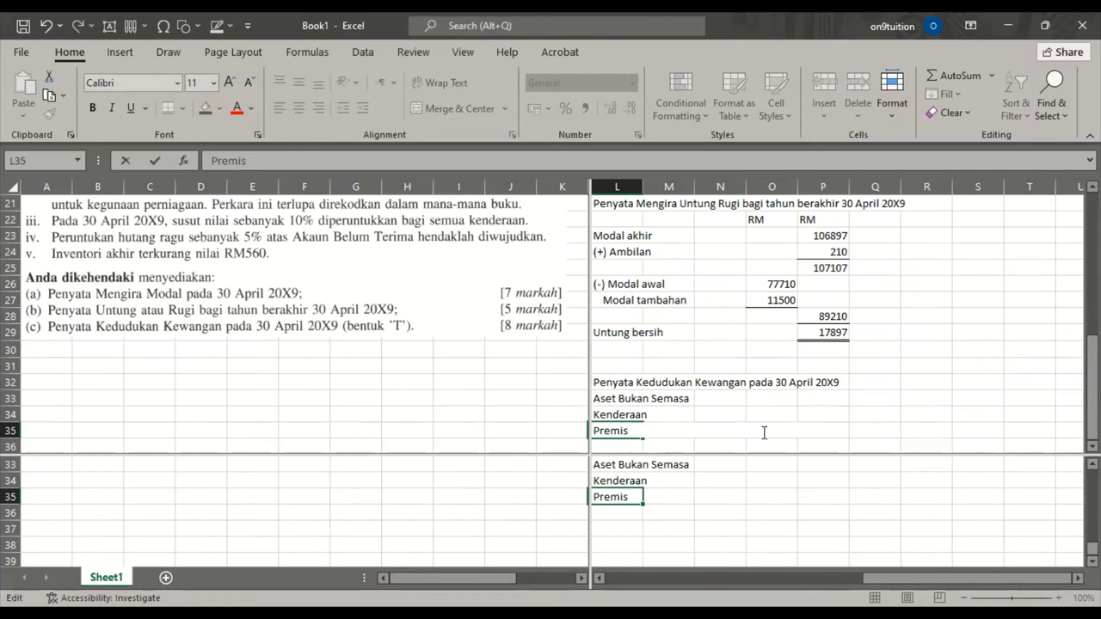
# Step: Enter 60000 in O35 as the Premis amount
pyautogui.click(729, 419)
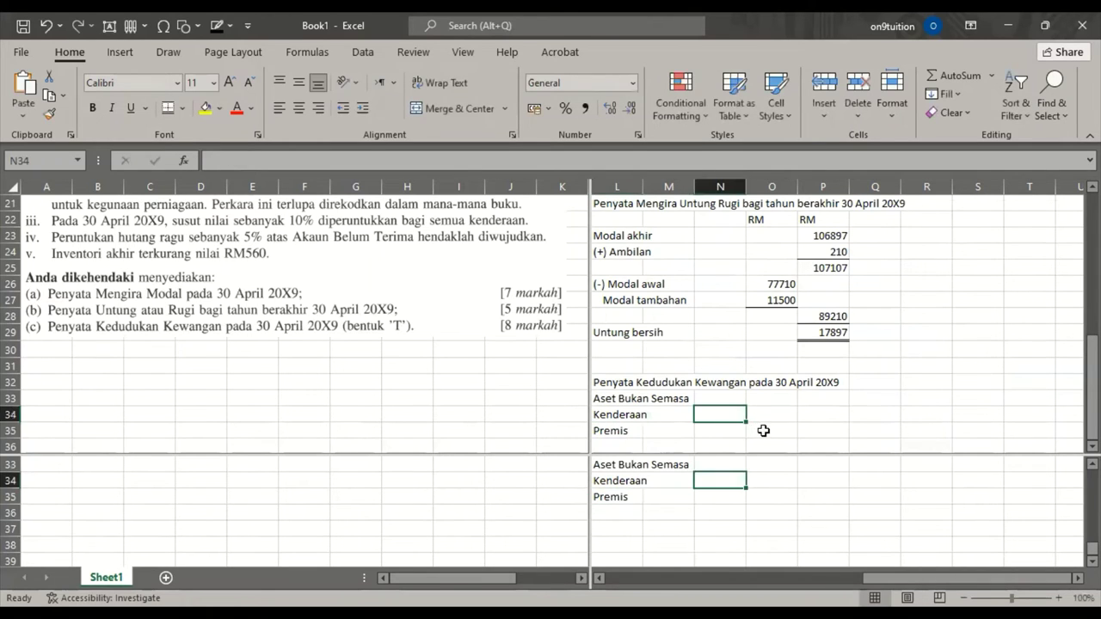
pyautogui.click(763, 430)
pyautogui.write('60000')
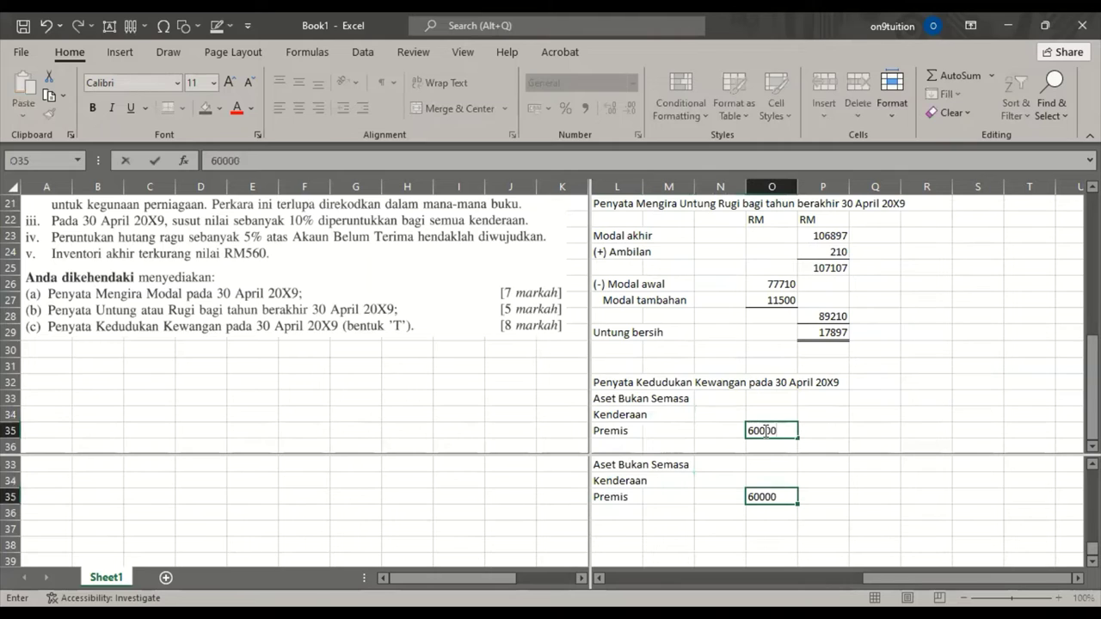
pyautogui.press('Return')
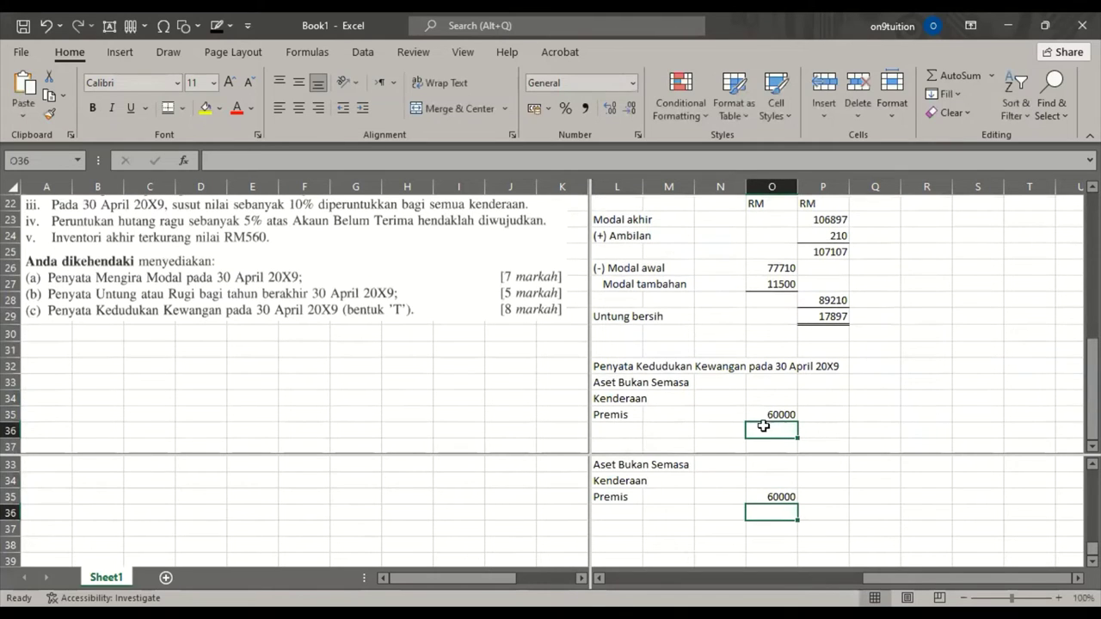
# Step: Look up the adjusted vehicle value in the capital statement and enter 16787 for Kenderaan in O34
pyautogui.click(768, 396)
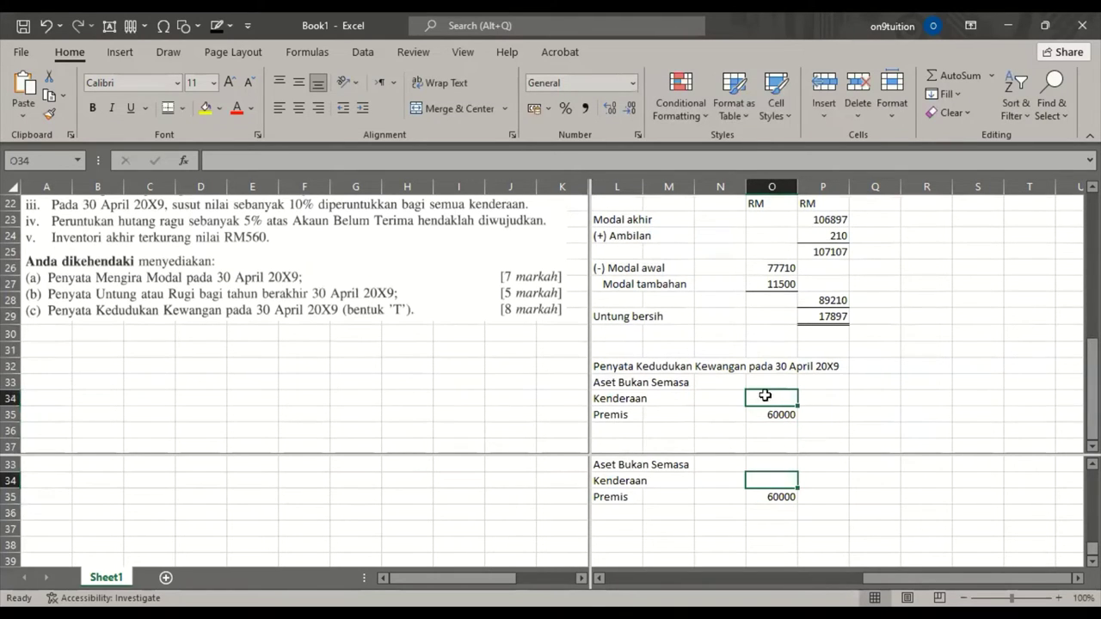
pyautogui.scroll(5, 720, 300)
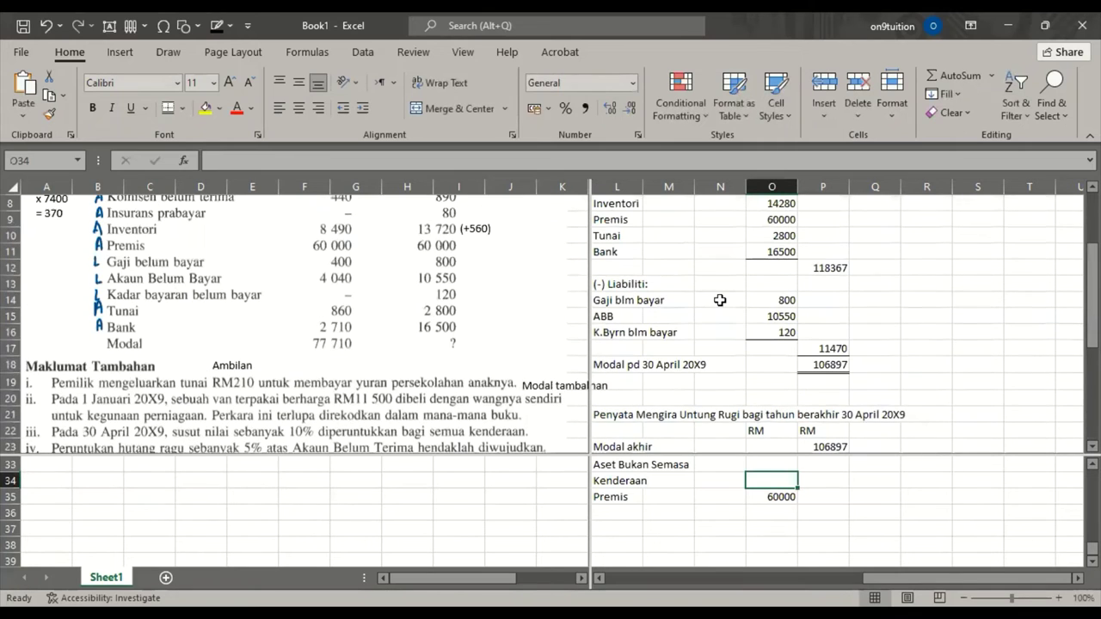
pyautogui.scroll(3, 720, 301)
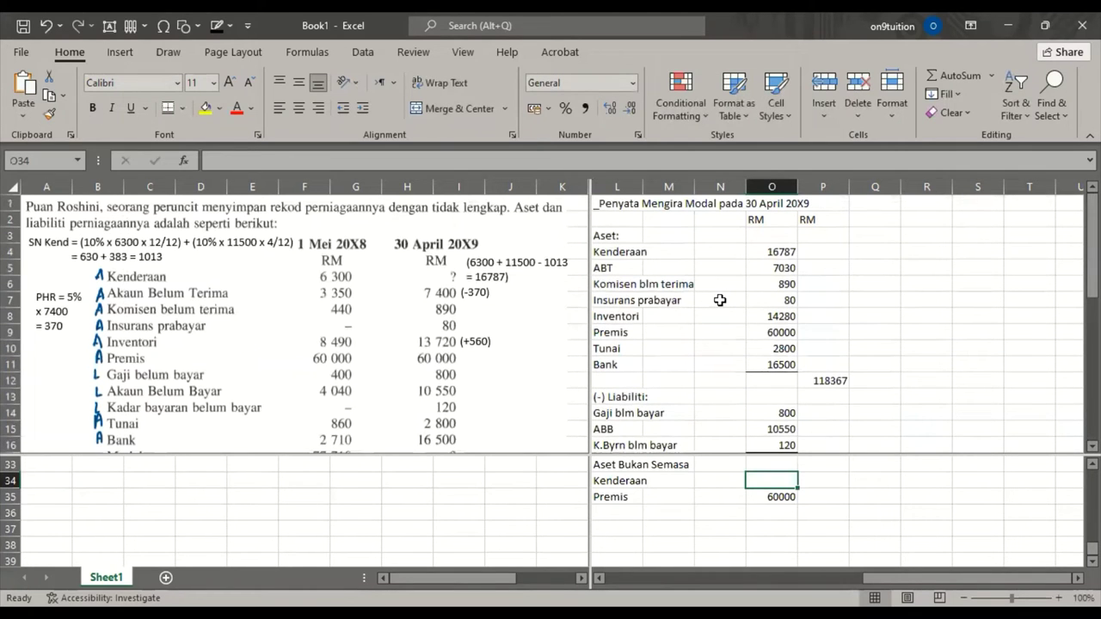
pyautogui.scroll(-3, 720, 300)
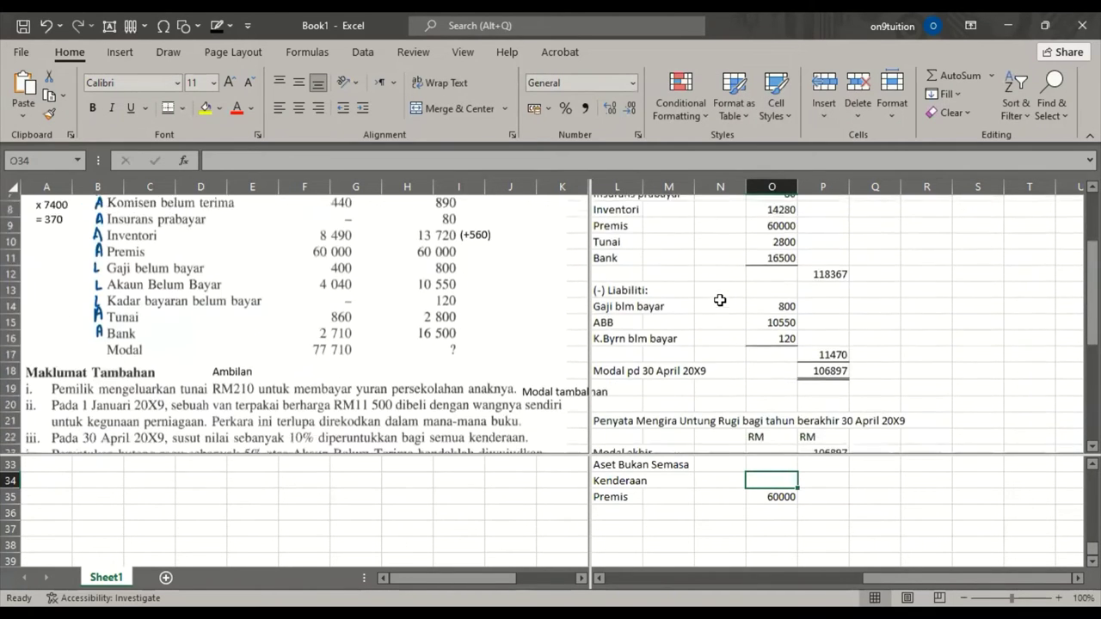
pyautogui.scroll(-4, 720, 301)
pyautogui.write('16787')
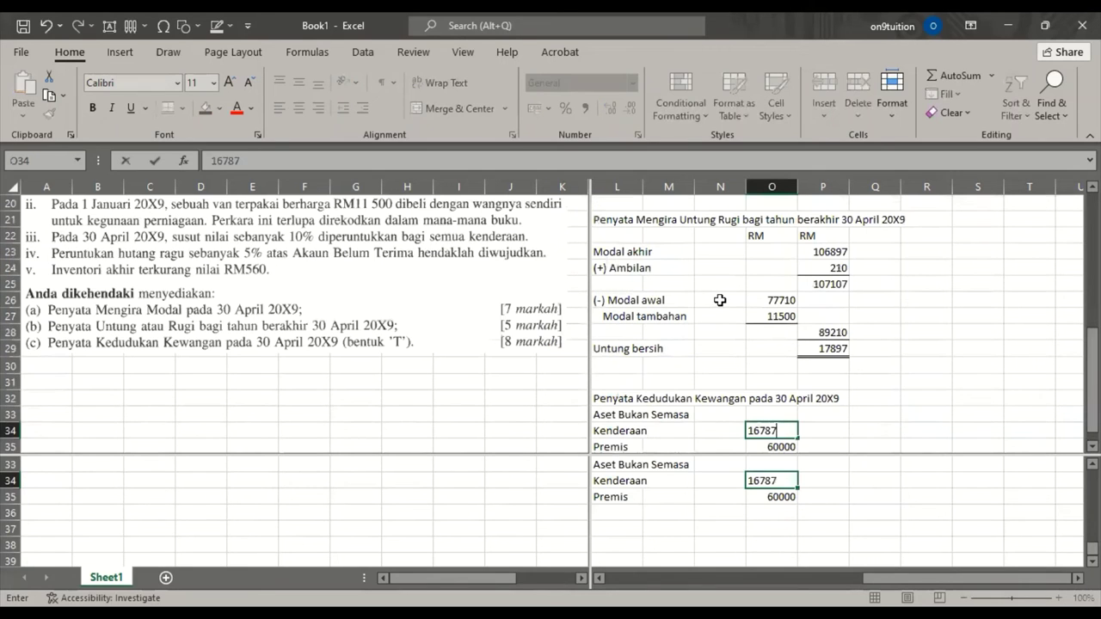
pyautogui.press('Return')
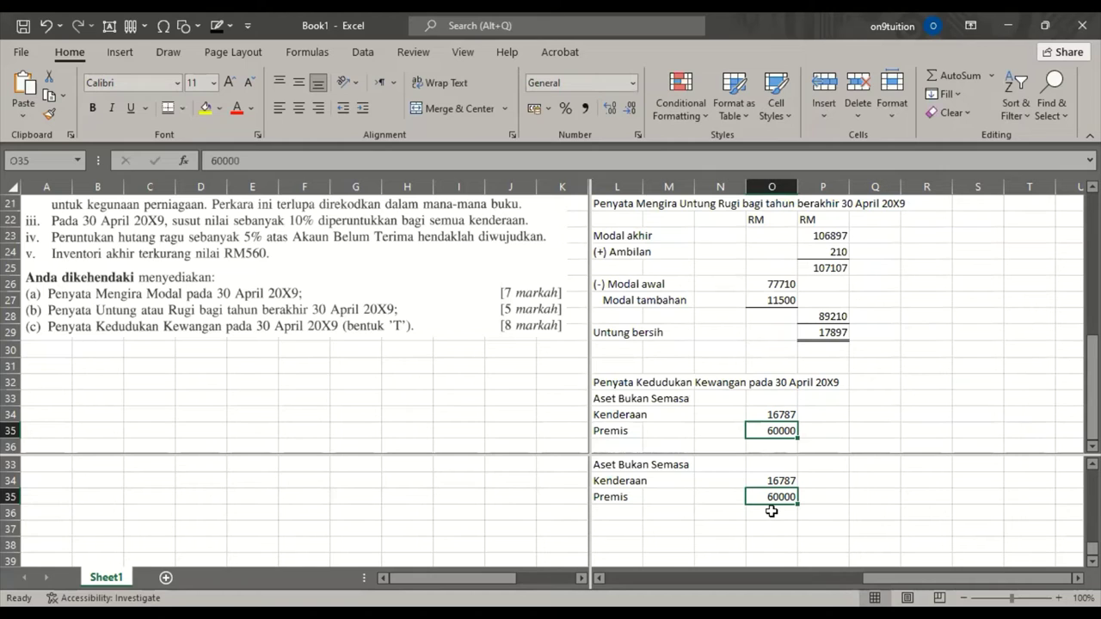
# Step: Rule off the non-current asset amounts with a top border on O36
pyautogui.click(772, 511)
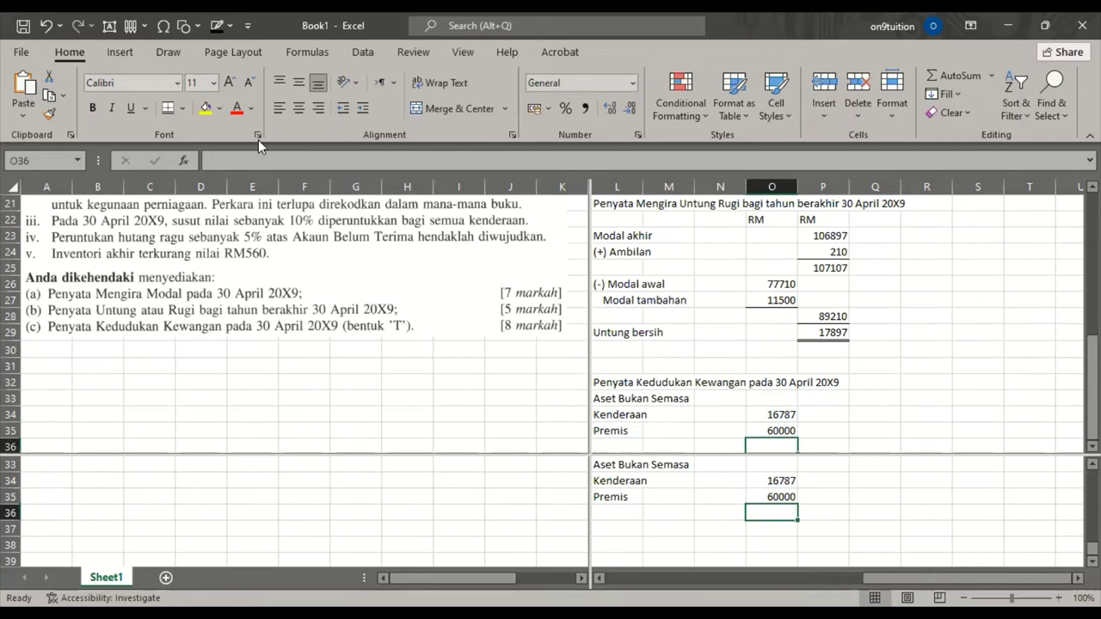
pyautogui.click(182, 107)
pyautogui.click(222, 185)
# Step: Total the non-current assets in P36 with =O34+O35, and select L37 for the next entry
pyautogui.click(811, 512)
pyautogui.write('=')
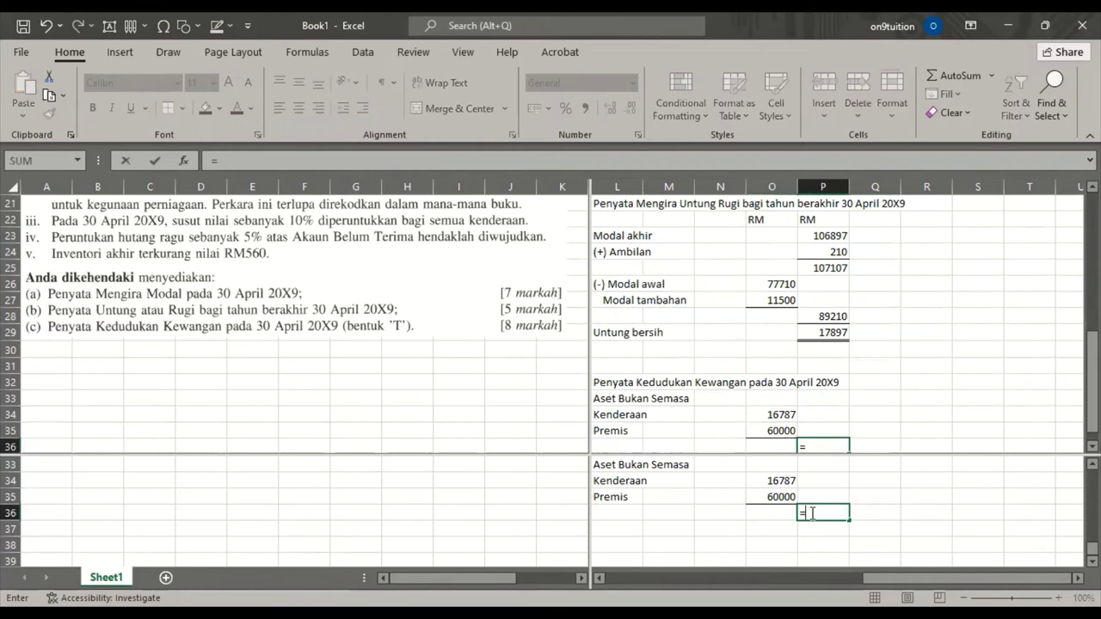
pyautogui.click(760, 476)
pyautogui.write('+')
pyautogui.click(755, 492)
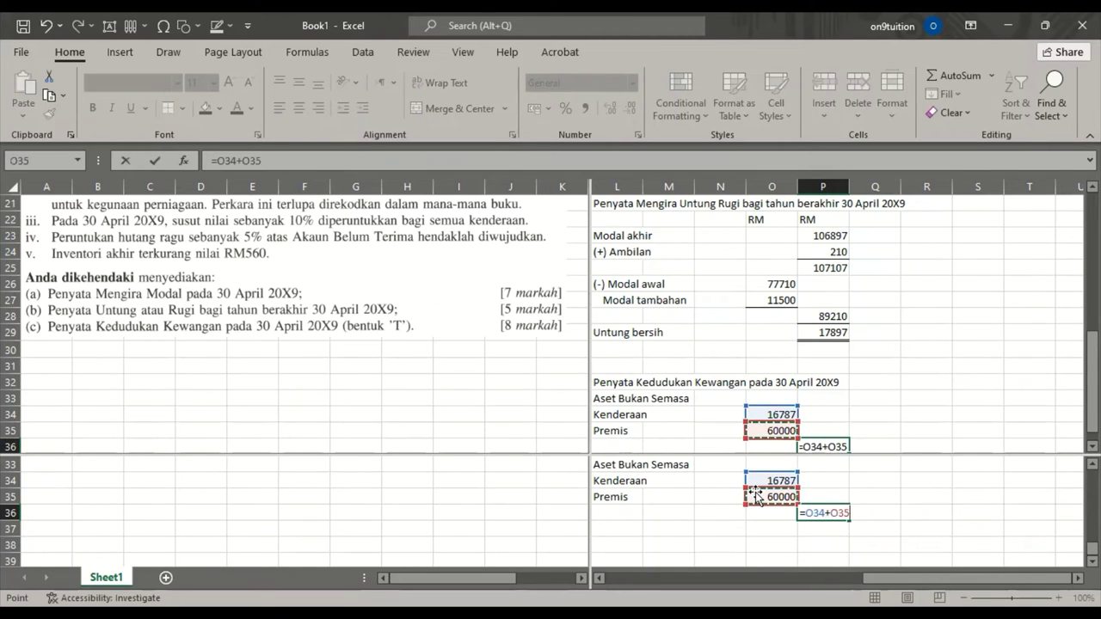
pyautogui.press('Return')
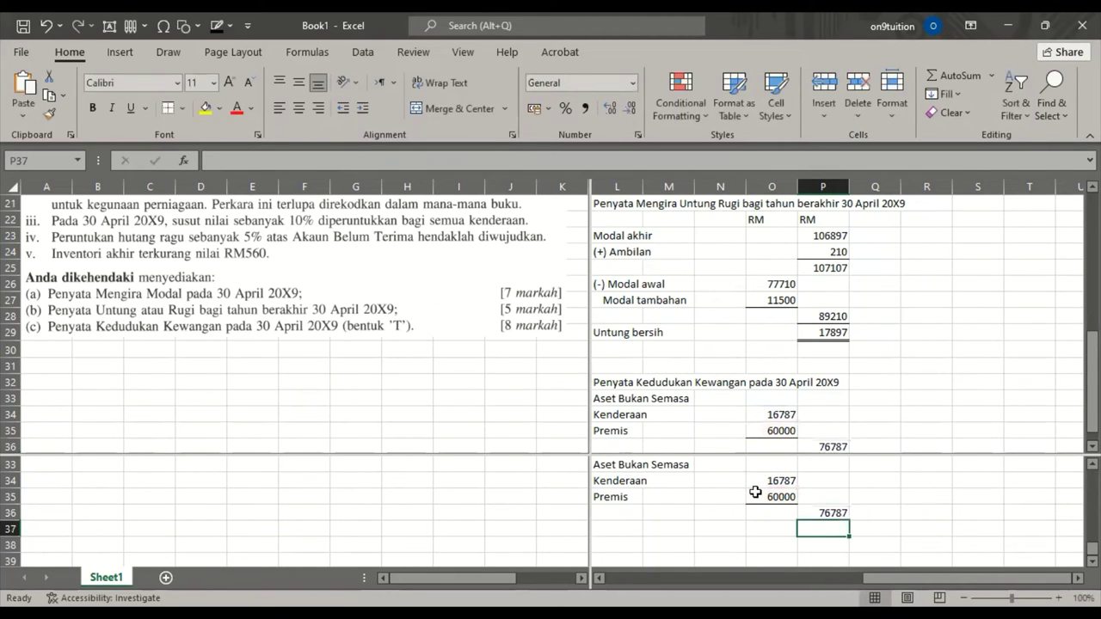
pyautogui.click(617, 525)
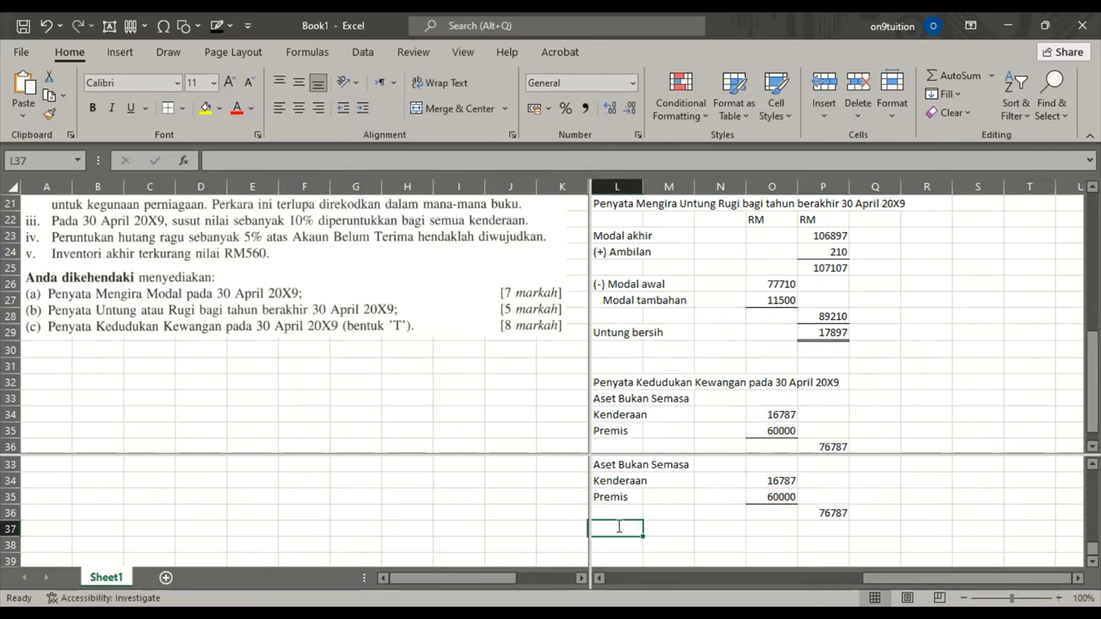
# Step: Enter the heading Aset Semasa in L37 and the first current asset label ABT in L38
pyautogui.write('Aset Semasa')
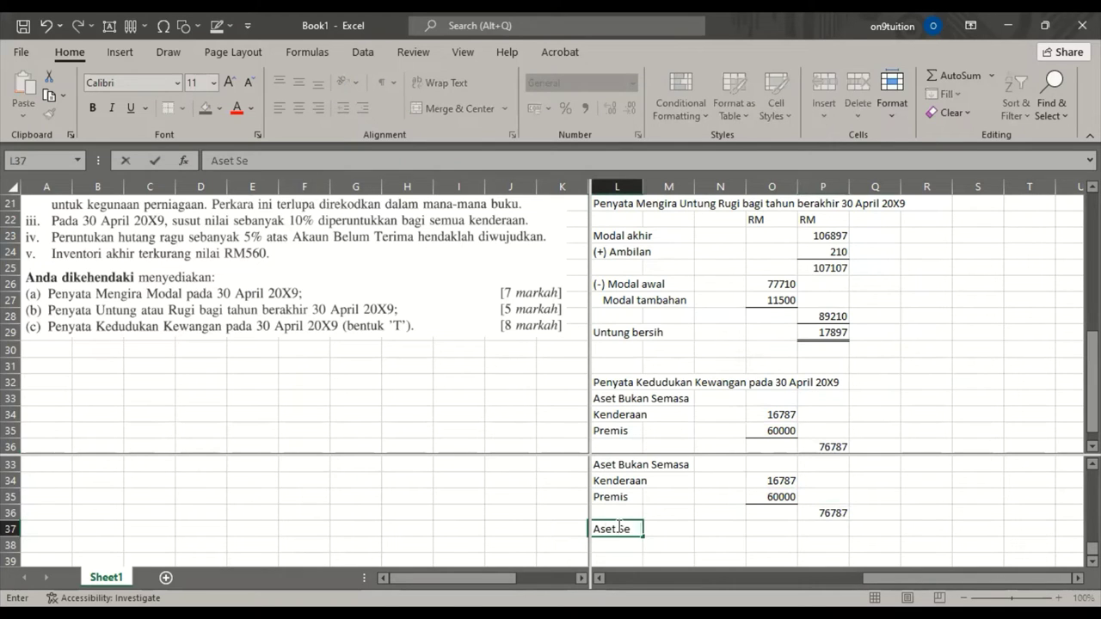
pyautogui.press('Return')
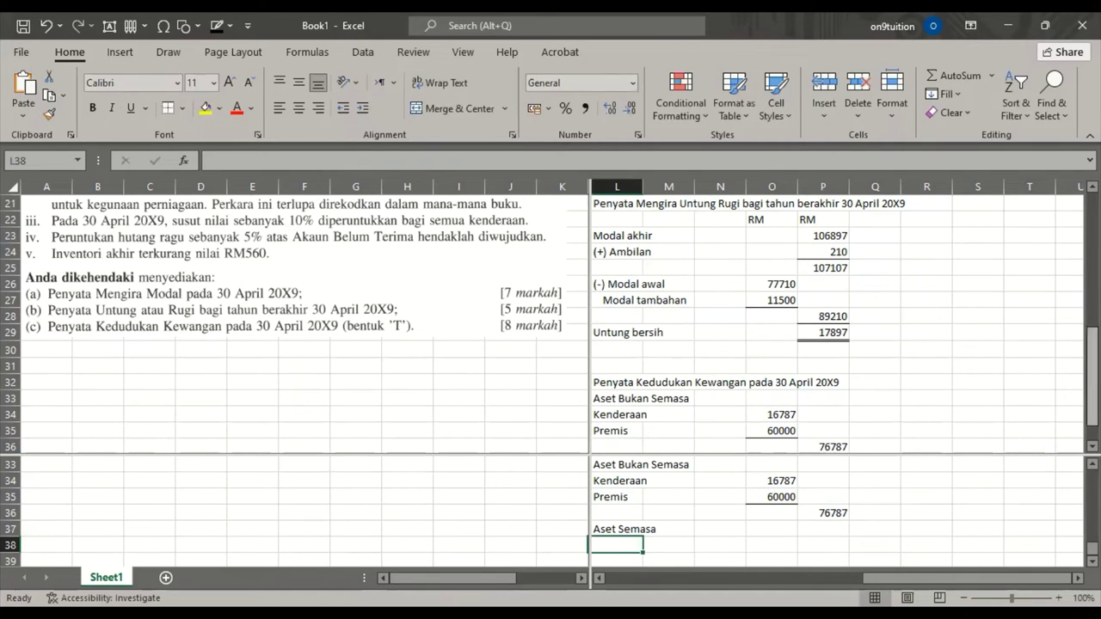
pyautogui.moveTo(1093, 376); pyautogui.dragTo(1092, 263)
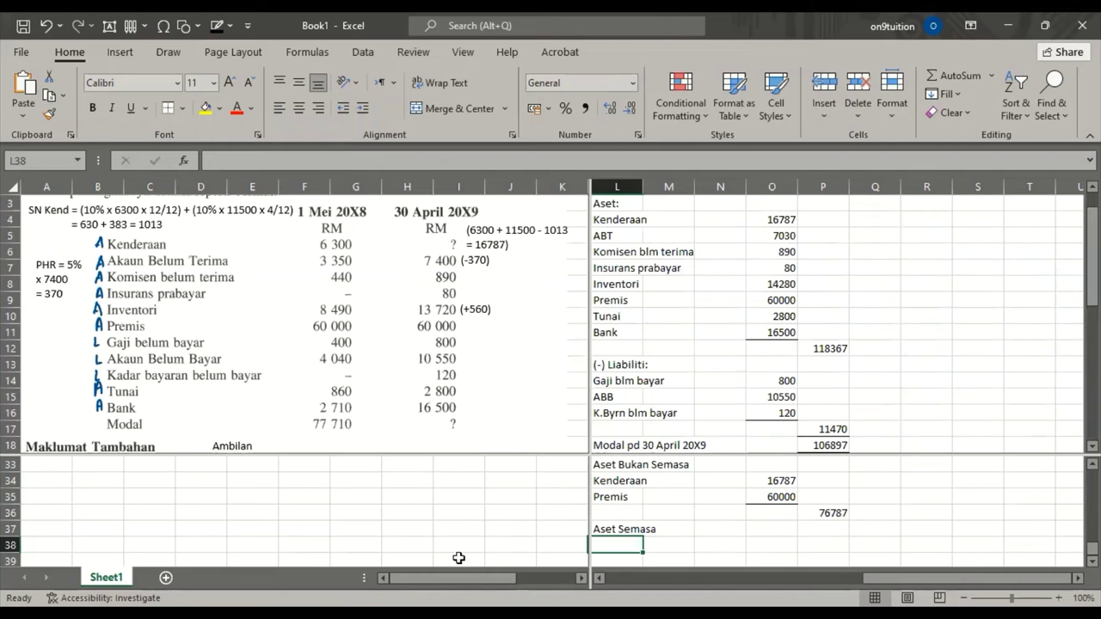
pyautogui.moveTo(446, 575)
pyautogui.mouseDown()
pyautogui.moveTo(524, 580)
pyautogui.moveTo(425, 572)
pyautogui.mouseUp()
pyautogui.write('ABT')
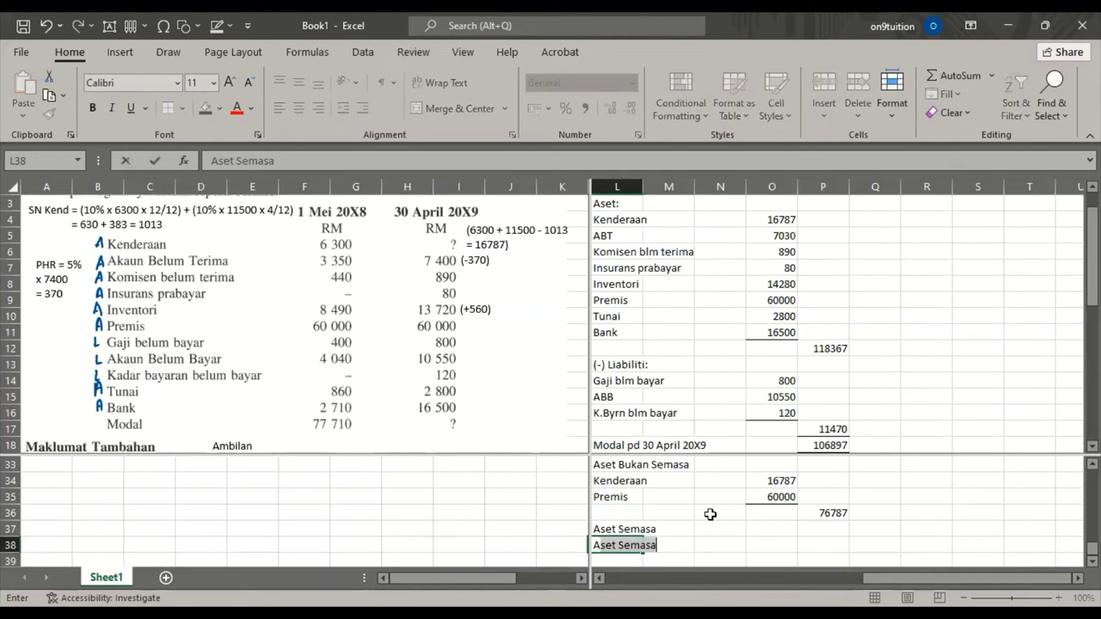
pyautogui.press('Return')
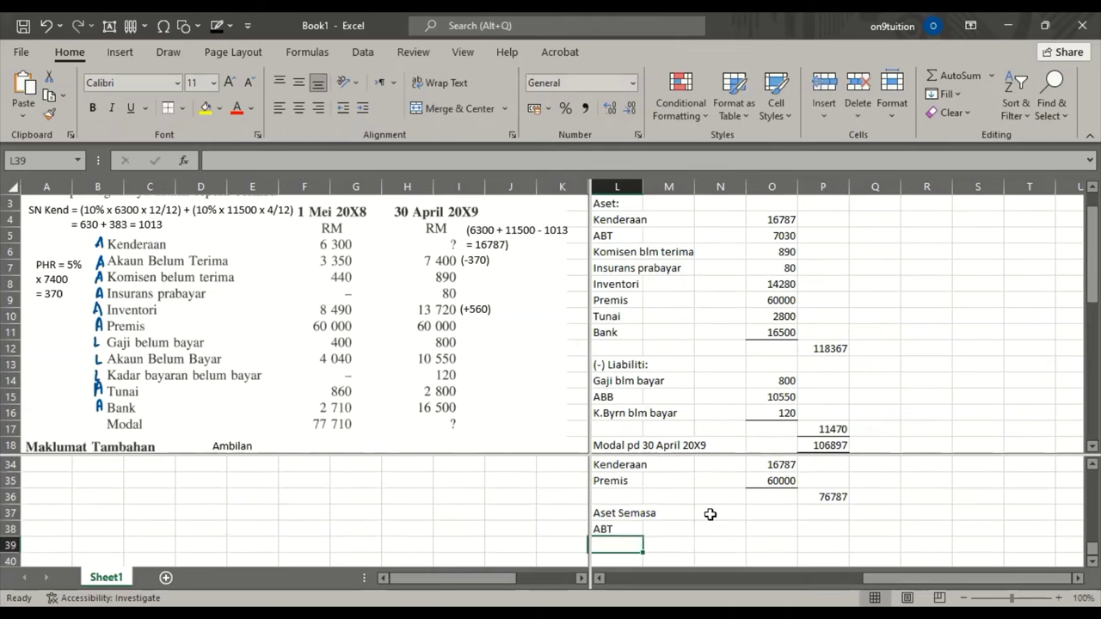
pyautogui.write('Ko')
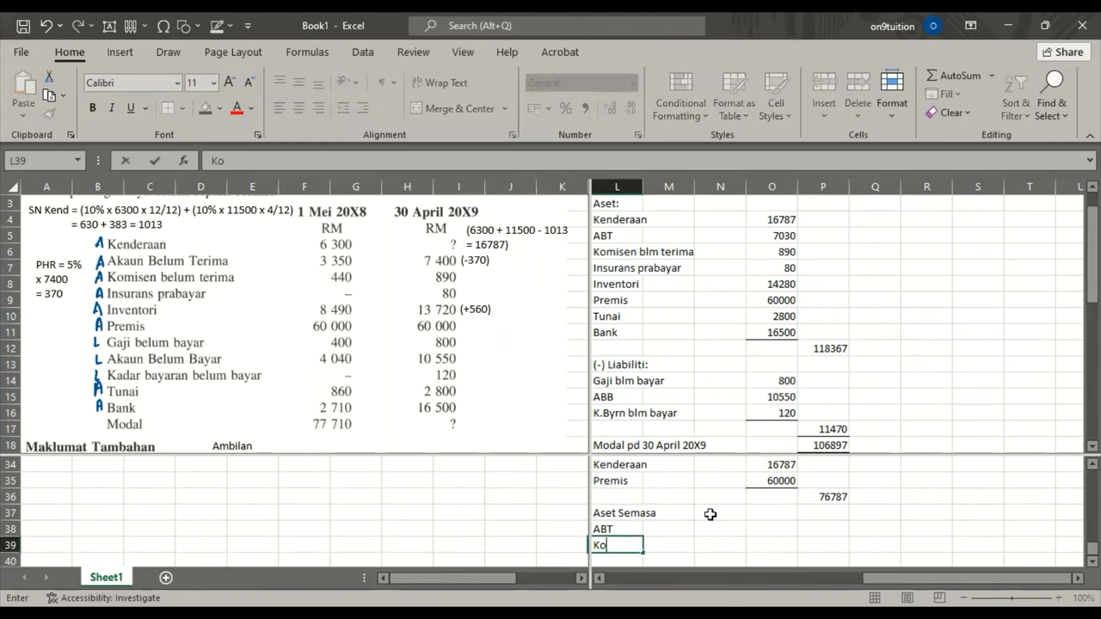
pyautogui.write('misden')
pyautogui.press('BackSpace')
pyautogui.press('BackSpace')
pyautogui.press('BackSpace')
pyautogui.press('BackSpace')
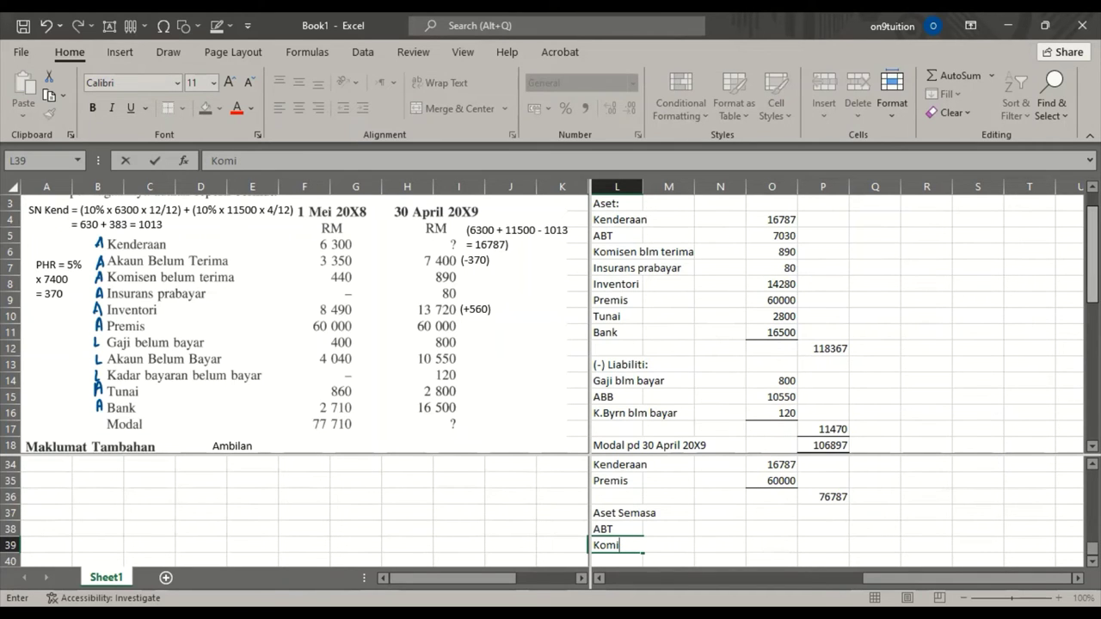
# Step: Copy the labels ABT, Komisen blm terima, Insurans prabayar and Inventori from L5:L8 of the capital statement to L38:L41
pyautogui.moveTo(1091, 240)
pyautogui.mouseDown()
pyautogui.moveTo(1091, 229)
pyautogui.moveTo(1091, 258)
pyautogui.moveTo(1092, 232)
pyautogui.mouseUp()
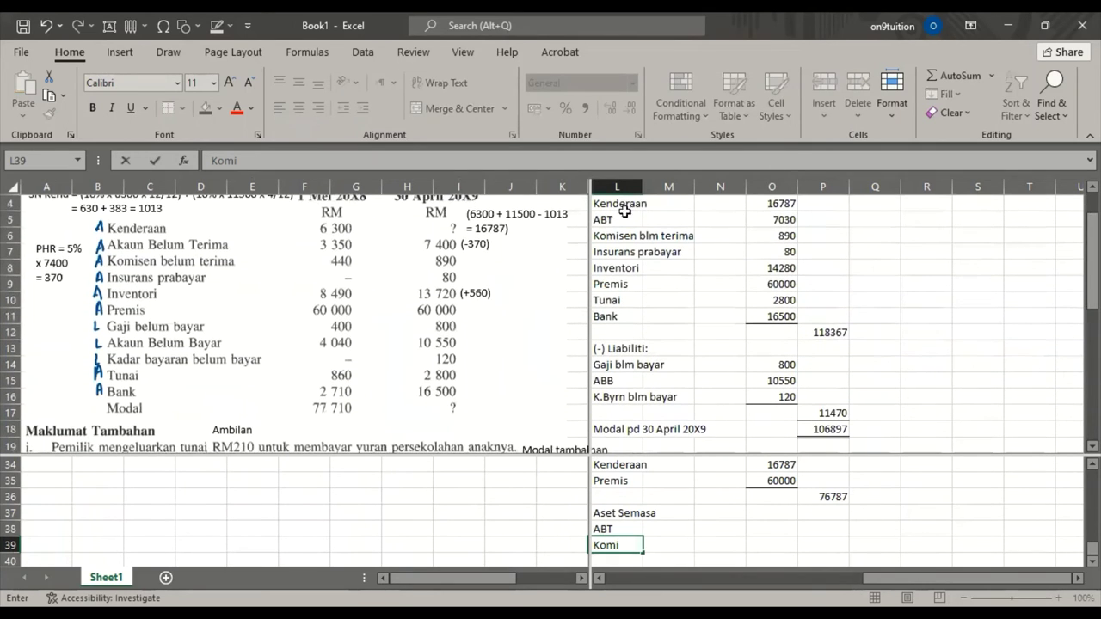
pyautogui.click(606, 221)
pyautogui.moveTo(606, 221); pyautogui.dragTo(621, 263)
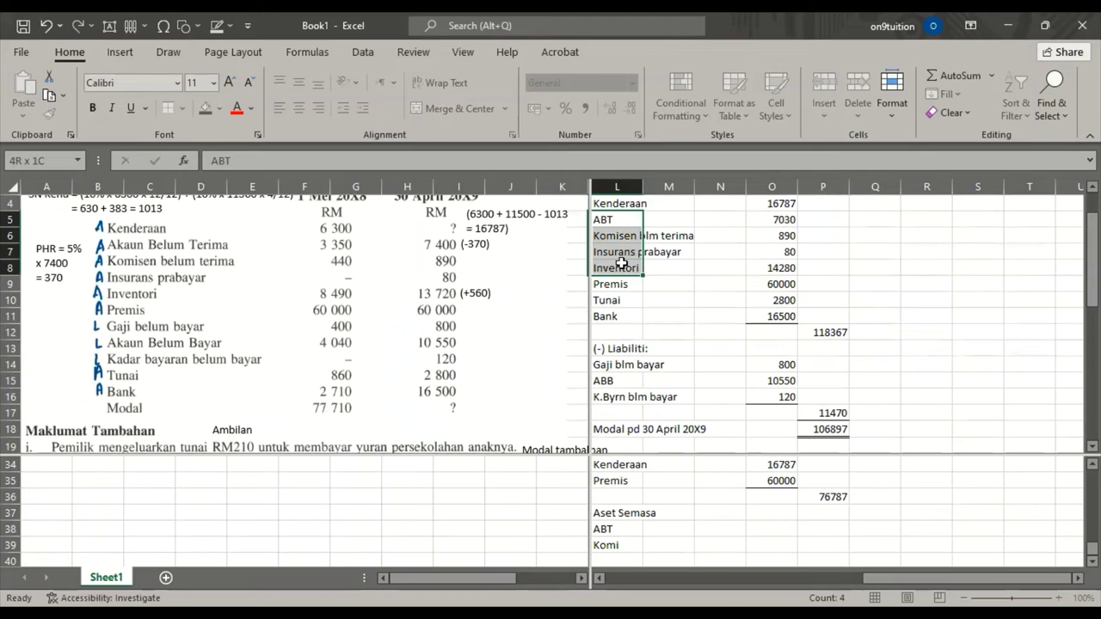
pyautogui.hotkey('ctrl', 'c')
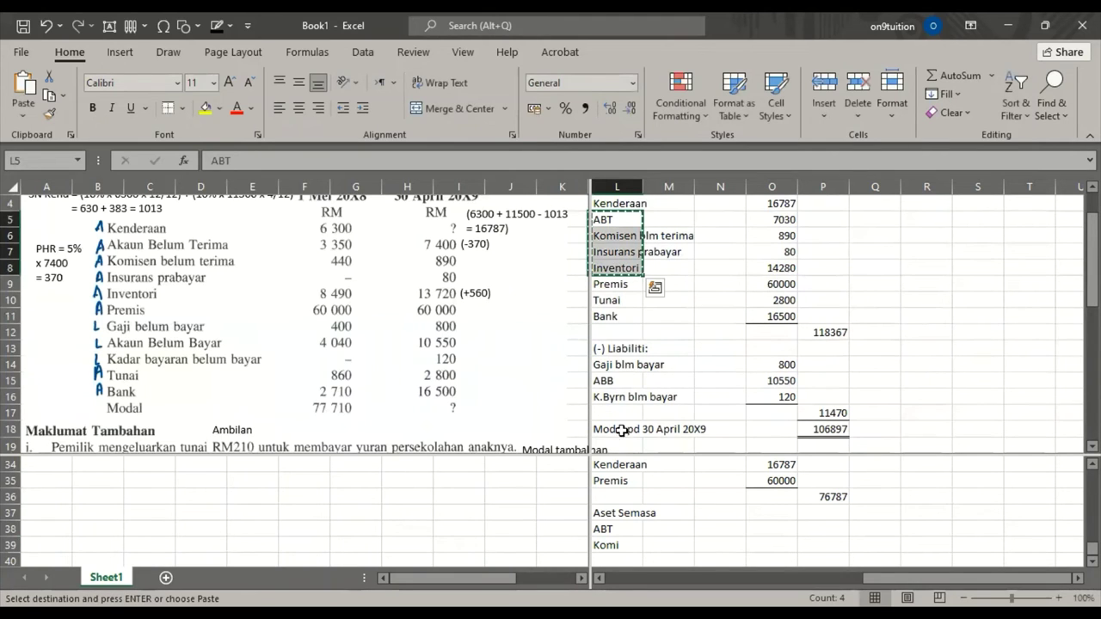
pyautogui.click(609, 526)
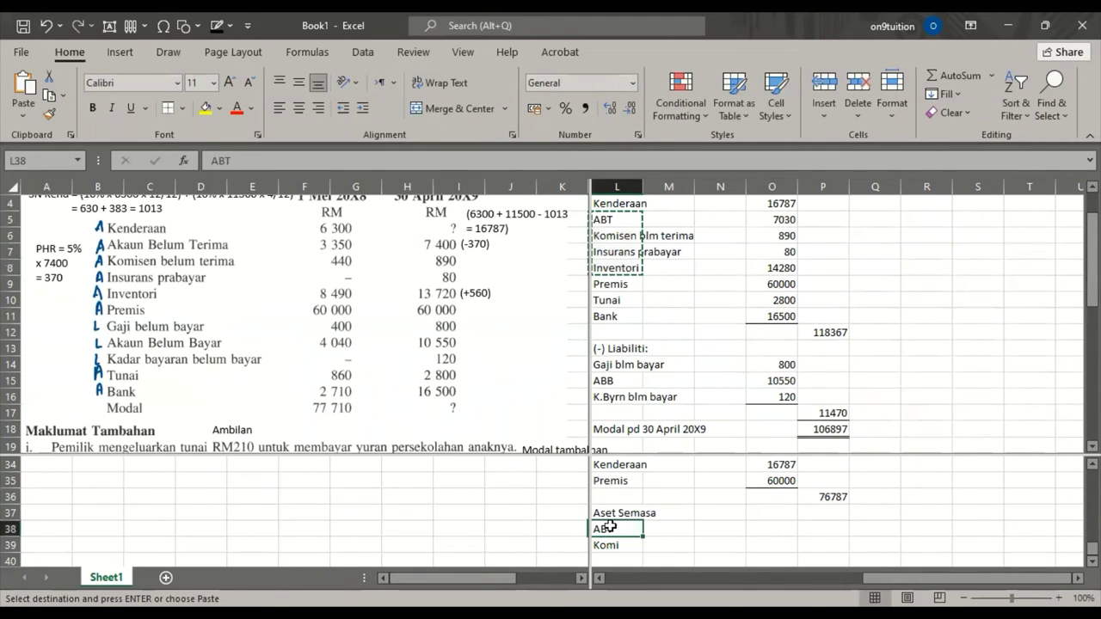
pyautogui.press('Return')
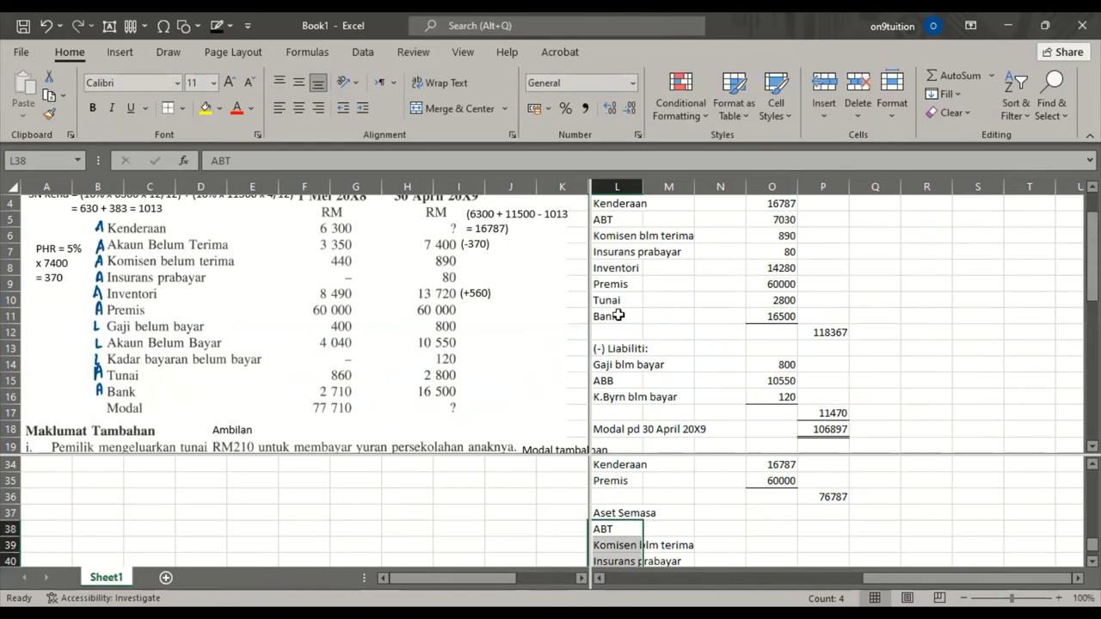
# Step: Copy the Tunai and Bank labels from L10:L11 to L42:L43 below Inventori
pyautogui.moveTo(611, 305); pyautogui.dragTo(613, 316)
pyautogui.hotkey('ctrl', 'c')
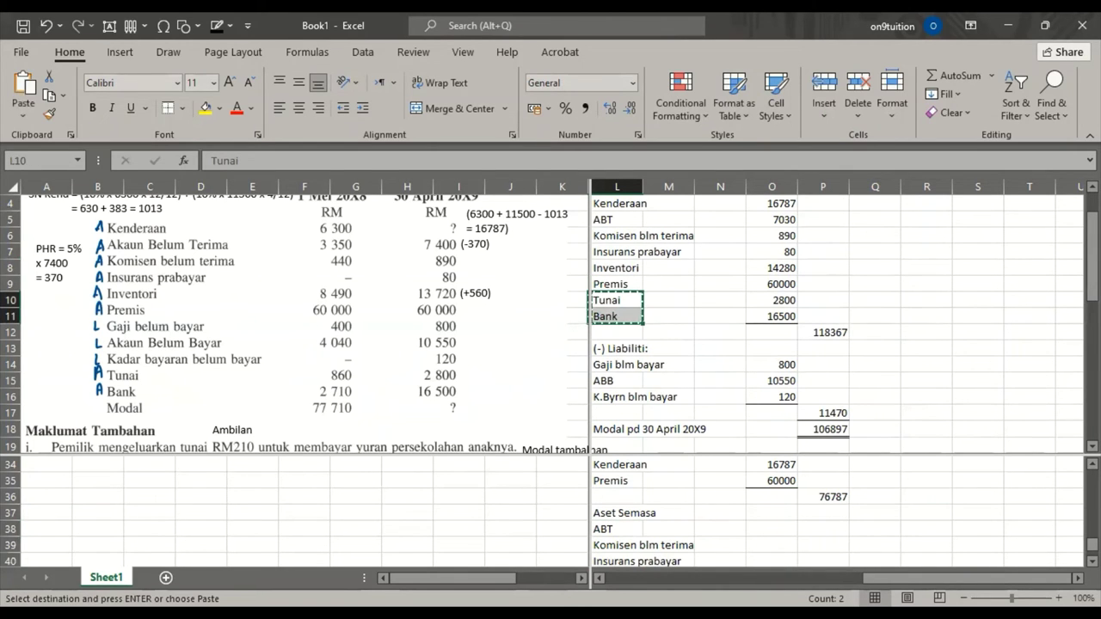
pyautogui.scroll(-2, 749, 565)
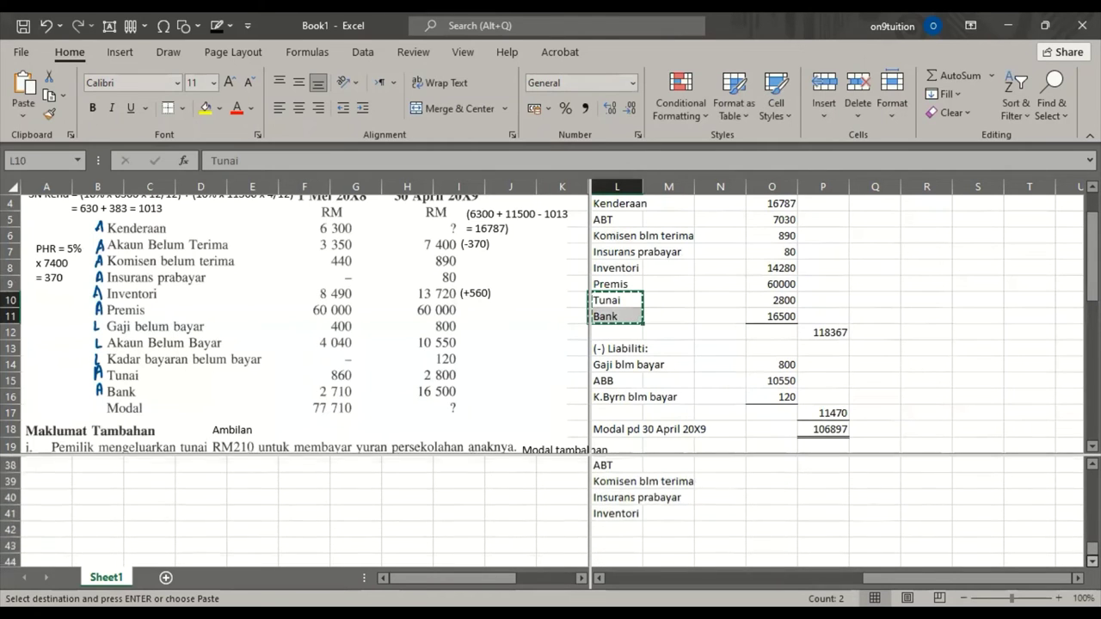
pyautogui.click(606, 528)
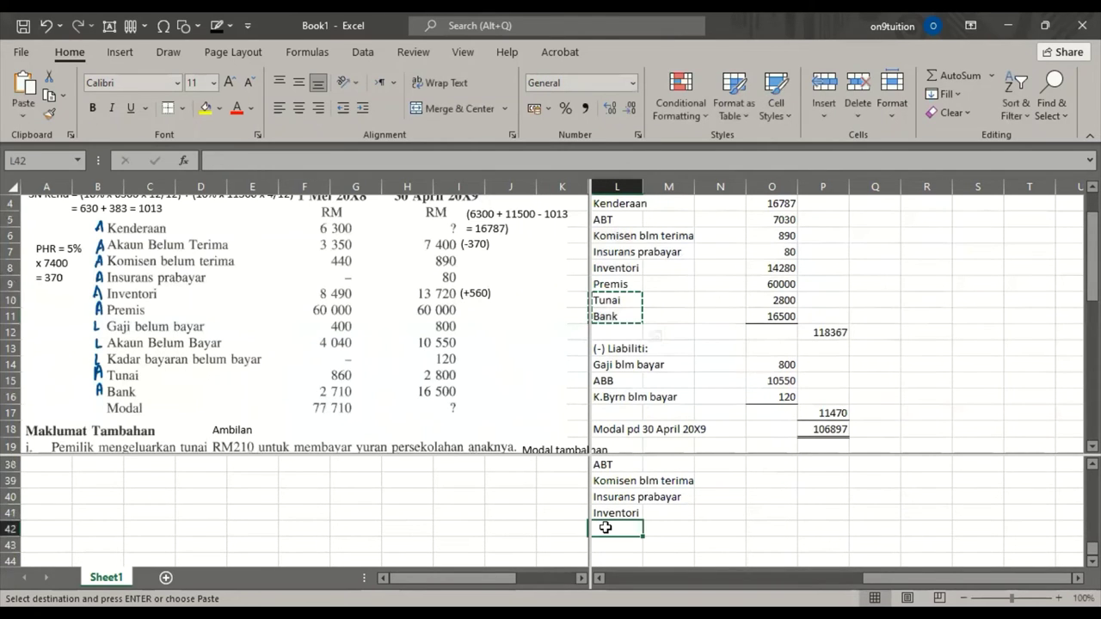
pyautogui.press('Return')
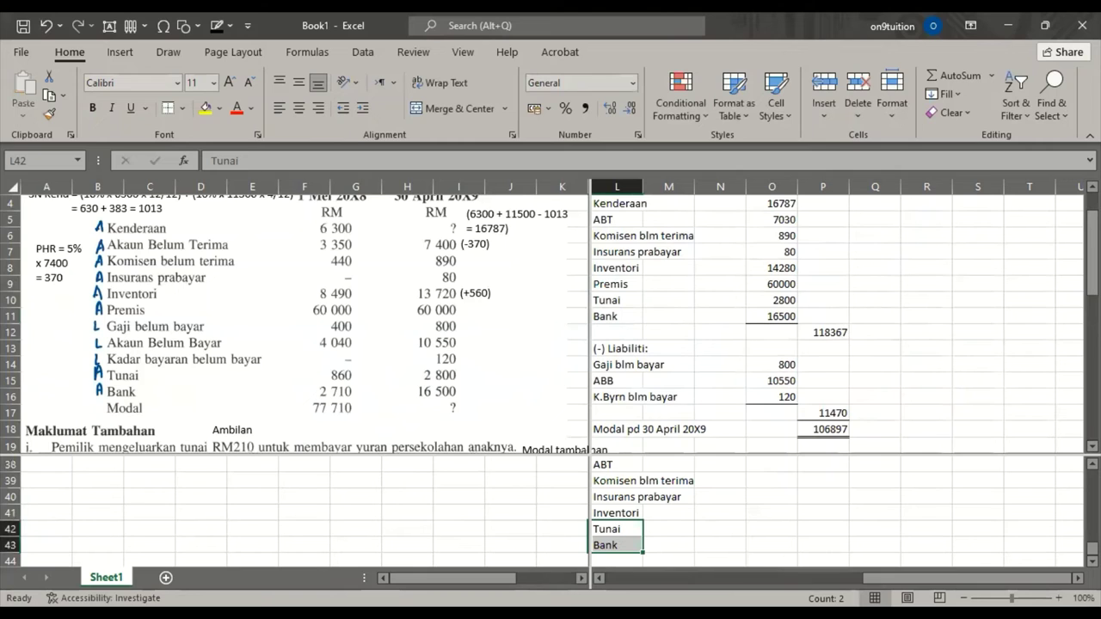
# Step: Copy the amounts for ABT through Inventori from O5:O8 of the capital statement to O38:O41
pyautogui.scroll(2, 750, 512)
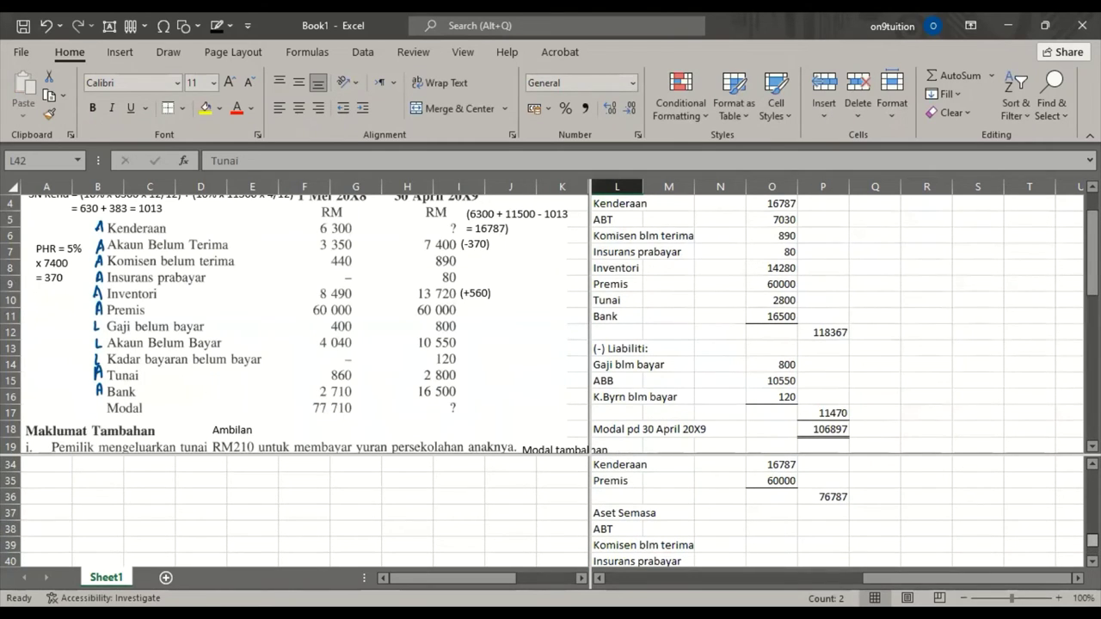
pyautogui.scroll(-2, 750, 511)
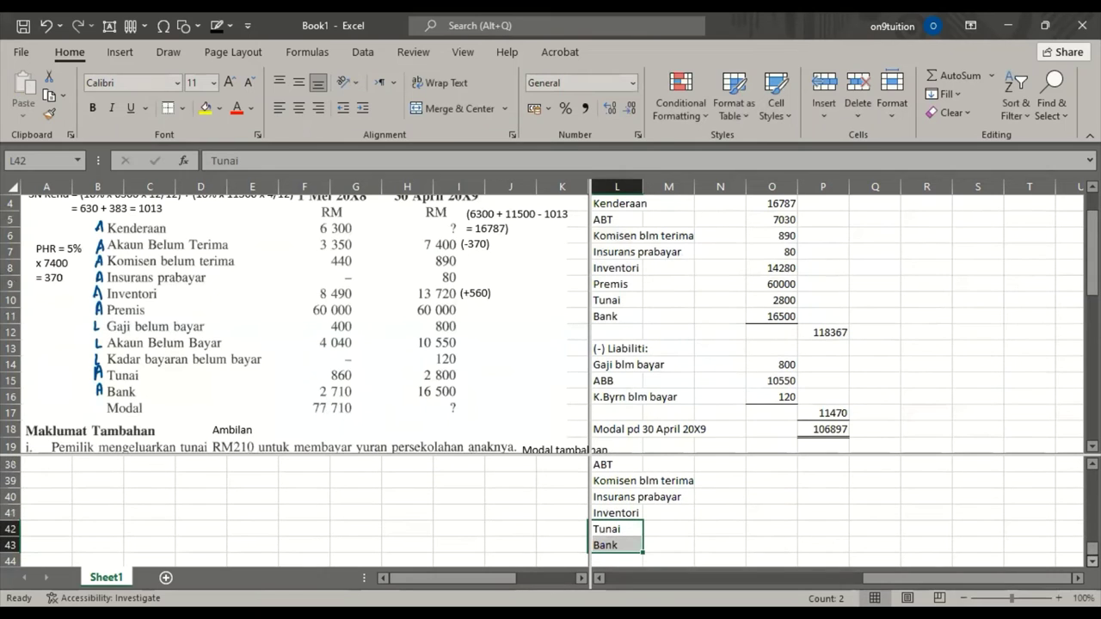
pyautogui.moveTo(786, 219); pyautogui.dragTo(785, 269)
pyautogui.hotkey('ctrl', 'c')
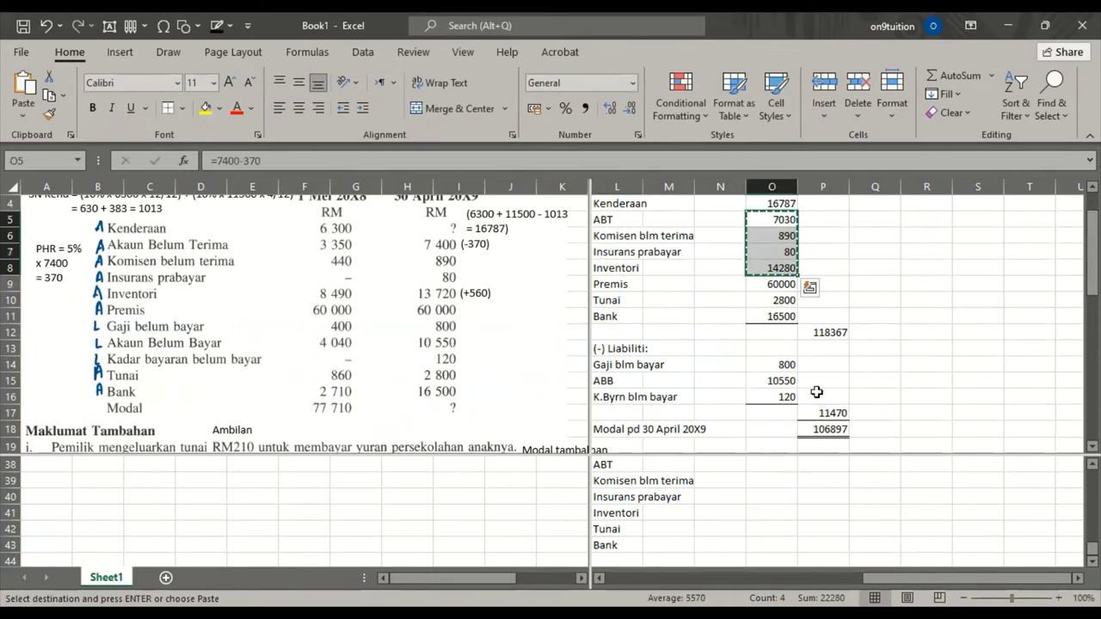
pyautogui.click(776, 465)
pyautogui.press('Return')
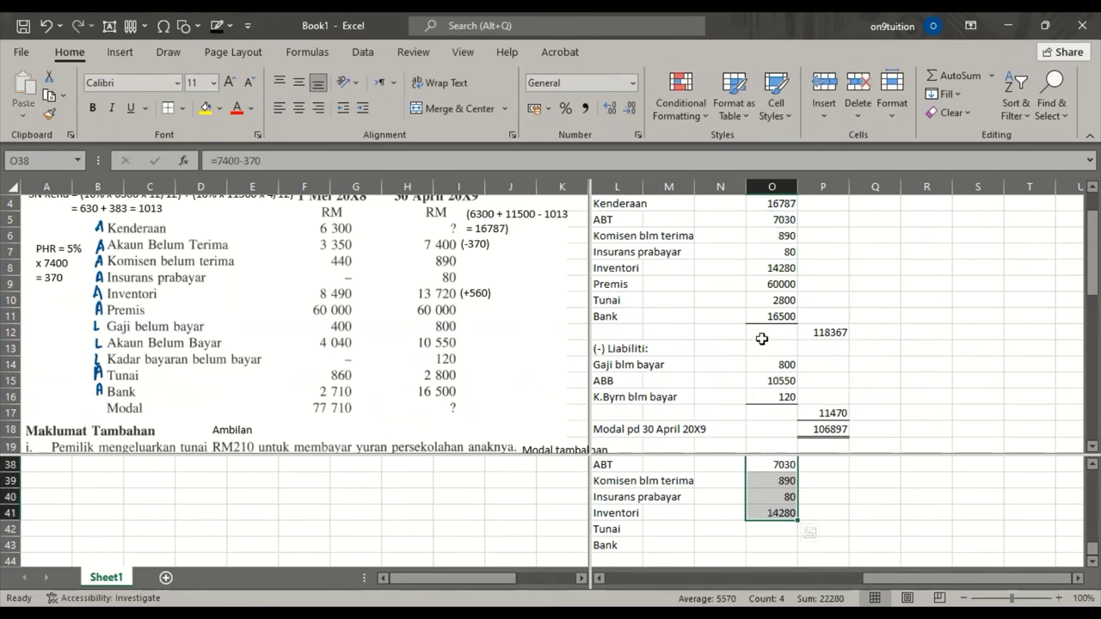
# Step: Copy the Tunai and Bank amounts from O10:O11 to O42:O43
pyautogui.moveTo(778, 300); pyautogui.dragTo(777, 314)
pyautogui.hotkey('ctrl', 'c')
pyautogui.click(778, 532)
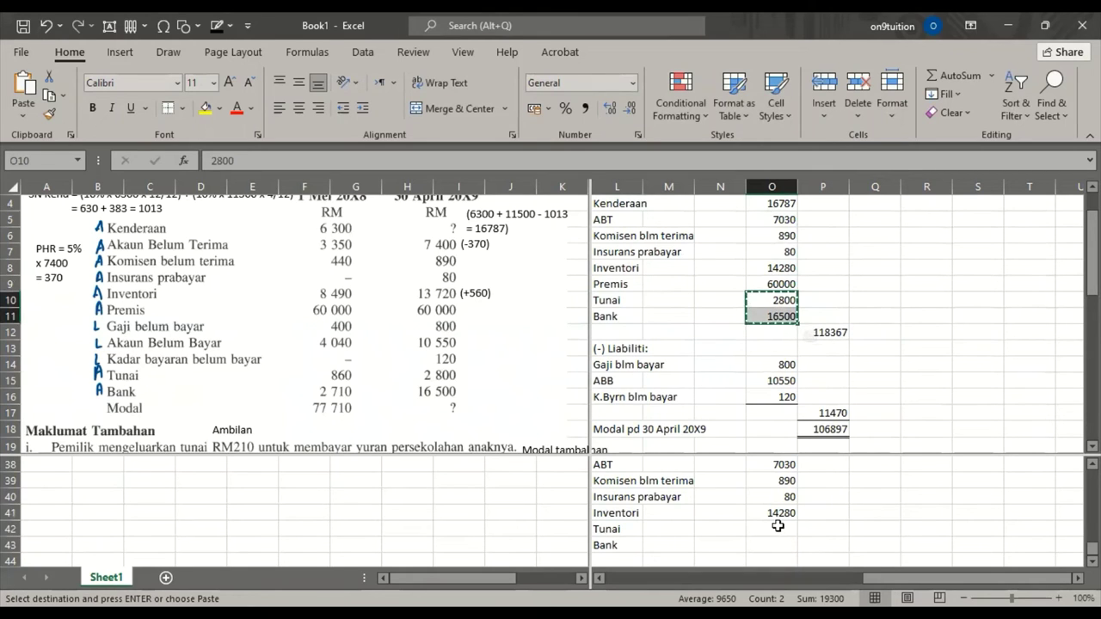
pyautogui.press('Return')
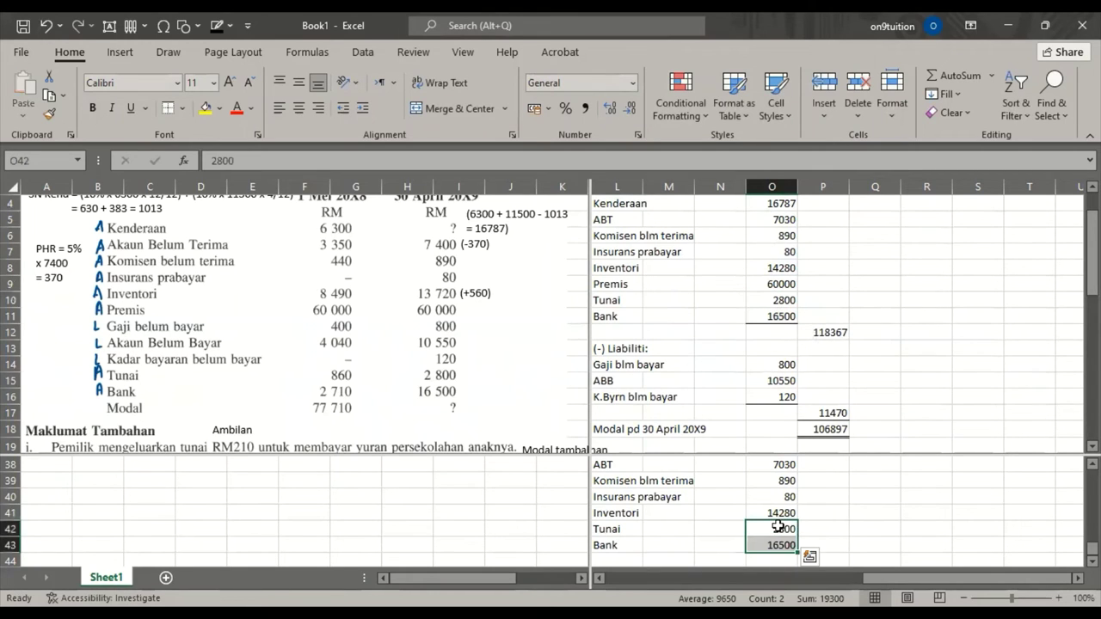
pyautogui.click(845, 525)
# Step: Rule off the current asset amounts with a top border on O44 and total them in P44 with =SUM(O38:O43)
pyautogui.click(777, 559)
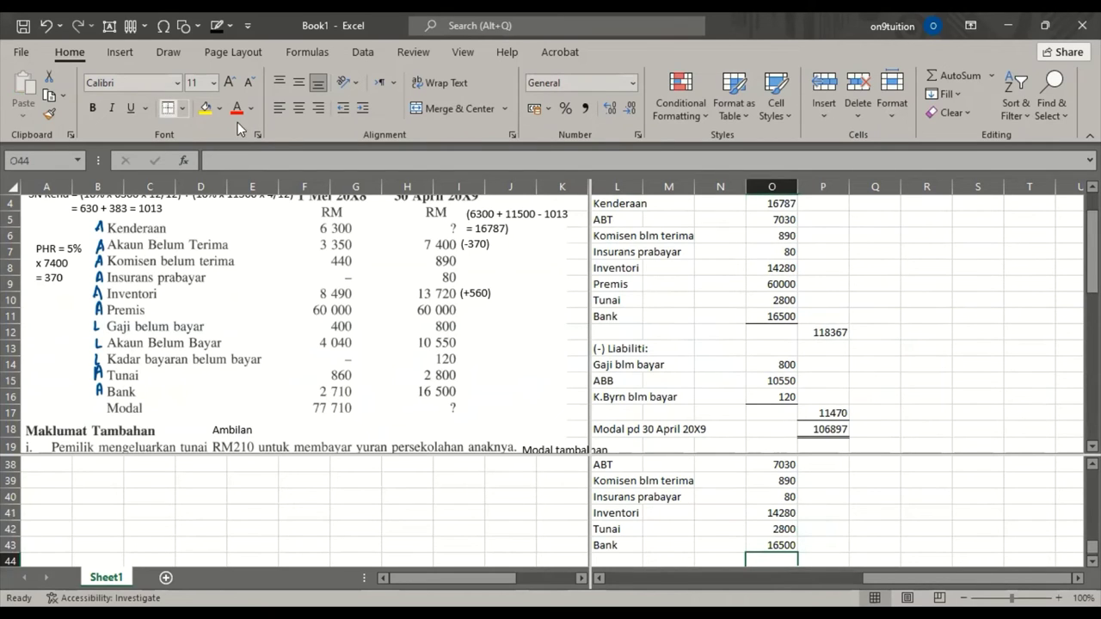
pyautogui.click(823, 557)
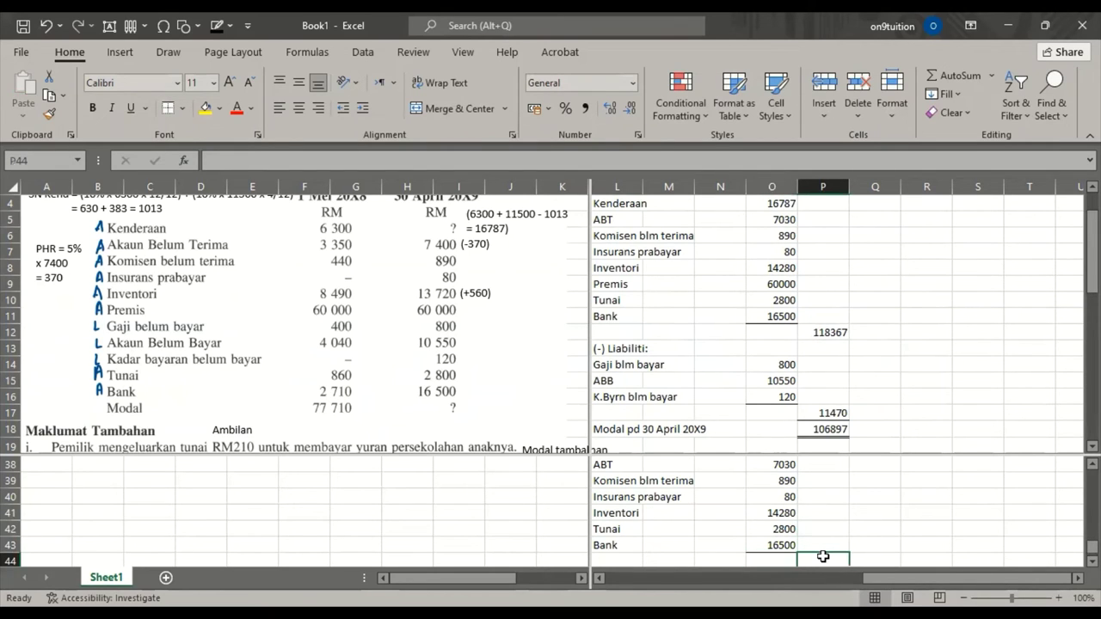
pyautogui.write('=')
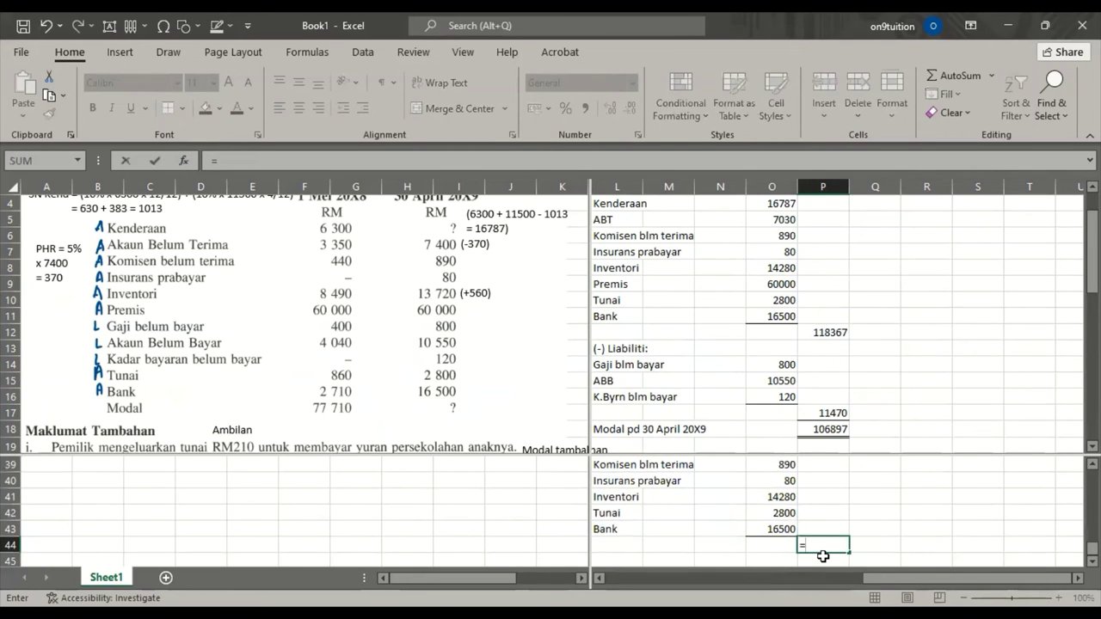
pyautogui.write('SUM(')
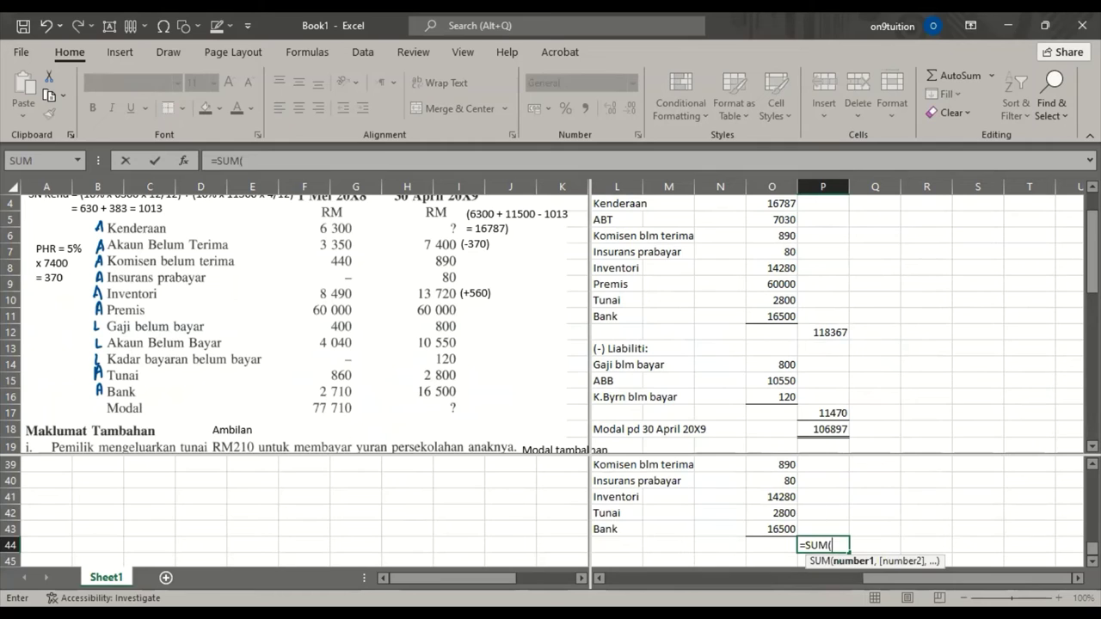
pyautogui.scroll(1, 784, 516)
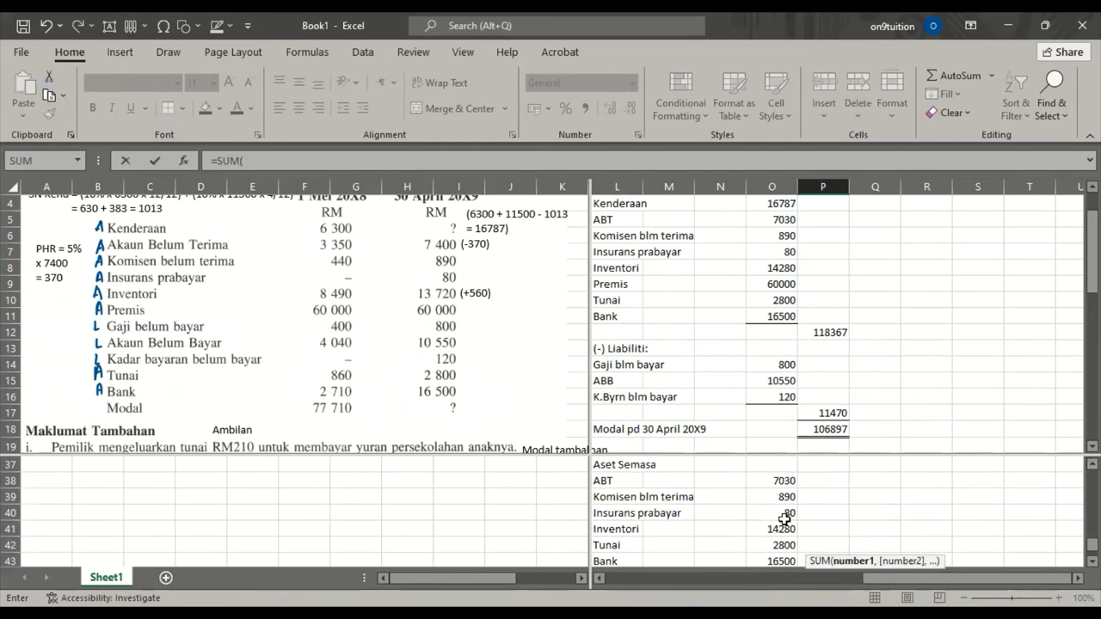
pyautogui.moveTo(776, 481); pyautogui.dragTo(776, 554)
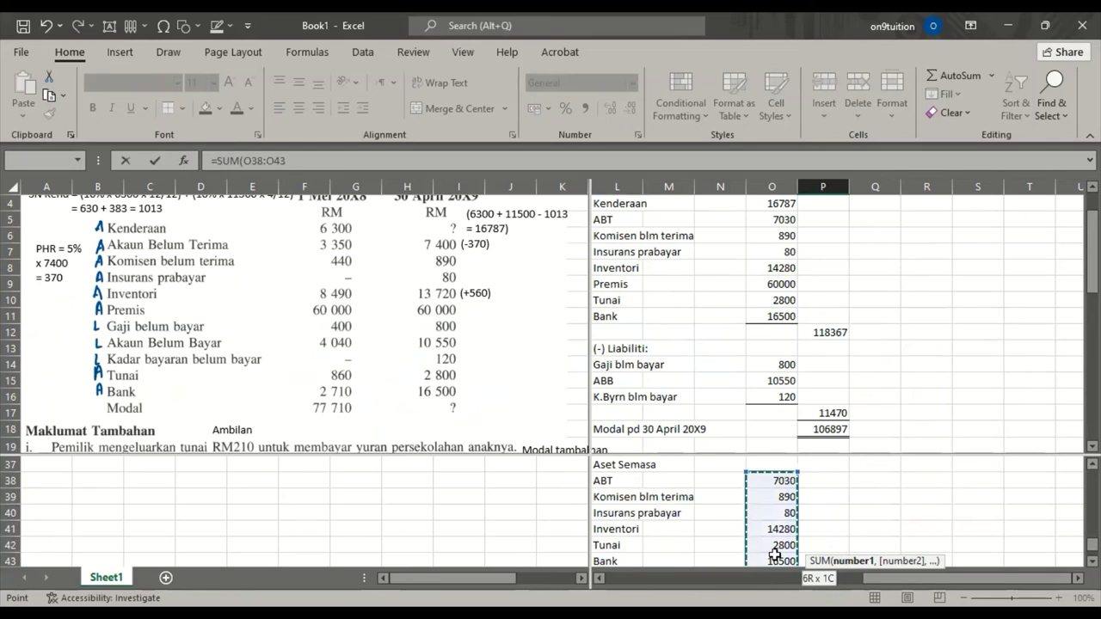
pyautogui.write(')')
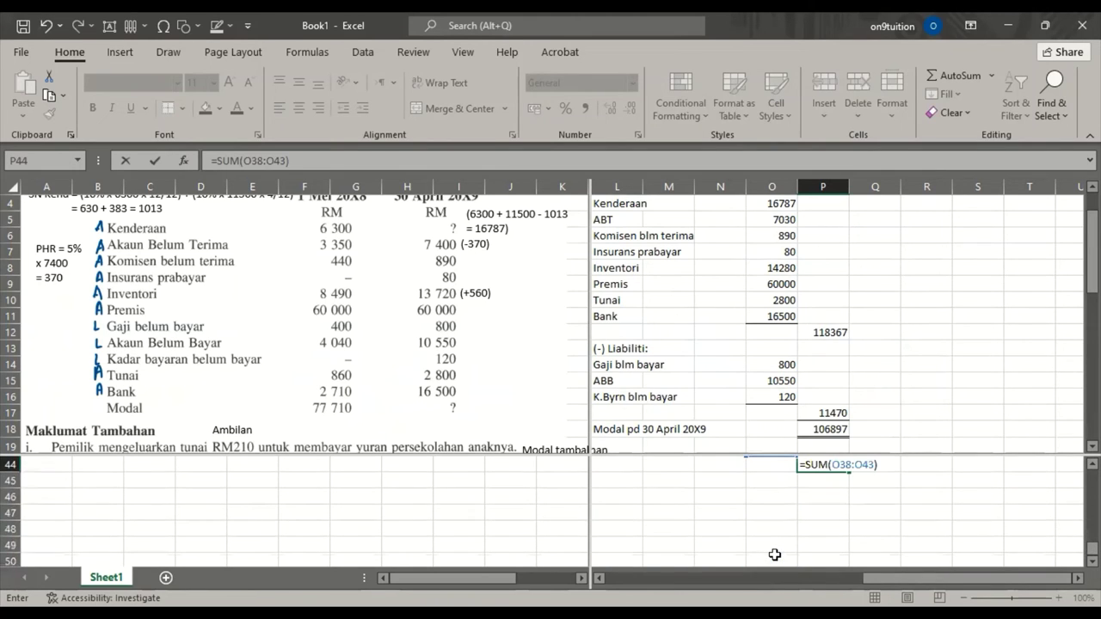
pyautogui.press('Return')
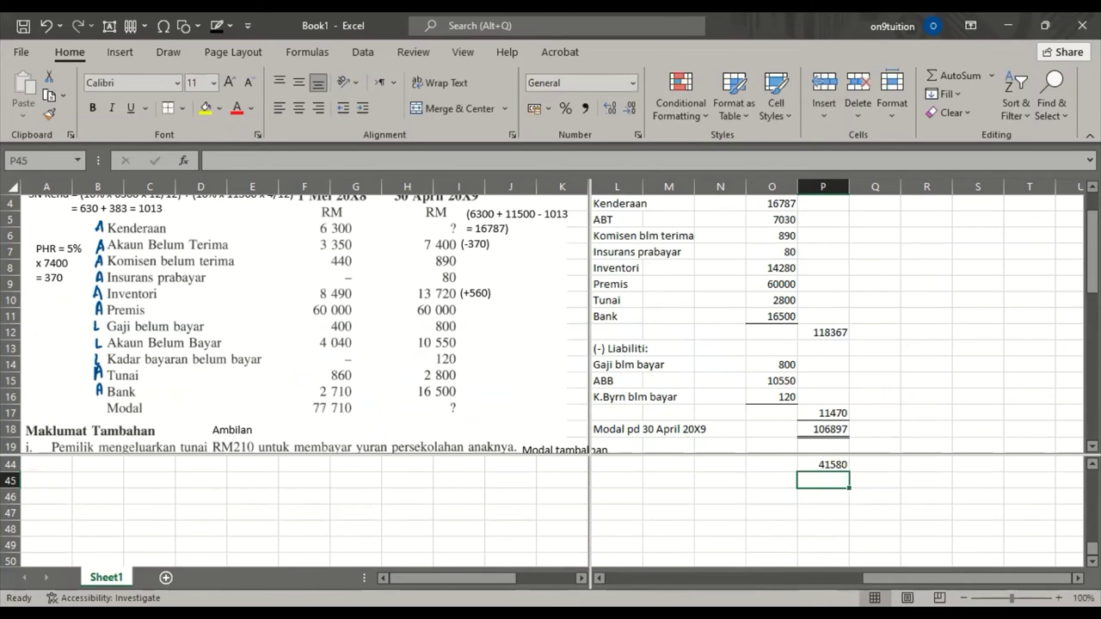
# Step: Add the heading "Ekuiti Pemilik" in Q33, beside Aset Bukan Semasa in the statement of financial position
pyautogui.scroll(3, 839, 512)
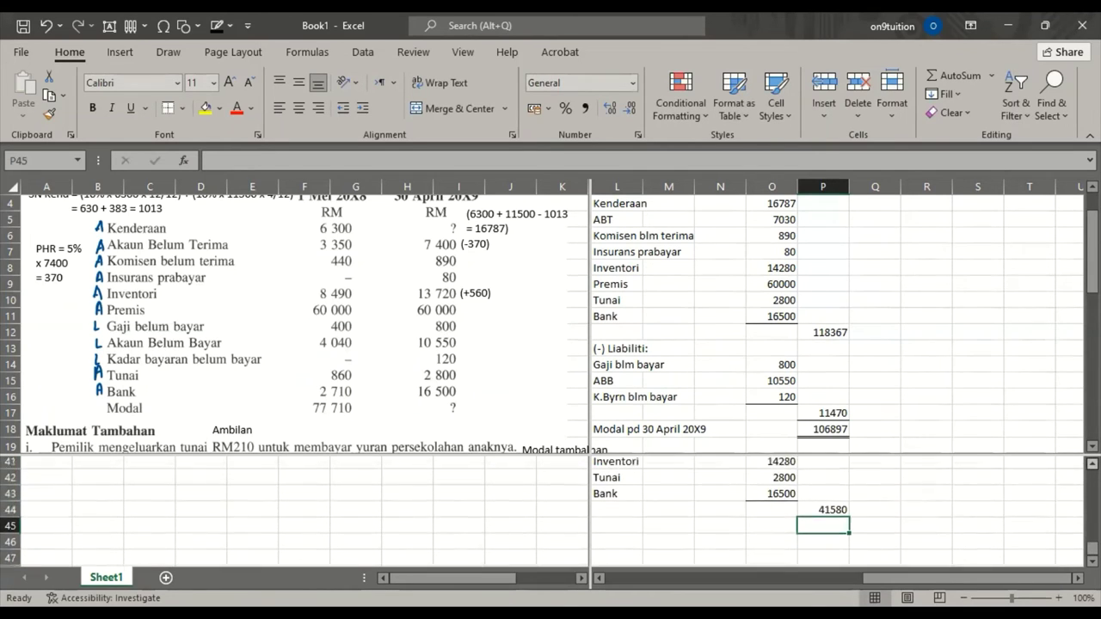
pyautogui.scroll(2, 838, 512)
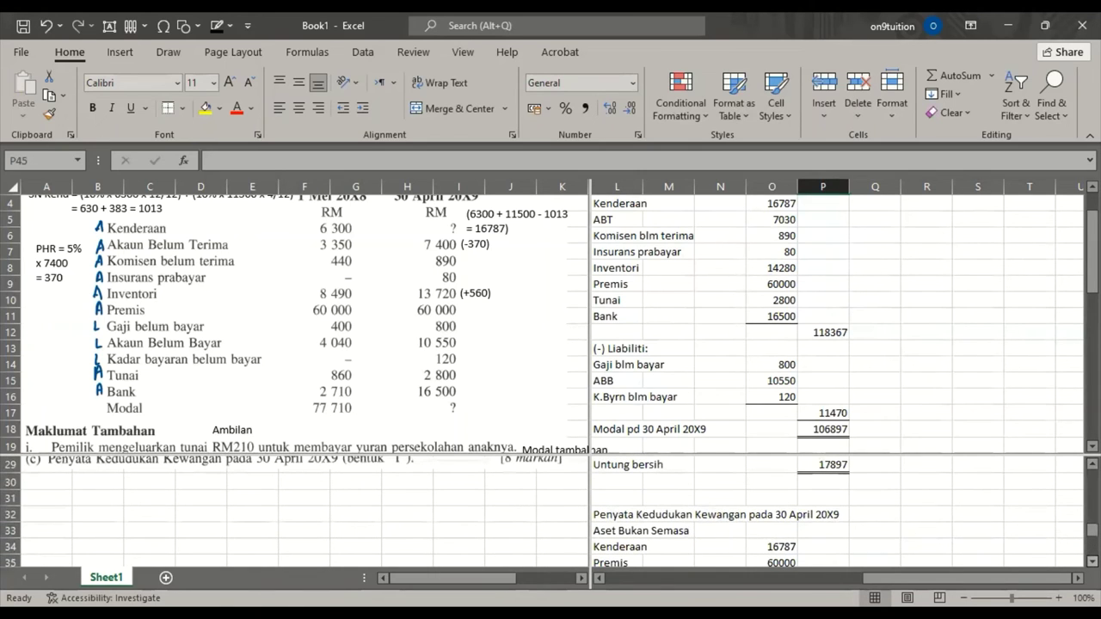
pyautogui.scroll(-3, 838, 512)
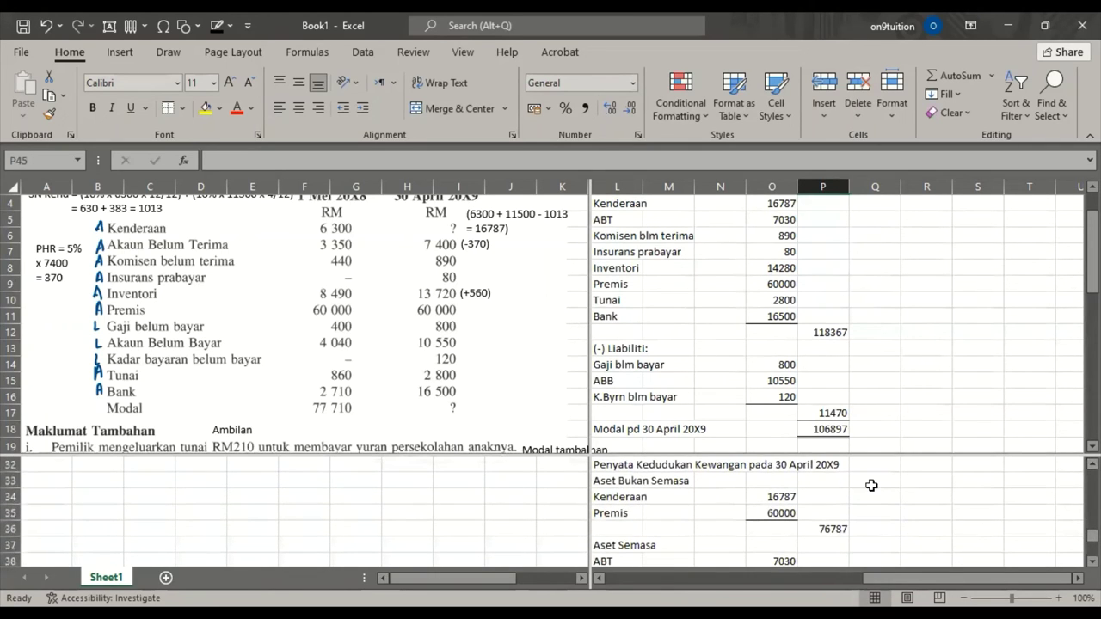
pyautogui.click(869, 481)
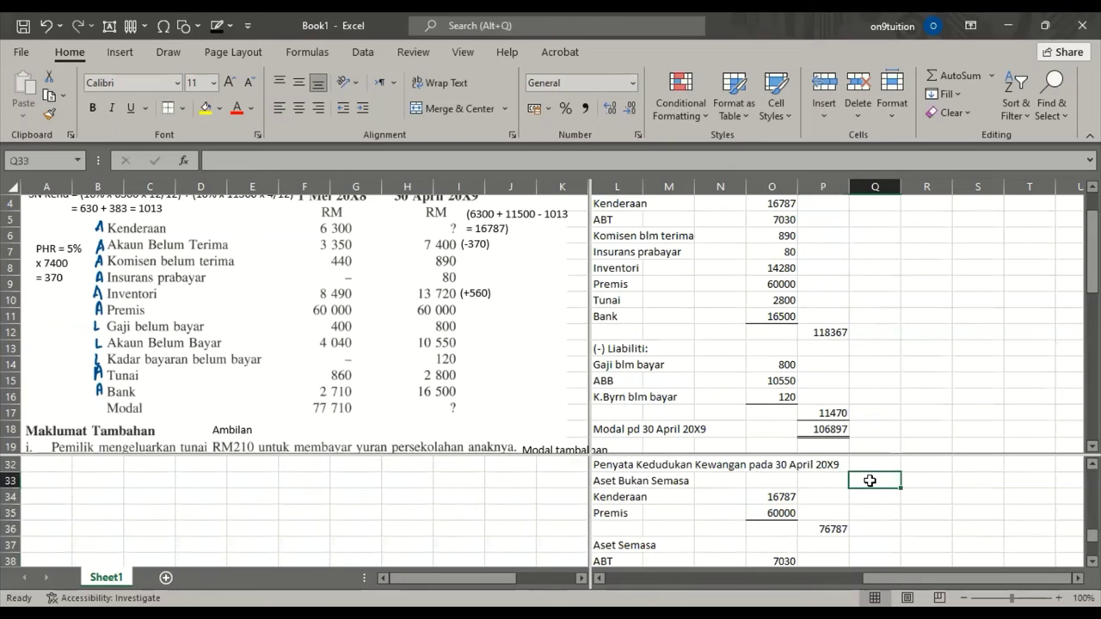
pyautogui.write('Ek')
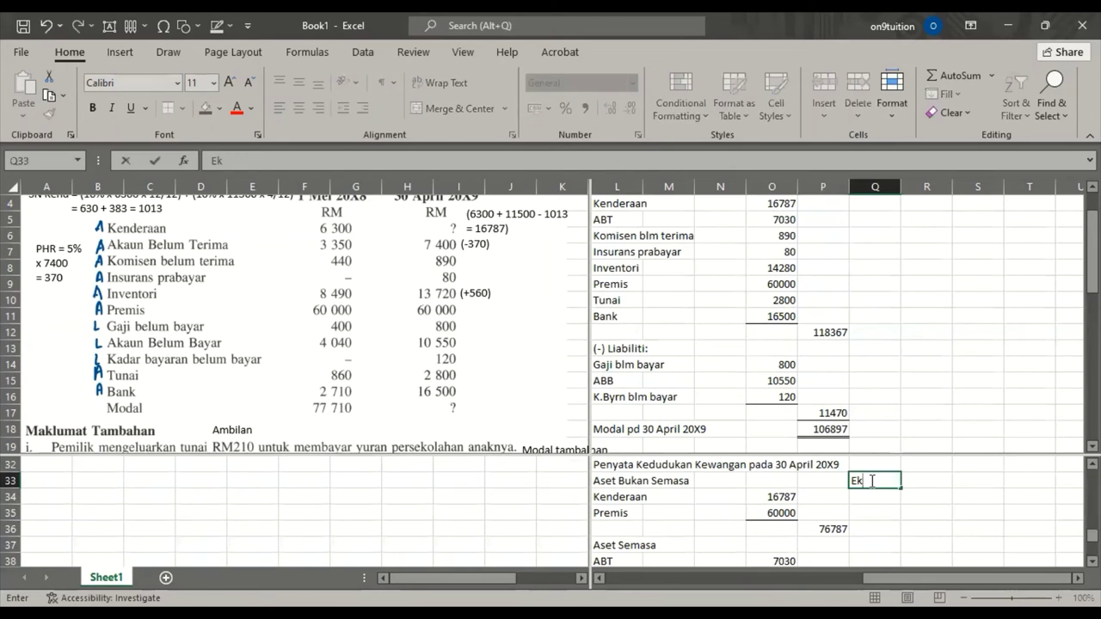
pyautogui.write('uiti Pemilik')
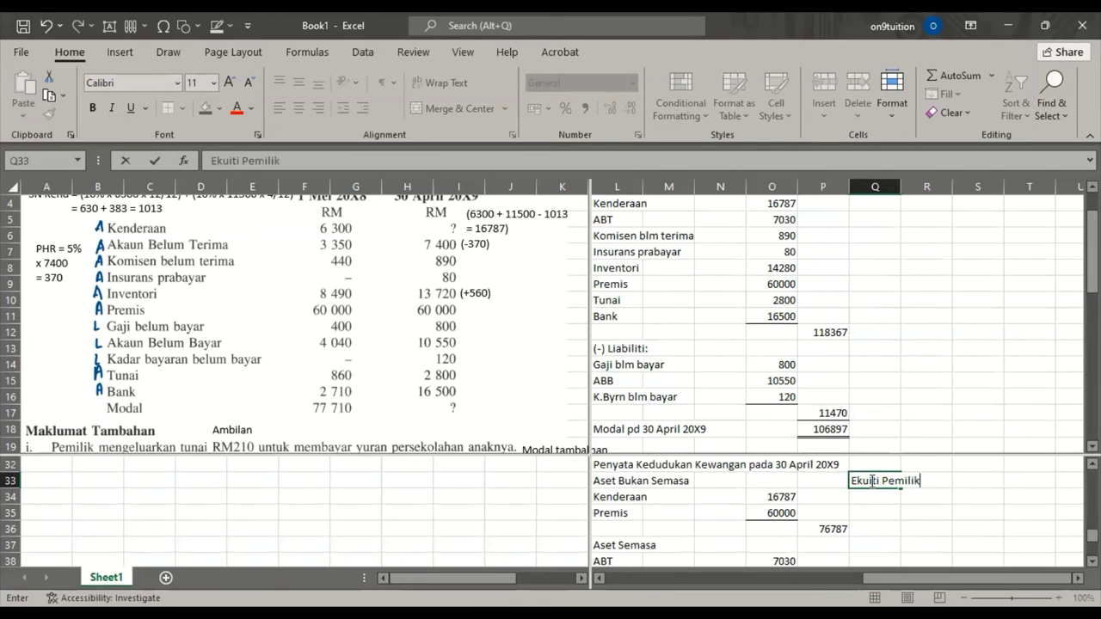
pyautogui.press('Return')
# Step: Label Q34 "Modal awal" and Q35 "(+) Untung bersih" under the Ekuiti Pemilik heading
pyautogui.write('Mo')
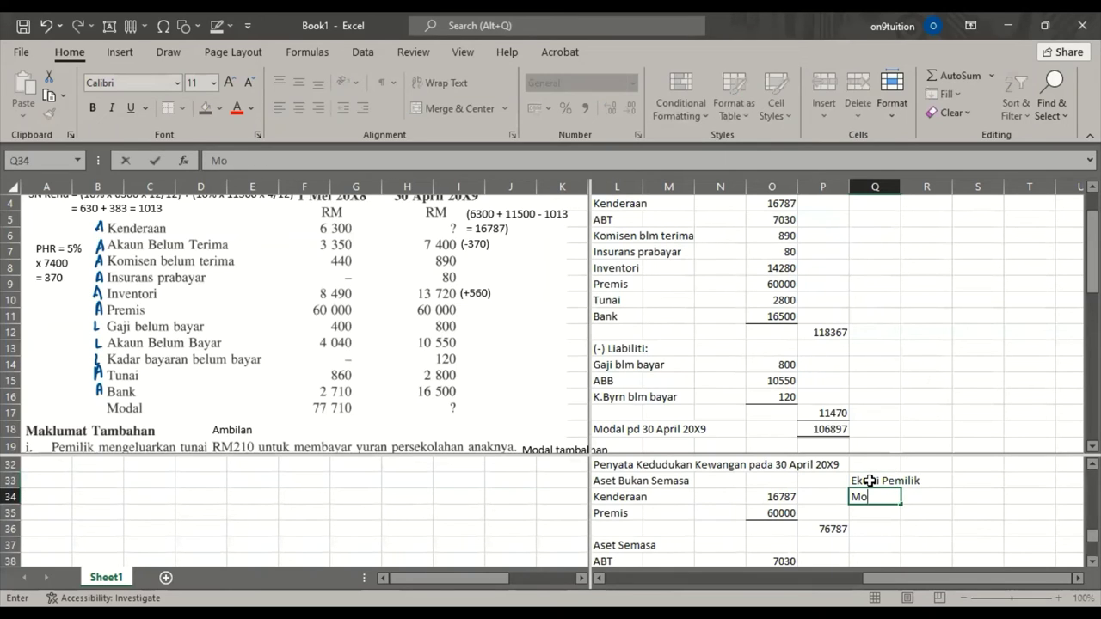
pyautogui.write('dal awal')
pyautogui.press('Return')
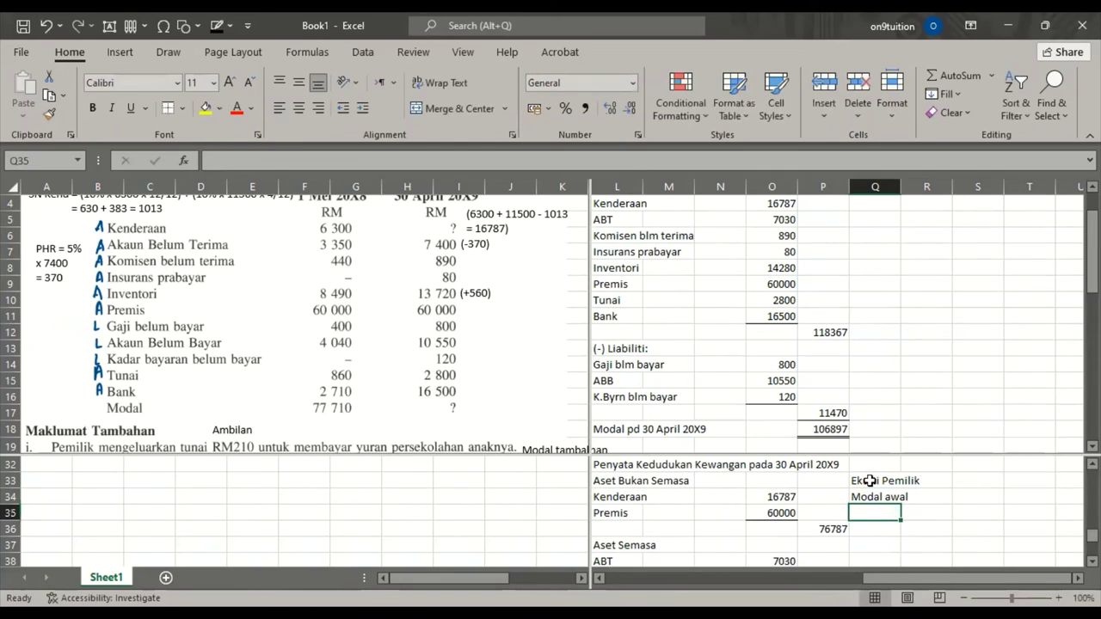
pyautogui.write('(')
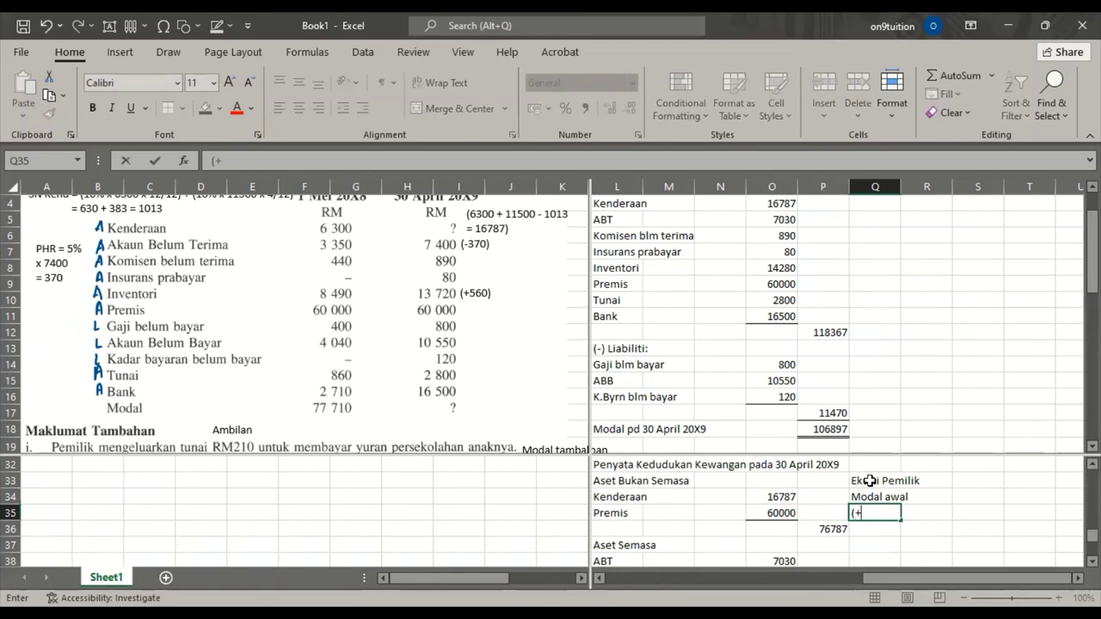
pyautogui.write('+) Untun')
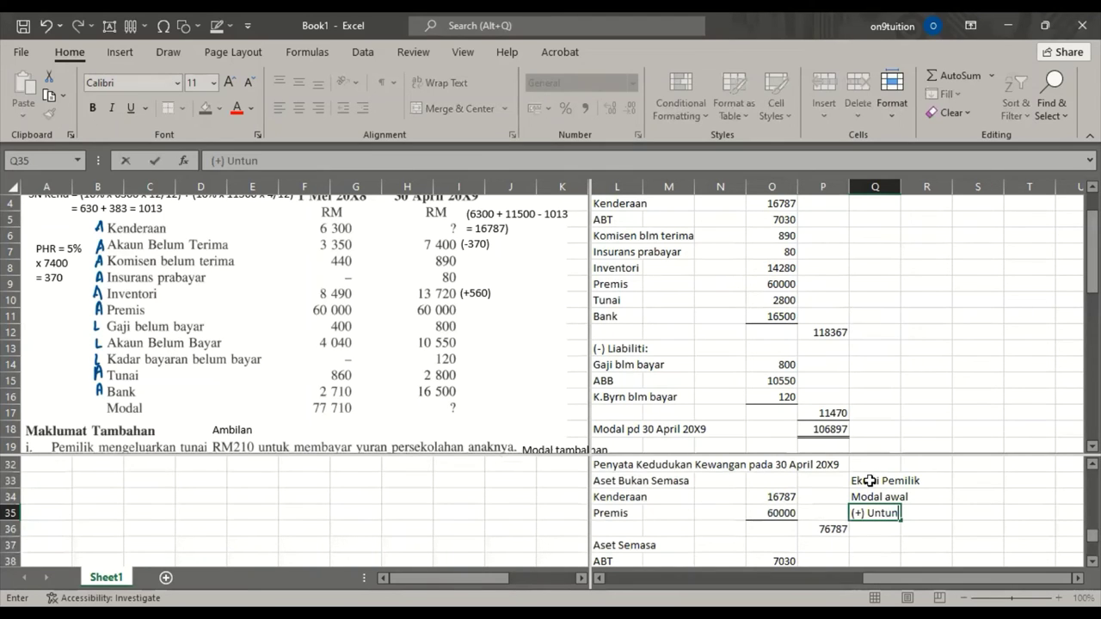
pyautogui.write('g bersih')
pyautogui.press('Return')
pyautogui.press('Return')
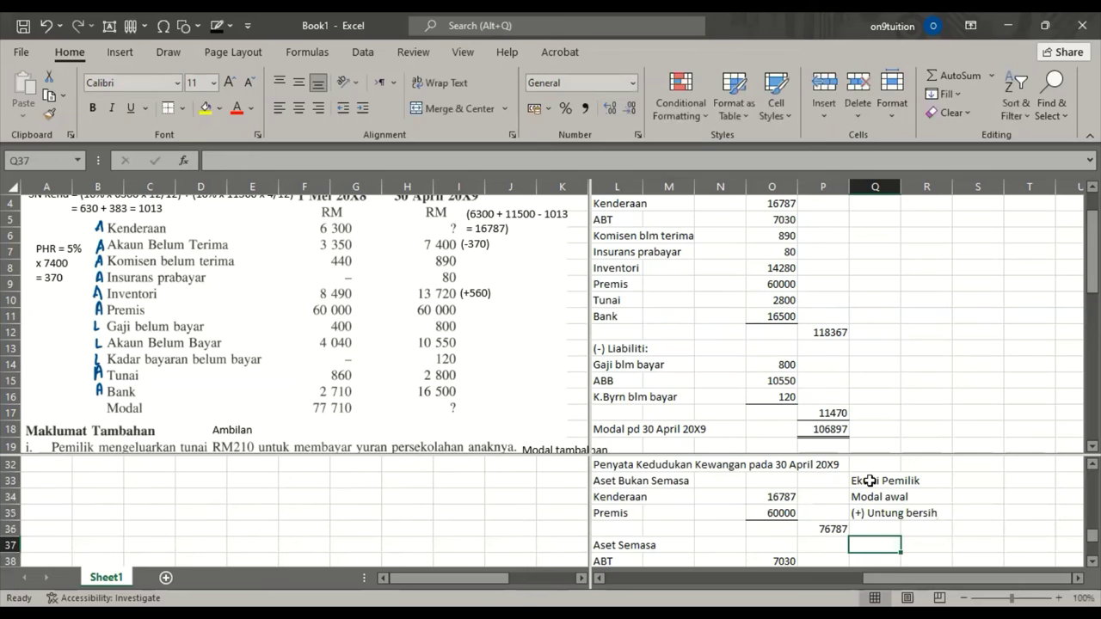
# Step: Label Q37 "Modal tambahan" and Q39 "(-) Ambilan" in the equity section
pyautogui.write('Modal ')
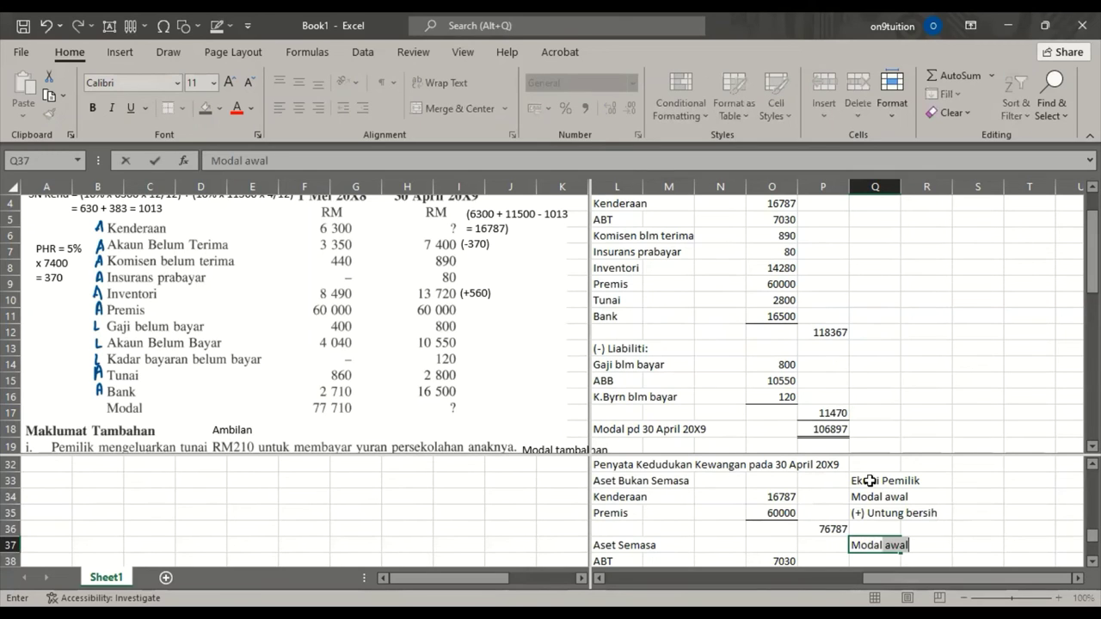
pyautogui.write('tambah')
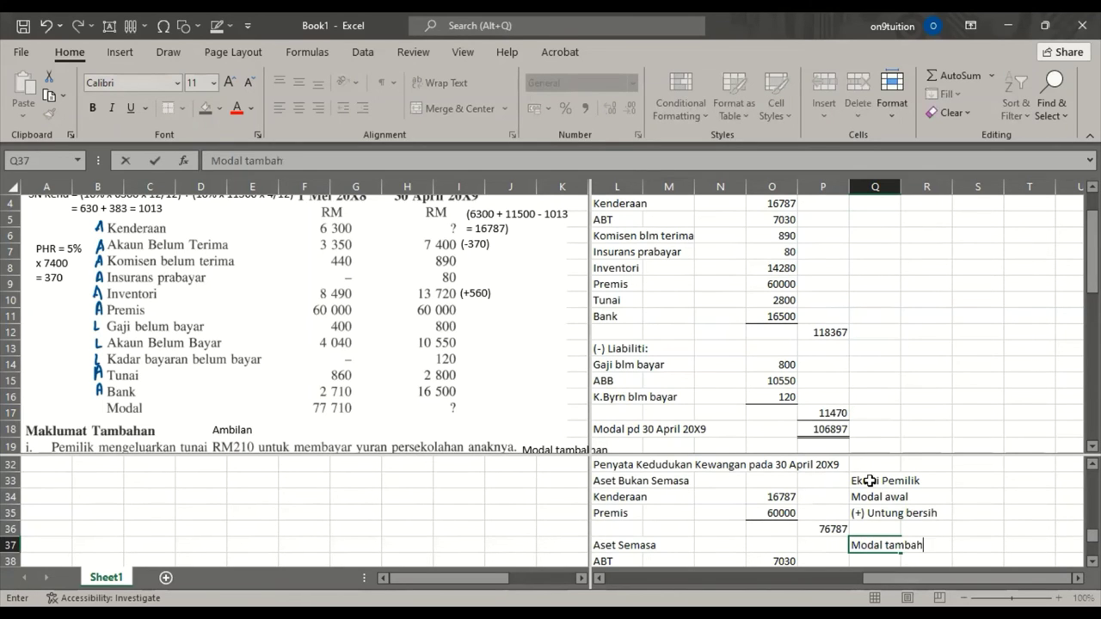
pyautogui.write('an')
pyautogui.press('Return')
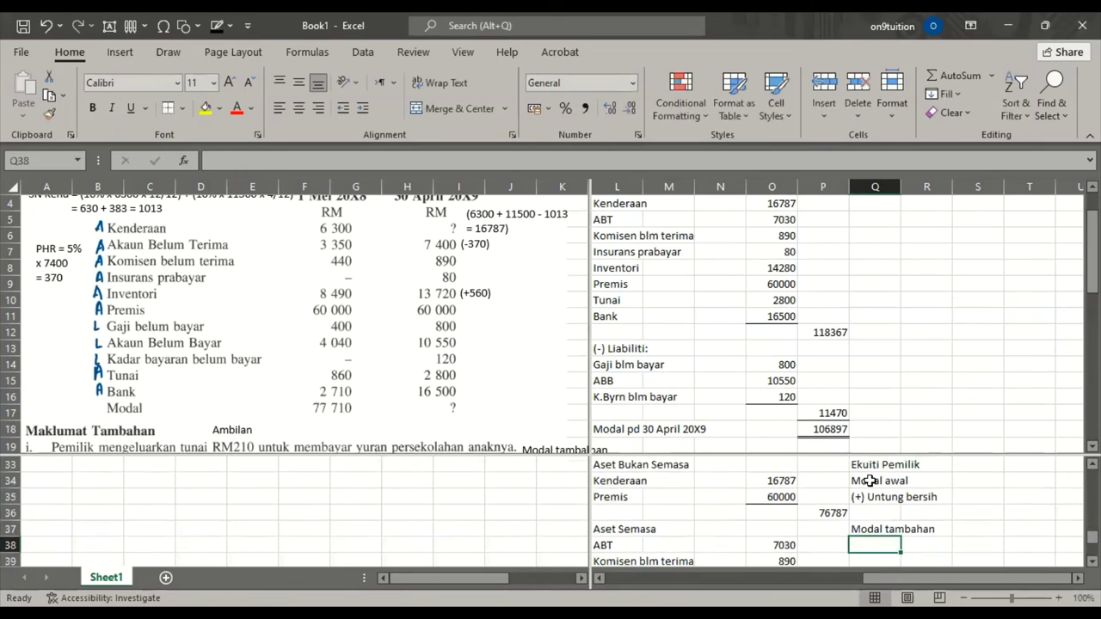
pyautogui.press('Return')
pyautogui.write('(-) Am')
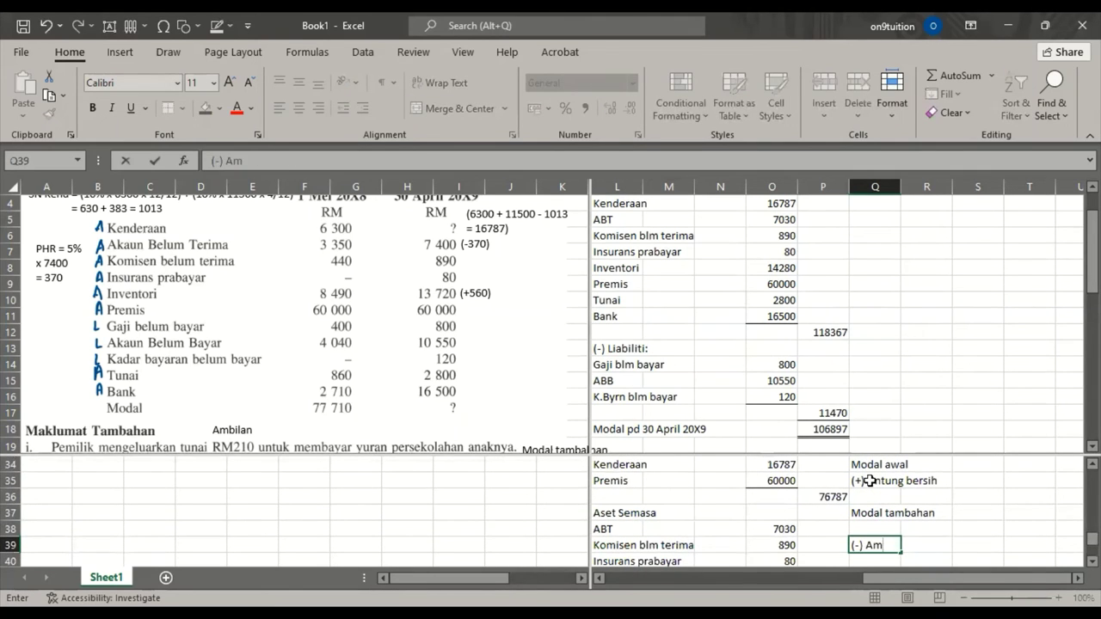
pyautogui.write('bilan')
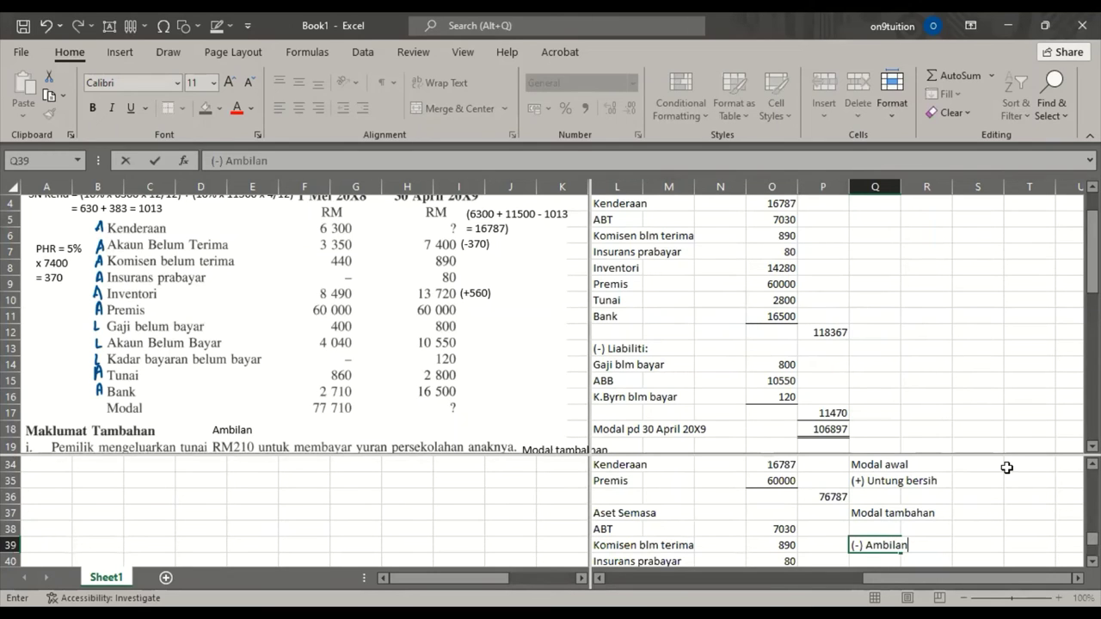
# Step: Enter the equity amounts 77710 for Modal awal in T34 and 17897 for Untung bersih in T35
pyautogui.click(1007, 466)
pyautogui.scroll(2, 1015, 498)
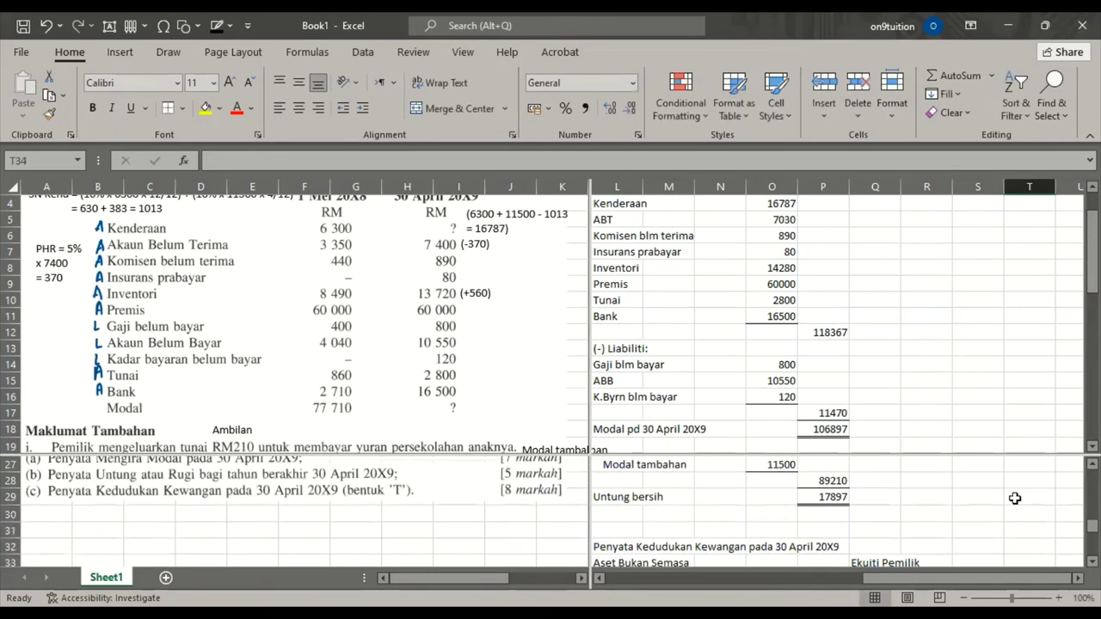
pyautogui.scroll(-1, 1015, 498)
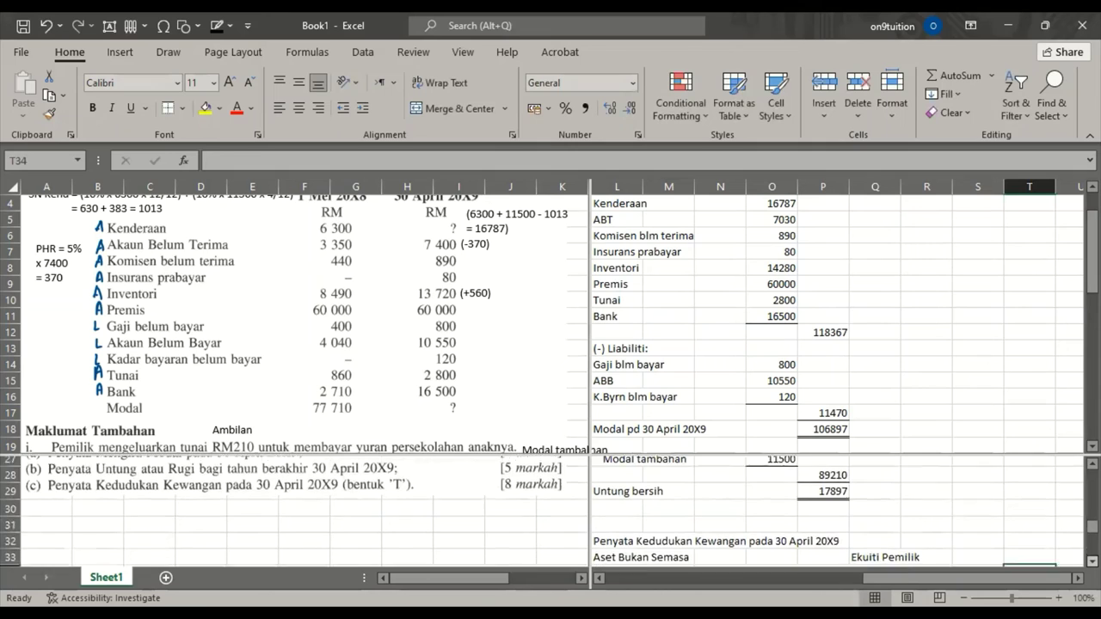
pyautogui.scroll(-1, 1042, 514)
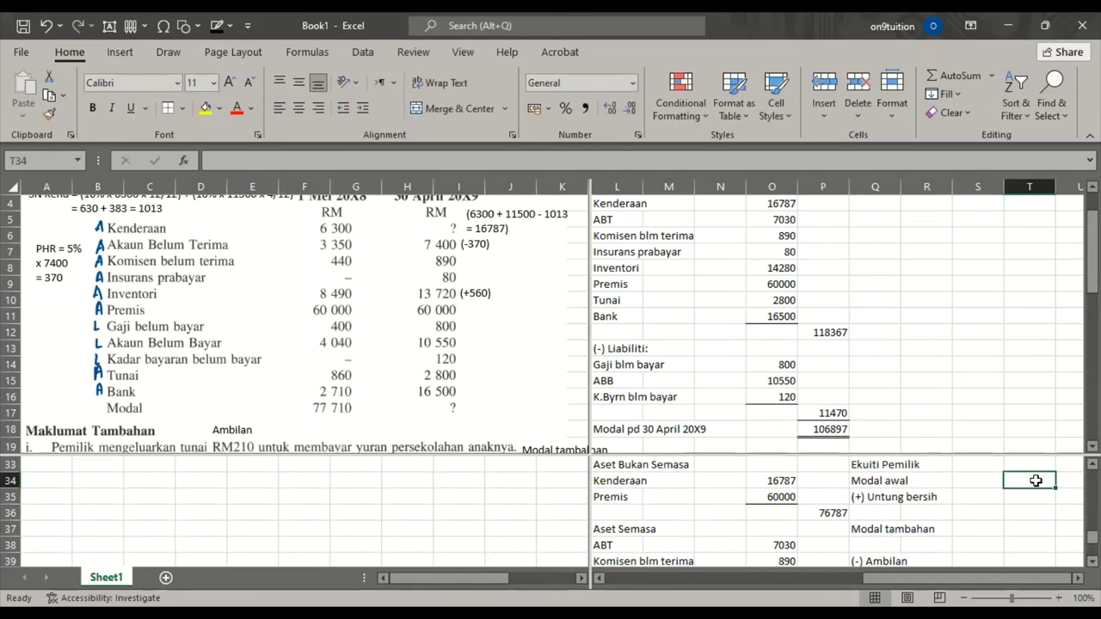
pyautogui.write('77710')
pyautogui.press('Return')
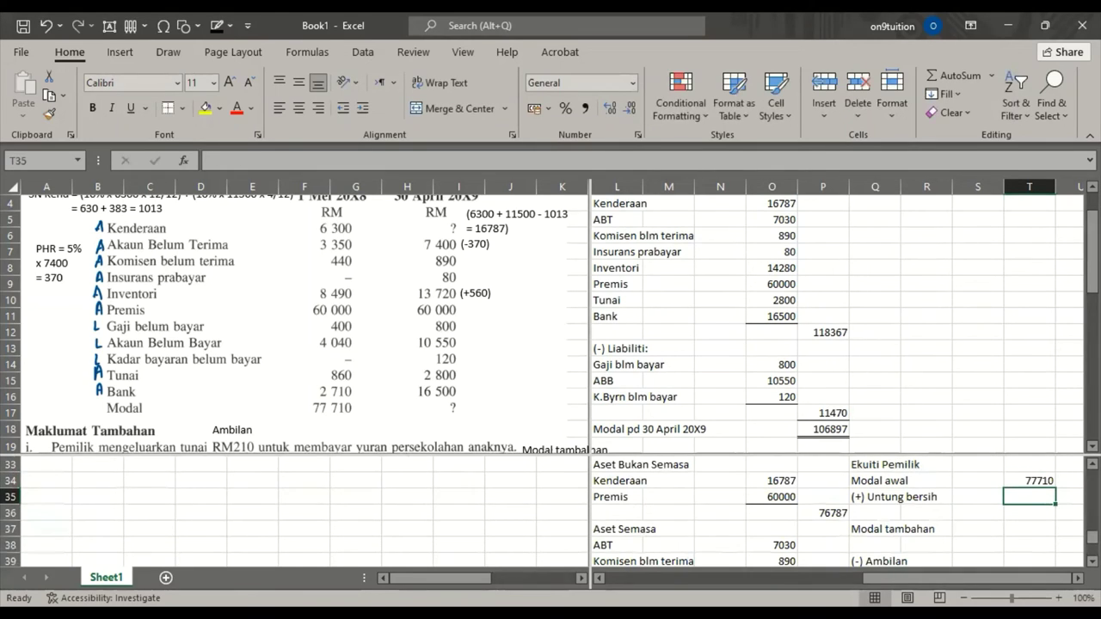
pyautogui.moveTo(1092, 258); pyautogui.dragTo(1093, 276)
pyautogui.write('17897')
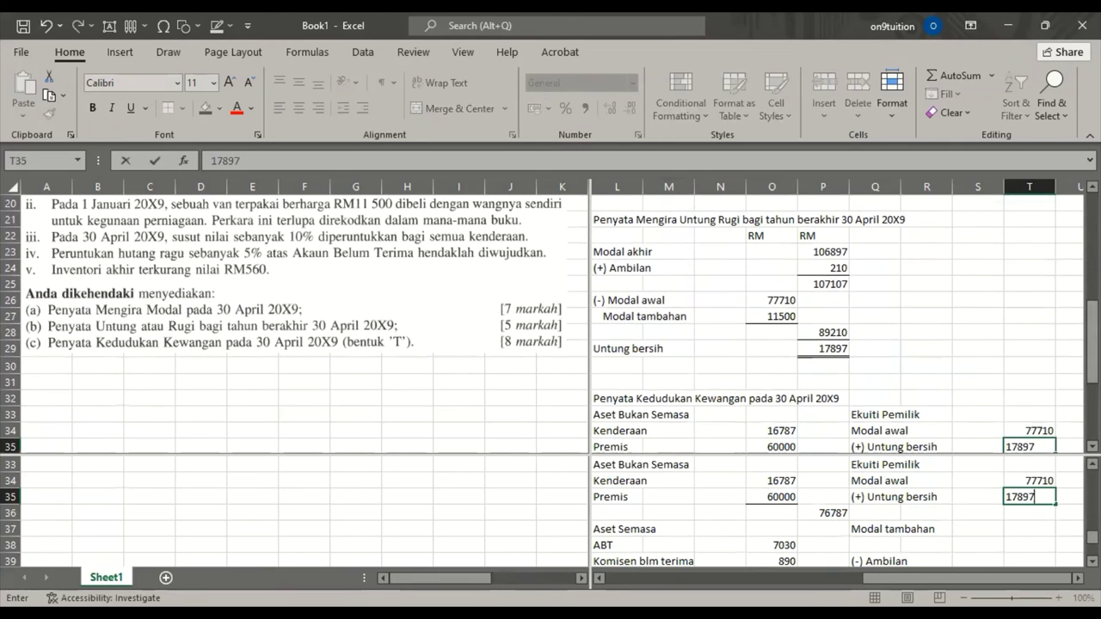
pyautogui.press('Return')
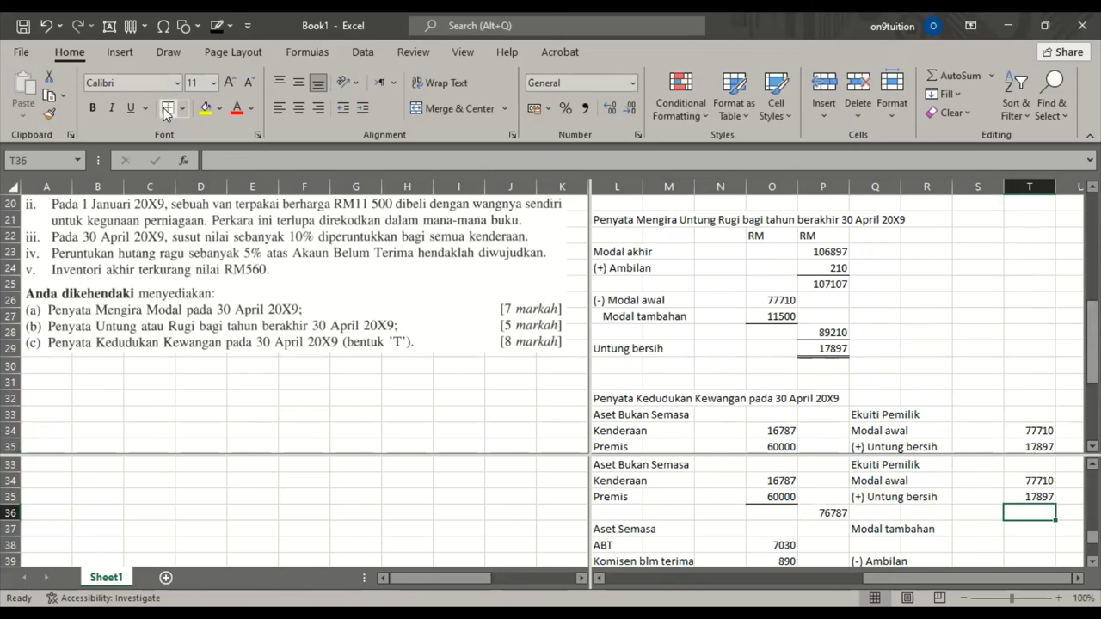
# Step: Add Modal awal and Untung bersih in T36 with =T34+T35, ruled off by a top border
pyautogui.write('=')
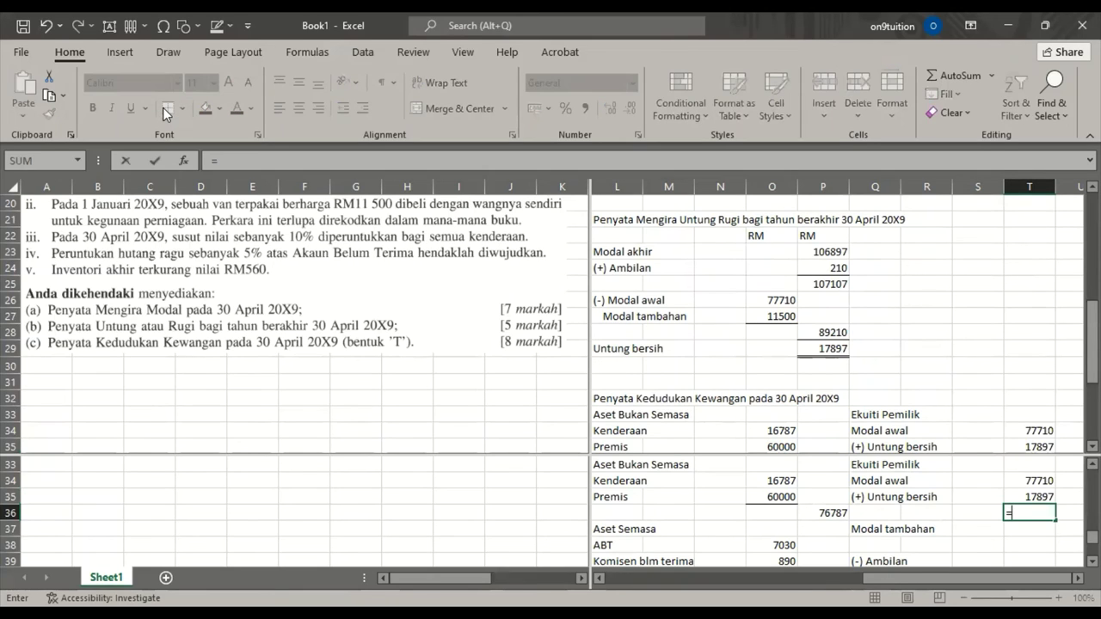
pyautogui.click(1025, 480)
pyautogui.write('+')
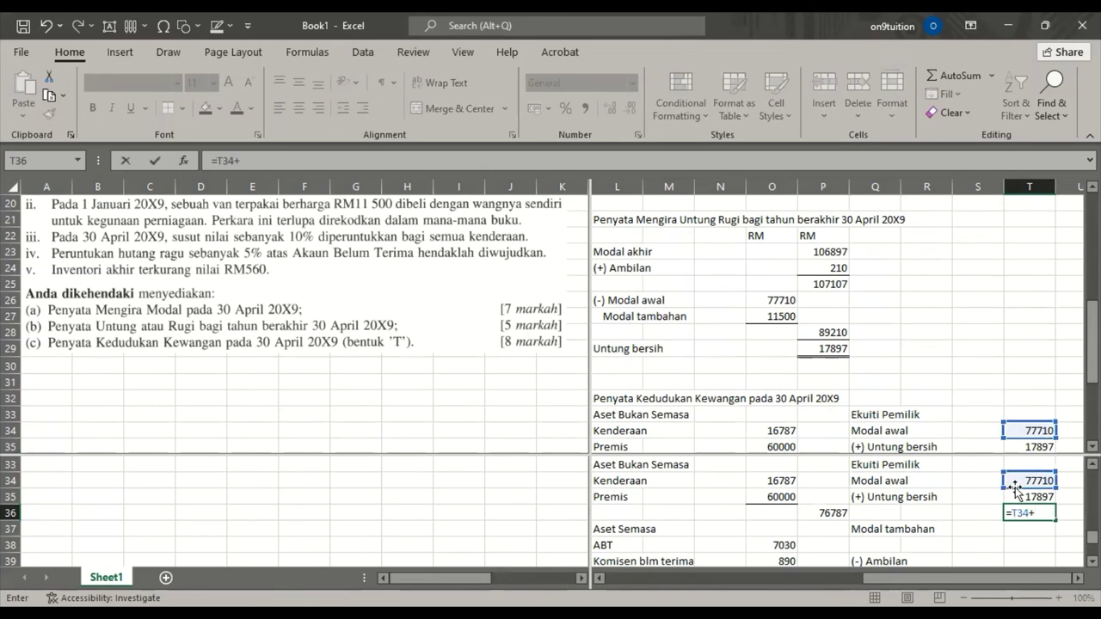
pyautogui.click(1015, 492)
pyautogui.press('Return')
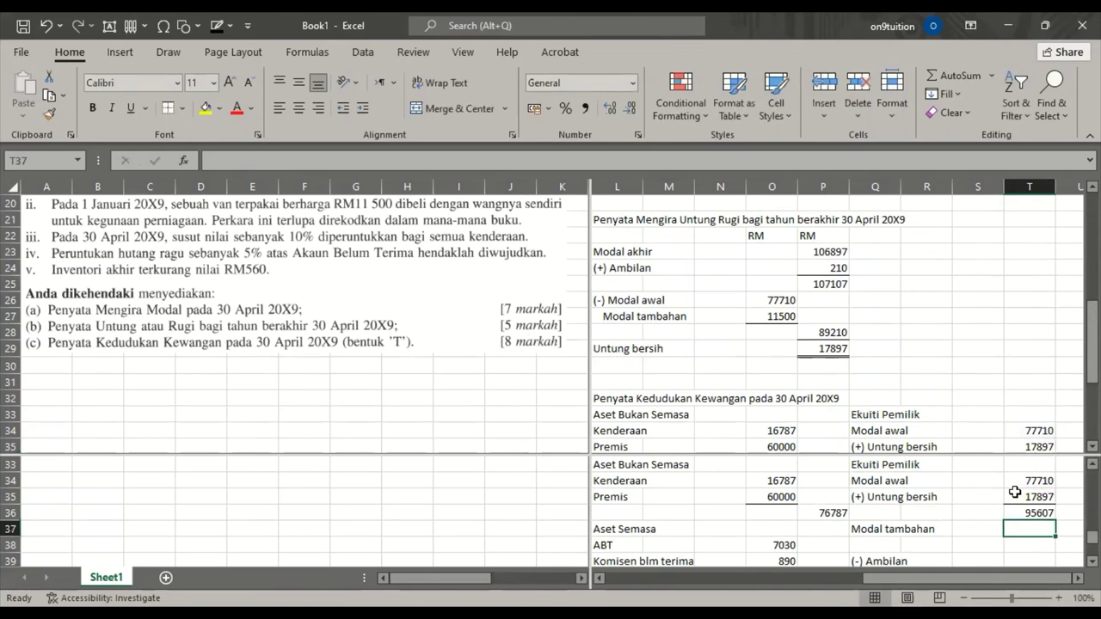
# Step: Enter 11500 for Modal tambahan in T37 and subtotal it in T38 with =T36+T37 under a top border
pyautogui.write('11500')
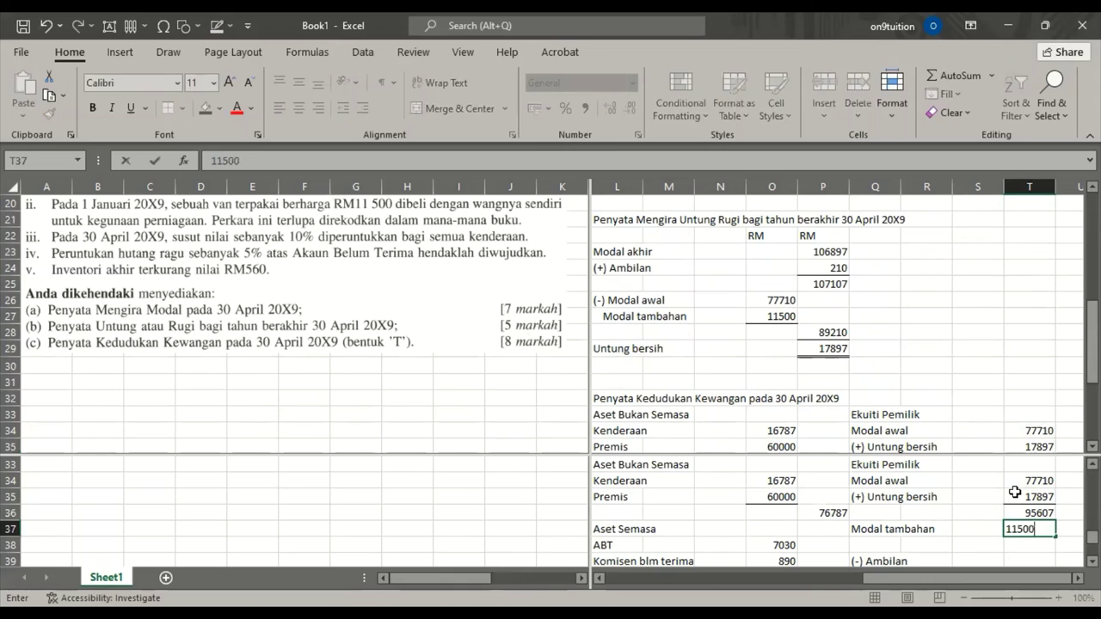
pyautogui.press('Return')
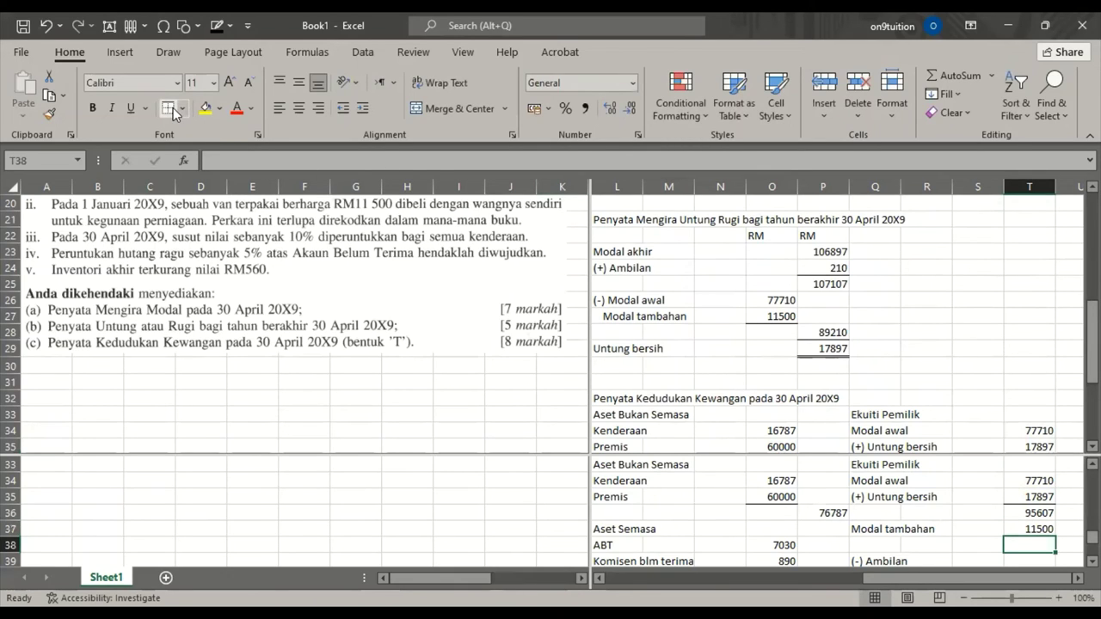
pyautogui.write('=')
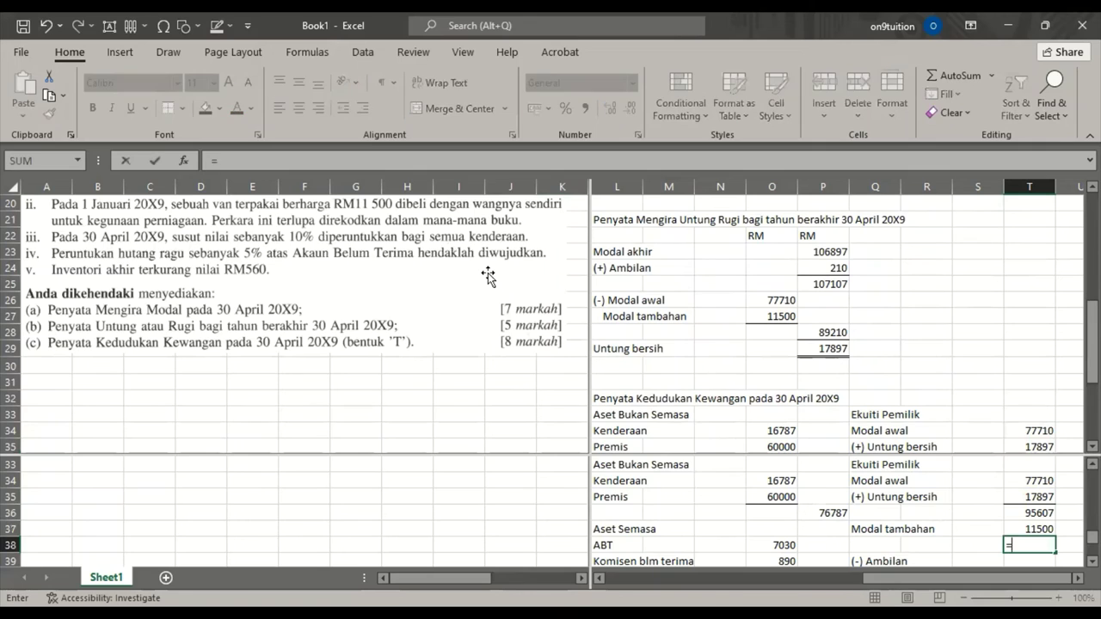
pyautogui.click(1023, 514)
pyautogui.write('+')
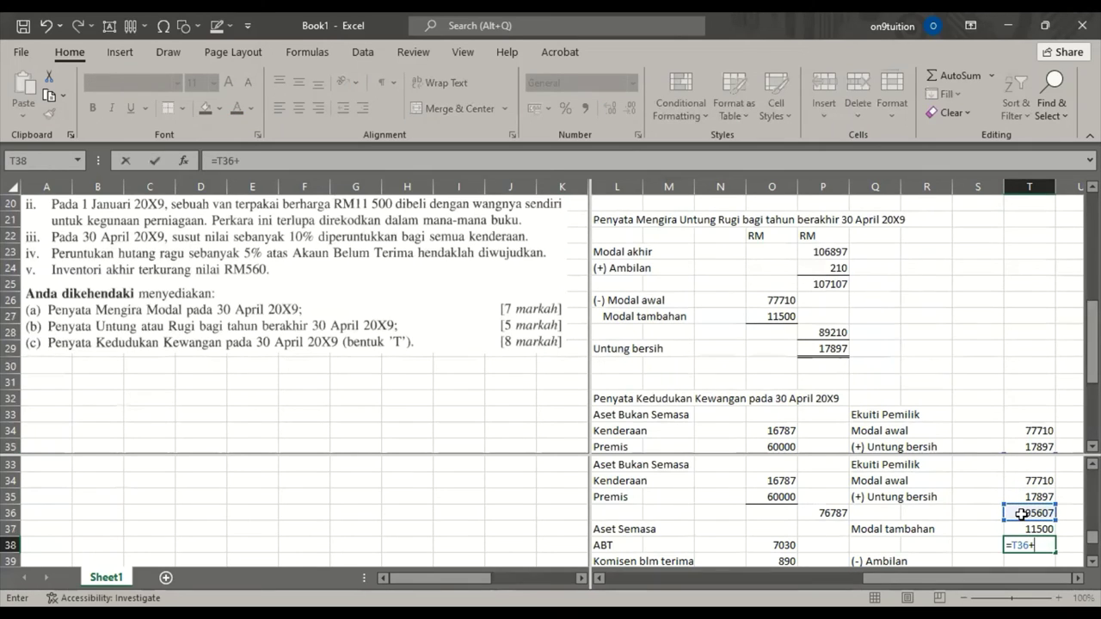
pyautogui.click(1021, 528)
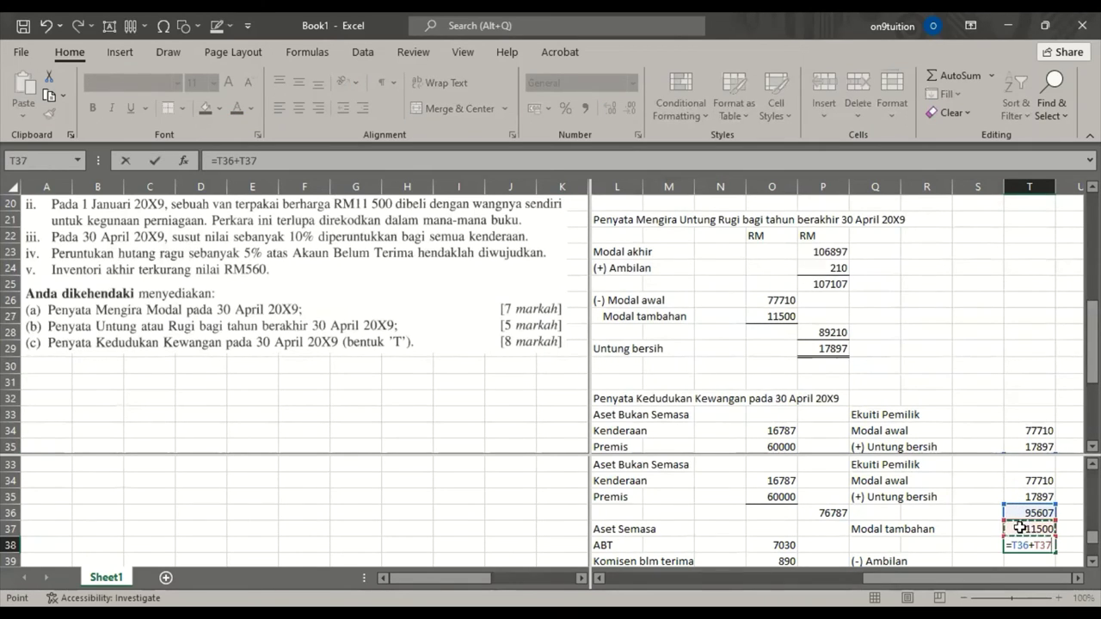
pyautogui.press('Return')
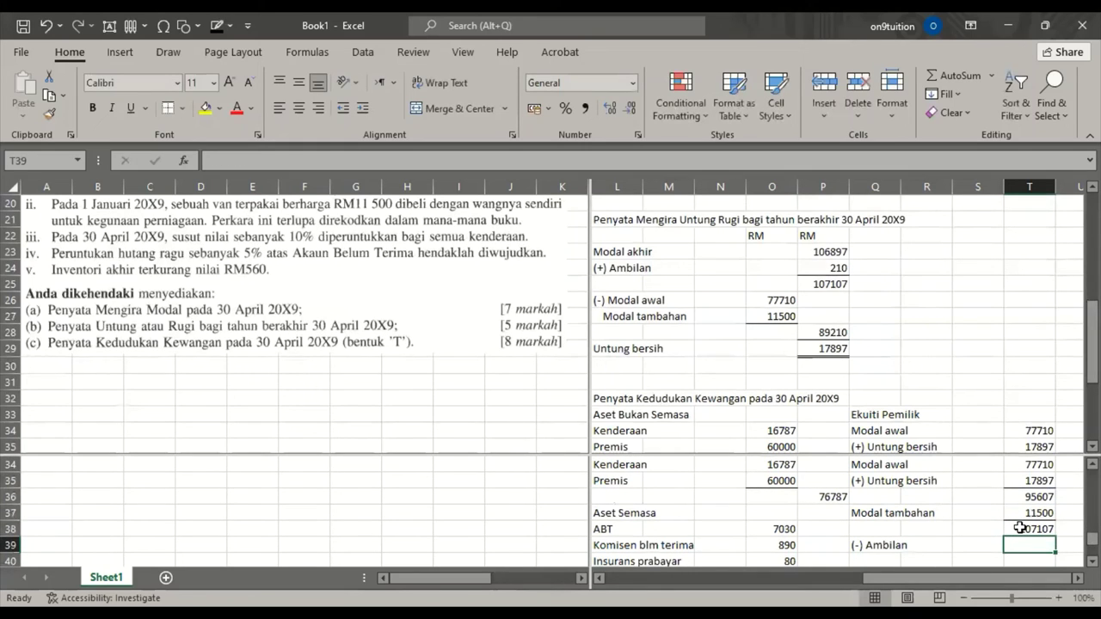
# Step: Enter -210 for Ambilan in T39 and total it in T40 with =T38+T39 under a top border
pyautogui.write('-')
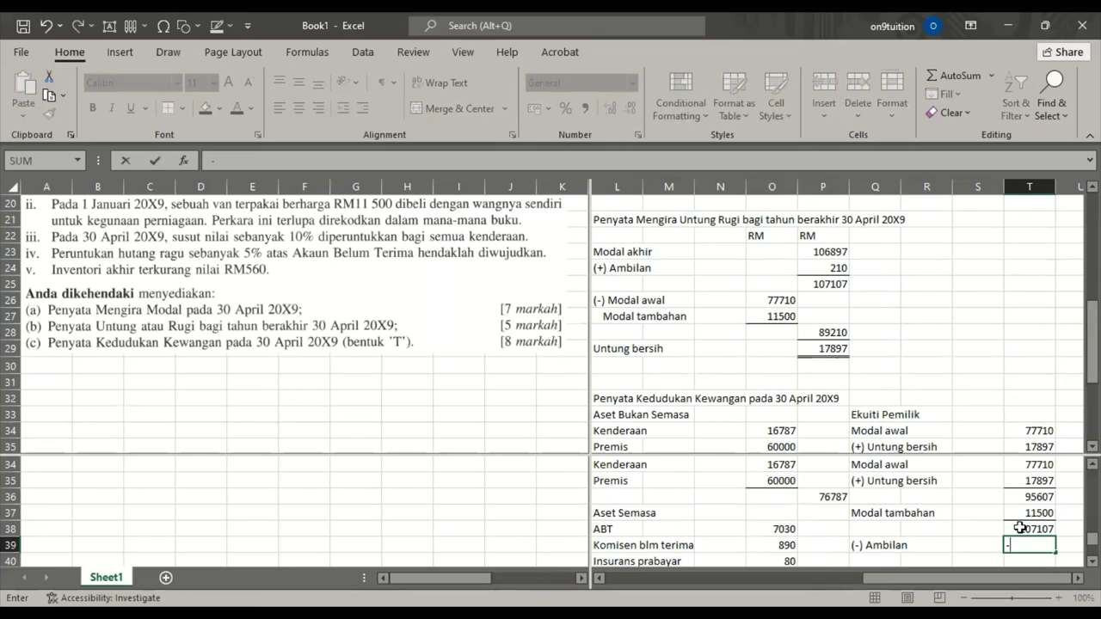
pyautogui.moveTo(1093, 342)
pyautogui.mouseDown()
pyautogui.moveTo(1092, 332)
pyautogui.moveTo(1093, 342)
pyautogui.mouseUp()
pyautogui.write('210')
pyautogui.press('Return')
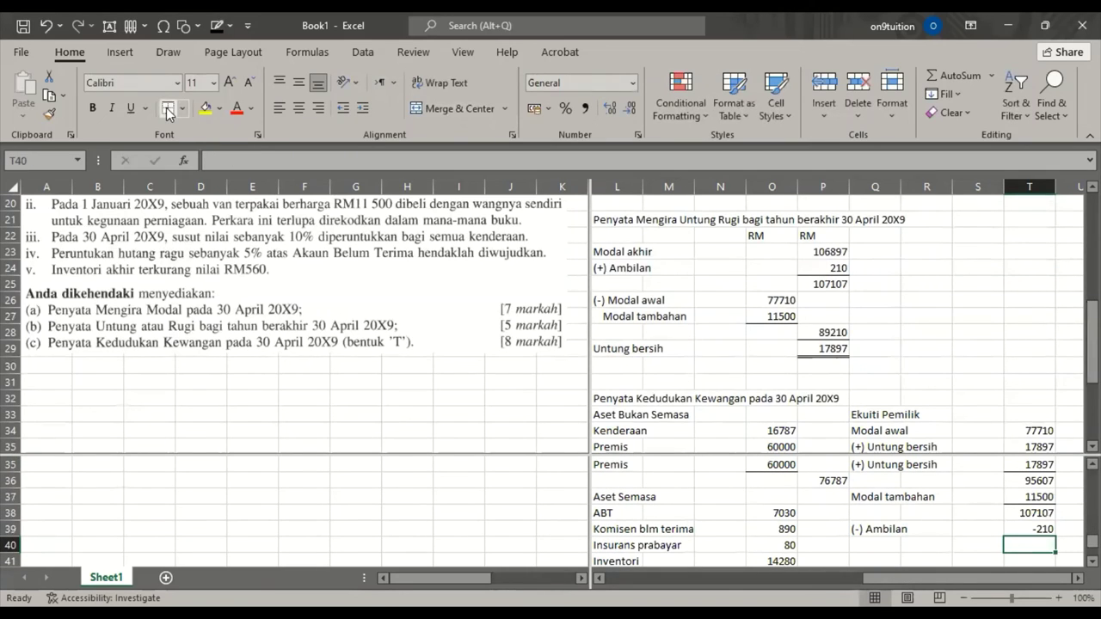
pyautogui.write('=')
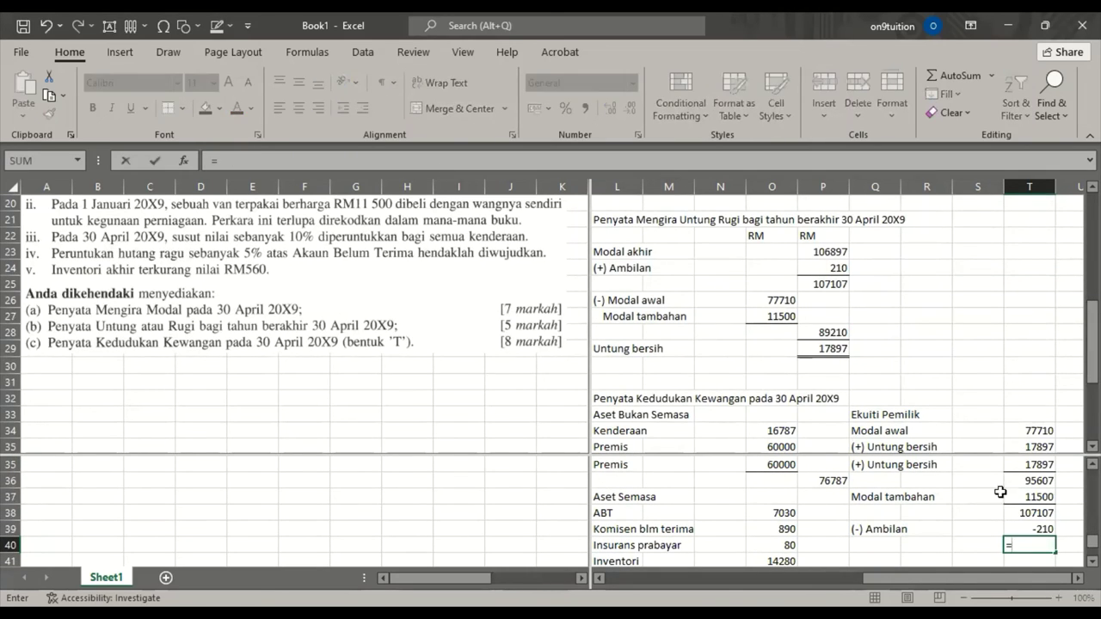
pyautogui.click(1020, 511)
pyautogui.write('+')
pyautogui.click(1014, 527)
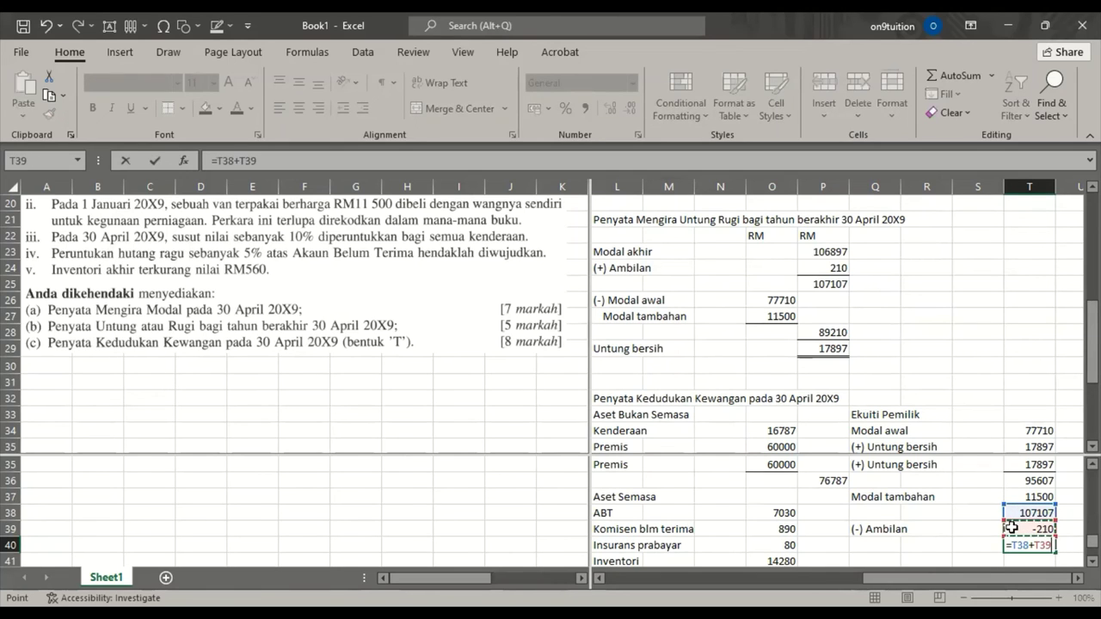
pyautogui.press('Return')
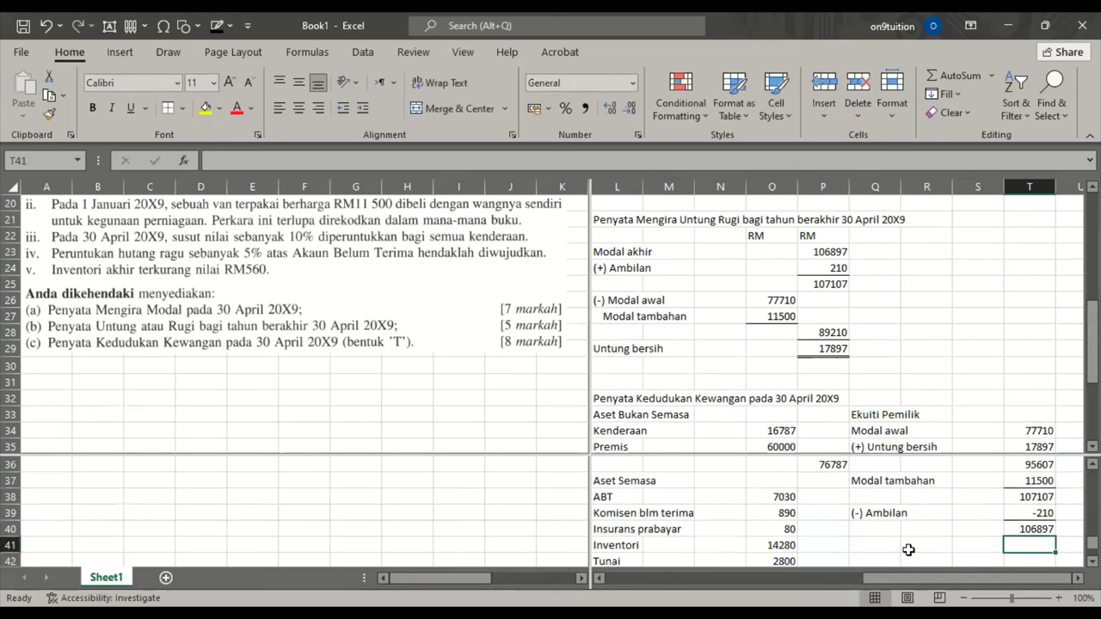
# Step: Label Q40 "Modal akhir" and add the heading "Liabiliti Semasa" in Q42
pyautogui.click(863, 532)
pyautogui.write('Mo')
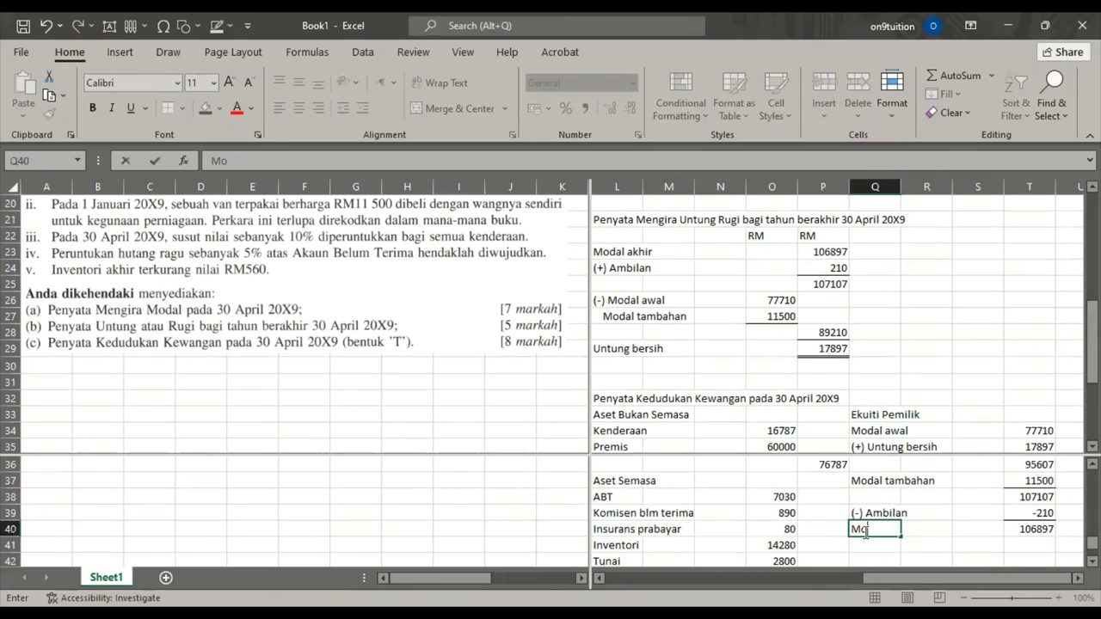
pyautogui.write('dal akhir')
pyautogui.press('Return')
pyautogui.press('Return')
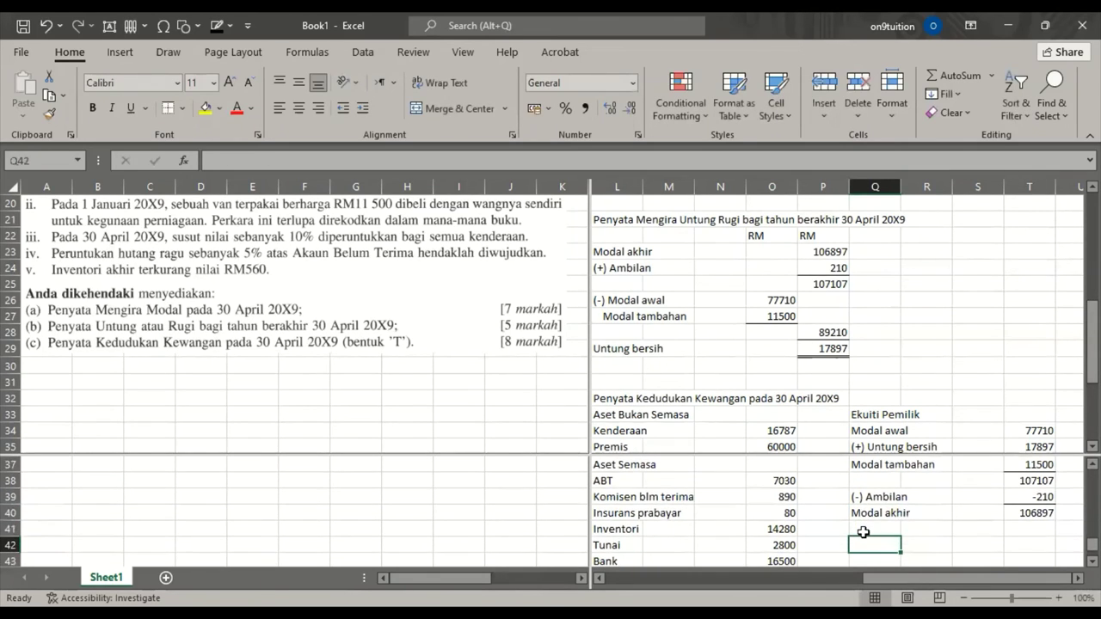
pyautogui.write('Liabiliti Se')
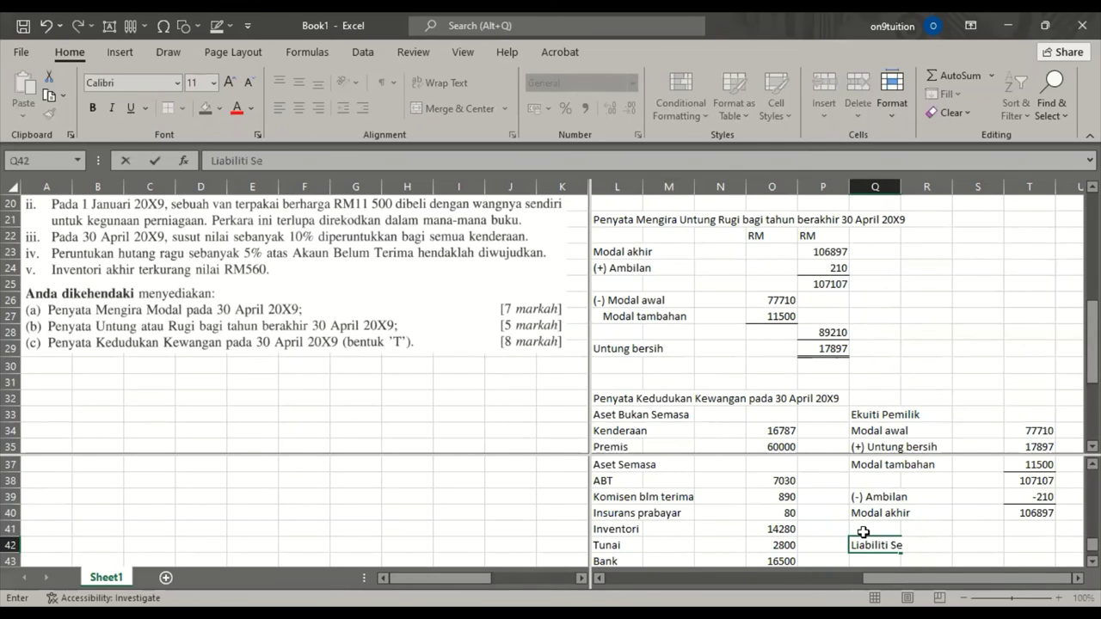
pyautogui.write('masas')
pyautogui.press('Return')
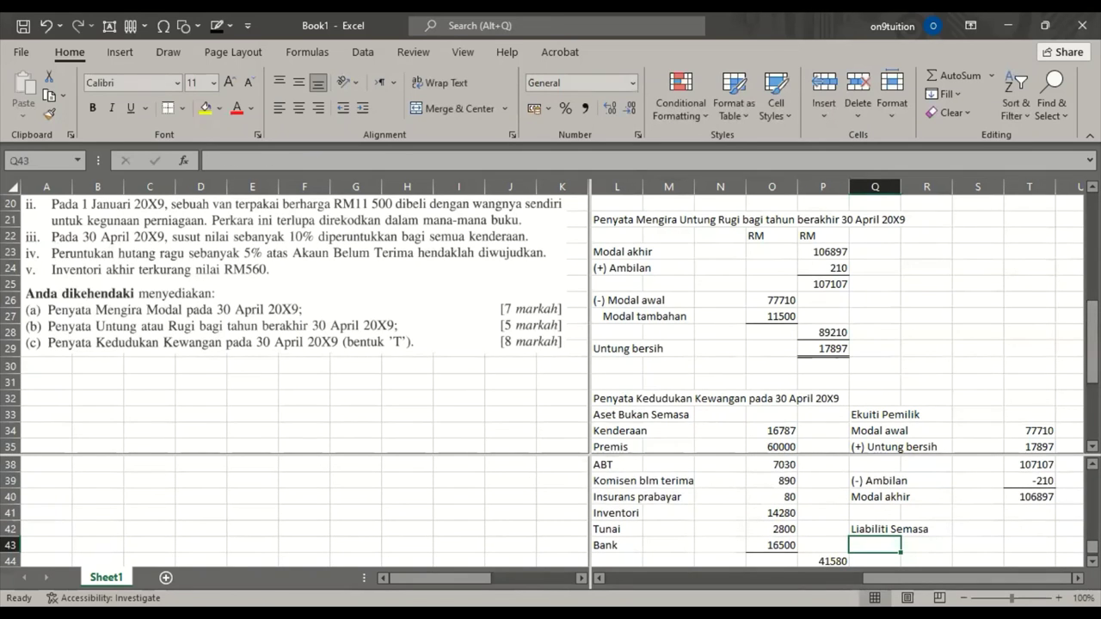
pyautogui.moveTo(1092, 340); pyautogui.dragTo(1092, 255)
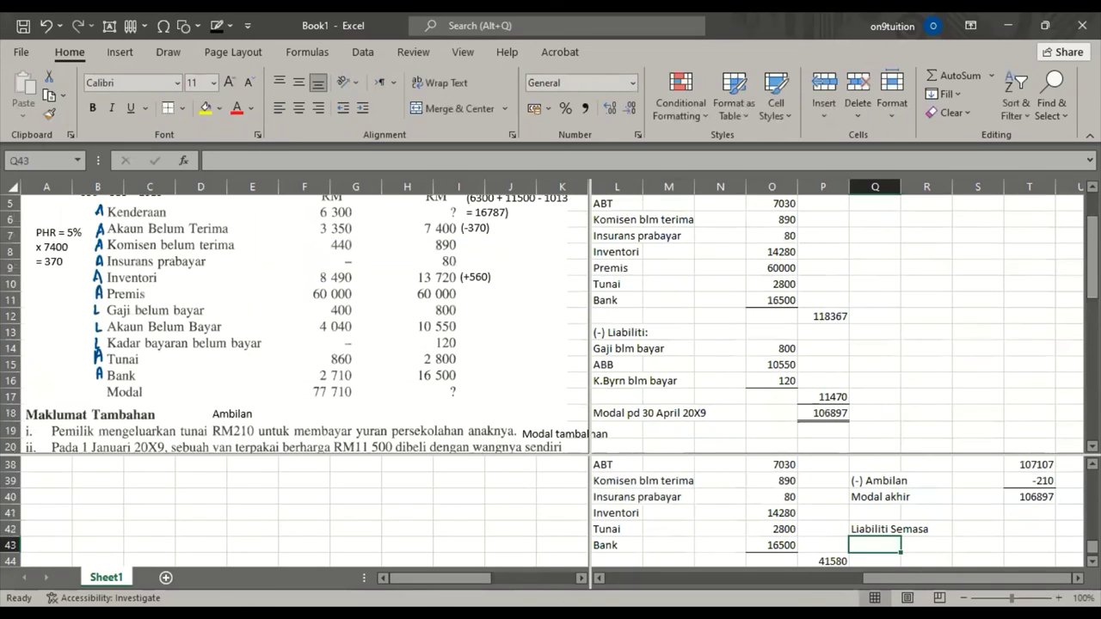
pyautogui.click(610, 348)
pyautogui.moveTo(615, 362); pyautogui.dragTo(616, 379)
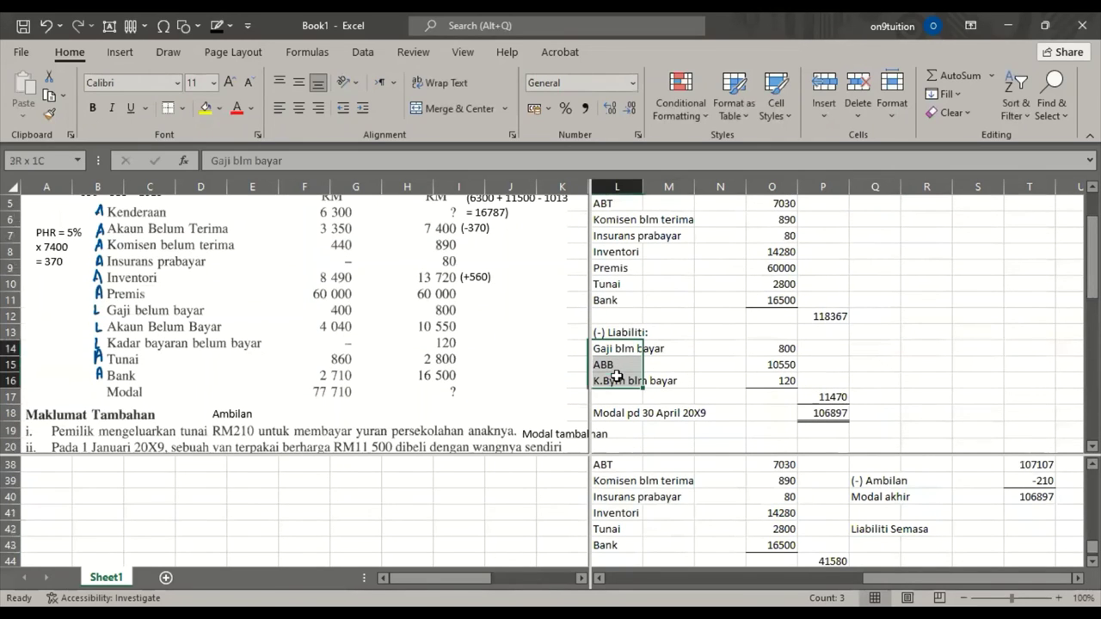
pyautogui.write('C')
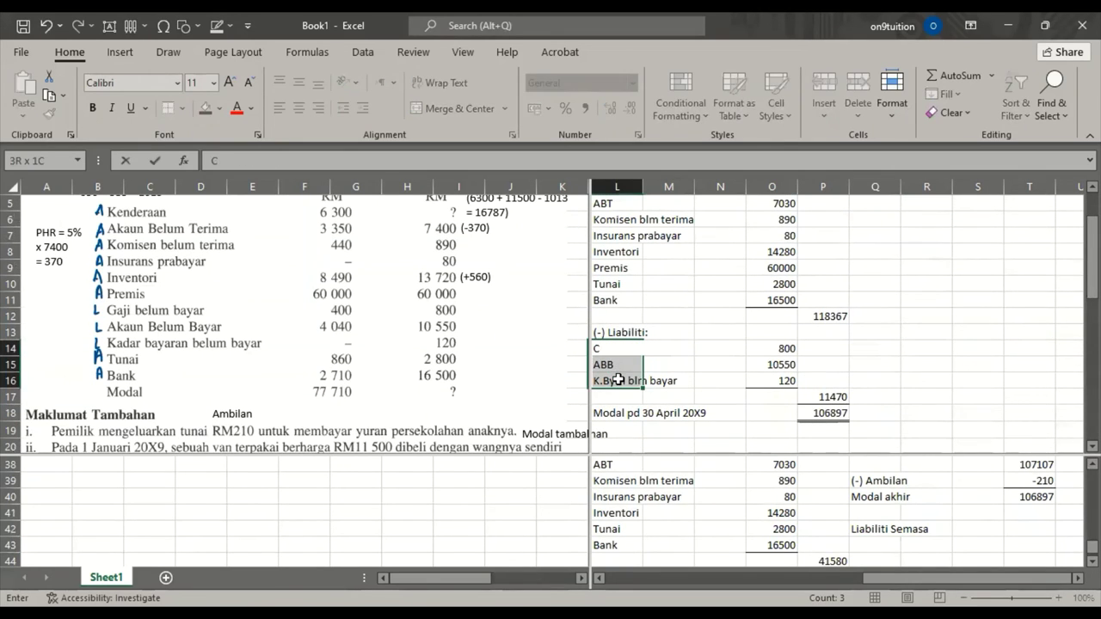
pyautogui.press('BackSpace')
pyautogui.write('Gaji blm bayar')
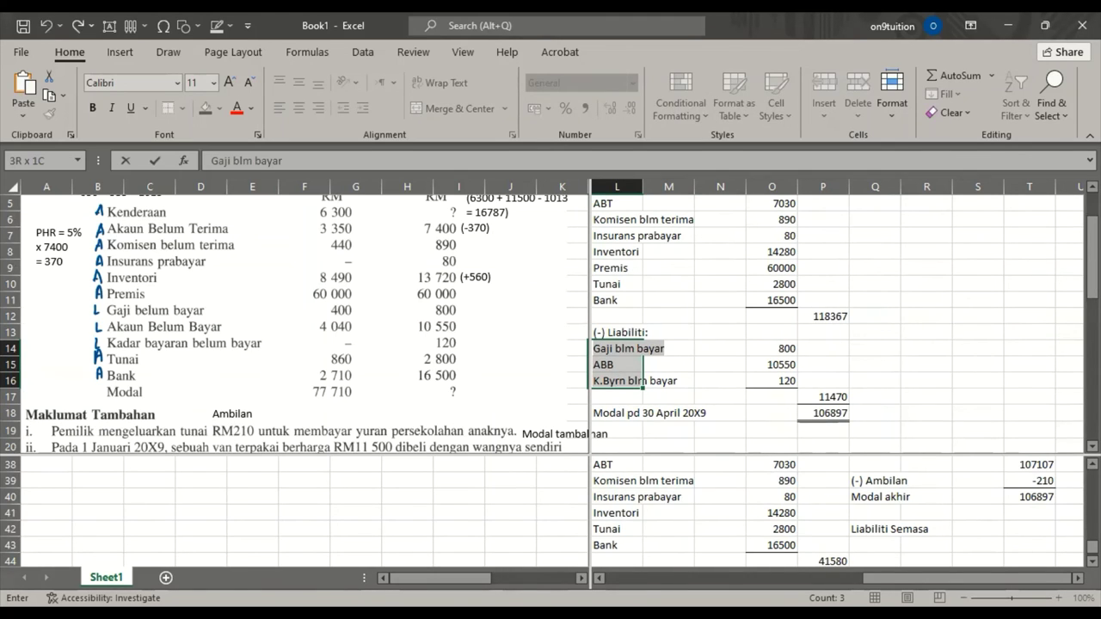
pyautogui.click(784, 479)
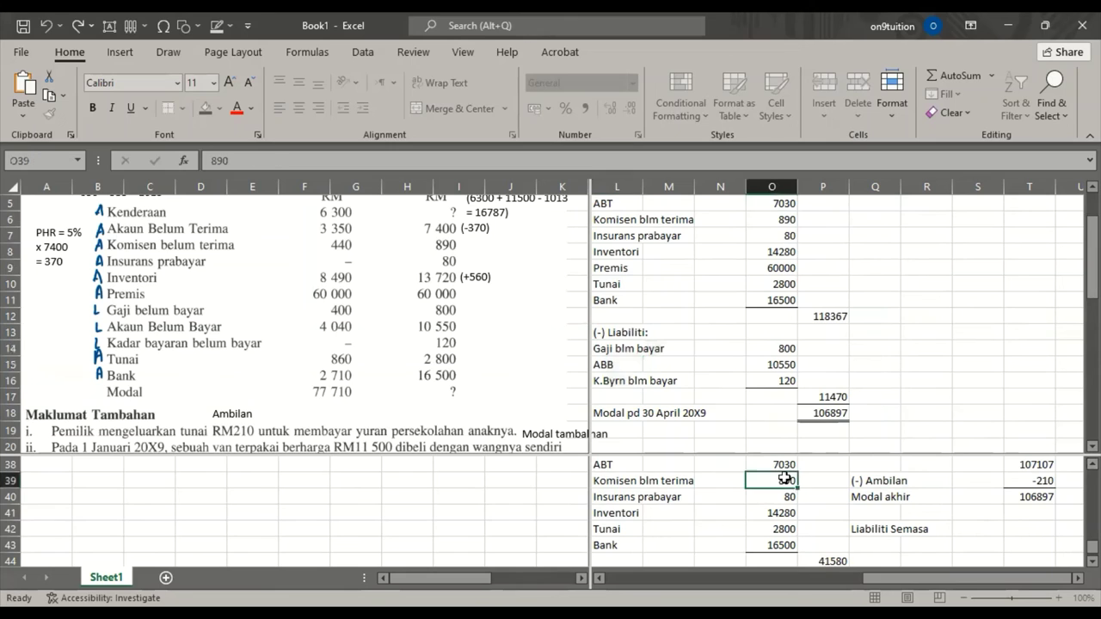
# Step: Copy the three liability labels from L14:L16 into Q43:Q45 under Liabiliti Semasa
pyautogui.moveTo(603, 355); pyautogui.dragTo(608, 379)
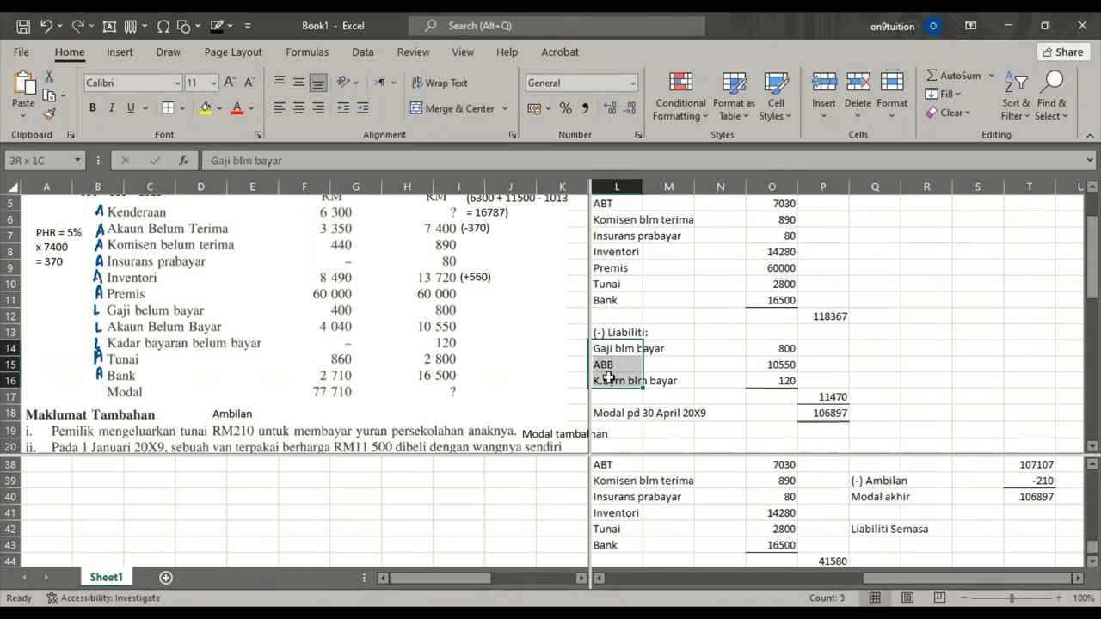
pyautogui.hotkey('ctrl', 'c')
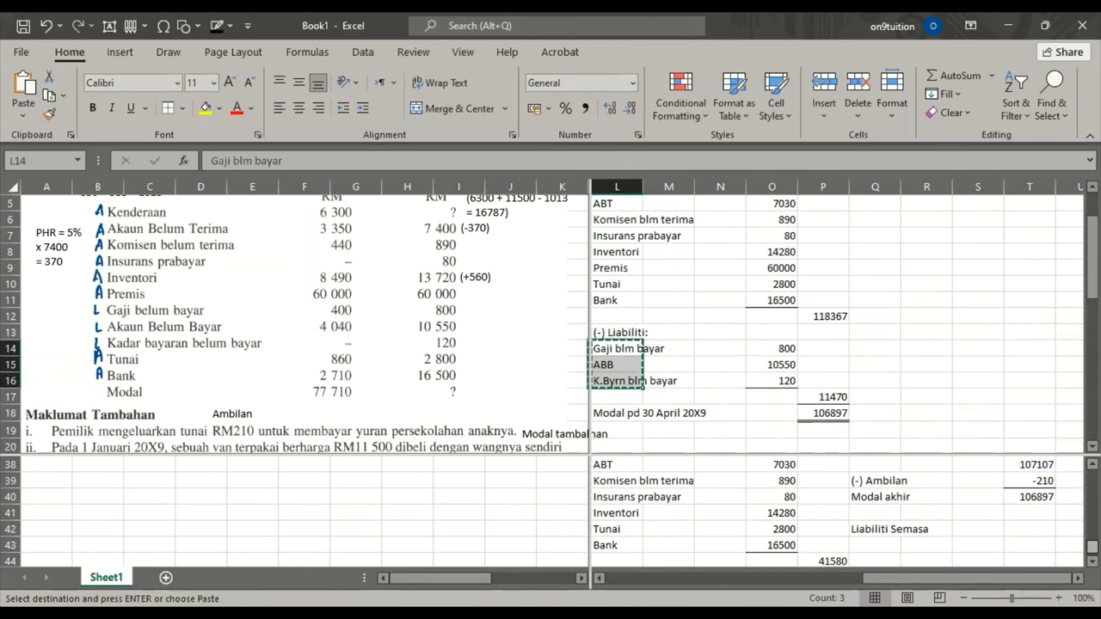
pyautogui.click(863, 542)
pyautogui.press('Return')
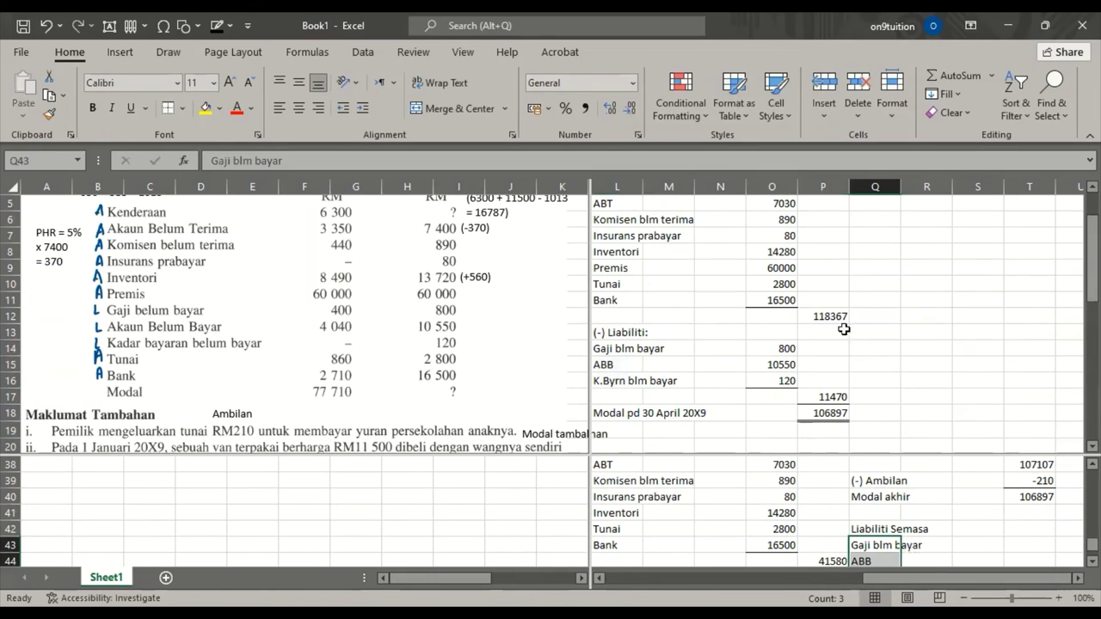
# Step: Copy the three liability amounts from O14:O16 into T43:T45
pyautogui.moveTo(781, 347); pyautogui.dragTo(786, 375)
pyautogui.hotkey('ctrl', 'c')
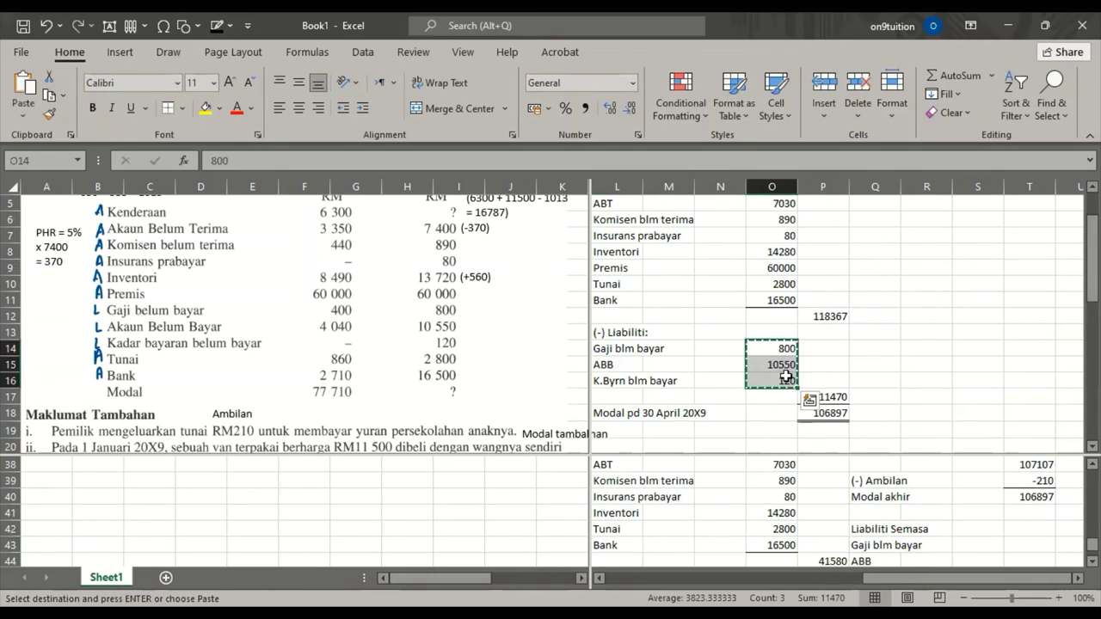
pyautogui.scroll(-3, 1004, 390)
pyautogui.scroll(3, 1004, 390)
pyautogui.scroll(-2, 1026, 492)
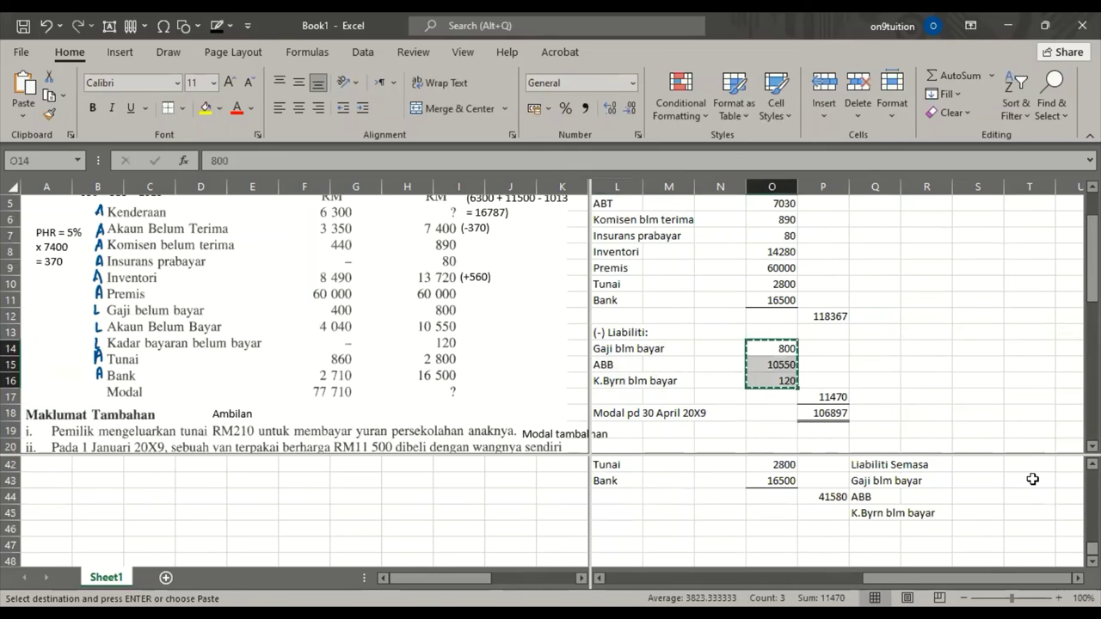
pyautogui.click(1033, 480)
pyautogui.press('Return')
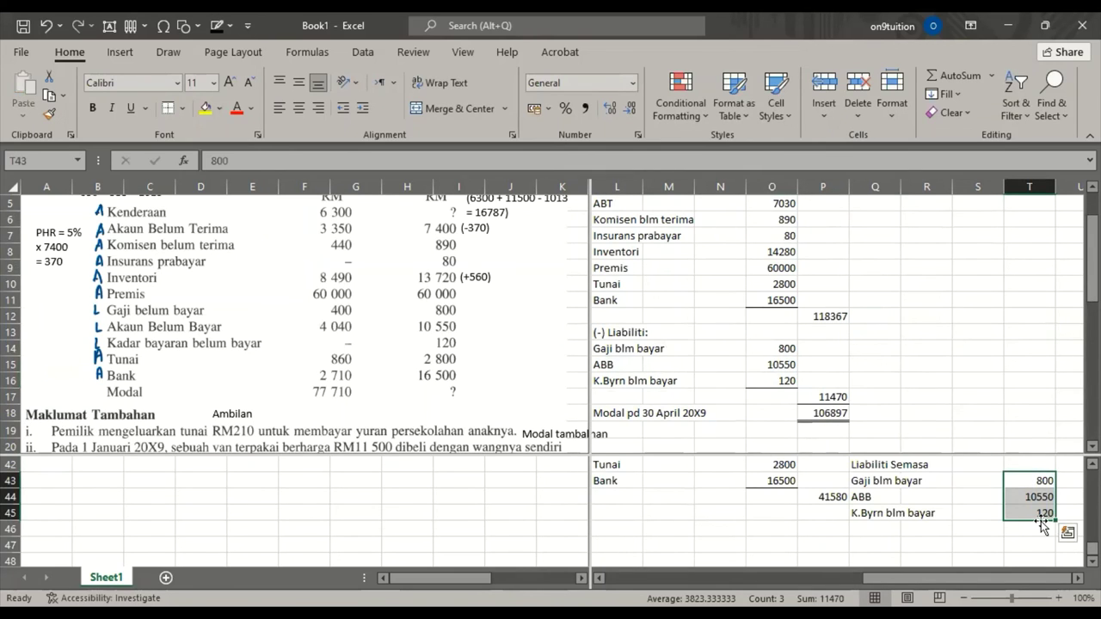
# Step: Move the liability amounts from T43:T45 into the inner column at S43:S45
pyautogui.scroll(-5, 1042, 526)
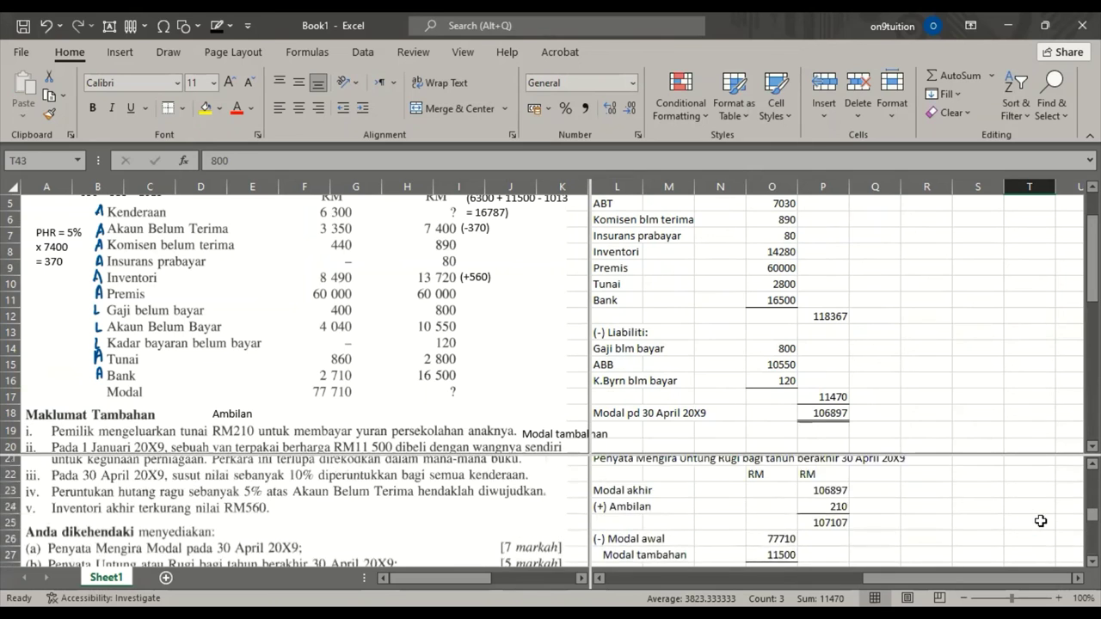
pyautogui.scroll(5, 1042, 526)
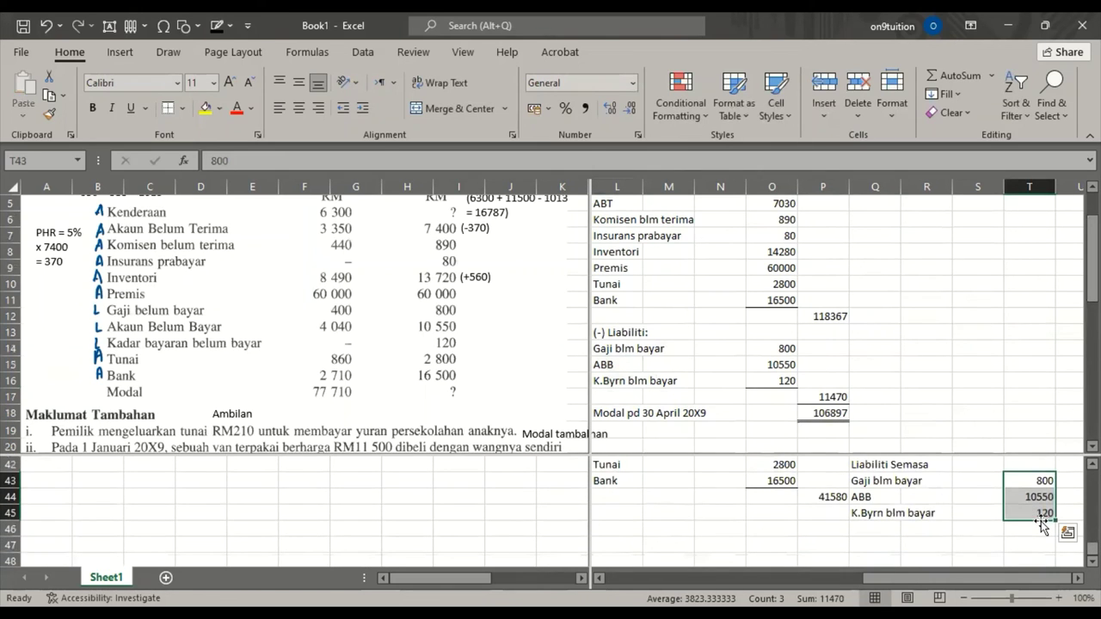
pyautogui.hotkey('ctrl', 'c')
pyautogui.click(992, 480)
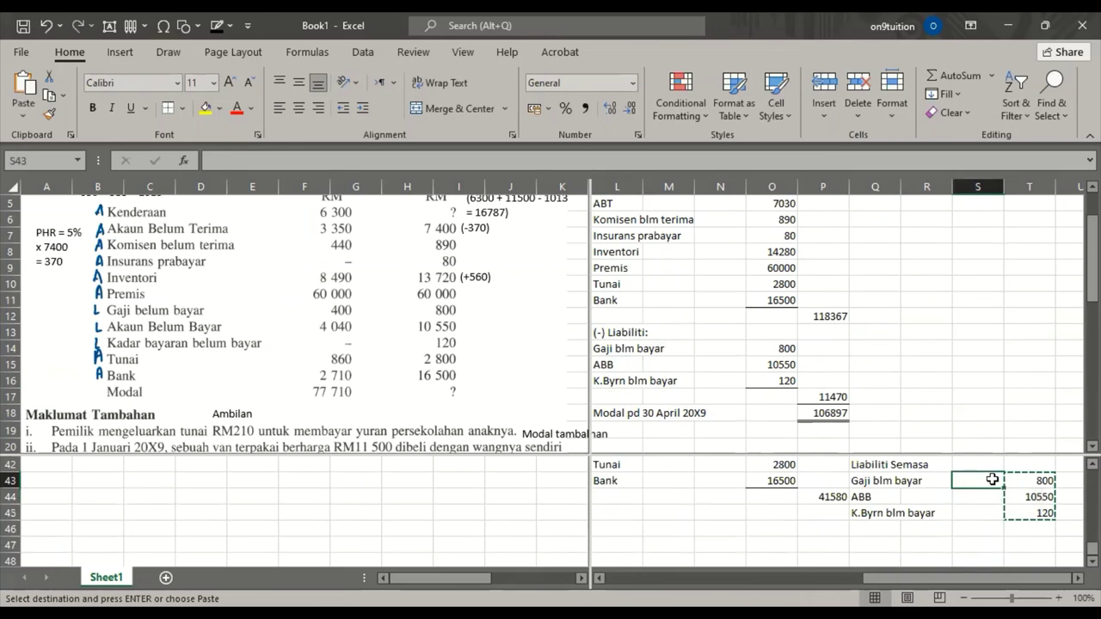
pyautogui.press('Return')
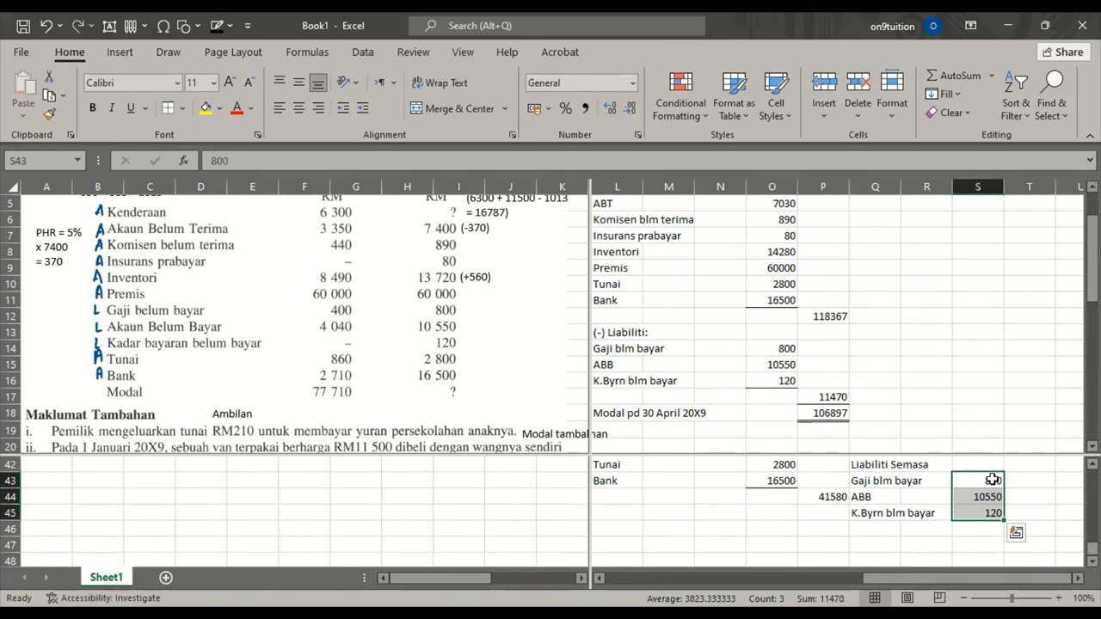
# Step: Rule off the liability amounts with a top border on S46 and enter their total 11470 in T46
pyautogui.click(993, 525)
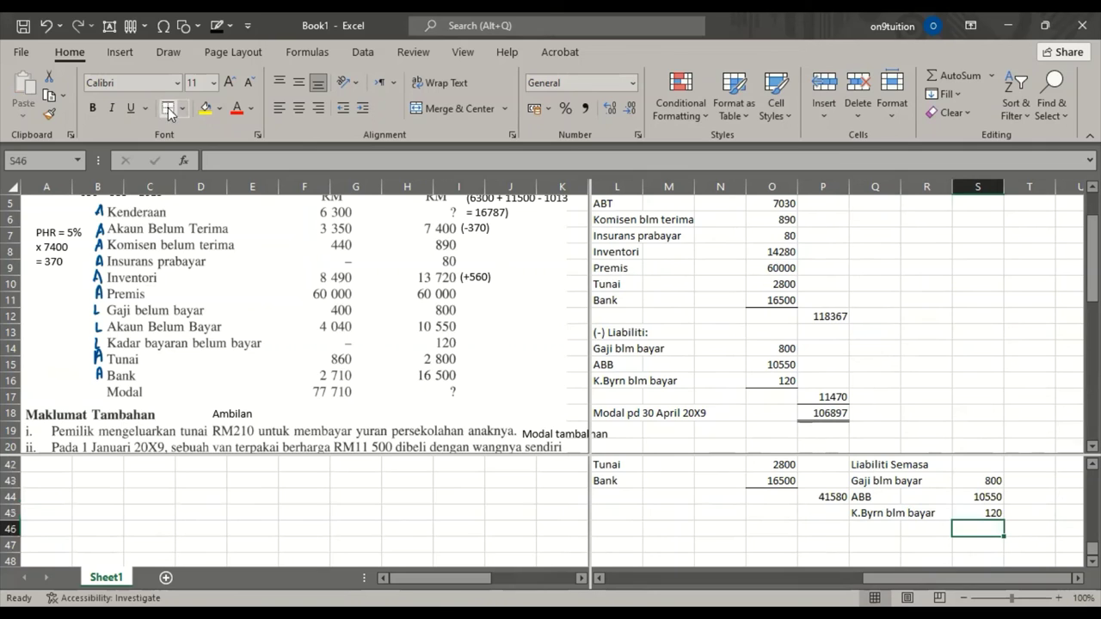
pyautogui.click(1032, 532)
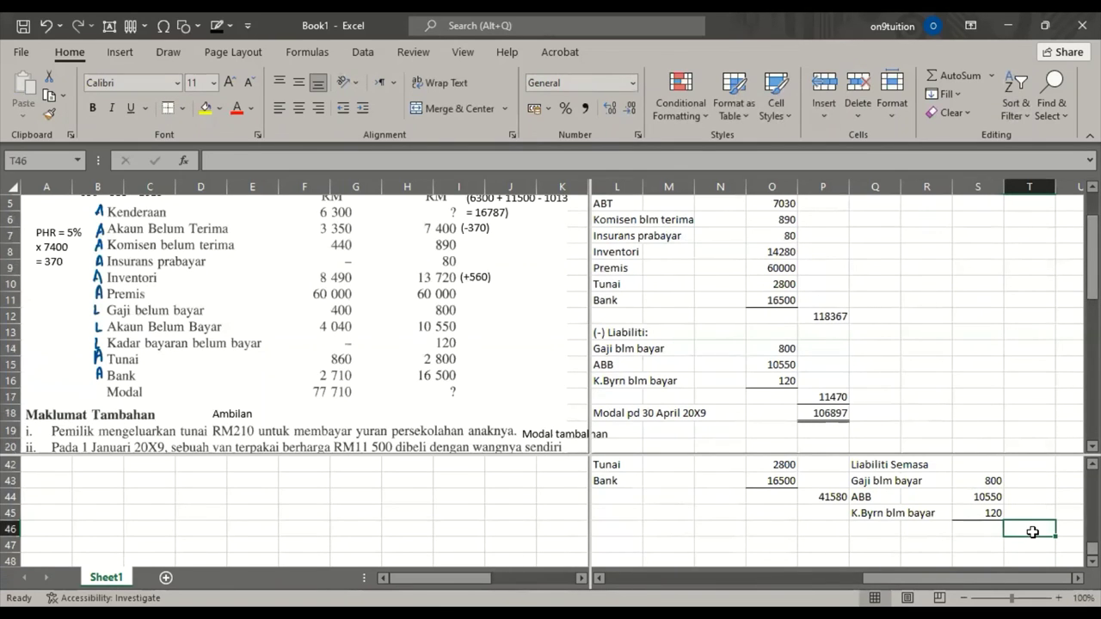
pyautogui.write('11470')
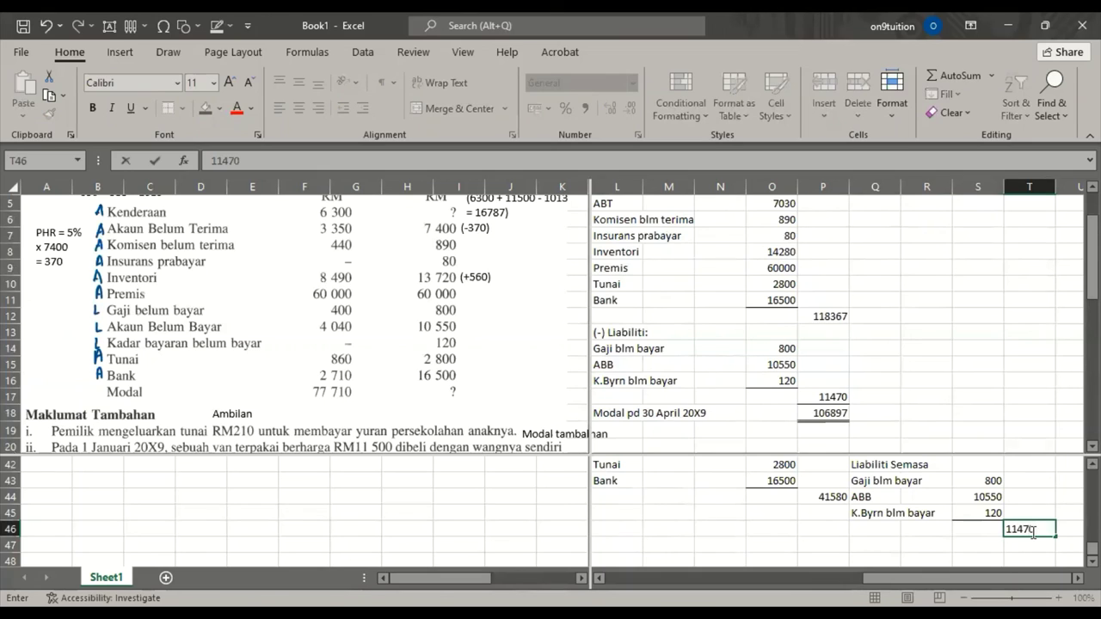
pyautogui.press('Return')
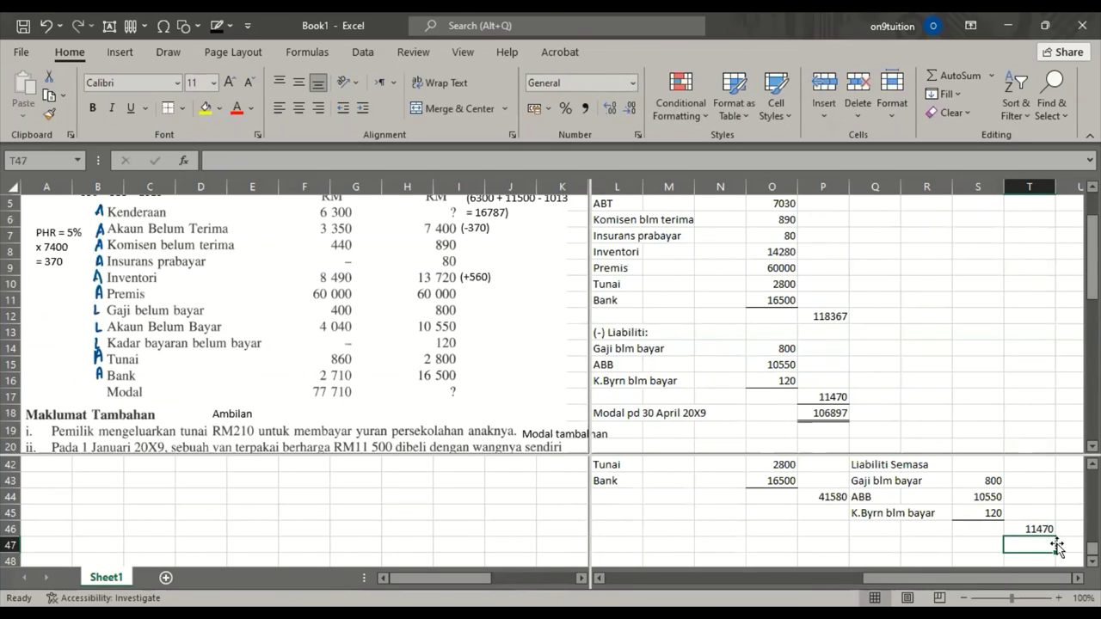
# Step: Apply a top and double bottom border to the total cells T47 and P47
pyautogui.click(183, 108)
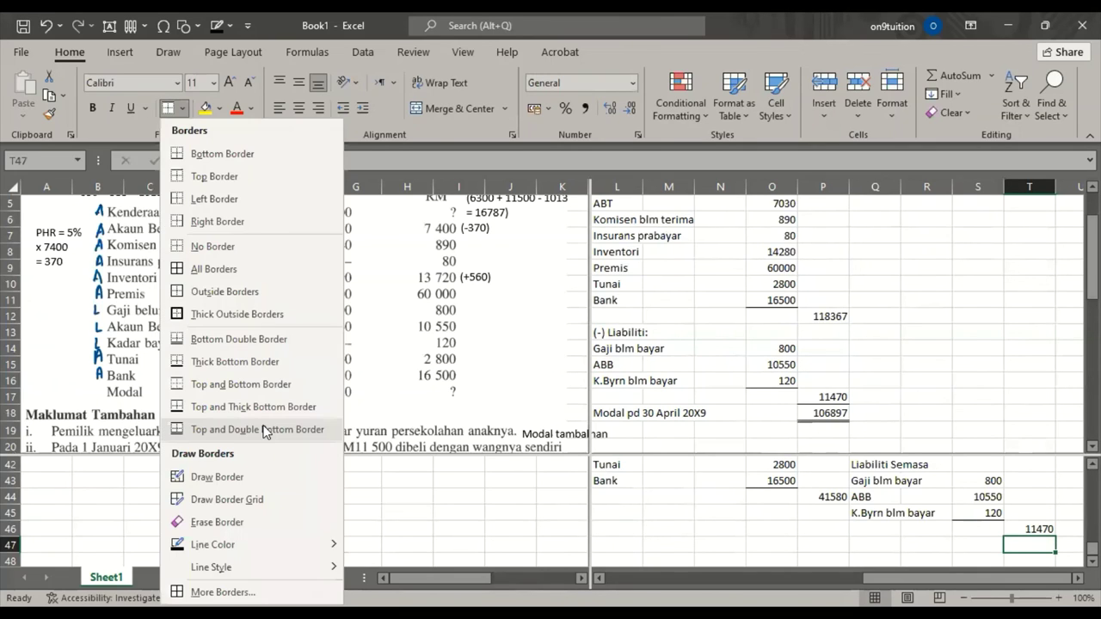
pyautogui.click(263, 430)
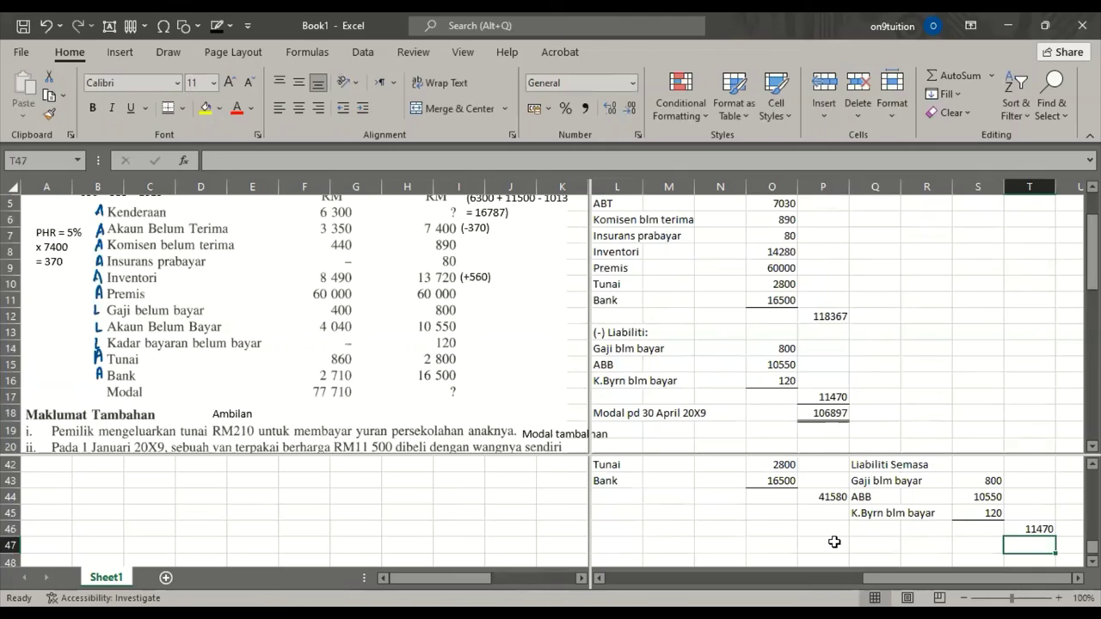
pyautogui.click(835, 542)
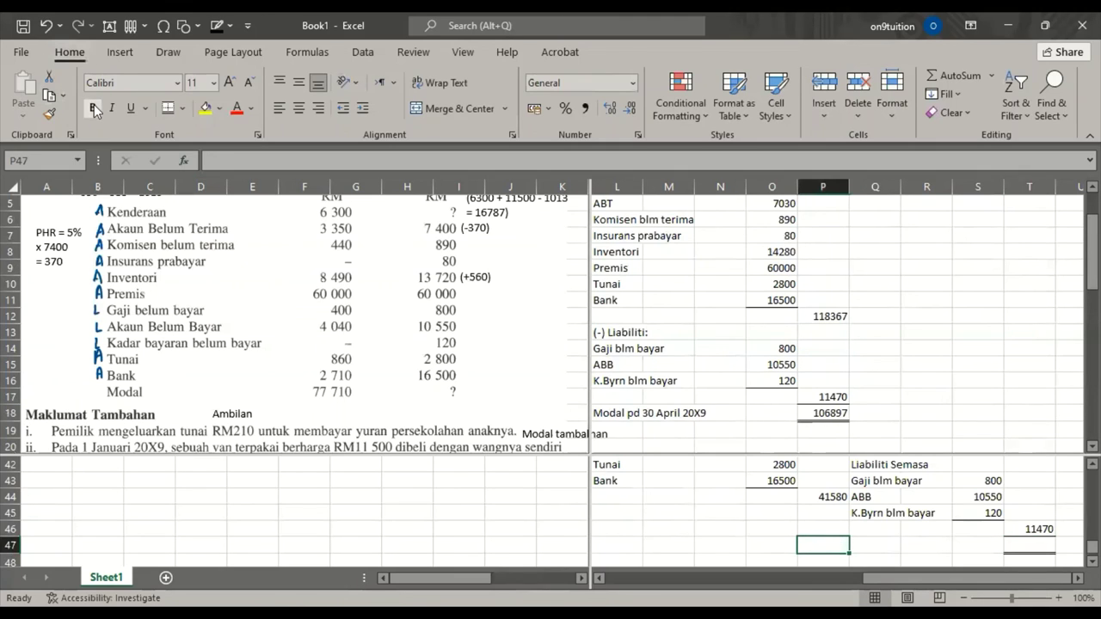
pyautogui.click(168, 107)
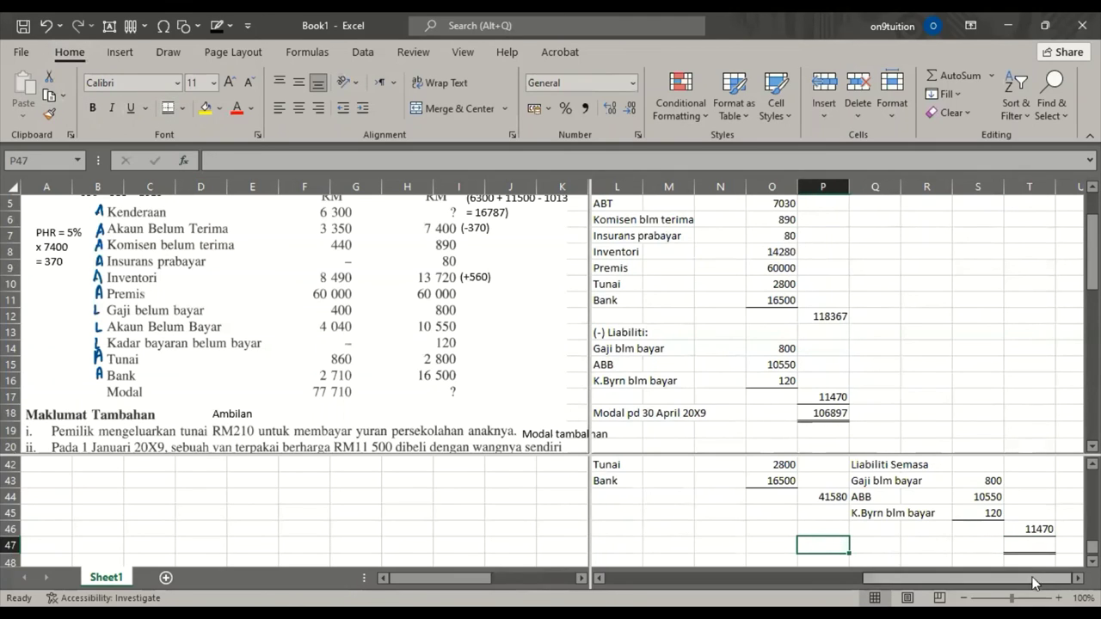
# Step: Total the equity and liabilities side in T47 with the formula =T46+T40
pyautogui.click(1015, 548)
pyautogui.write('=')
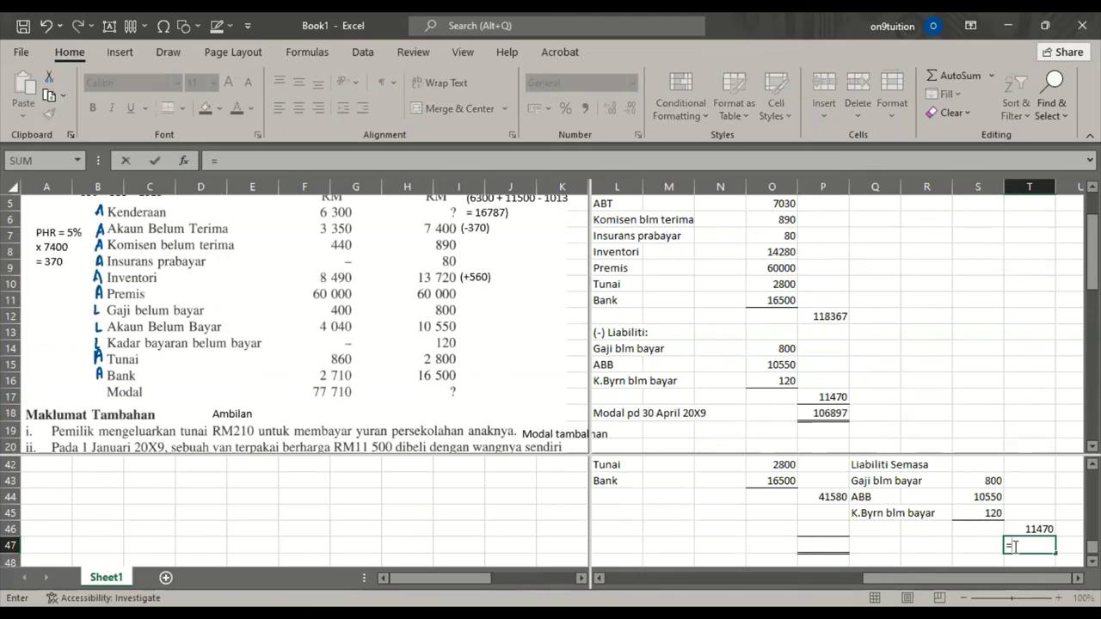
pyautogui.click(1024, 529)
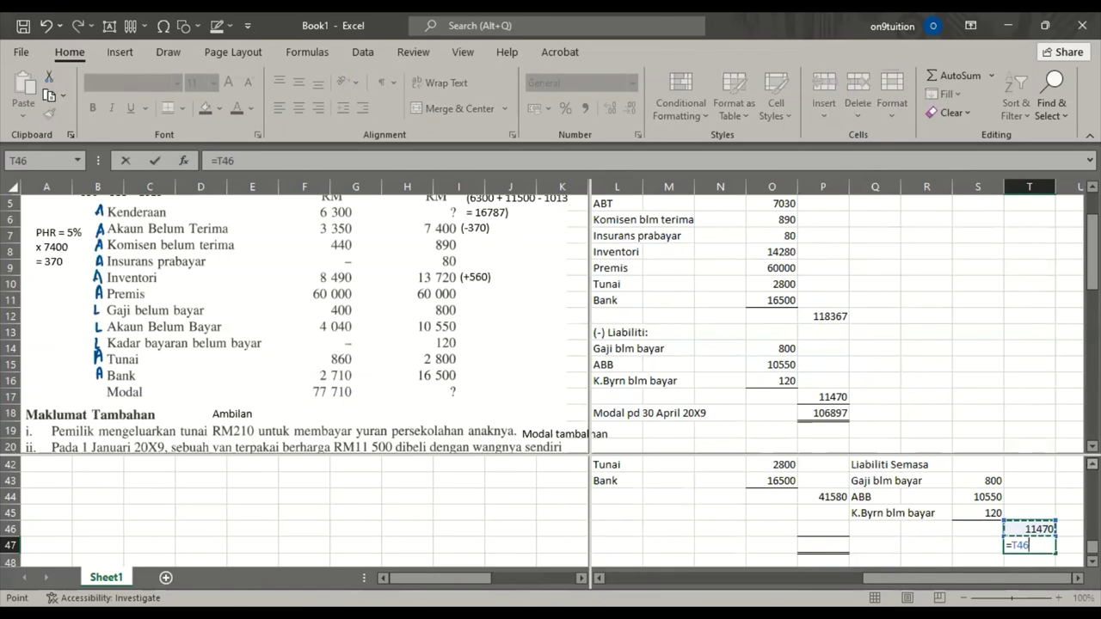
pyautogui.write('+')
pyautogui.scroll(2, 1058, 486)
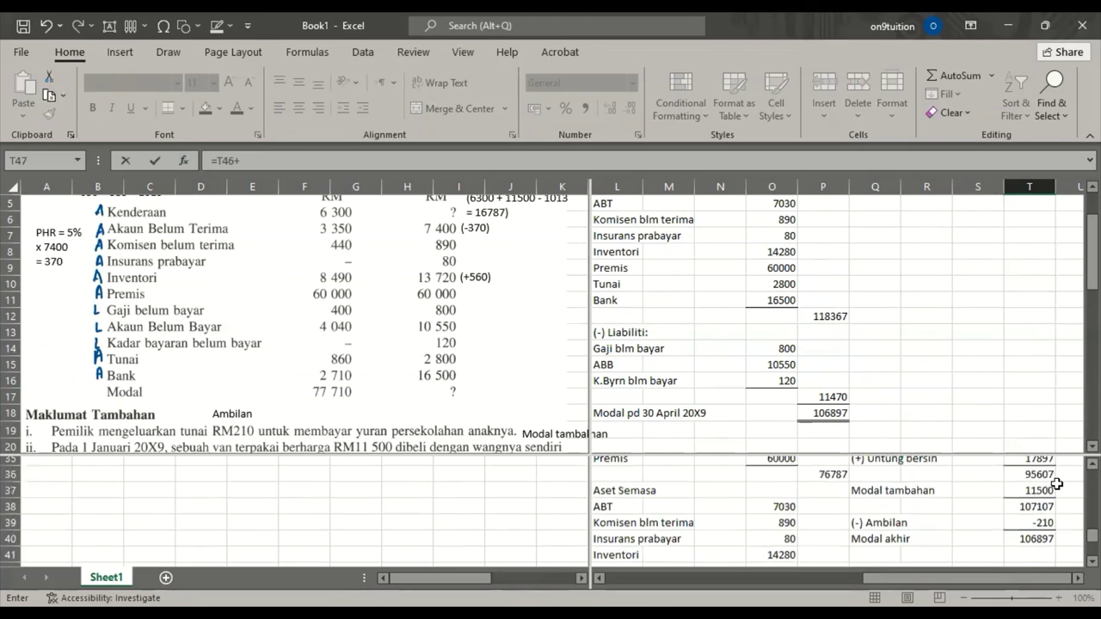
pyautogui.click(1041, 548)
pyautogui.press('Return')
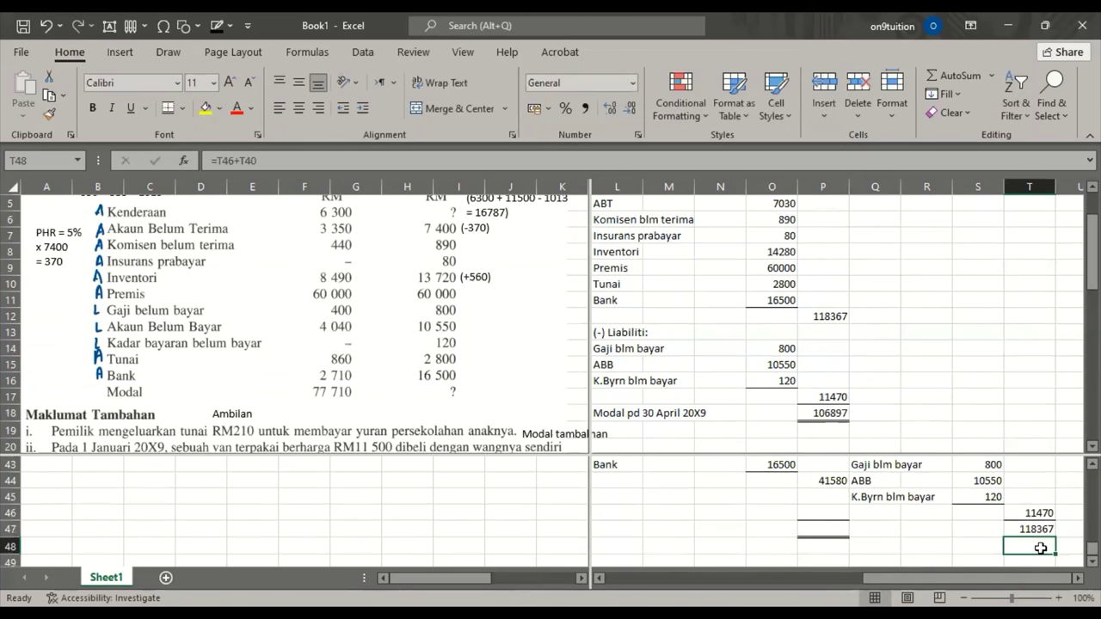
# Step: Total the assets side in P47 by adding current and non-current assets with the formula =P44+P36
pyautogui.click(829, 483)
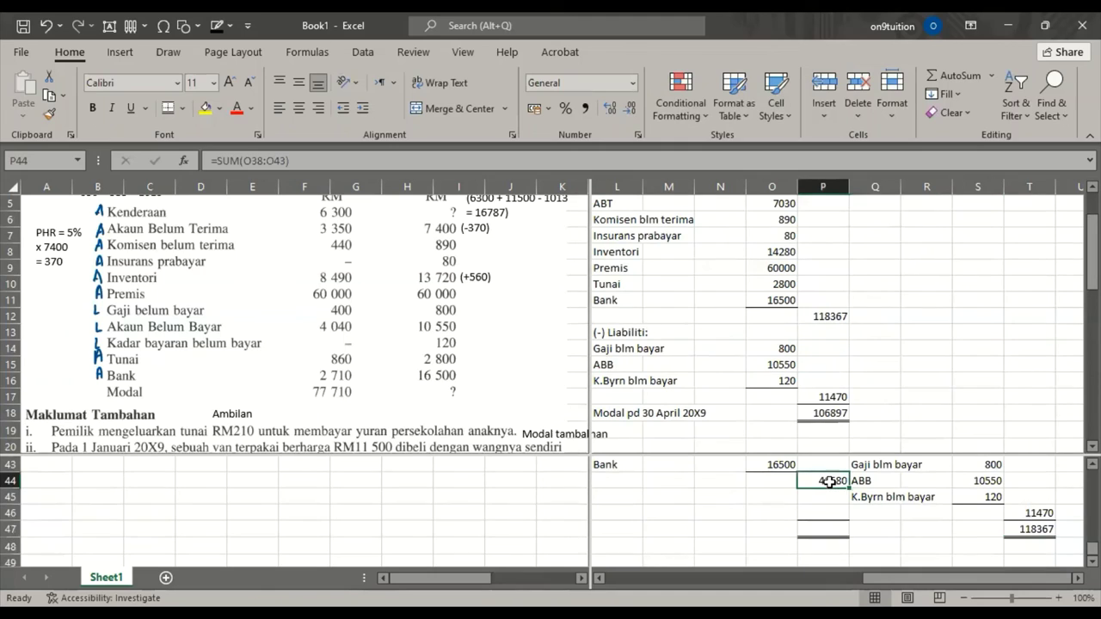
pyautogui.click(805, 531)
pyautogui.write('=')
pyautogui.click(809, 482)
pyautogui.write('+')
pyautogui.scroll(5, 809, 481)
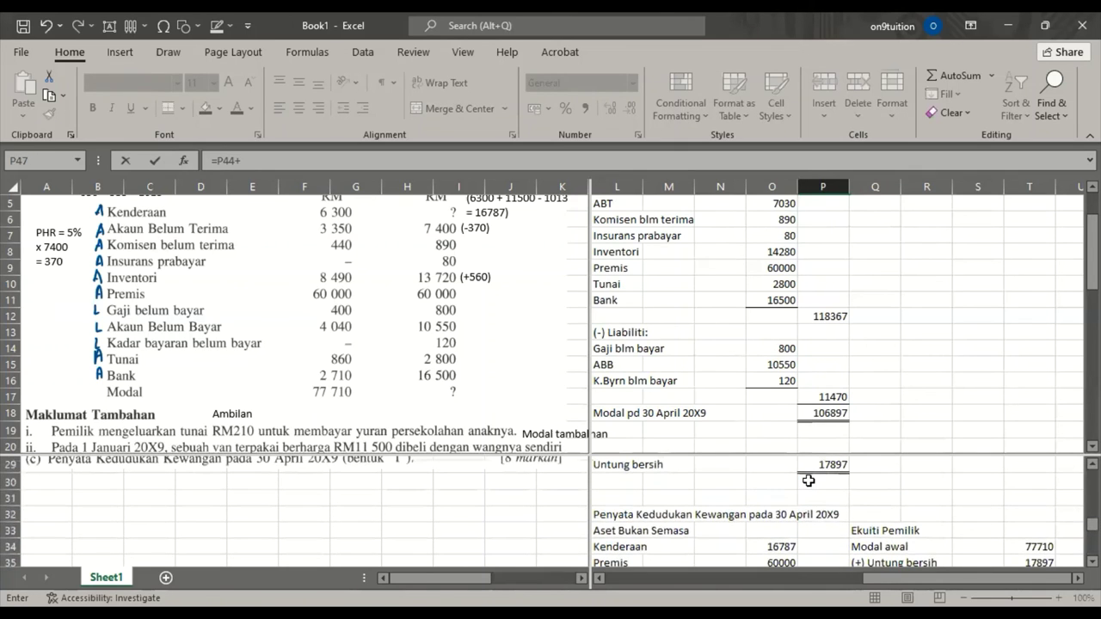
pyautogui.scroll(-2, 808, 480)
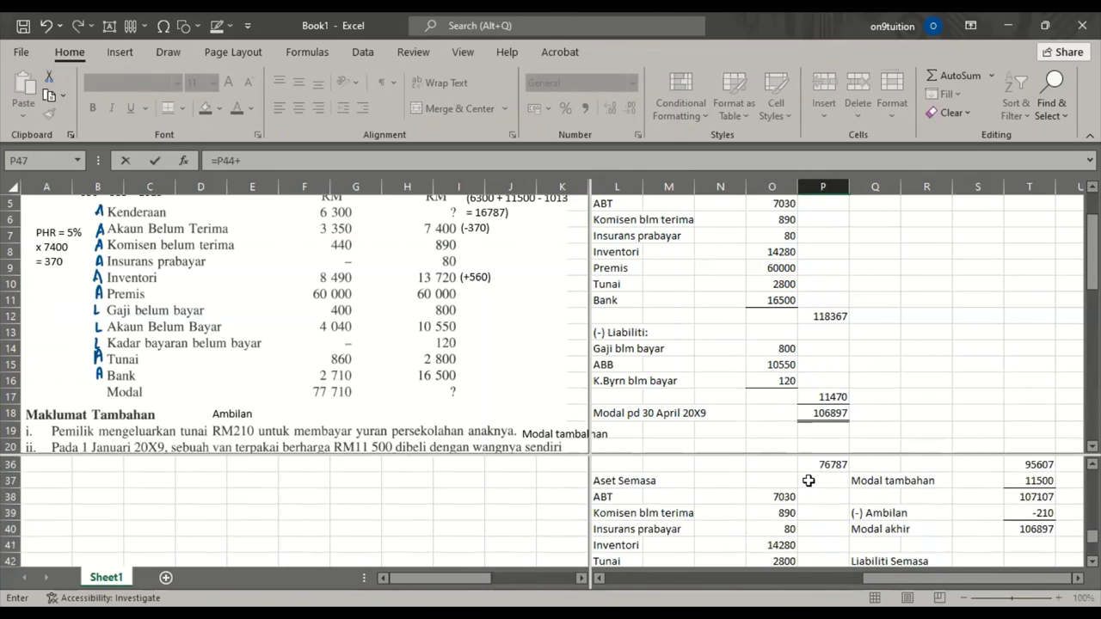
pyautogui.click(818, 465)
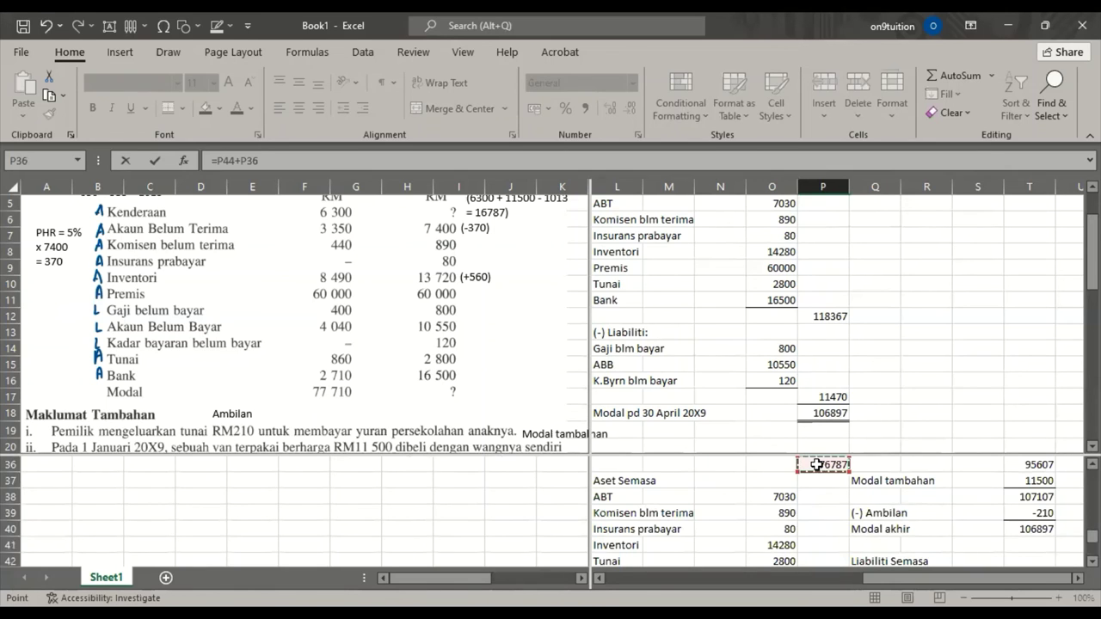
pyautogui.press('Return')
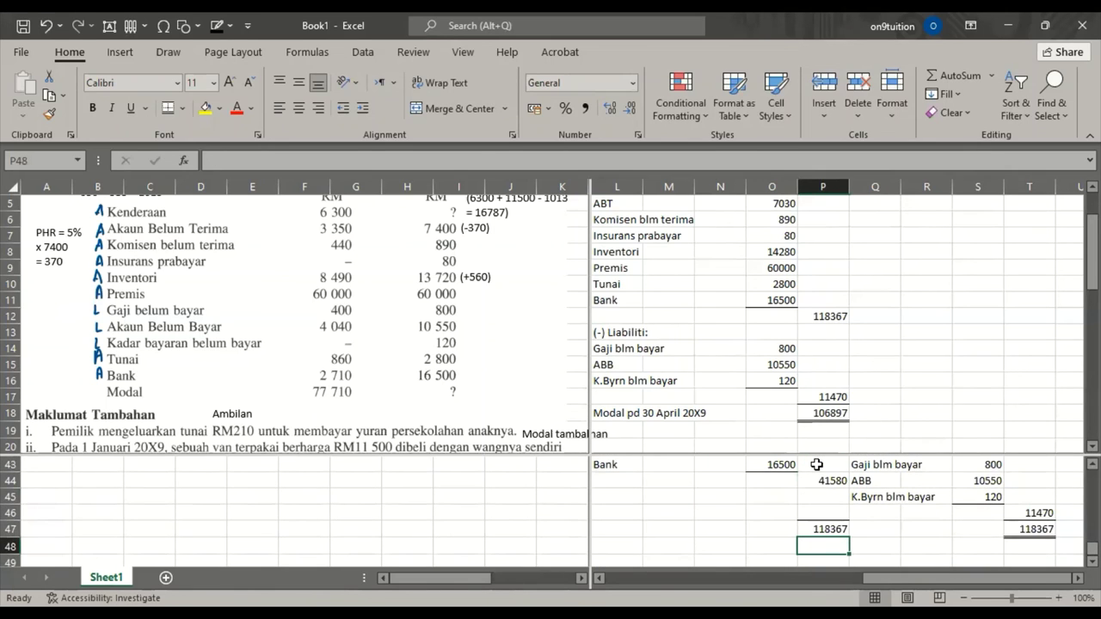
pyautogui.click(926, 525)
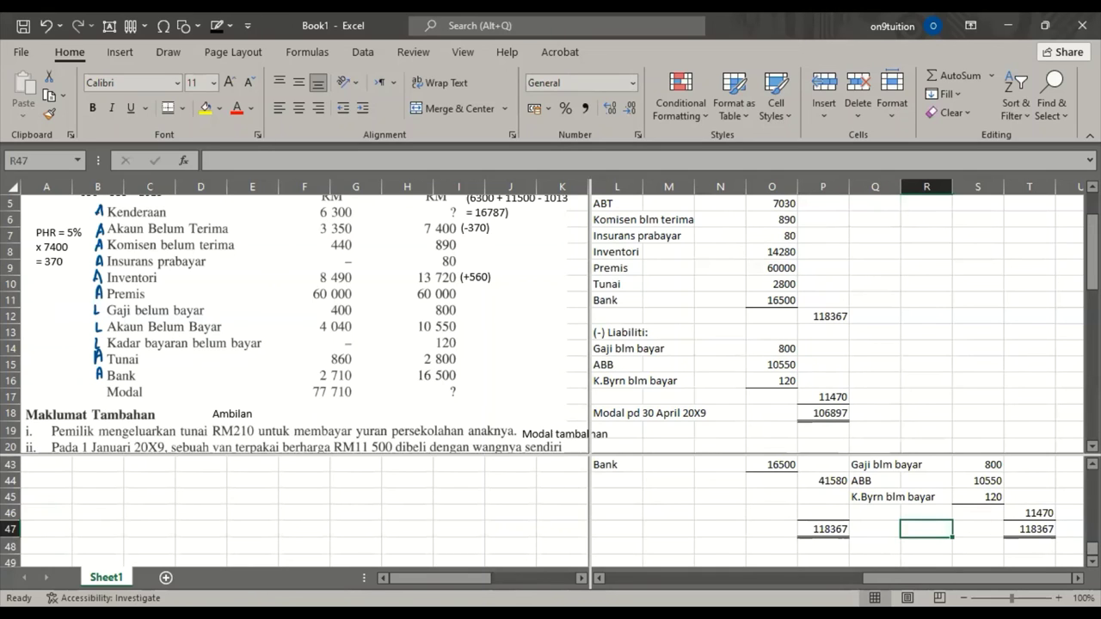
pyautogui.moveTo(1092, 548)
pyautogui.mouseDown()
pyautogui.moveTo(1093, 527)
pyautogui.moveTo(1092, 549)
pyautogui.mouseUp()
pyautogui.scroll(-2, 399, 323)
pyautogui.scroll(2, 401, 320)
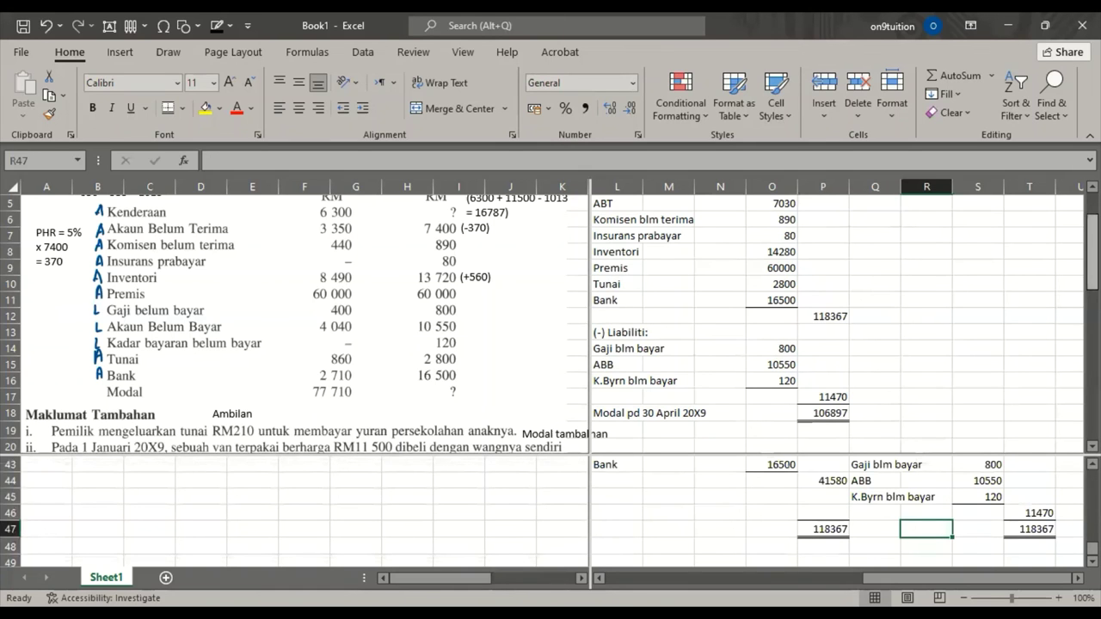
pyautogui.moveTo(1092, 245); pyautogui.dragTo(1093, 258)
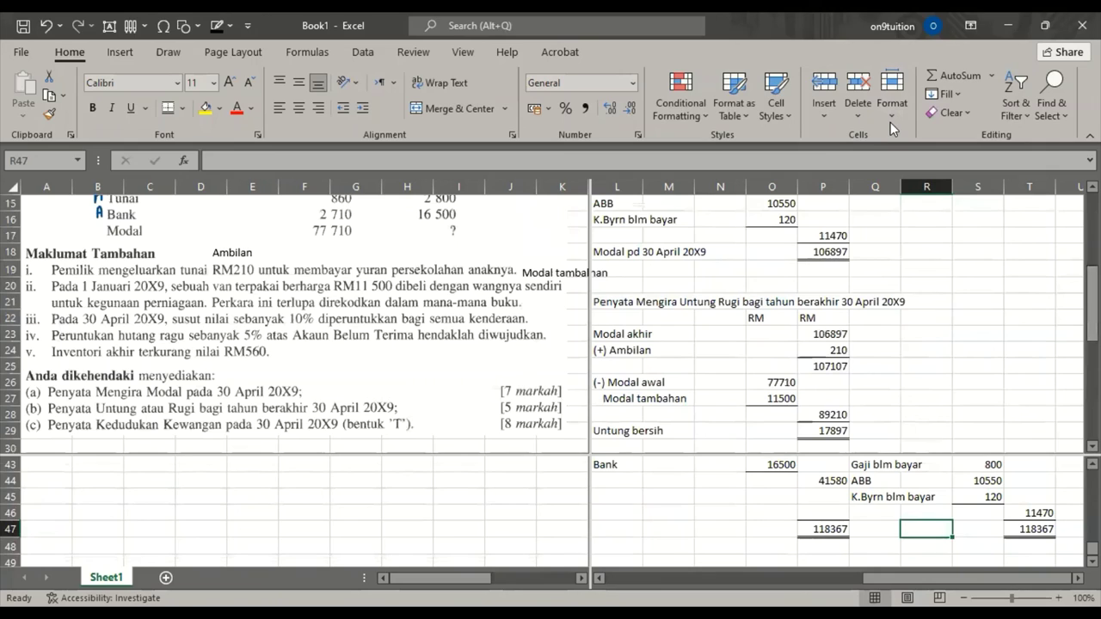